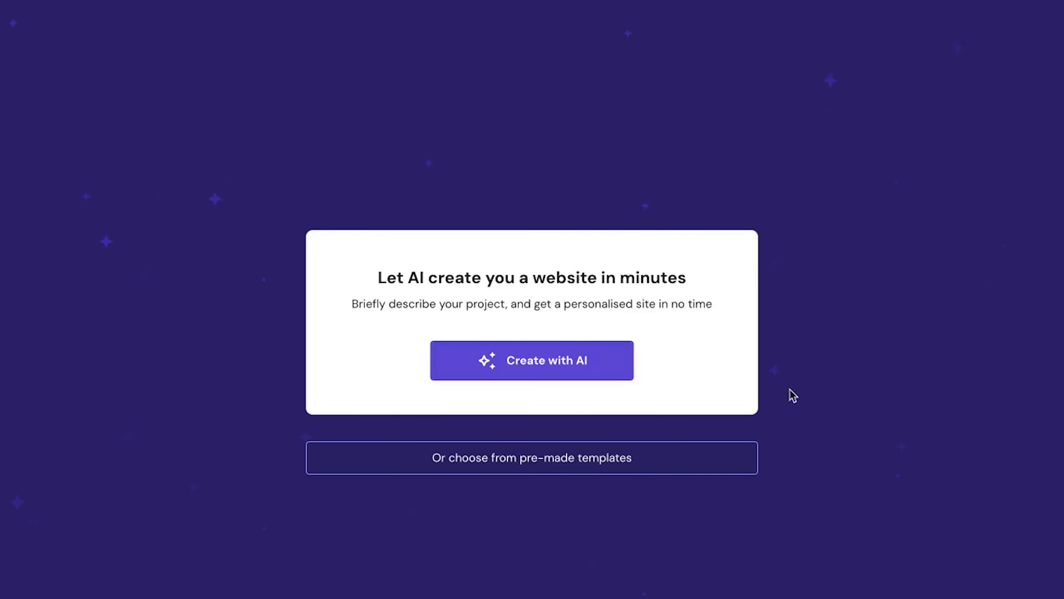
# Start an AI-generated website with the brand name Summit Roofing and the website type Business showcase
pyautogui.click(546, 371)
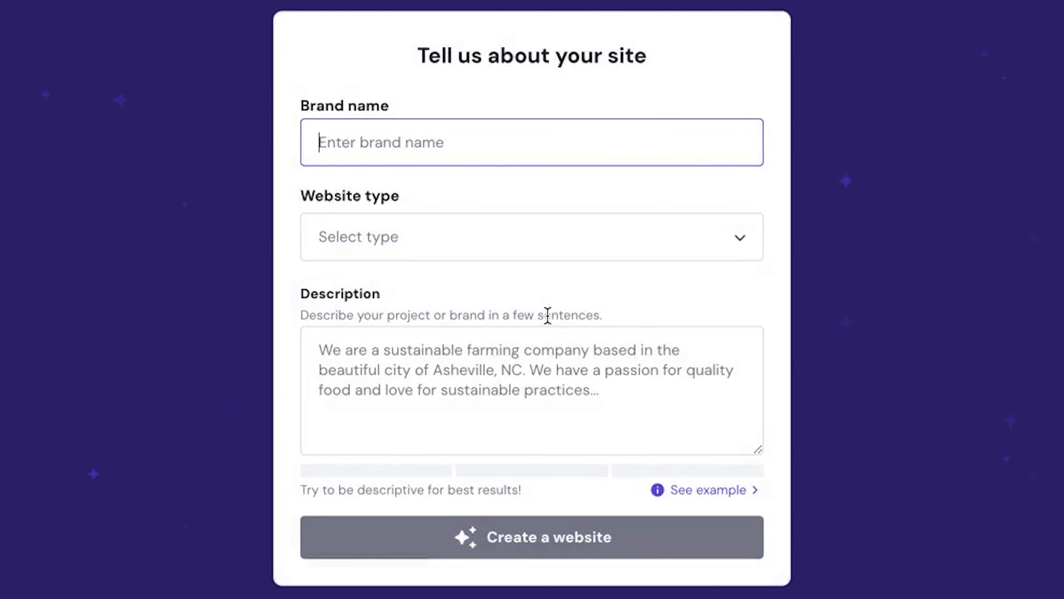
pyautogui.click(425, 131)
pyautogui.write('Summit Roofing')
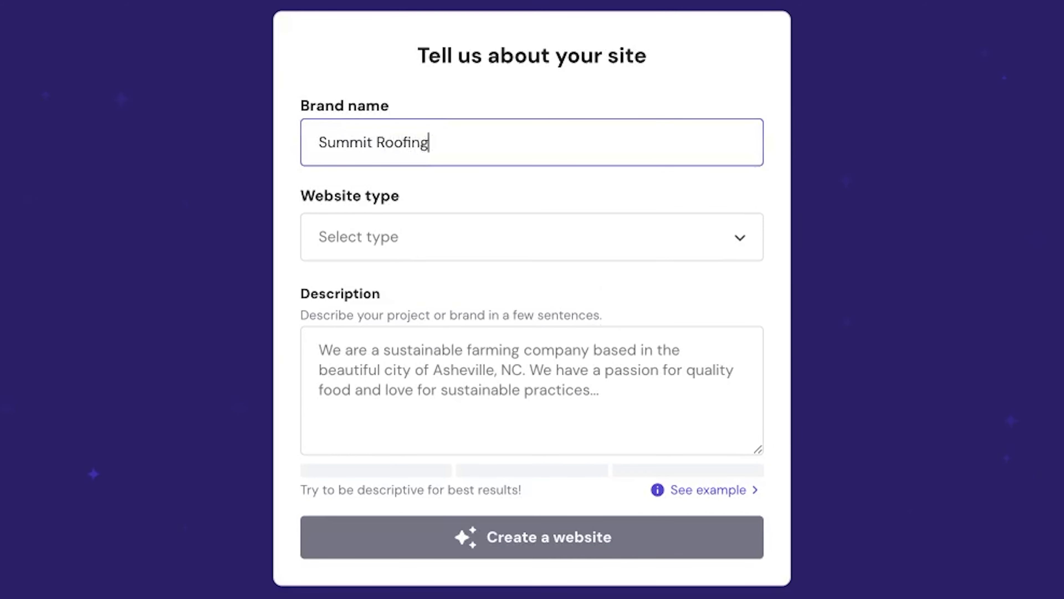
pyautogui.click(370, 242)
pyautogui.click(427, 373)
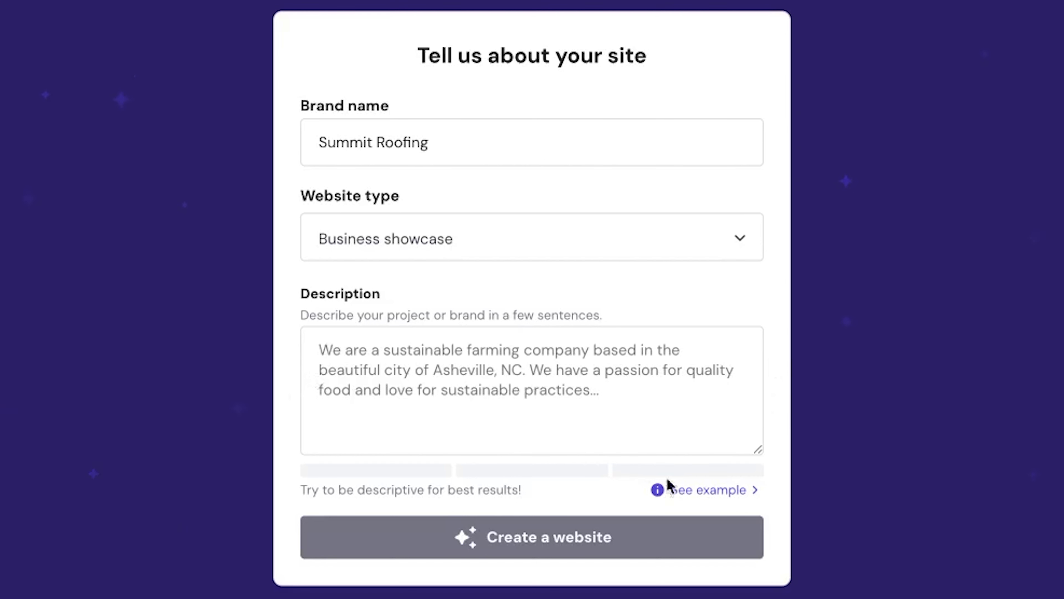
# Fill in the site description with the Summit Roofing company text about Aspen Valley roofing services and create the website
pyautogui.click(701, 492)
pyautogui.scroll(-2, 699, 487)
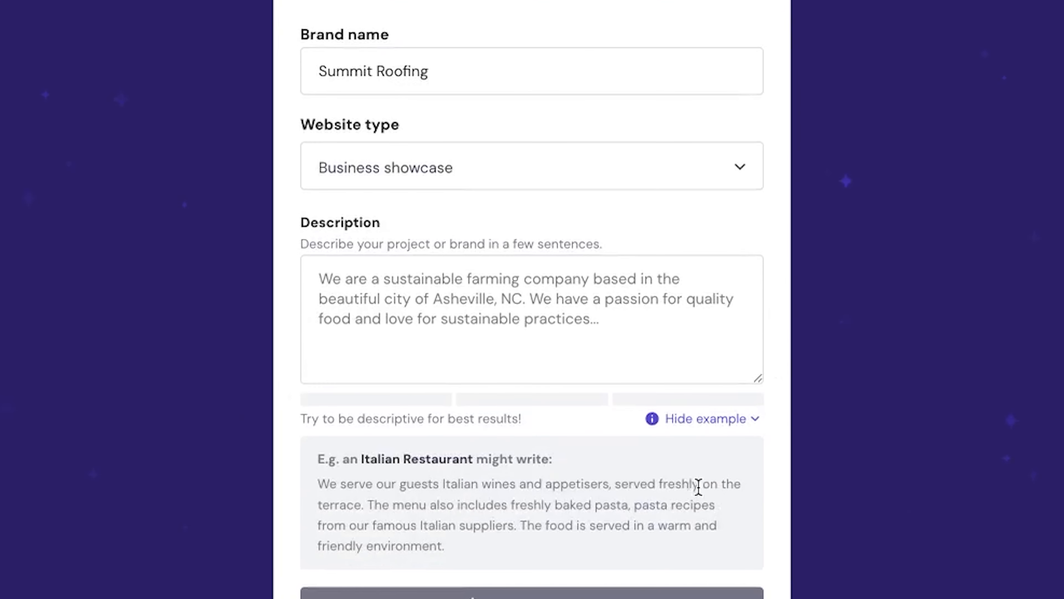
pyautogui.click(727, 427)
pyautogui.click(337, 357)
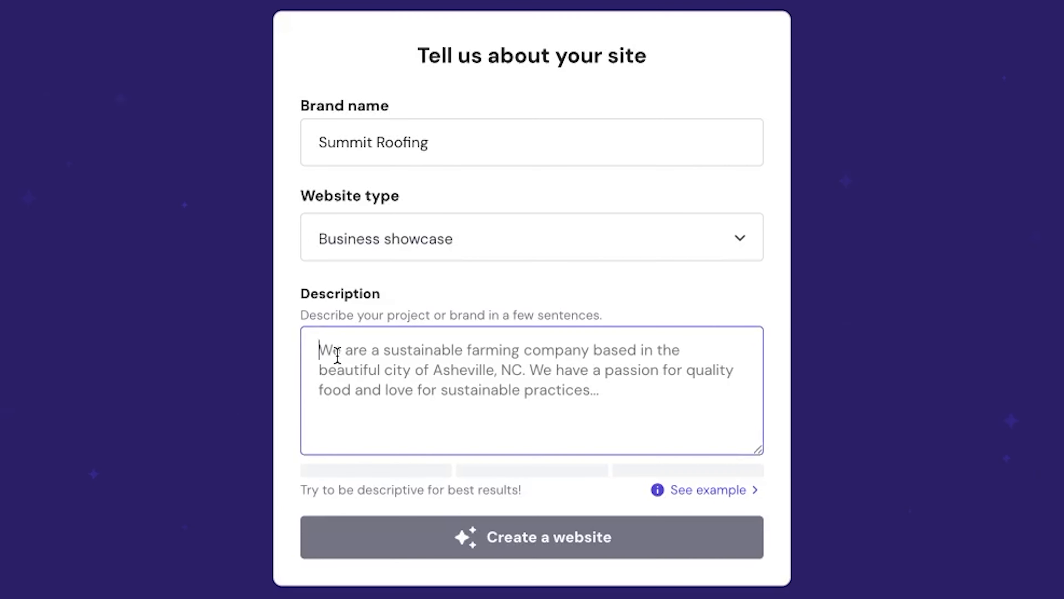
pyautogui.hotkey('ctrl', 'v')
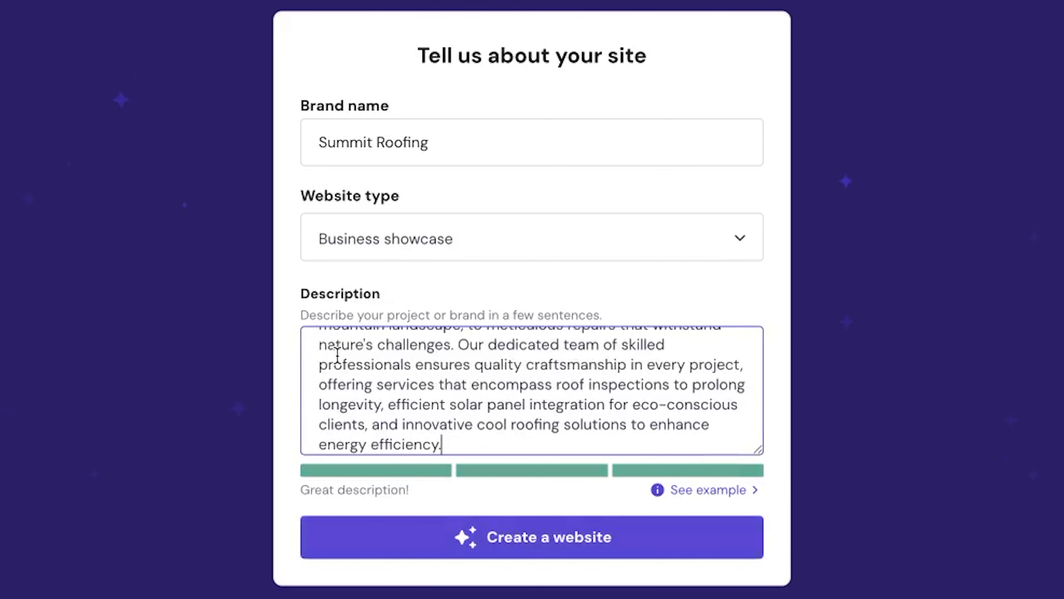
pyautogui.scroll(3, 460, 406)
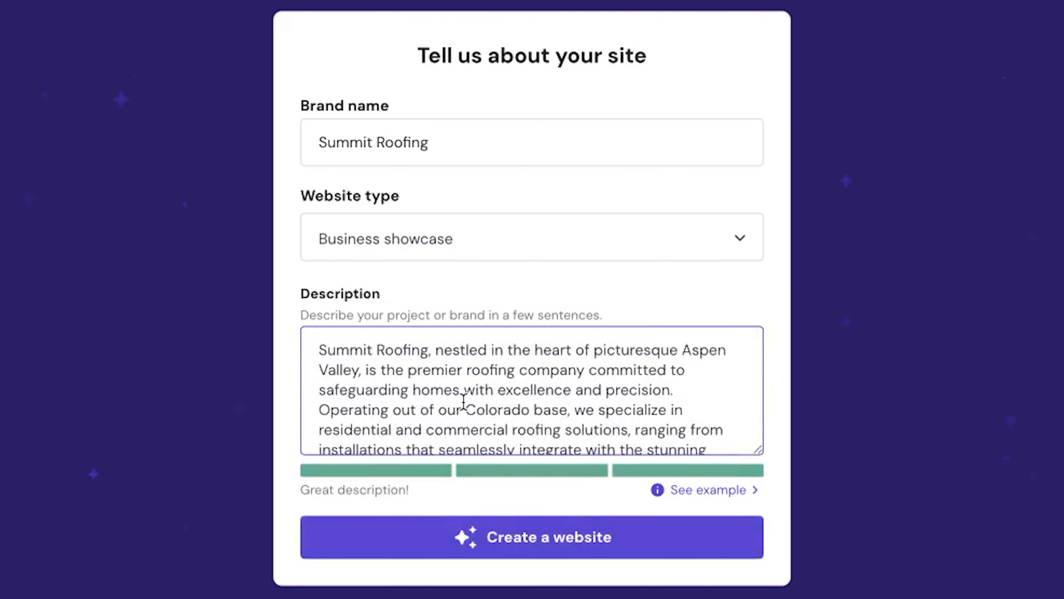
pyautogui.scroll(-5, 463, 401)
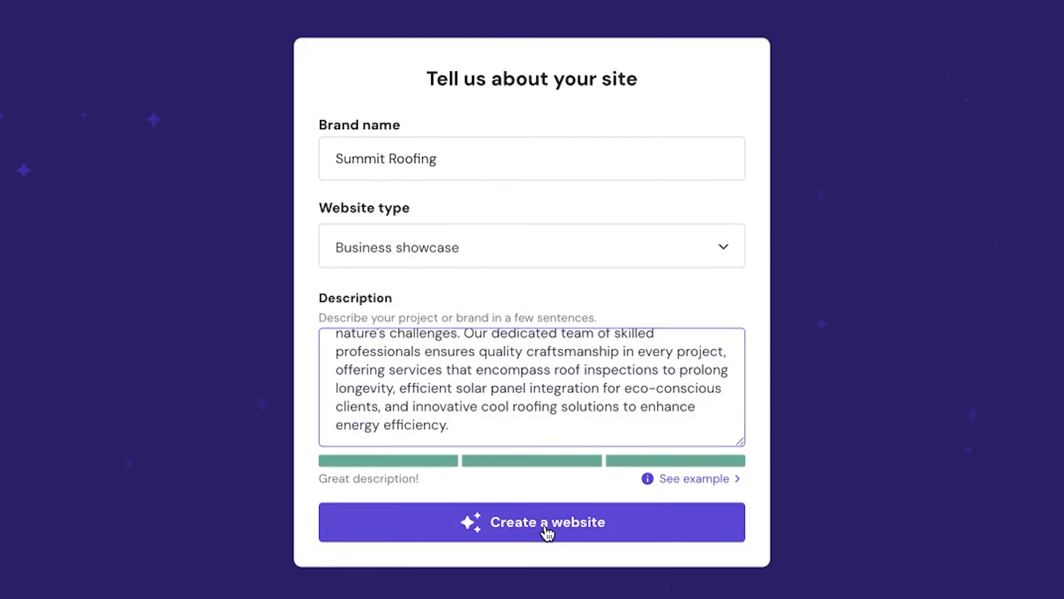
pyautogui.click(544, 543)
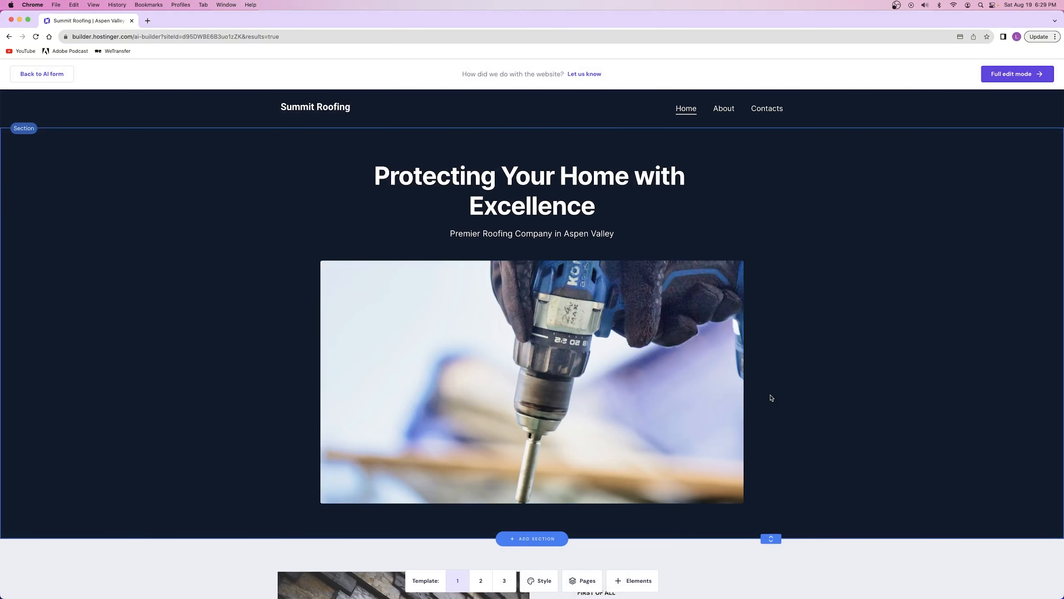
# Review the generated homepage and compare templates 2 and 3 with template 1, leaving template 1 selected
pyautogui.scroll(-20, 771, 397)
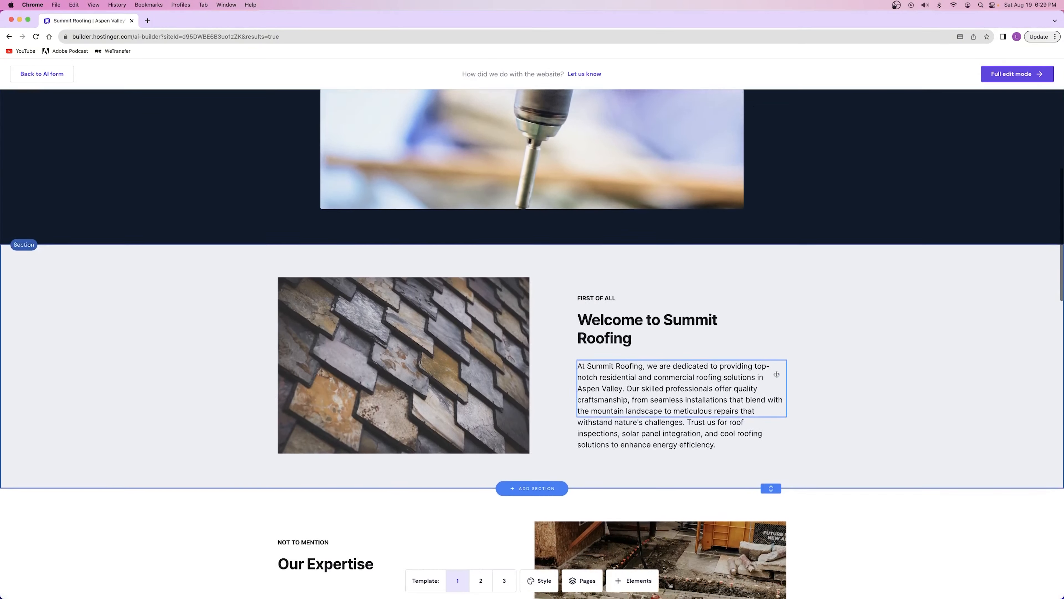
pyautogui.scroll(-5, 776, 376)
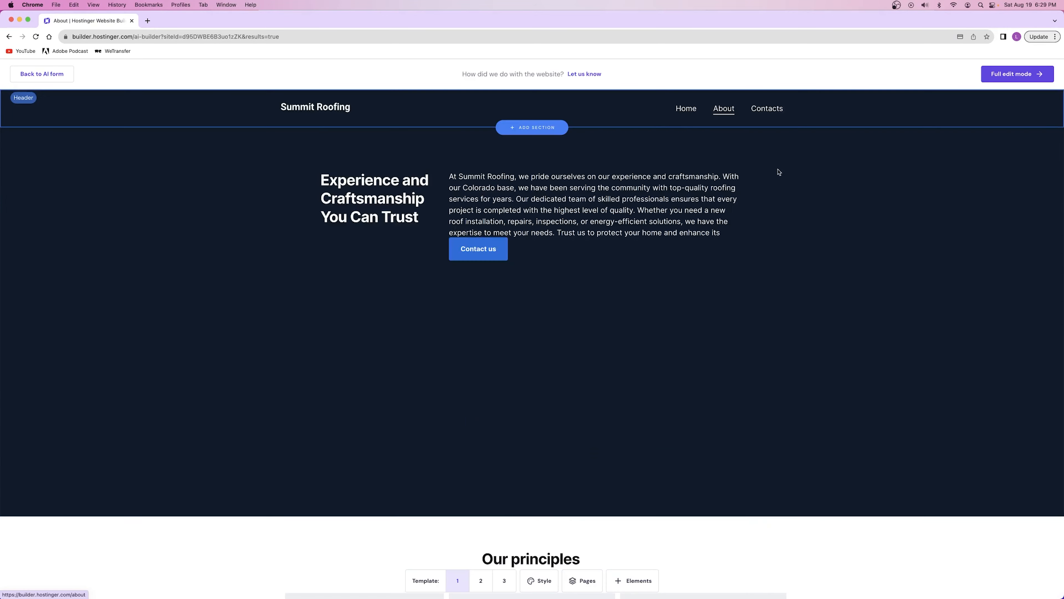
pyautogui.scroll(-10, 776, 376)
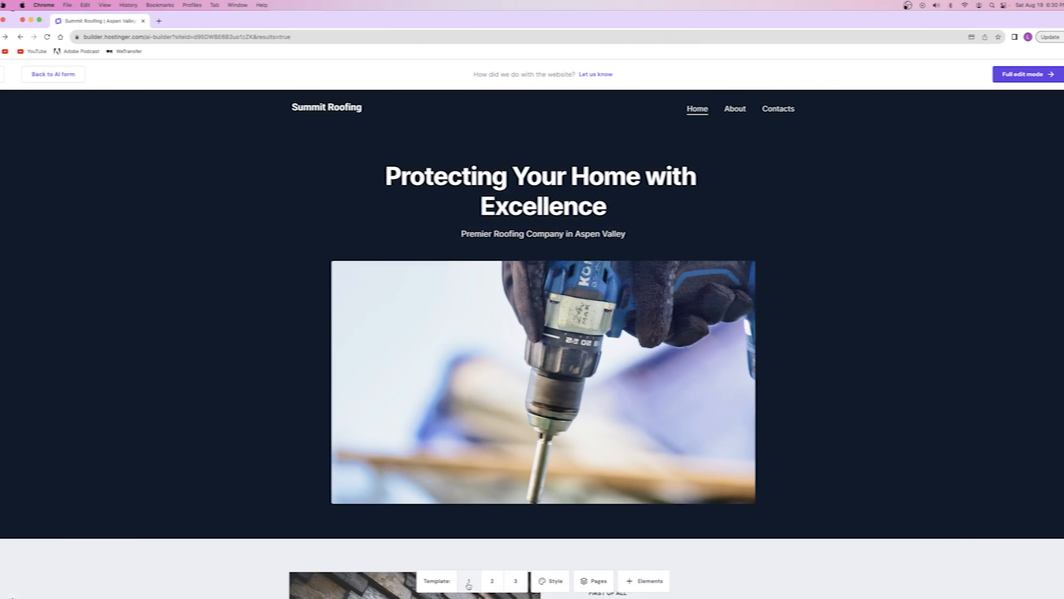
pyautogui.click(482, 582)
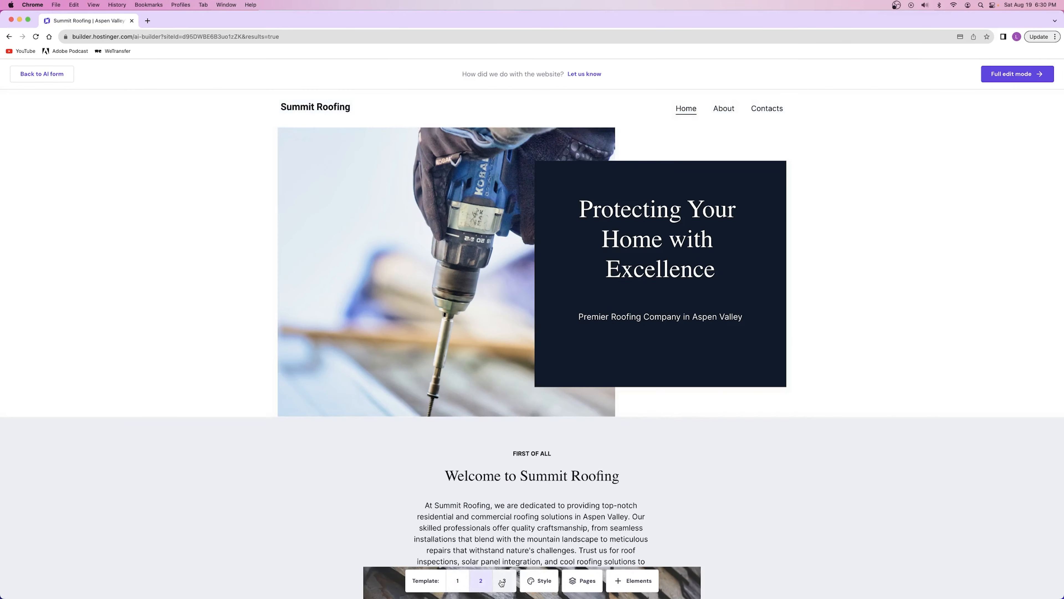
pyautogui.click(503, 581)
pyautogui.click(458, 582)
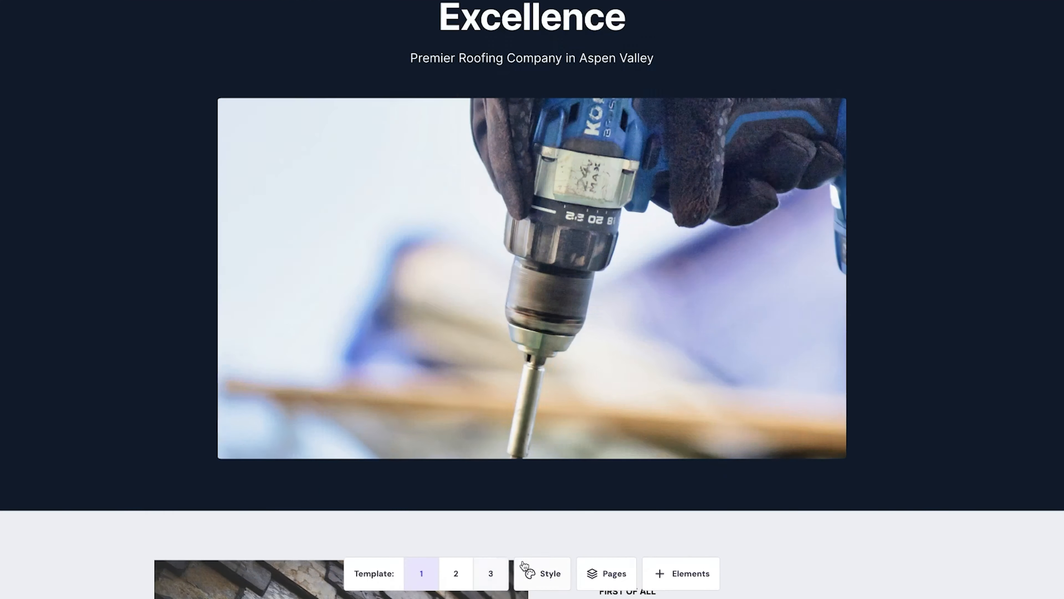
# Try the Earthy Tones, Vintage Chic and Midnight Blues palettes and several font pairs, settling on the Oceanic Breeze palette with a sans-serif pair
pyautogui.click(539, 580)
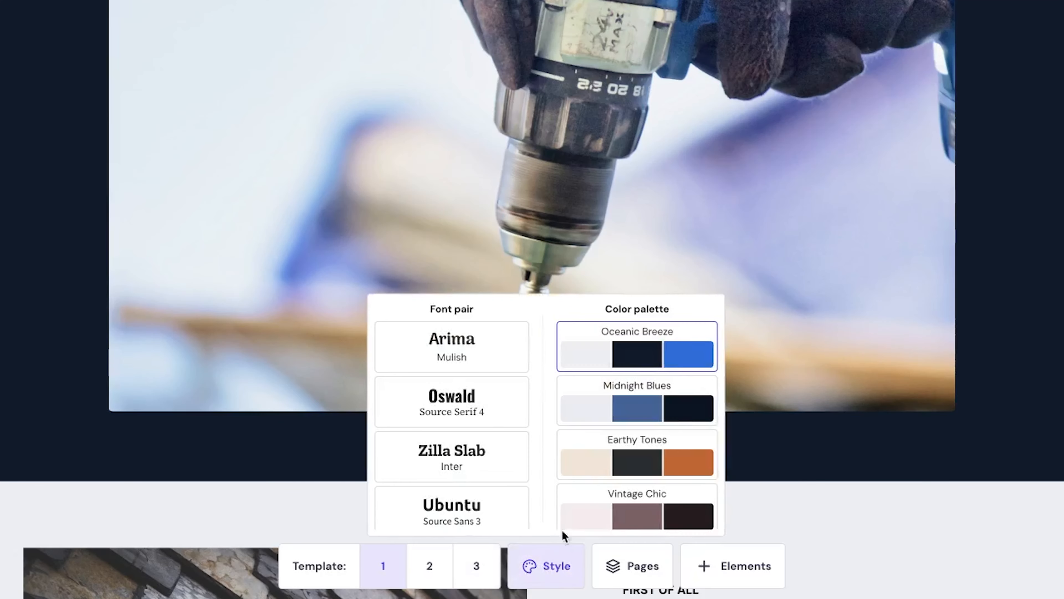
pyautogui.click(641, 455)
pyautogui.click(640, 502)
pyautogui.click(619, 403)
pyautogui.click(455, 413)
pyautogui.click(465, 466)
pyautogui.scroll(-3, 466, 465)
pyautogui.click(466, 466)
pyautogui.click(630, 354)
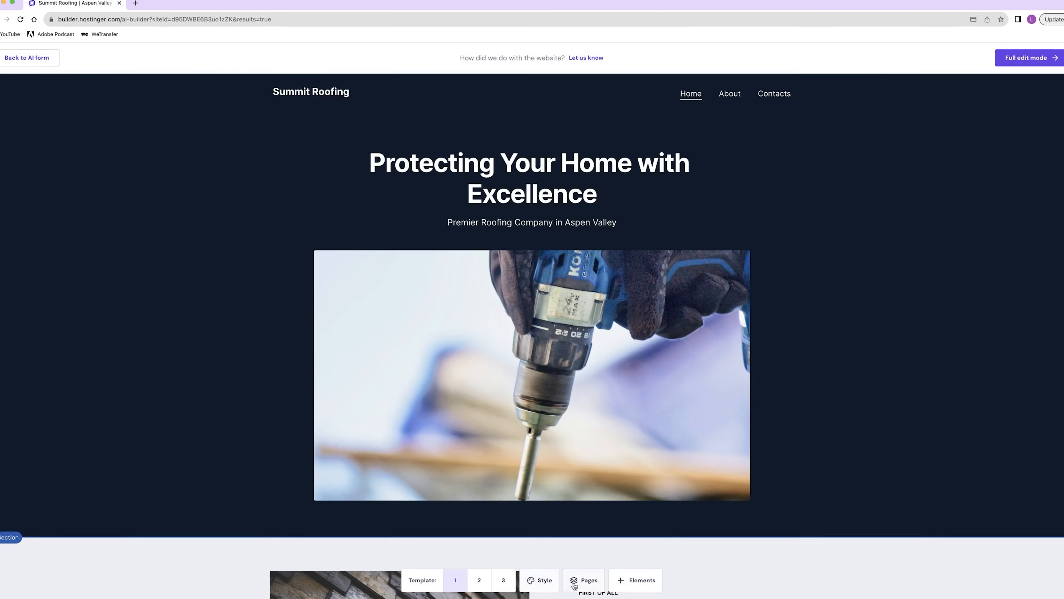
# Add a Services page to the site using the first "Our services" layout
pyautogui.click(632, 566)
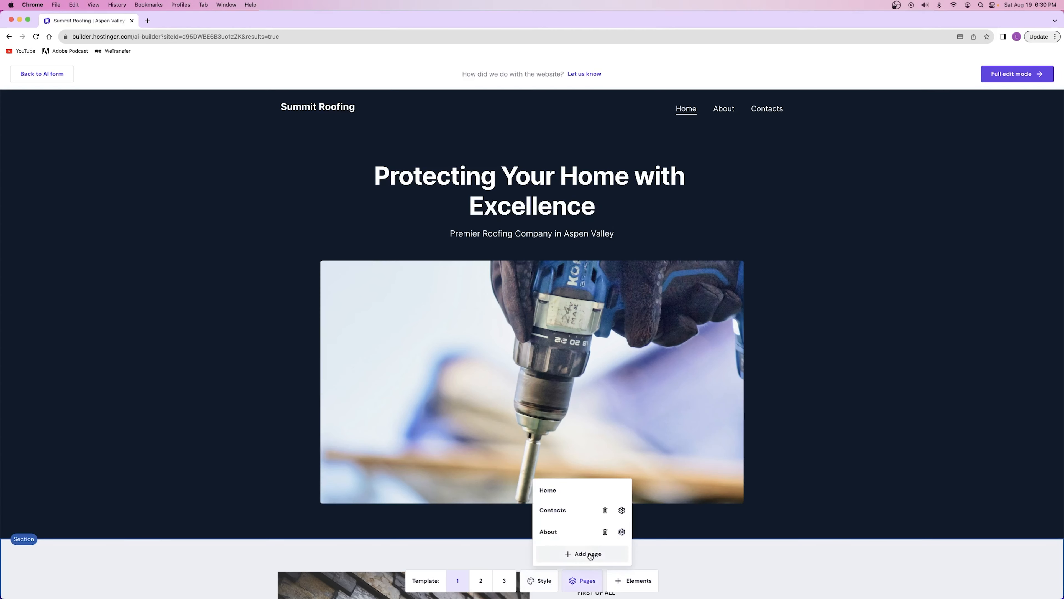
pyautogui.click(578, 549)
pyautogui.click(163, 268)
pyautogui.click(472, 260)
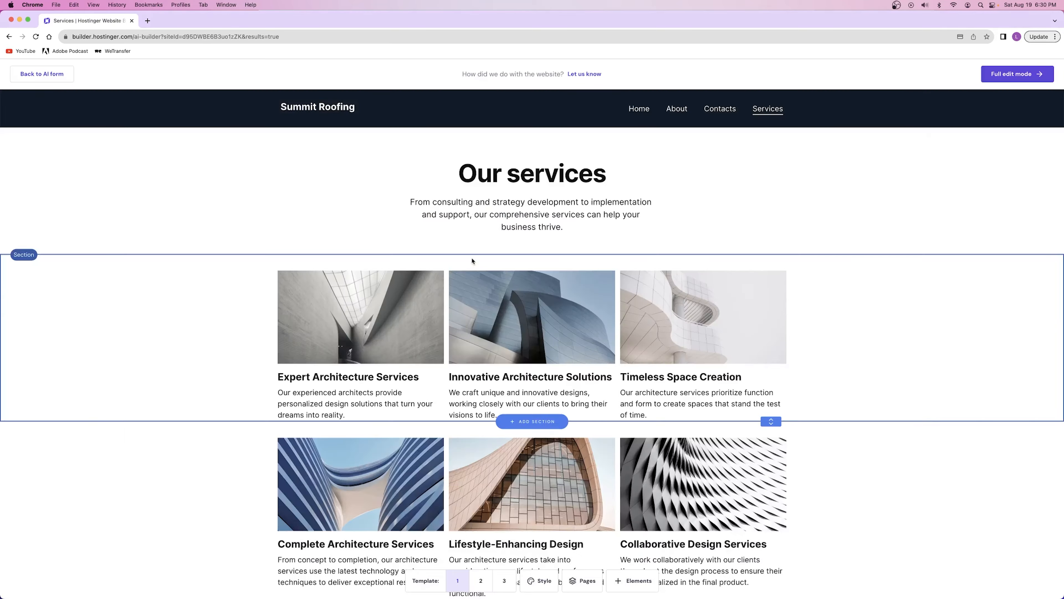
# Add a new About page with the centered "Get to know us" layout and delete the original About page
pyautogui.click(582, 580)
pyautogui.click(581, 553)
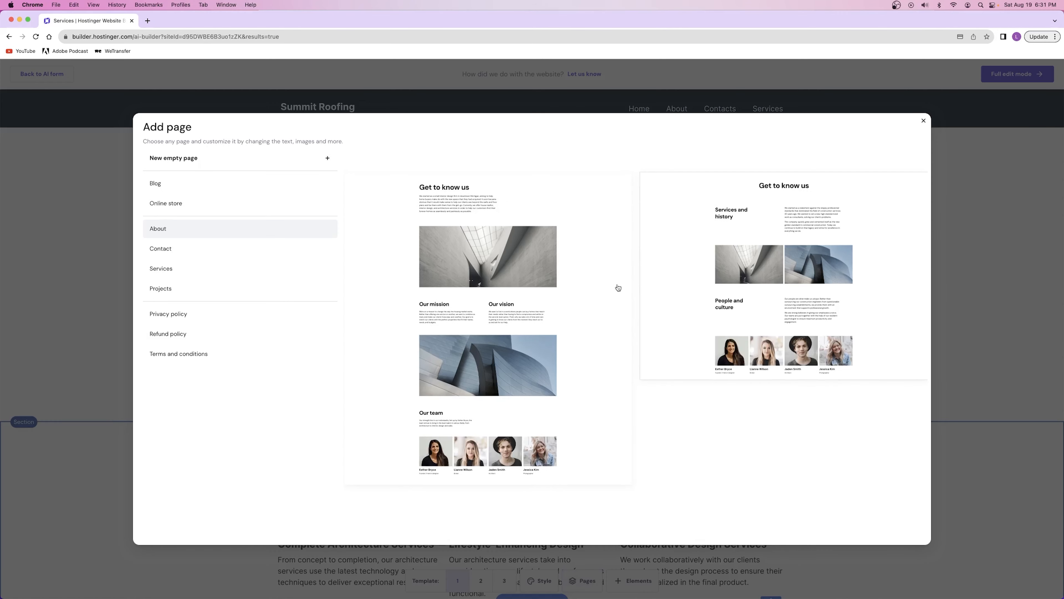
pyautogui.click(707, 287)
pyautogui.click(585, 582)
pyautogui.click(605, 490)
pyautogui.click(593, 369)
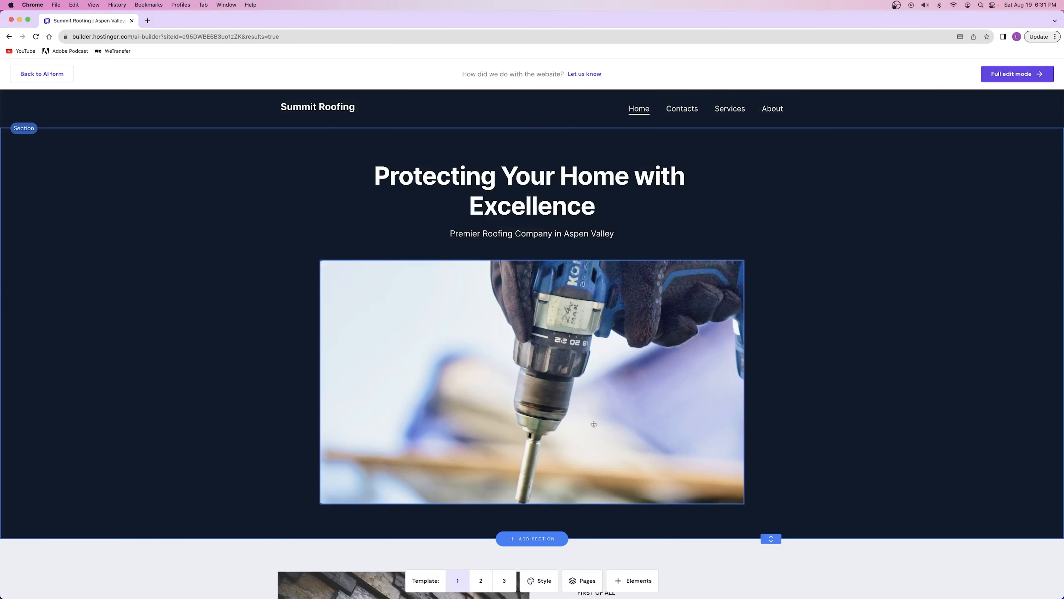
# Examine the Contact page layouts available for a new page
pyautogui.click(580, 581)
pyautogui.click(582, 553)
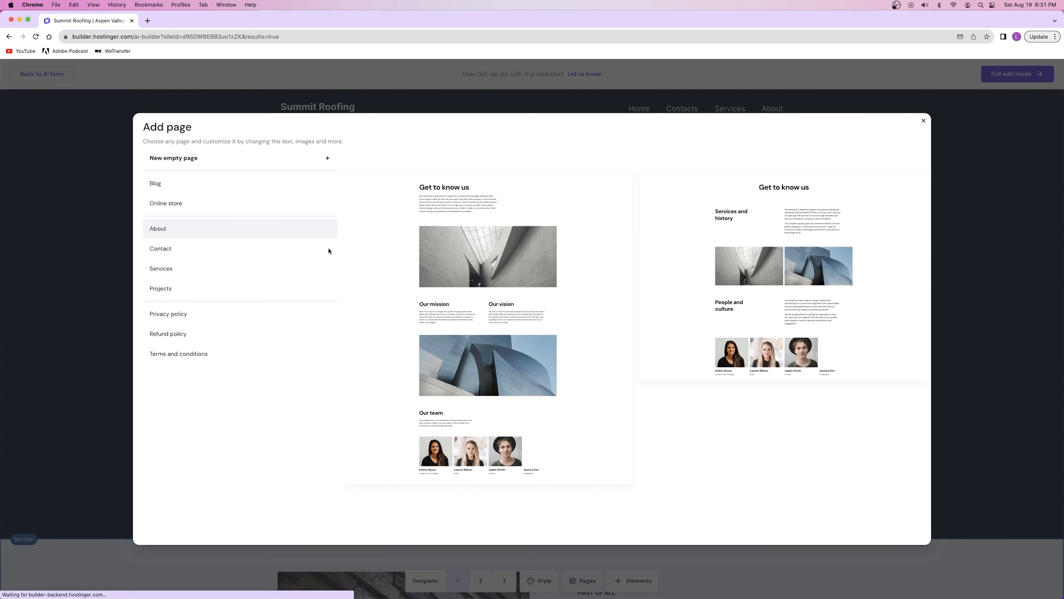
pyautogui.click(245, 248)
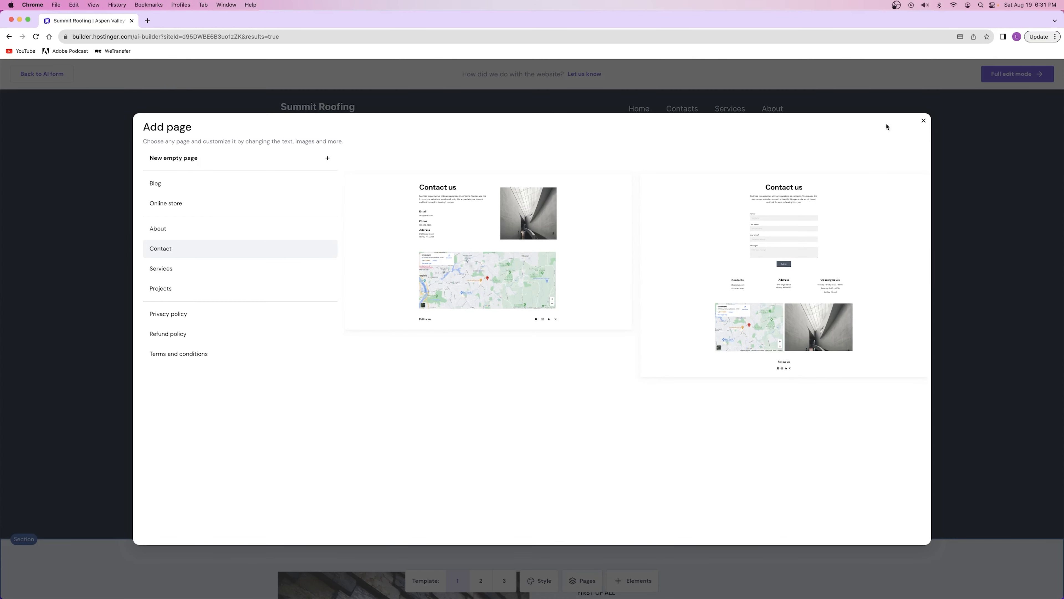
pyautogui.click(923, 122)
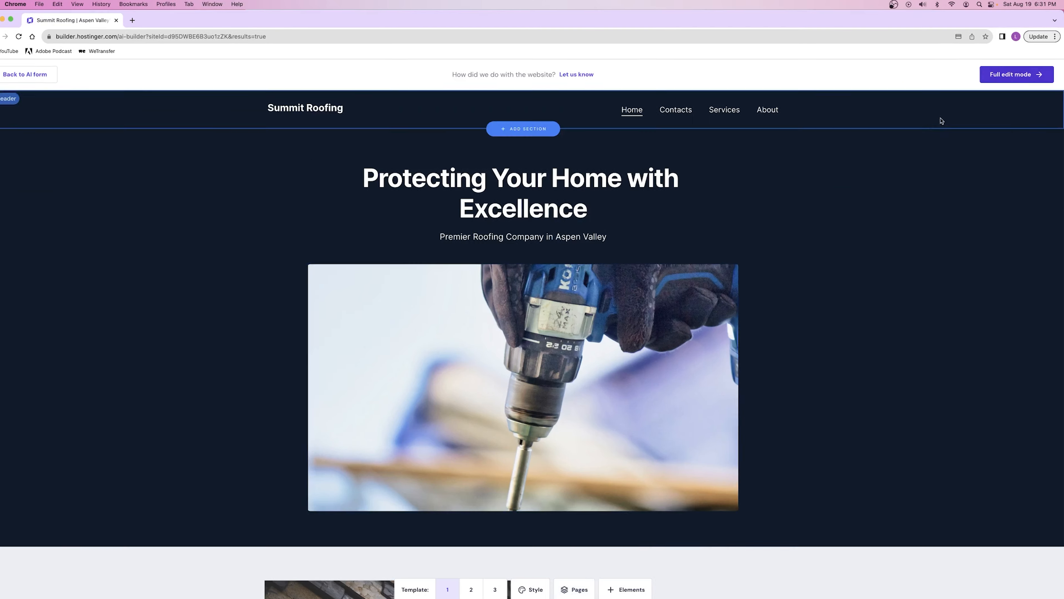
pyautogui.click(625, 589)
pyautogui.moveTo(563, 476); pyautogui.dragTo(654, 236)
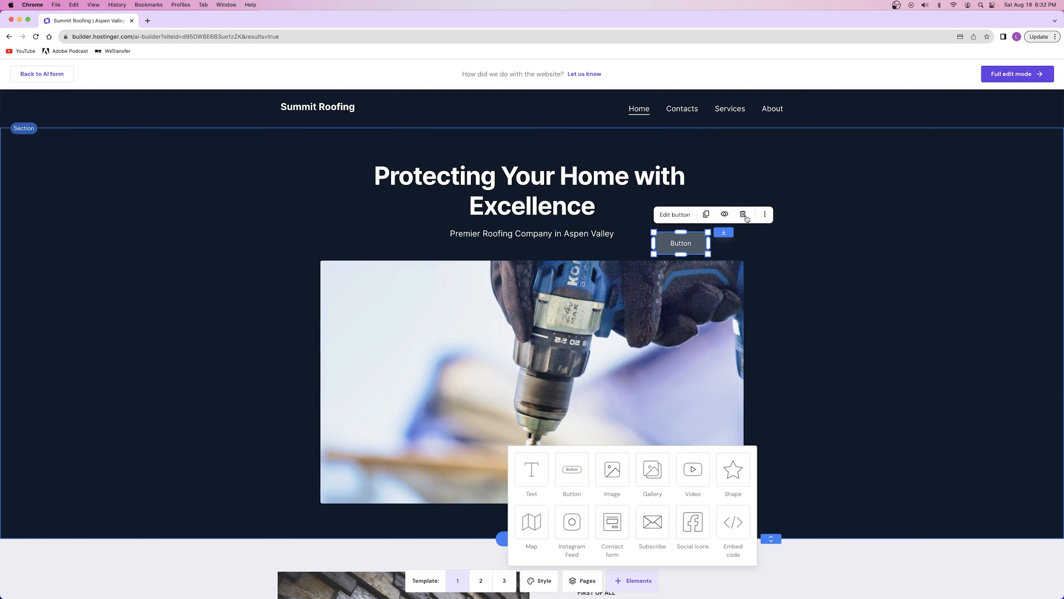
pyautogui.click(742, 216)
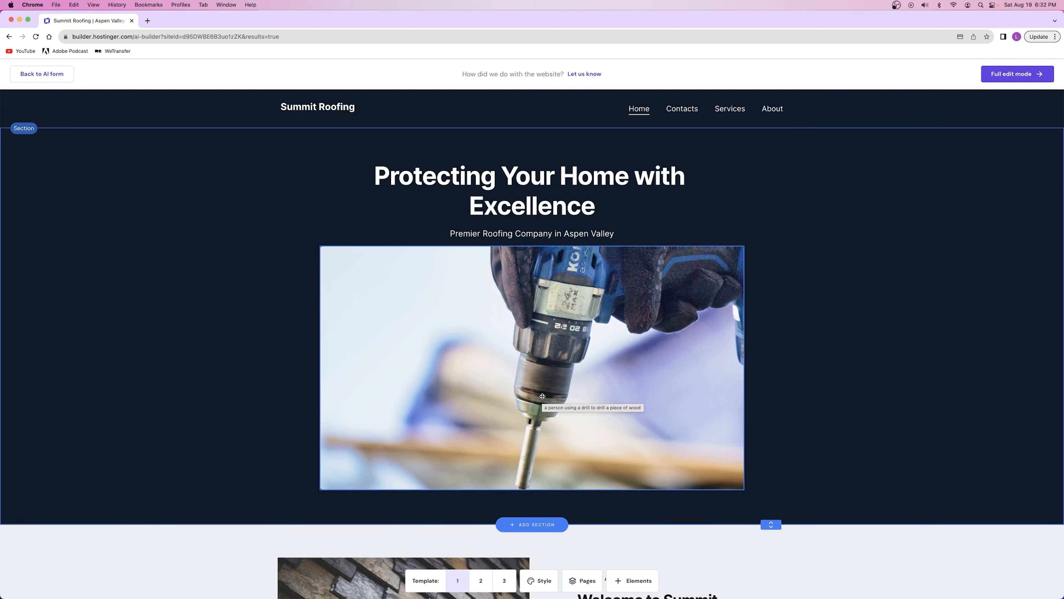
# Delete the drill image from the homepage hero and extend the hero section's height
pyautogui.rightClick(512, 353)
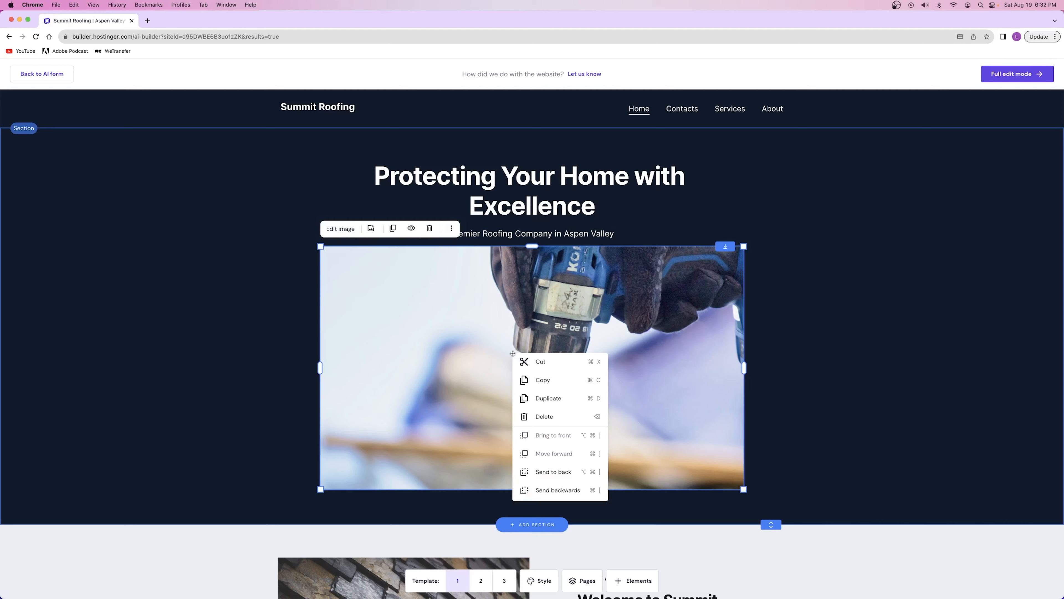
pyautogui.click(547, 417)
pyautogui.moveTo(771, 281); pyautogui.dragTo(770, 509)
# Set the hero section's background to a free "roofing" image of a worker carrying a shingle bundle
pyautogui.click(917, 145)
pyautogui.click(1015, 190)
pyautogui.click(545, 159)
pyautogui.write('roofing')
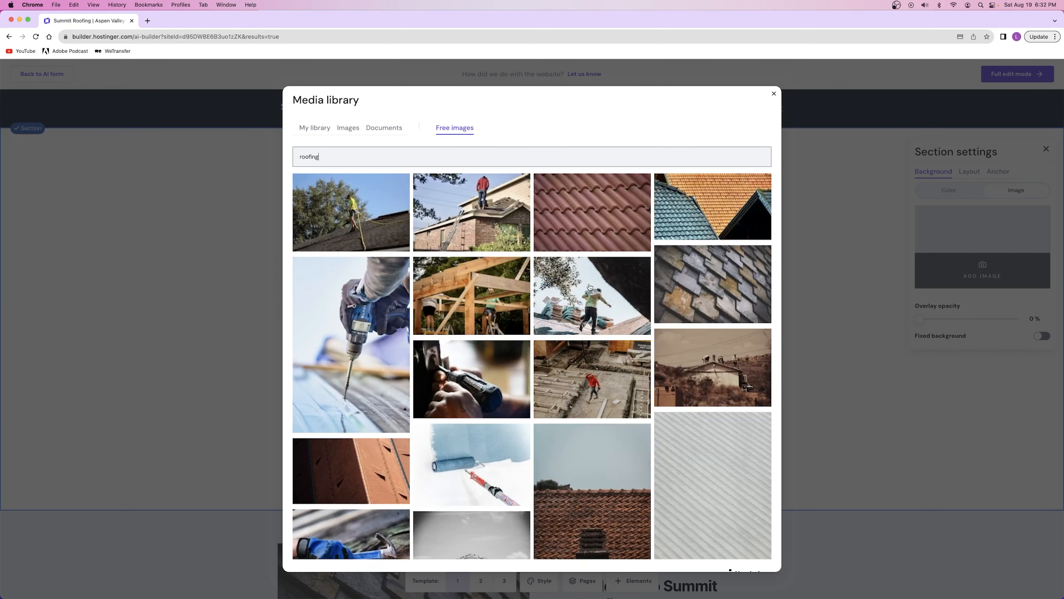
pyautogui.click(590, 287)
pyautogui.click(742, 561)
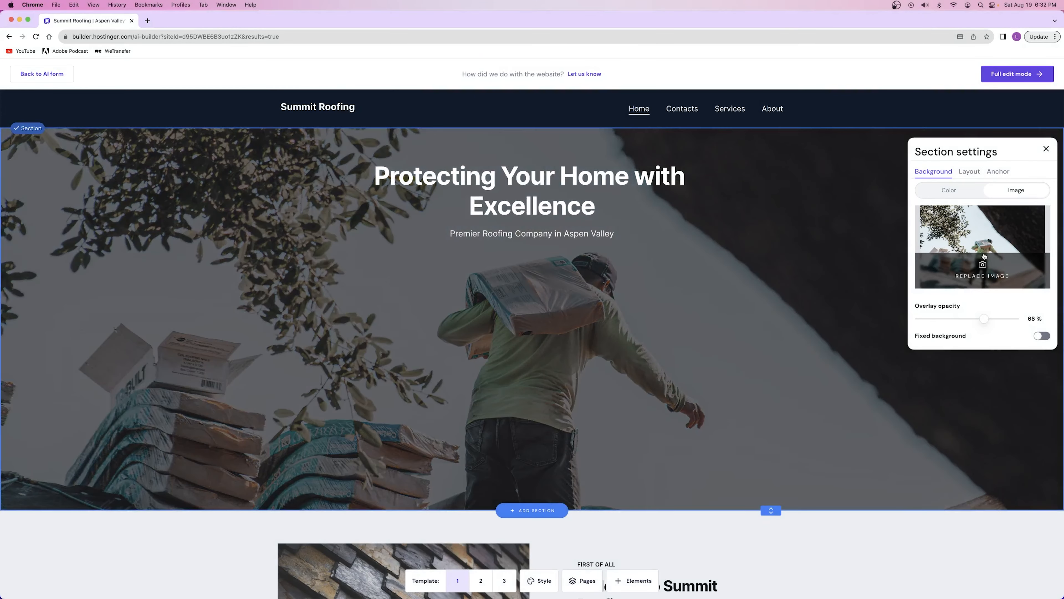
# Move the hero heading and subtitle lower over the background image and format both texts in white
pyautogui.moveTo(523, 194); pyautogui.dragTo(523, 317)
pyautogui.click(337, 266)
pyautogui.click(330, 266)
pyautogui.click(380, 295)
pyautogui.click(531, 354)
pyautogui.click(380, 330)
pyautogui.click(370, 330)
pyautogui.click(421, 359)
pyautogui.click(926, 275)
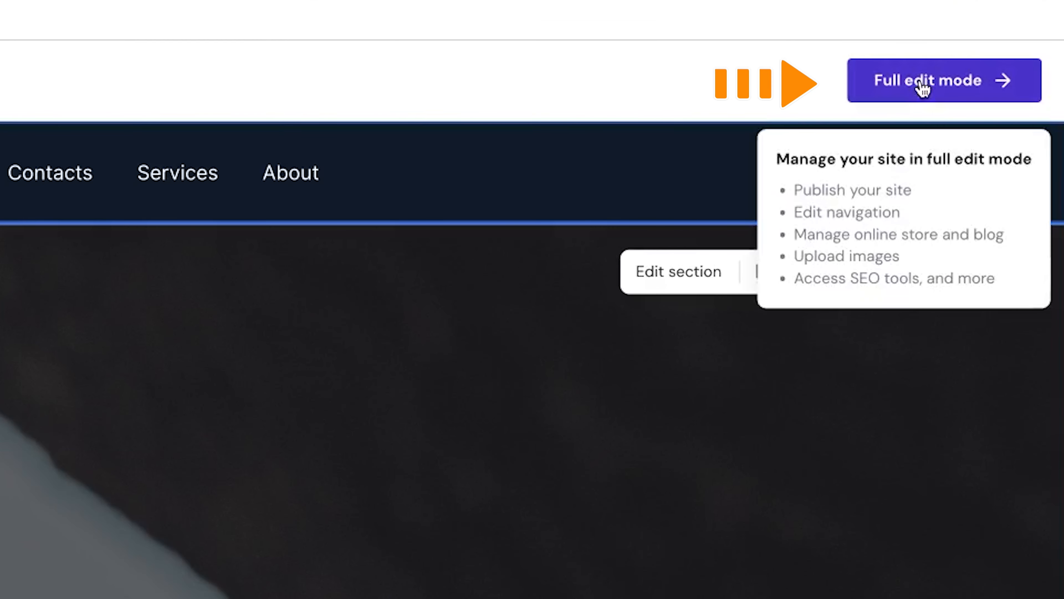
# Switch the site to full edit mode and place a button element below the hero subtitle
pyautogui.click(1018, 74)
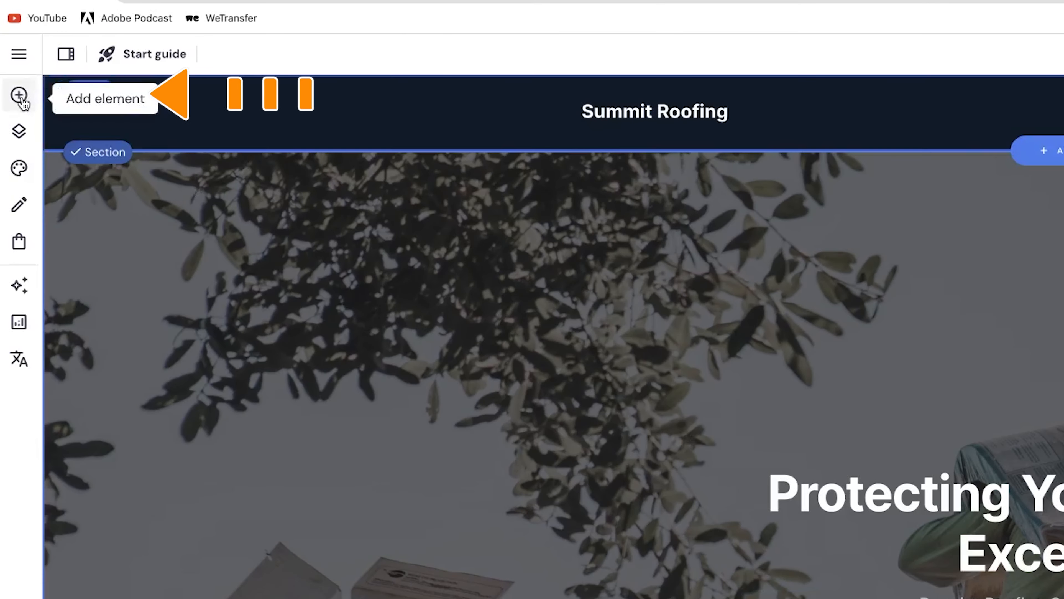
pyautogui.click(12, 90)
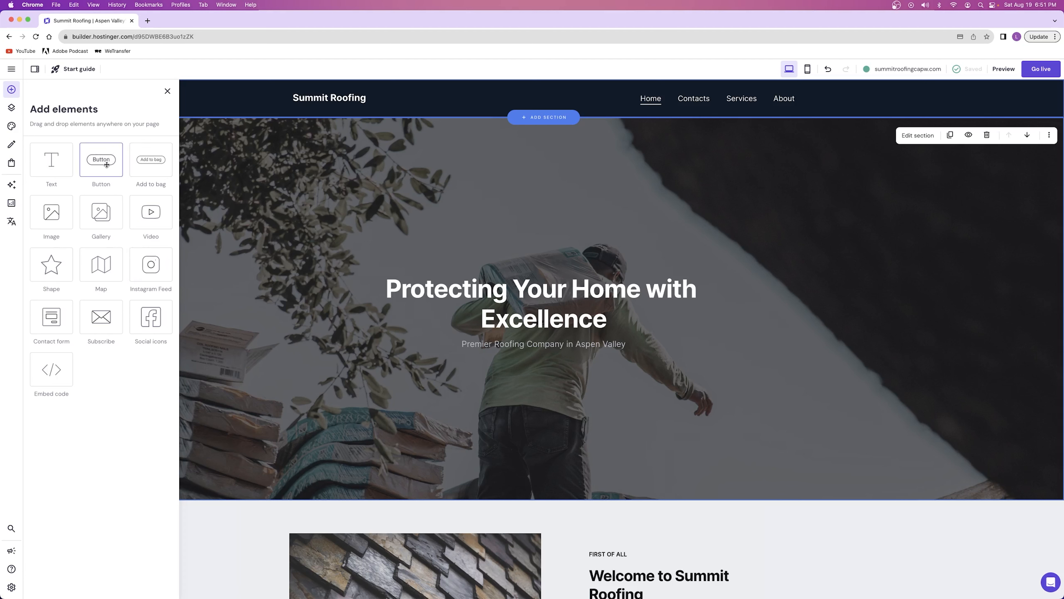
pyautogui.moveTo(107, 165); pyautogui.dragTo(539, 382)
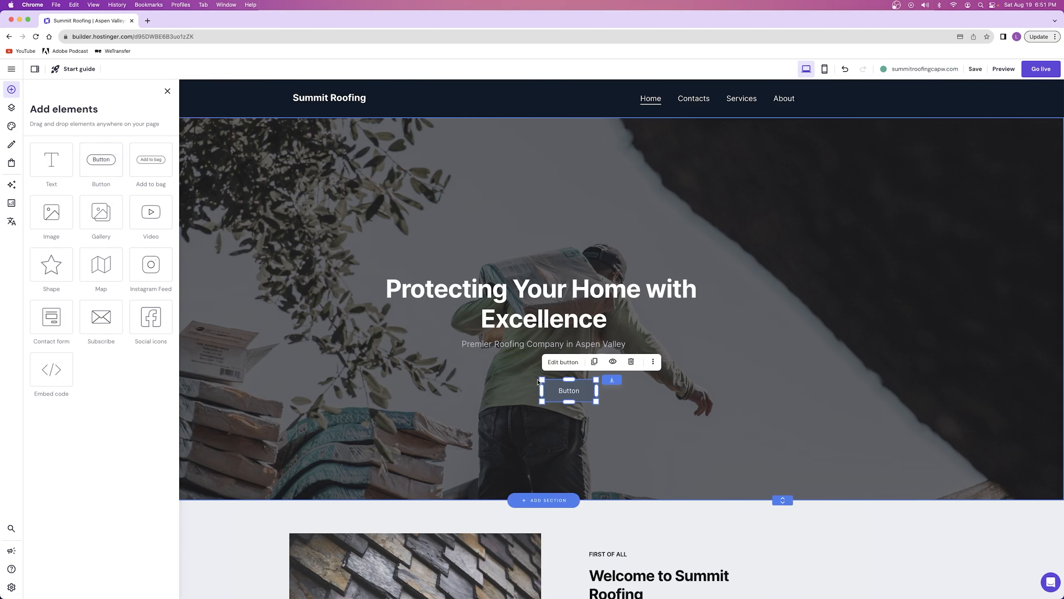
pyautogui.click(562, 362)
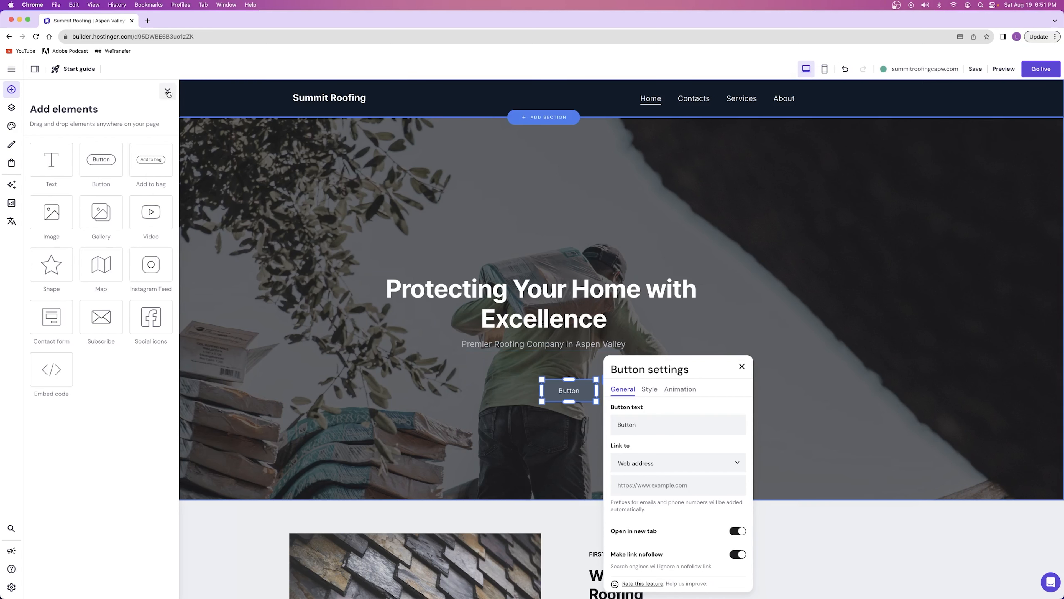
pyautogui.click(593, 403)
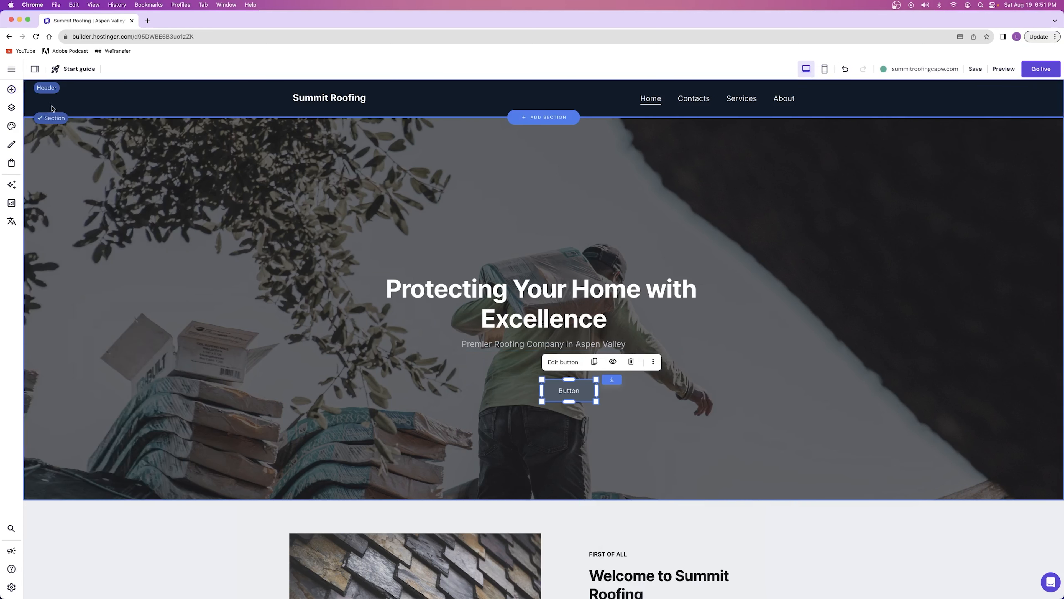
# Set the hero button's text to "Schedule an Appointment" and widen the button to fit the text
pyautogui.click(563, 362)
pyautogui.scroll(-2, 641, 400)
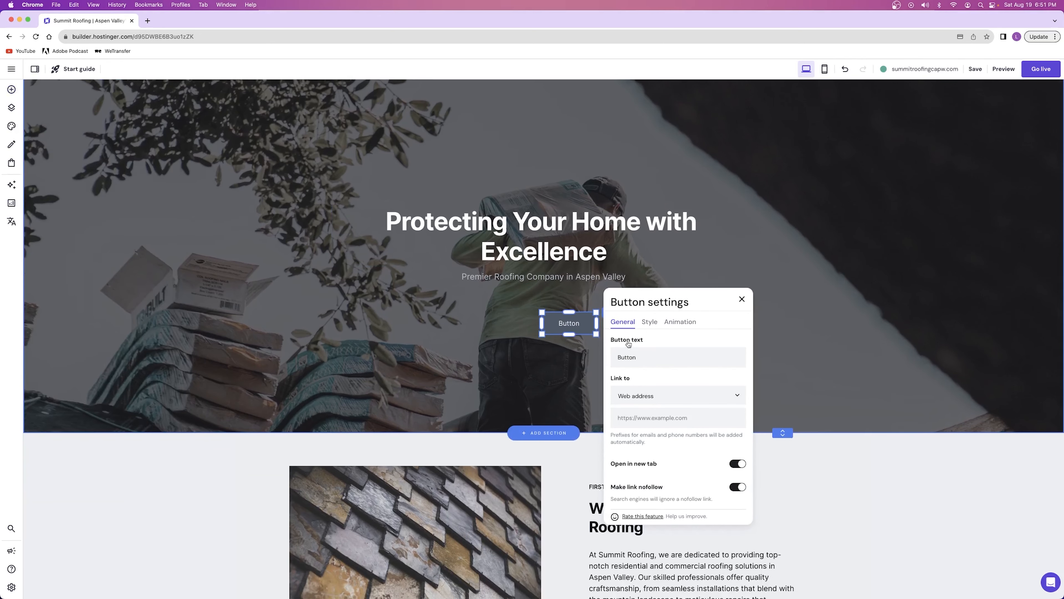
pyautogui.click(635, 356)
pyautogui.write('Schedule an Appointment')
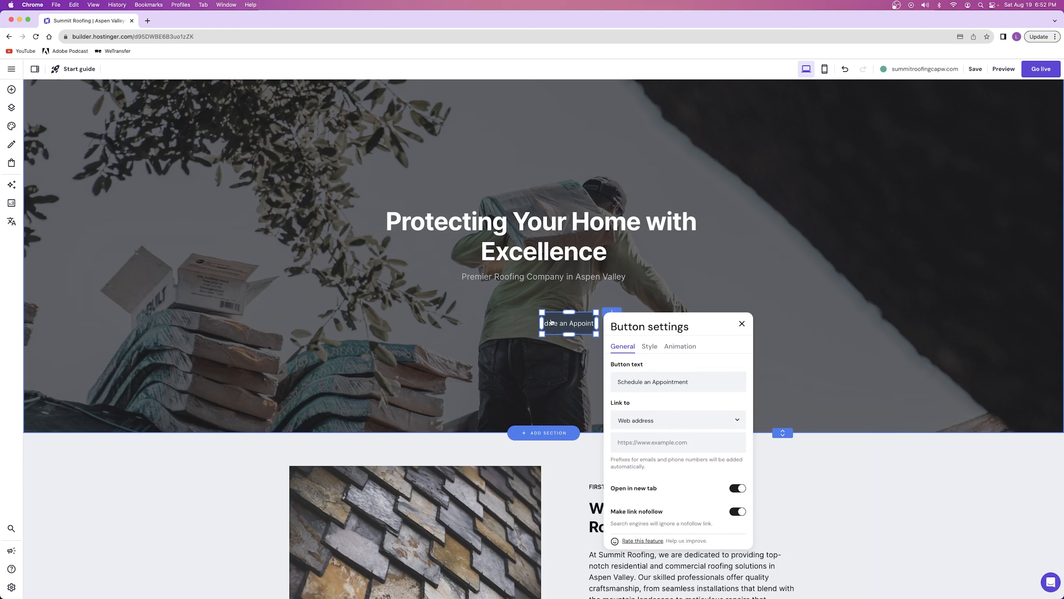
pyautogui.moveTo(542, 323); pyautogui.dragTo(483, 323)
pyautogui.click(534, 326)
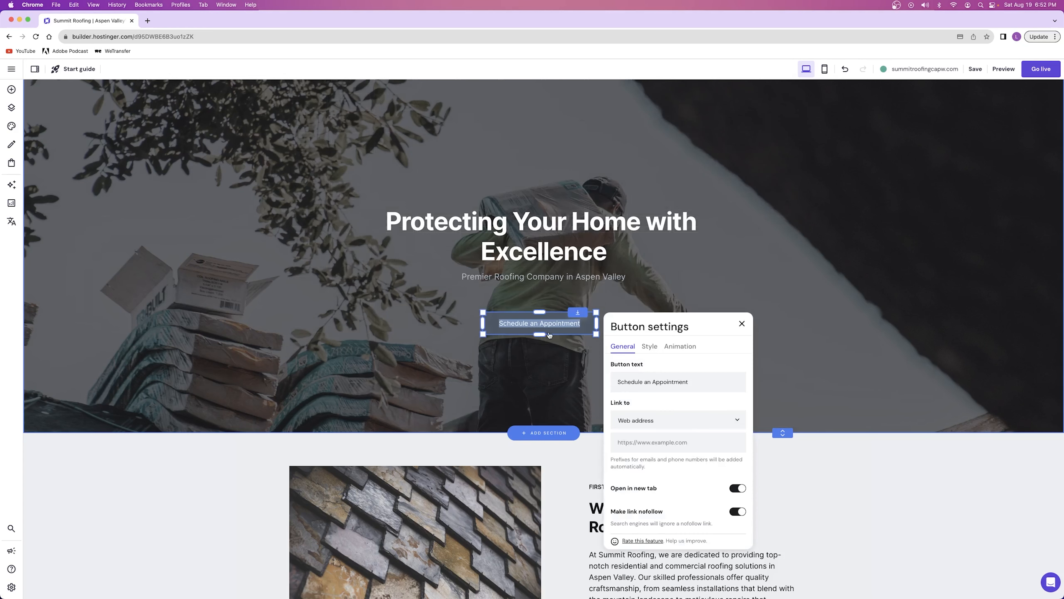
# Set the normal fill color of the "Schedule an Appointment" button to the blue website color
pyautogui.click(620, 279)
pyautogui.click(860, 331)
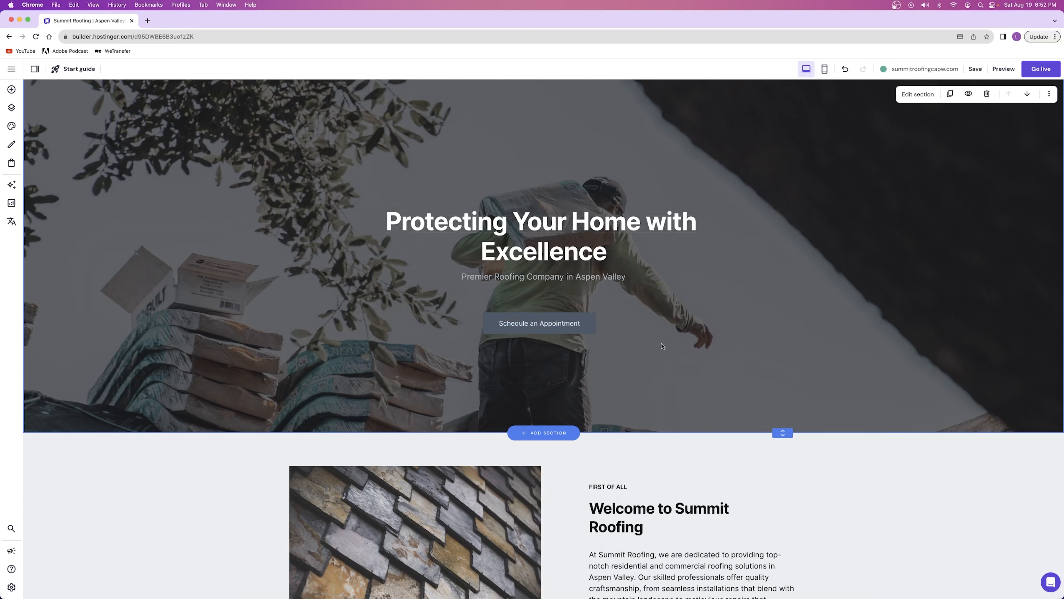
pyautogui.click(563, 323)
pyautogui.click(546, 307)
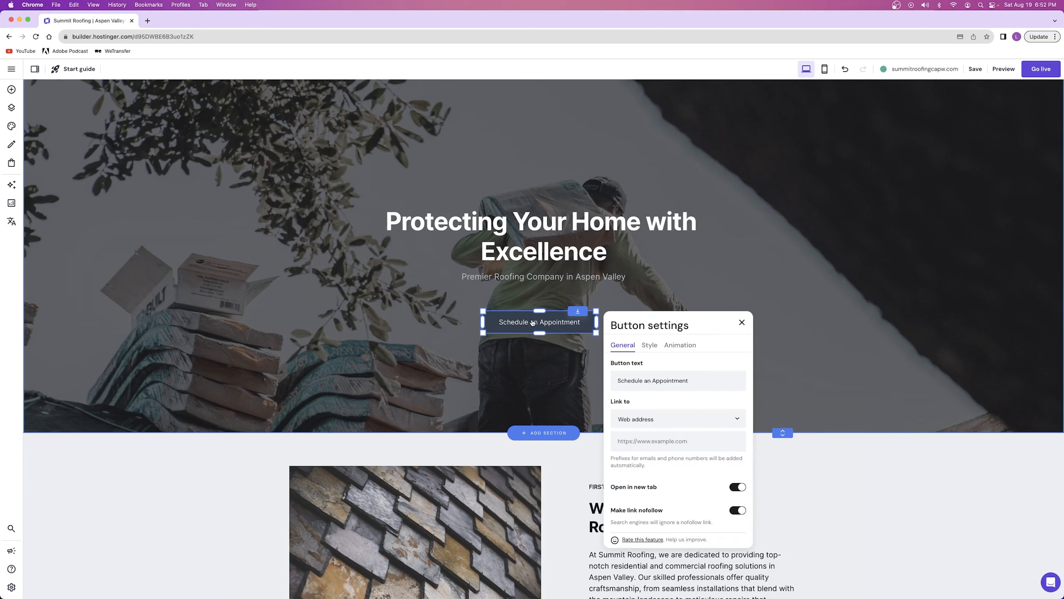
pyautogui.scroll(-3, 527, 336)
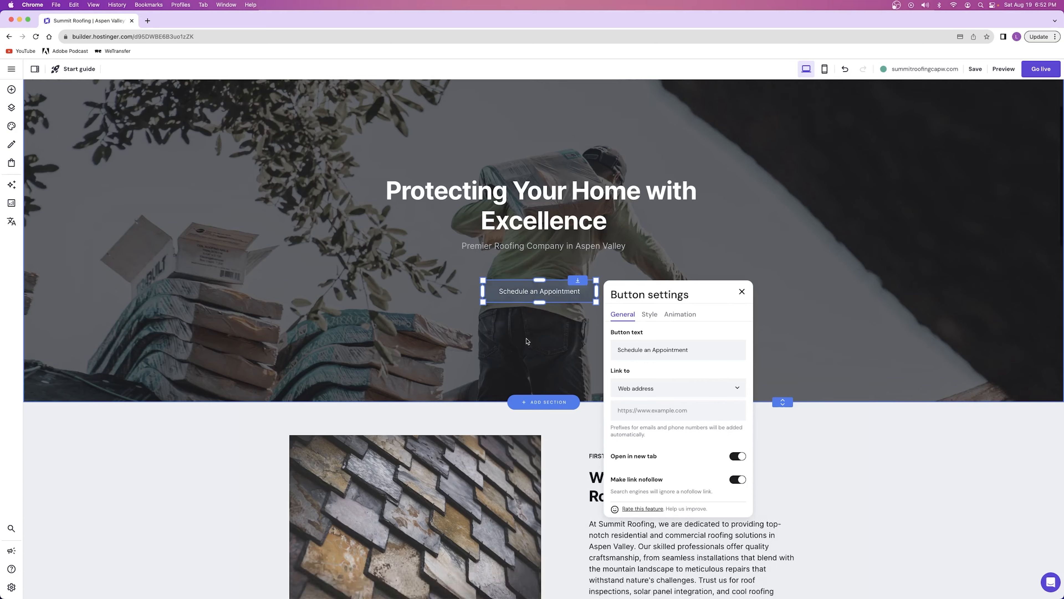
pyautogui.scroll(3, 527, 337)
pyautogui.scroll(-3, 529, 339)
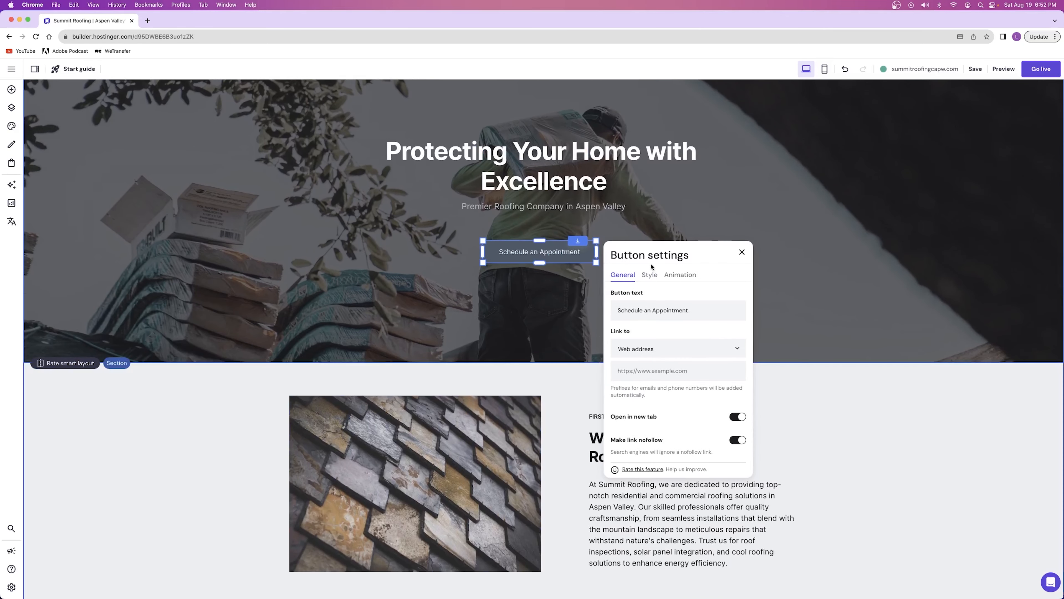
pyautogui.click(650, 276)
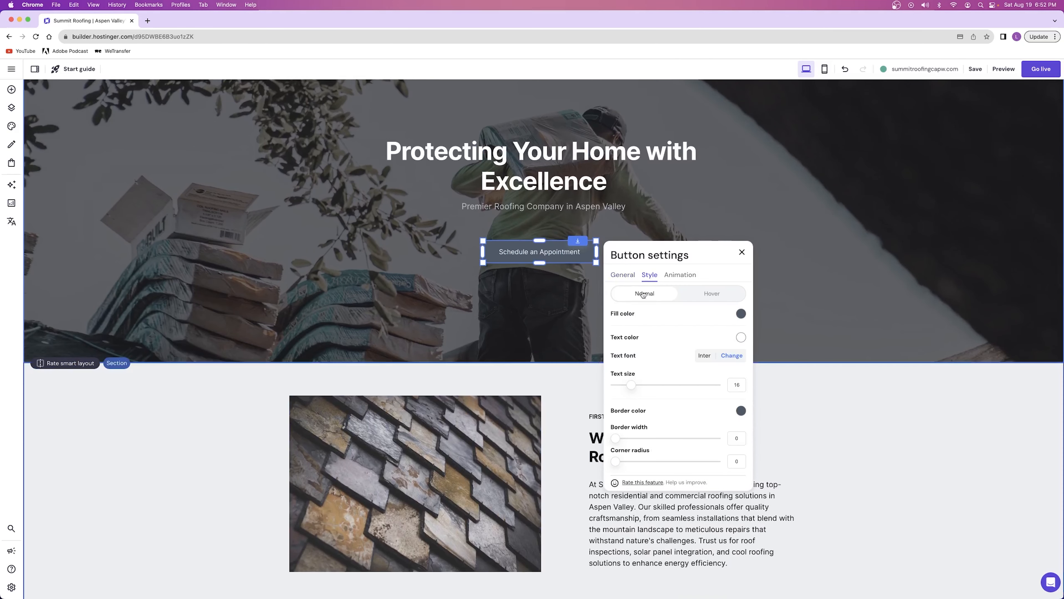
pyautogui.click(741, 314)
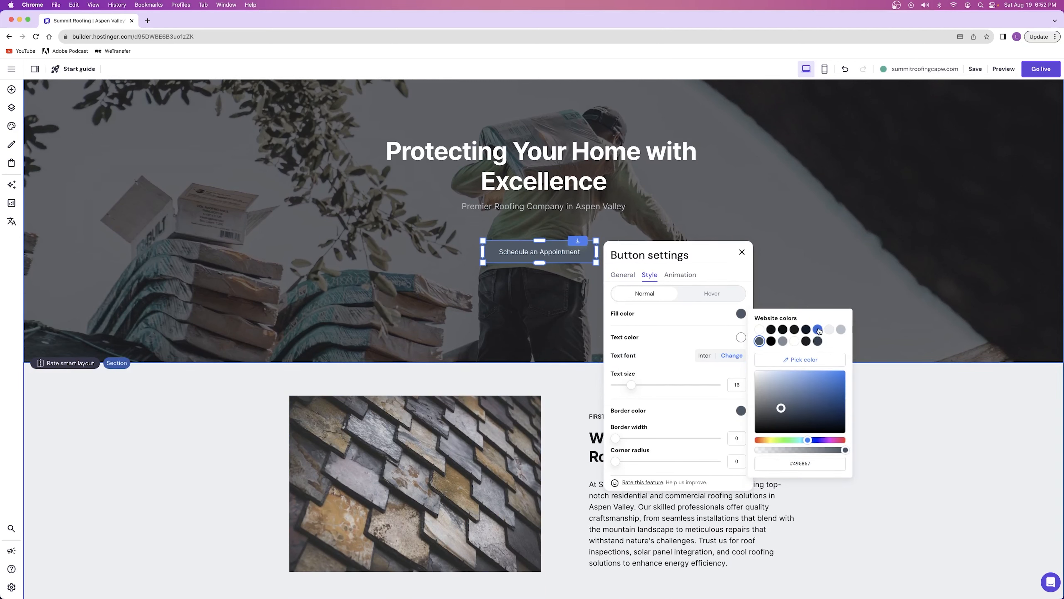
pyautogui.click(819, 330)
pyautogui.click(532, 302)
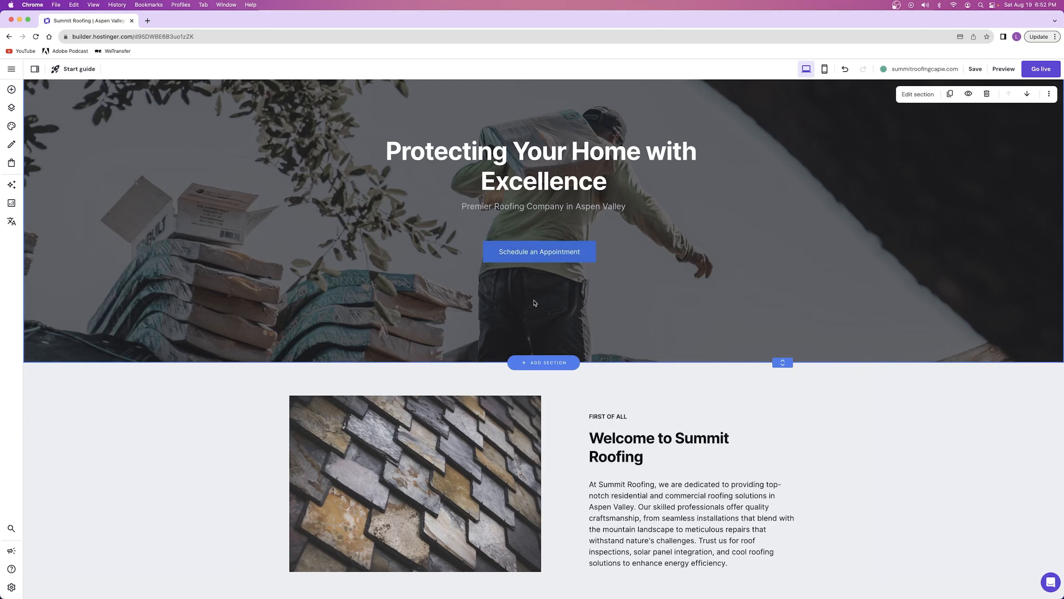
# Set the hover-state fill color of the "Schedule an Appointment" button to a lighter, brighter blue
pyautogui.scroll(3, 538, 302)
pyautogui.click(544, 391)
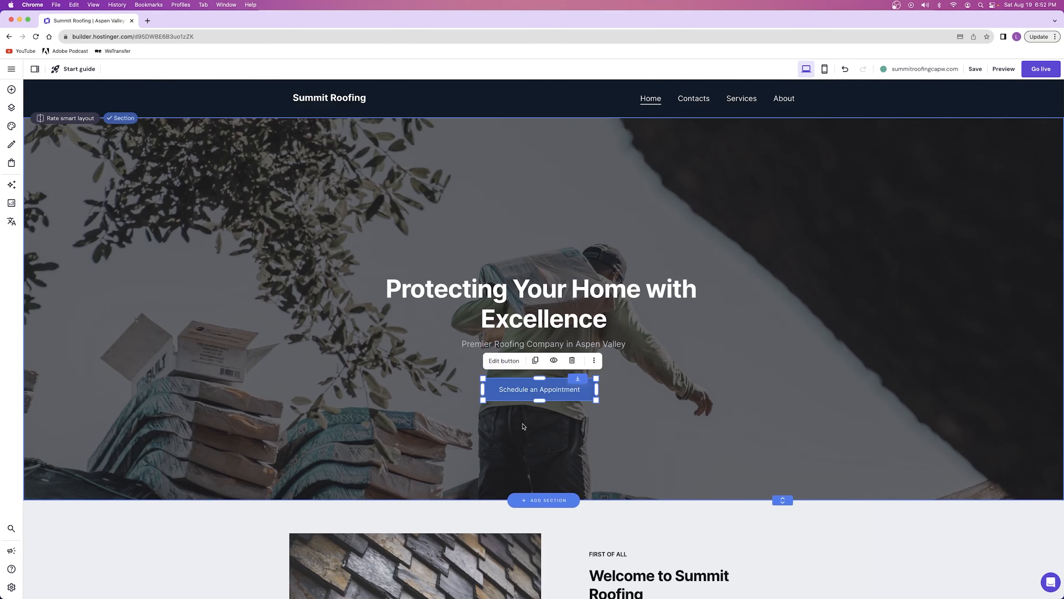
pyautogui.click(499, 361)
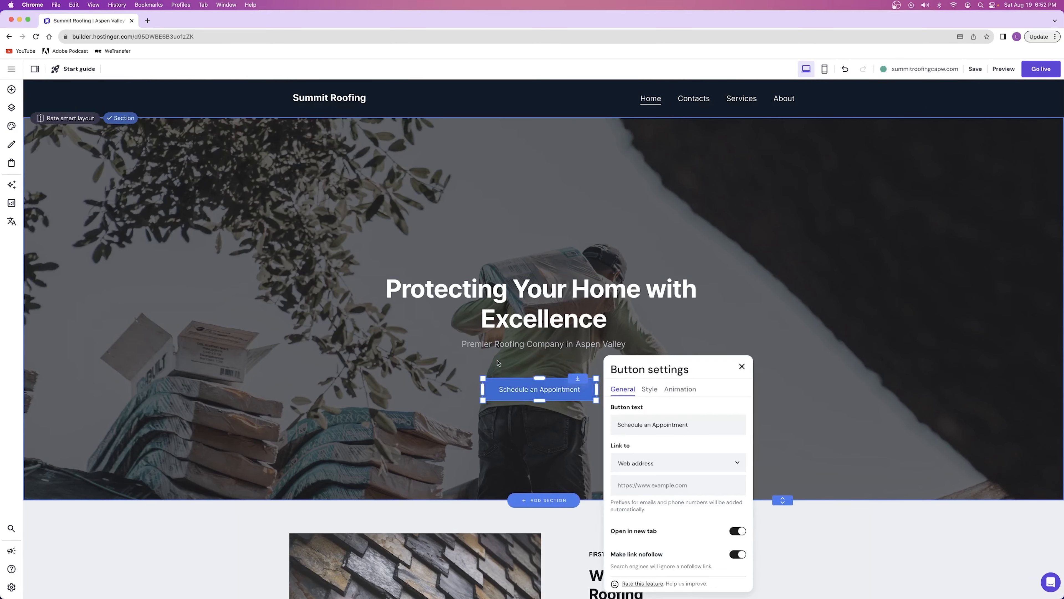
pyautogui.click(650, 390)
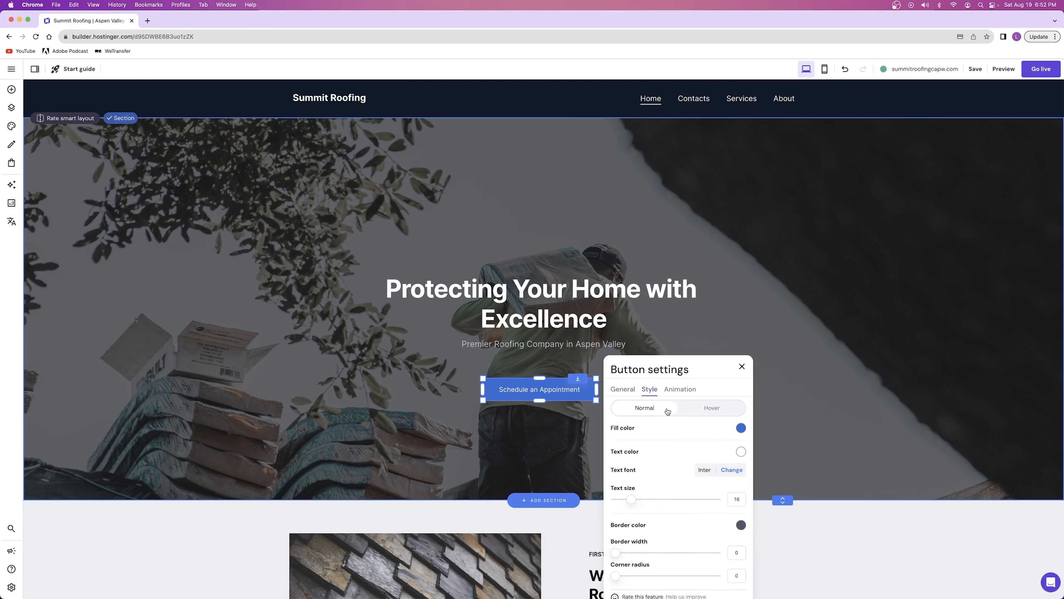
pyautogui.click(711, 408)
pyautogui.scroll(-2, 710, 407)
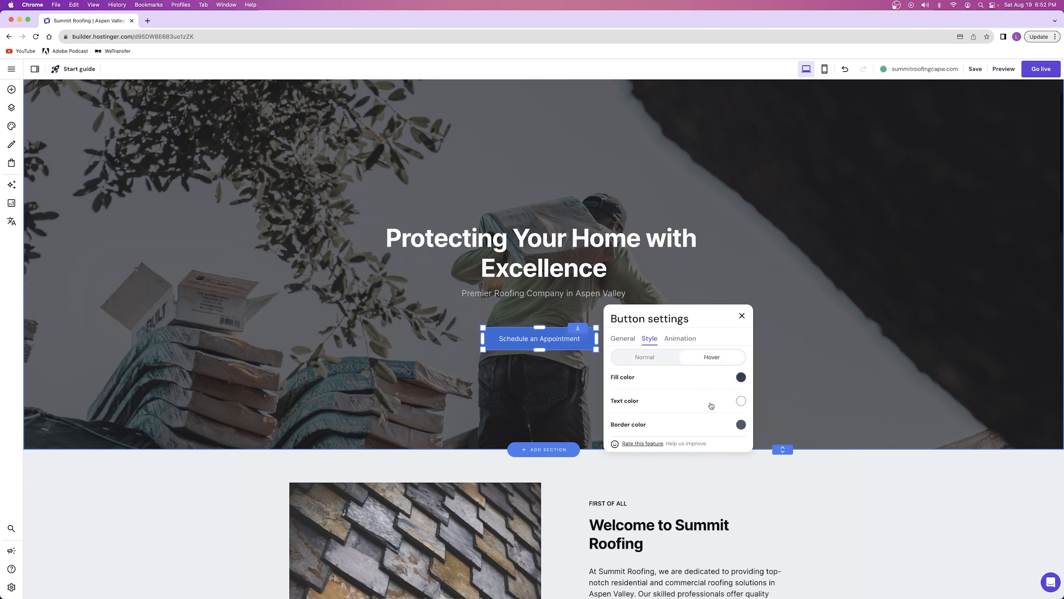
pyautogui.click(740, 378)
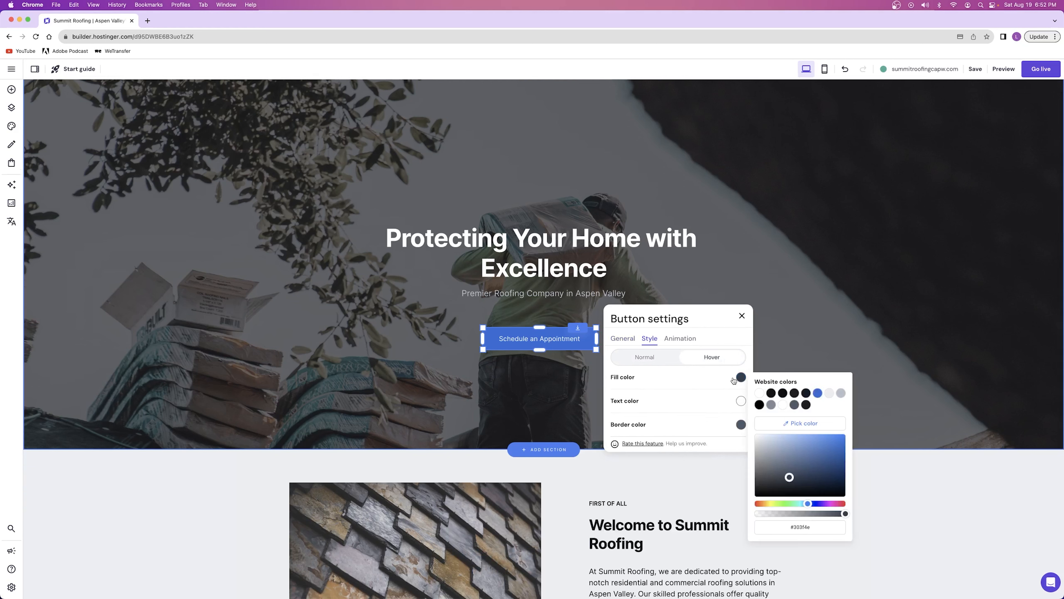
pyautogui.click(826, 435)
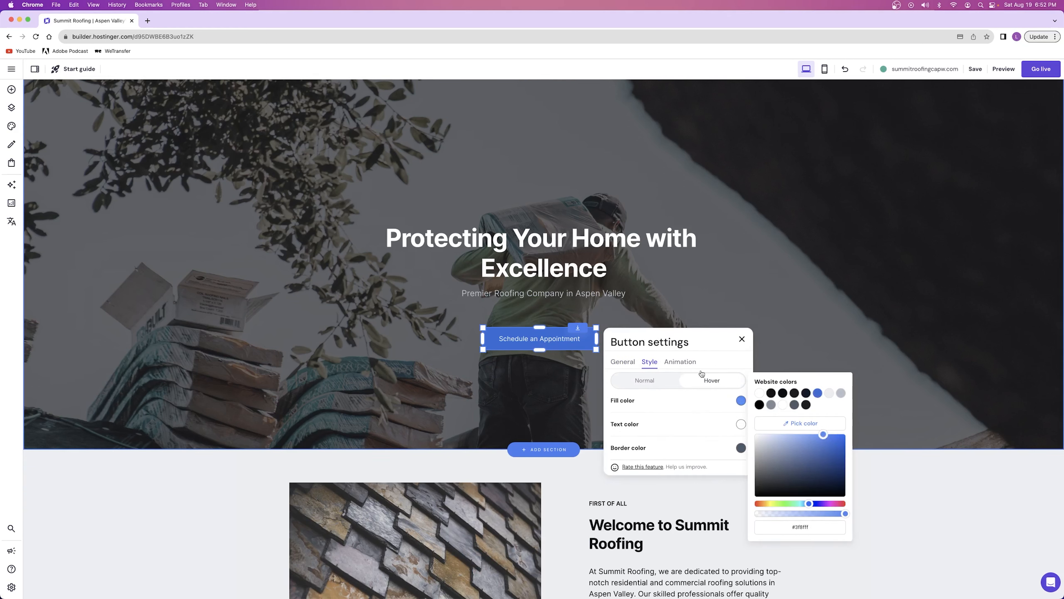
pyautogui.click(743, 340)
pyautogui.click(570, 381)
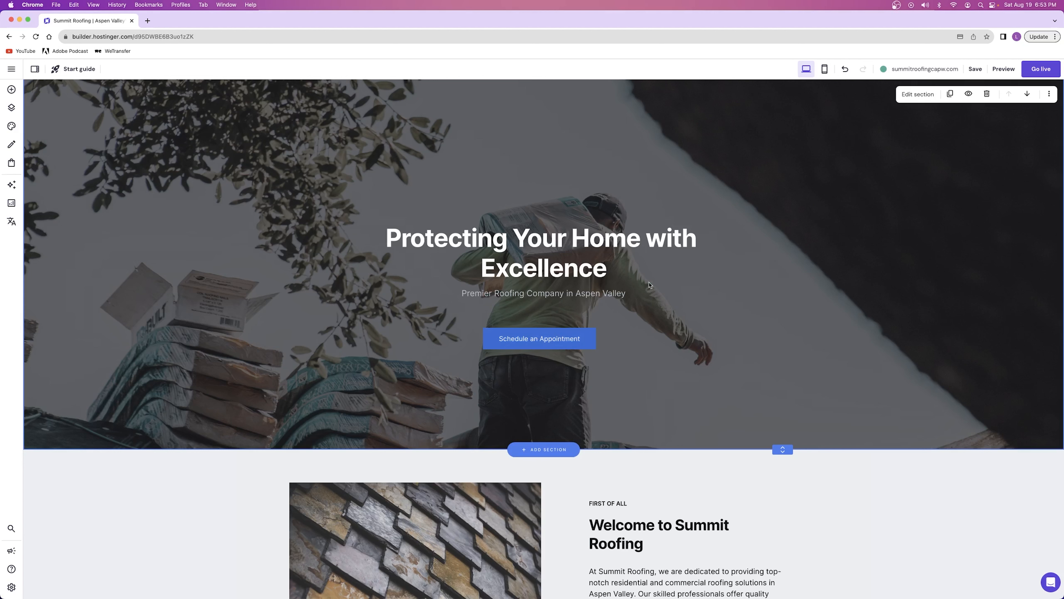
# Try editing the "Welcome to Summit Roofing" paragraph by inserting the test text "asdfasdf", and remove it again
pyautogui.scroll(-7, 903, 213)
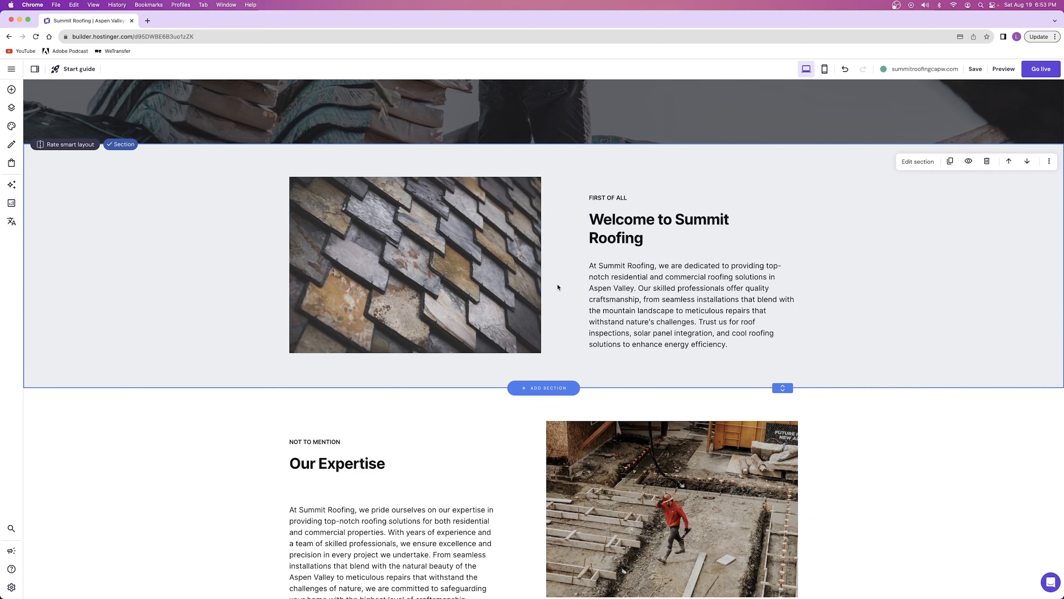
pyautogui.click(644, 280)
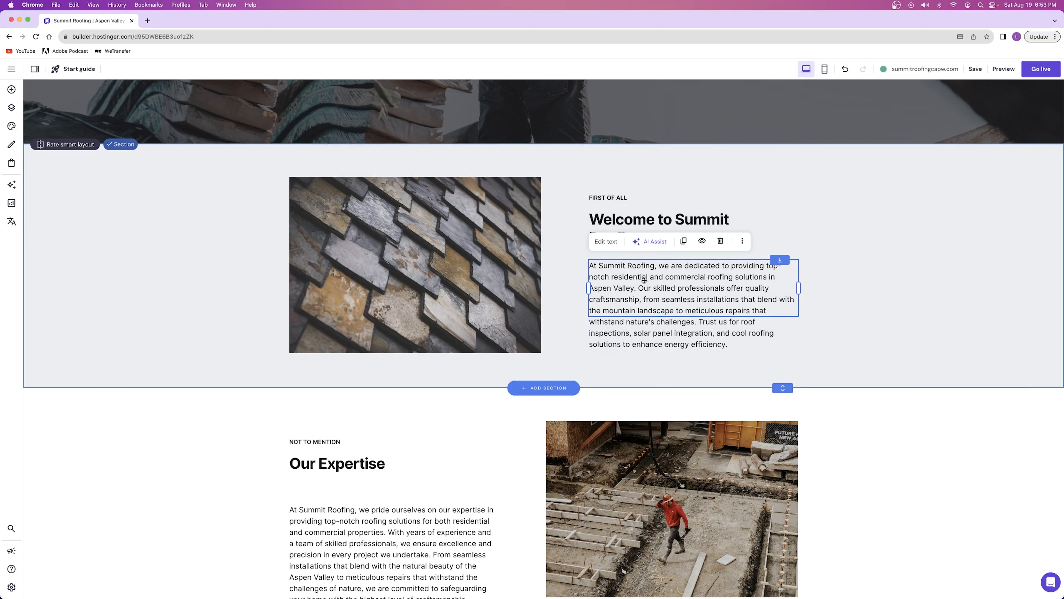
pyautogui.click(607, 242)
pyautogui.moveTo(641, 277); pyautogui.dragTo(713, 346)
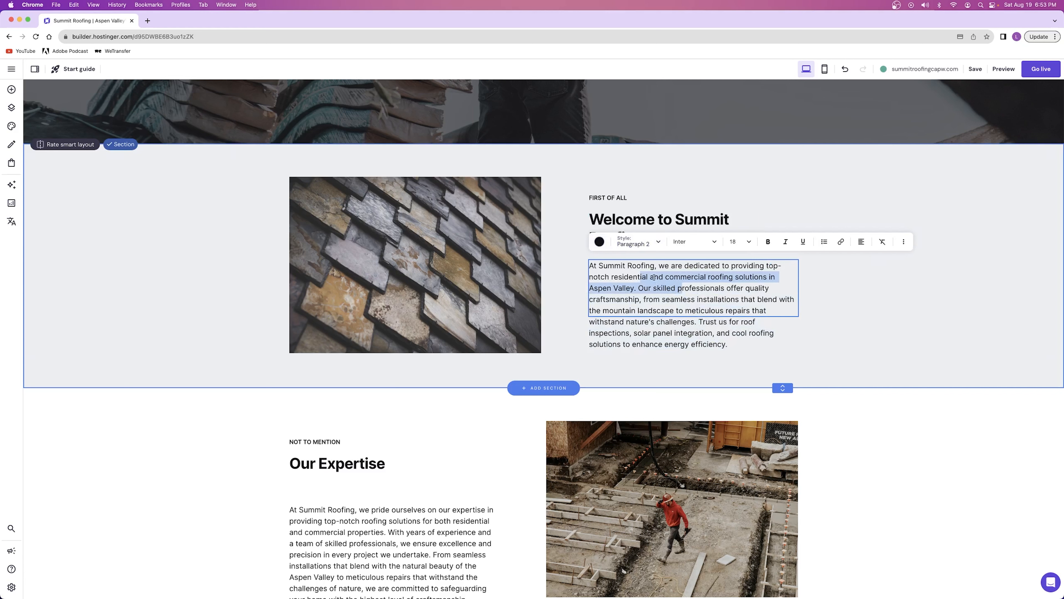
pyautogui.click(641, 287)
pyautogui.write('asdfasdf')
pyautogui.press('BackSpace')
pyautogui.press('BackSpace')
pyautogui.press('BackSpace')
pyautogui.press('BackSpace')
pyautogui.press('BackSpace')
pyautogui.press('BackSpace')
pyautogui.press('BackSpace')
pyautogui.press('BackSpace')
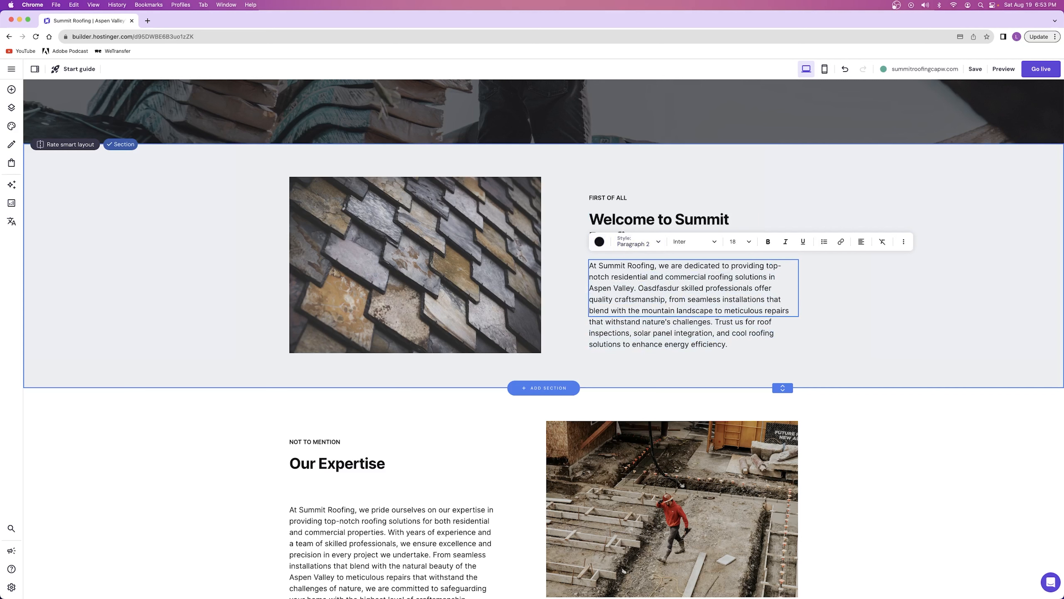
pyautogui.press('Escape')
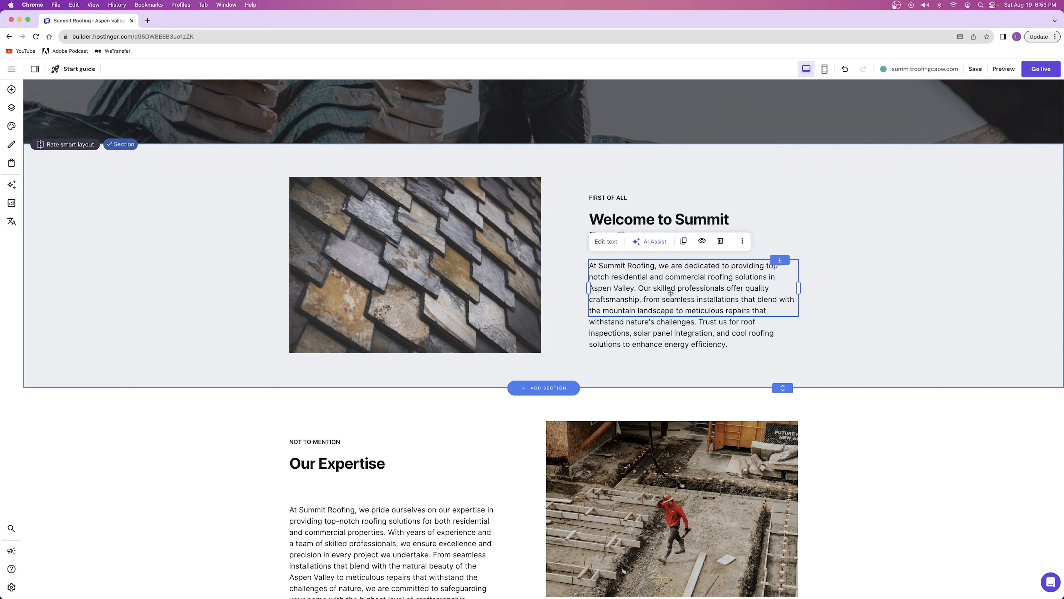
# Have AI Assist write a short introductory paragraph doubling as an about section for Summit Roofing, mentioning low cost, in the welcome text
pyautogui.click(649, 242)
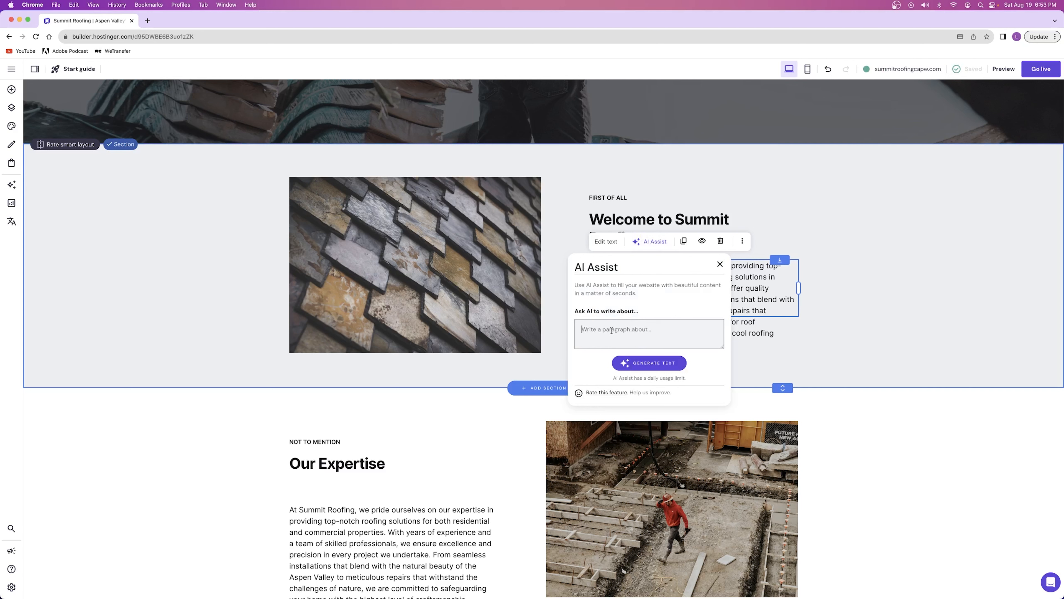
pyautogui.write('write a short introductory paragraph that sort of doubles as an about section paragraph about summit roofing. Talk about how we have been doing this for 20 years and our mission is to provide impeccable service ')
pyautogui.write('at a low cost.')
pyautogui.click(657, 364)
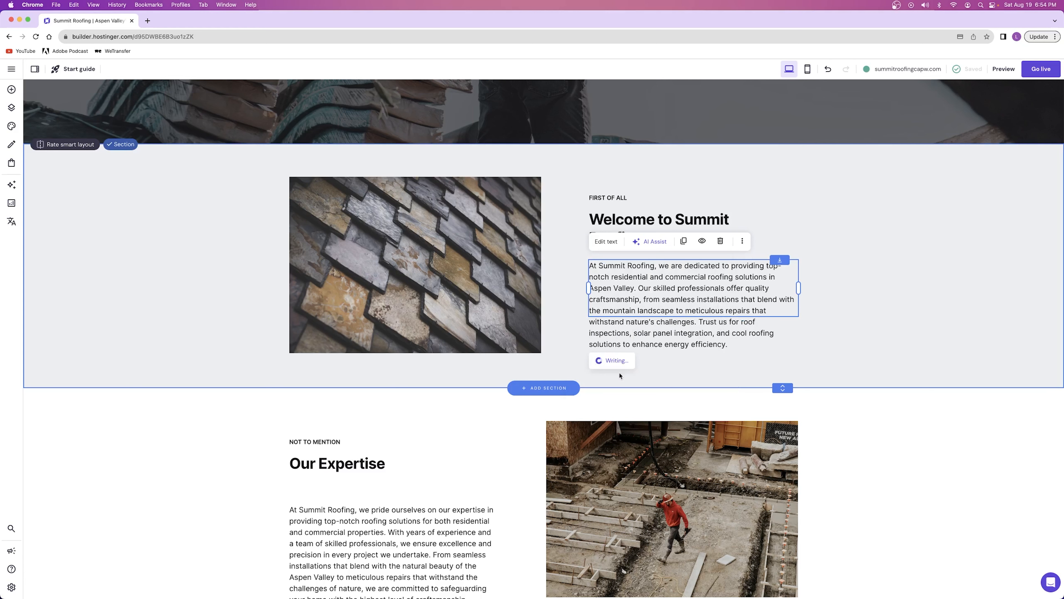
# Look over the expertise, services, experience, call-to-action and contact sections of the homepage, ending back at the welcome section
pyautogui.scroll(-6, 453, 296)
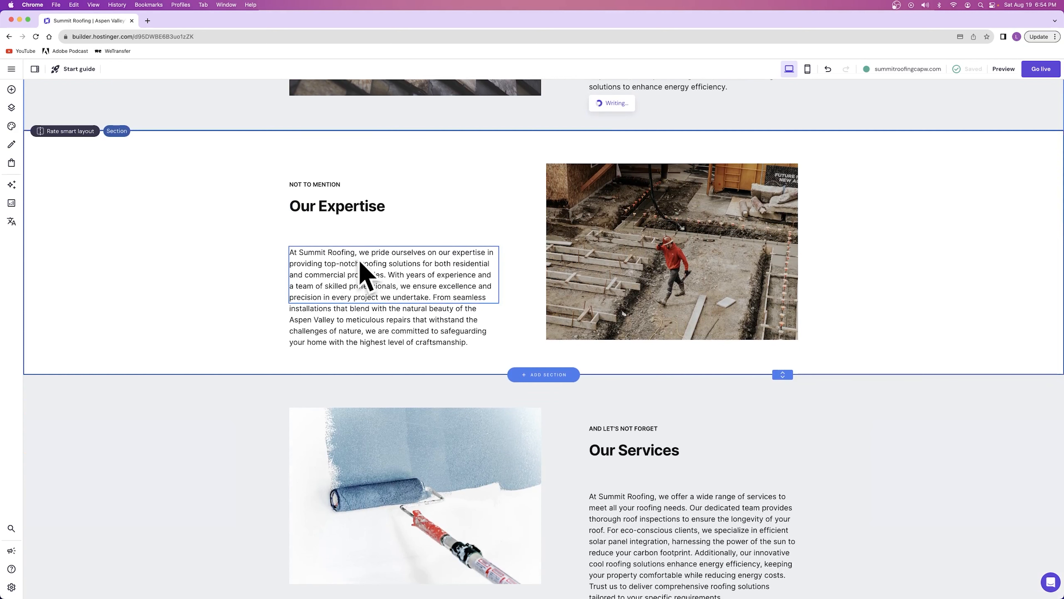
pyautogui.scroll(-6, 528, 269)
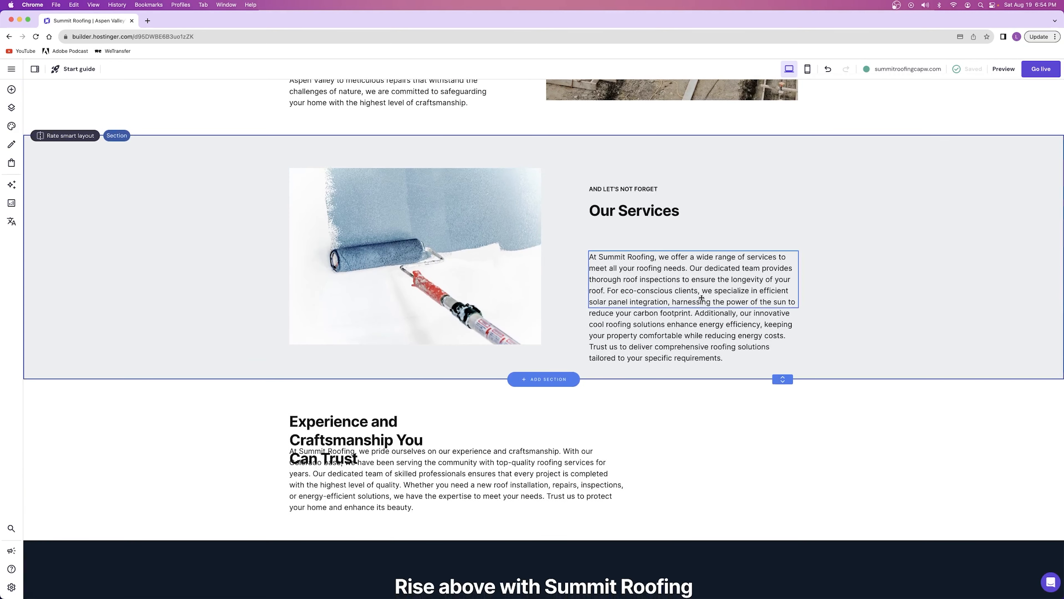
pyautogui.scroll(-3, 664, 271)
pyautogui.scroll(-4, 664, 272)
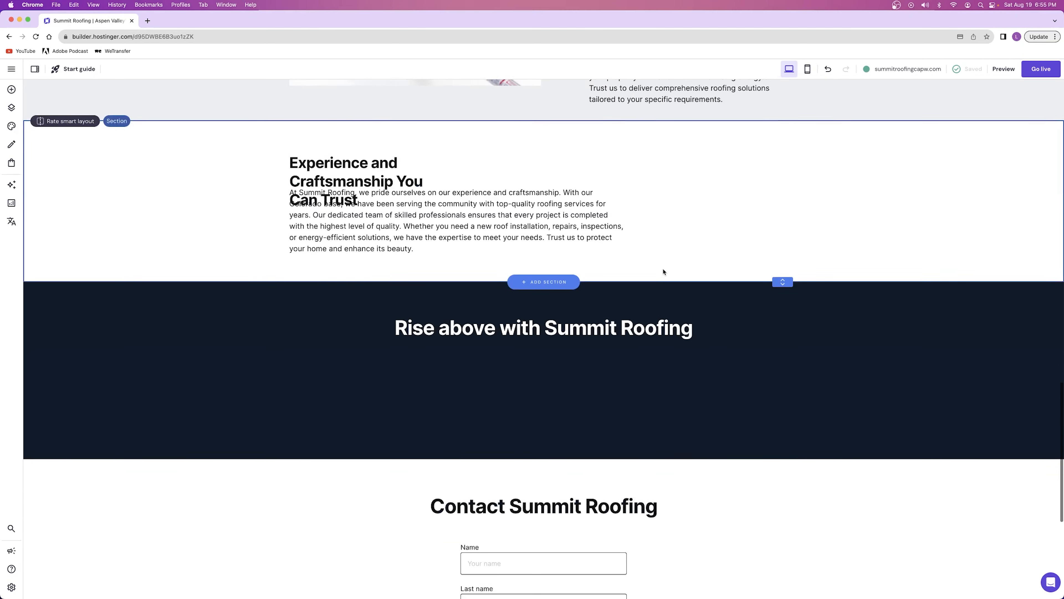
pyautogui.scroll(15, 369, 215)
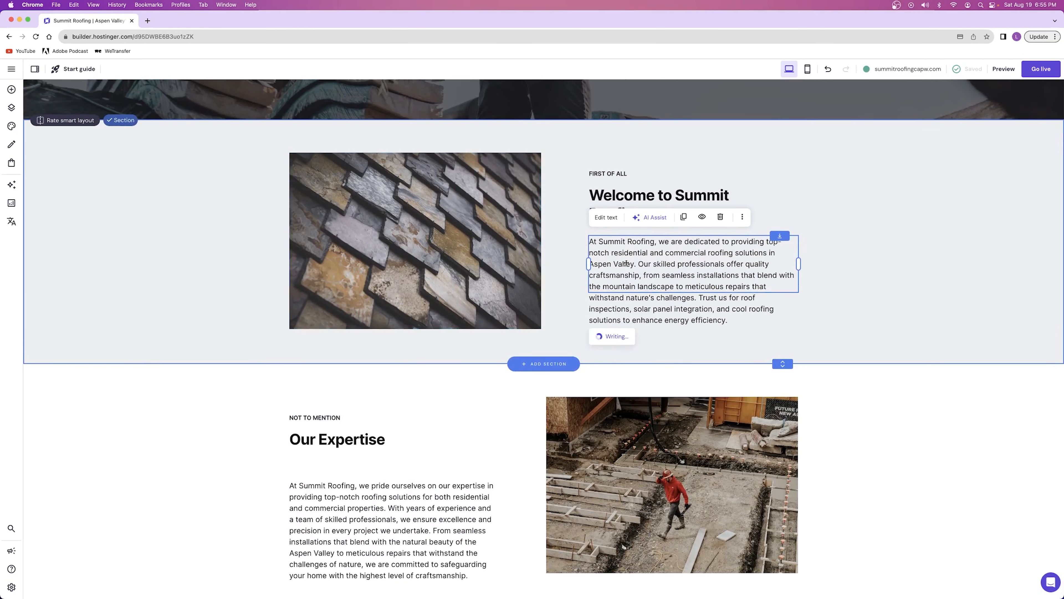
pyautogui.scroll(2, 626, 264)
pyautogui.scroll(-5, 670, 402)
pyautogui.scroll(1, 692, 358)
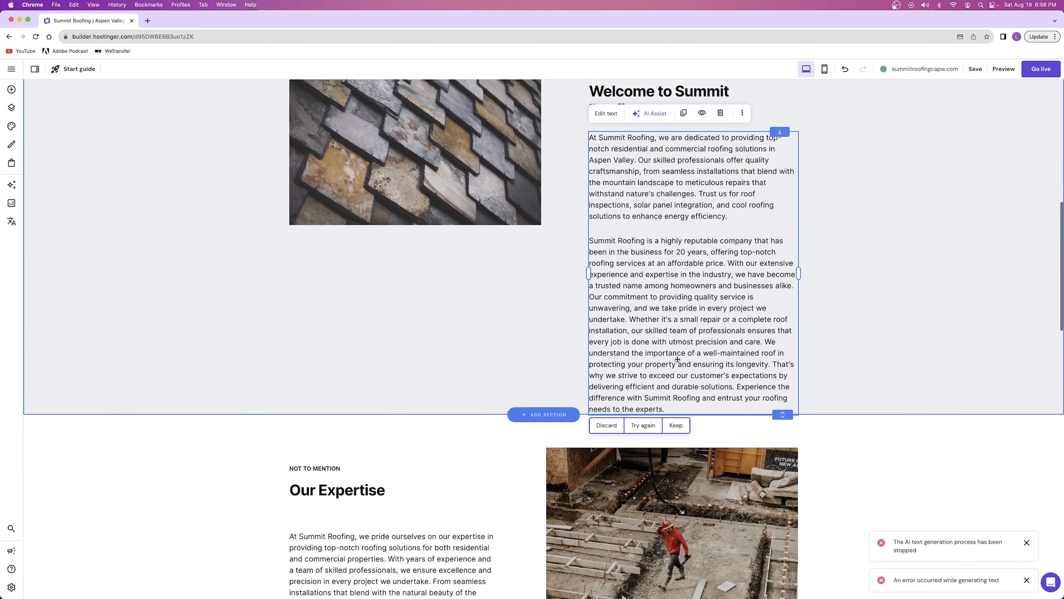
# Replace the AI Assist prompt with the pasted company description, generate new text for the welcome paragraph and dismiss the notifications
pyautogui.click(649, 114)
pyautogui.doubleClick(621, 201)
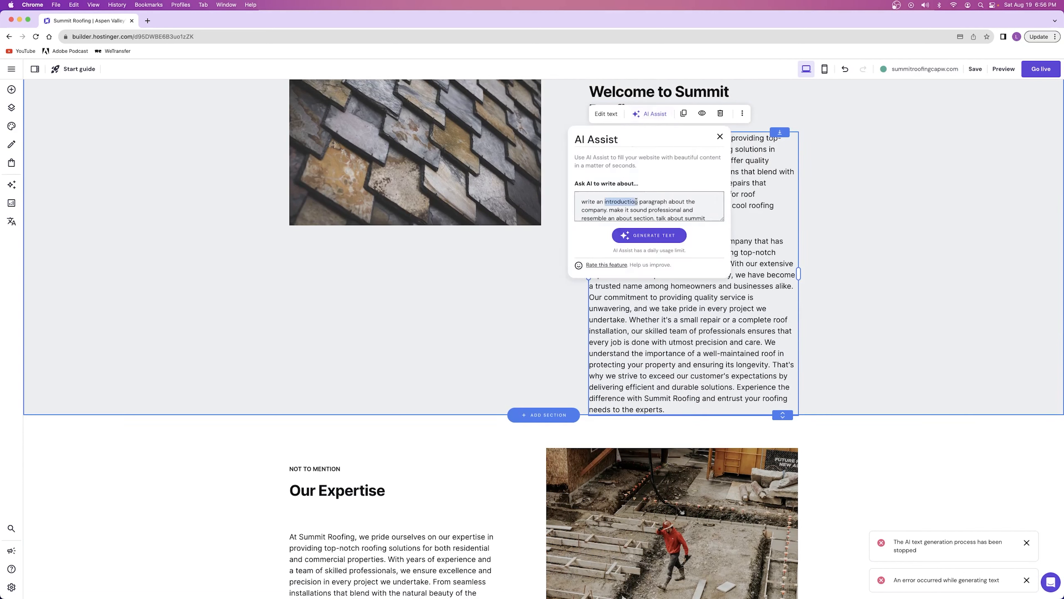
pyautogui.tripleClick(636, 201)
pyautogui.press('super+v')
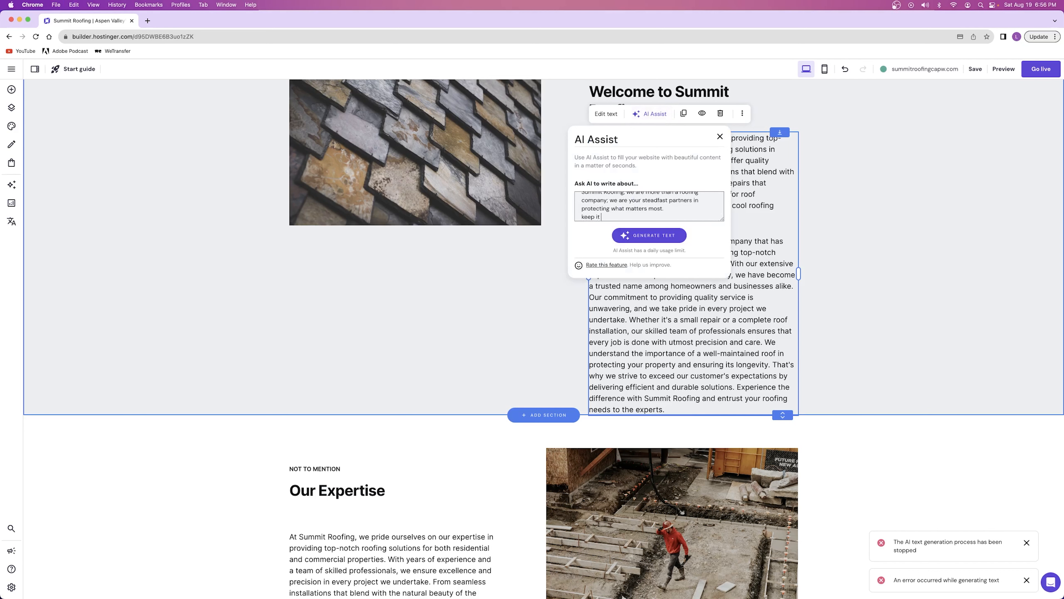
pyautogui.click(652, 235)
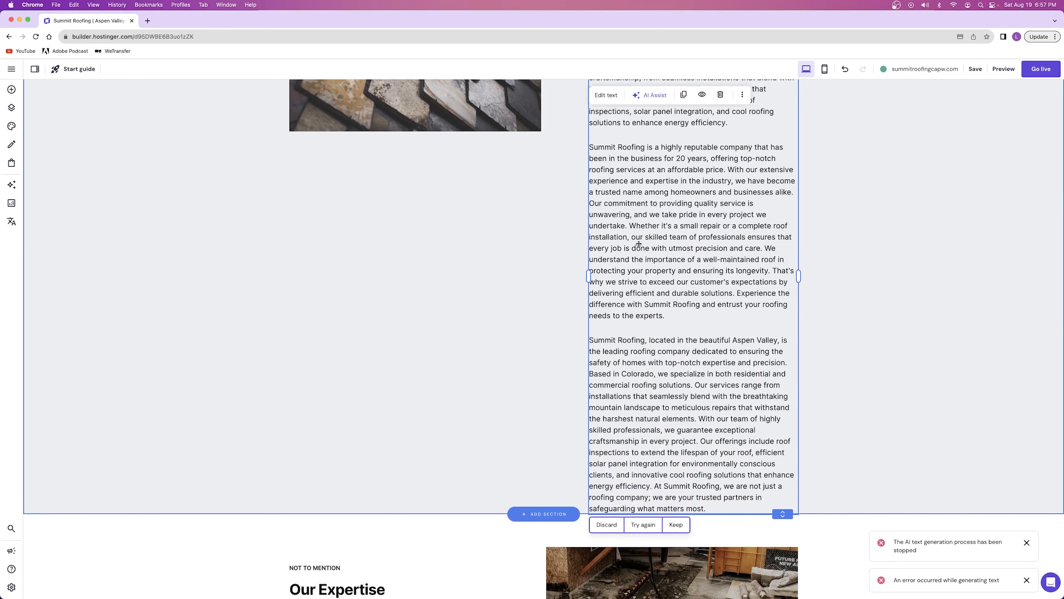
pyautogui.click(1026, 580)
pyautogui.click(1026, 580)
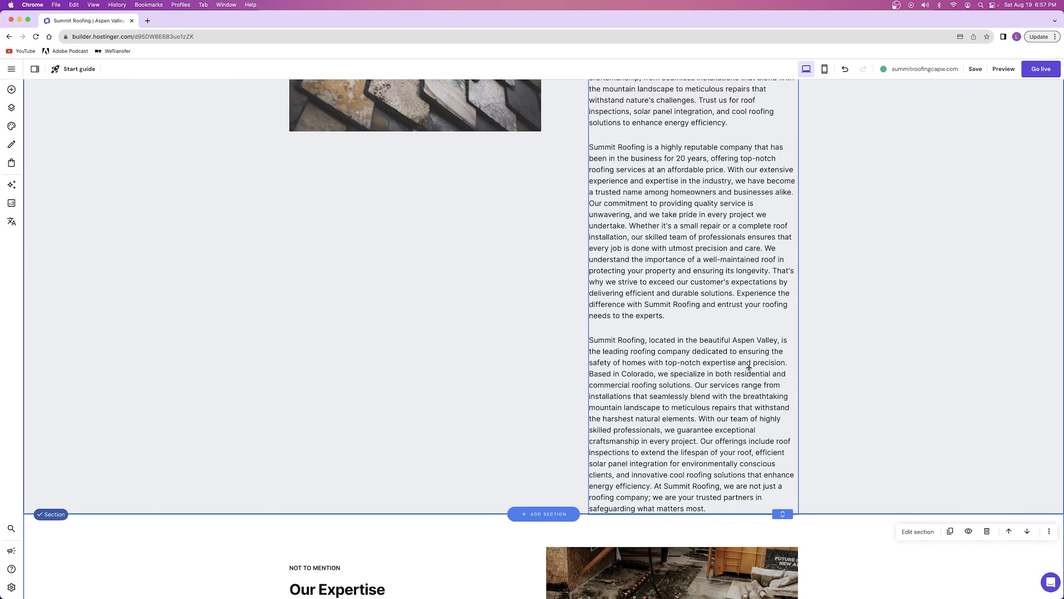
# Check the generated text in the welcome section and save the website
pyautogui.scroll(2, 749, 367)
pyautogui.click(656, 253)
pyautogui.scroll(-3, 655, 272)
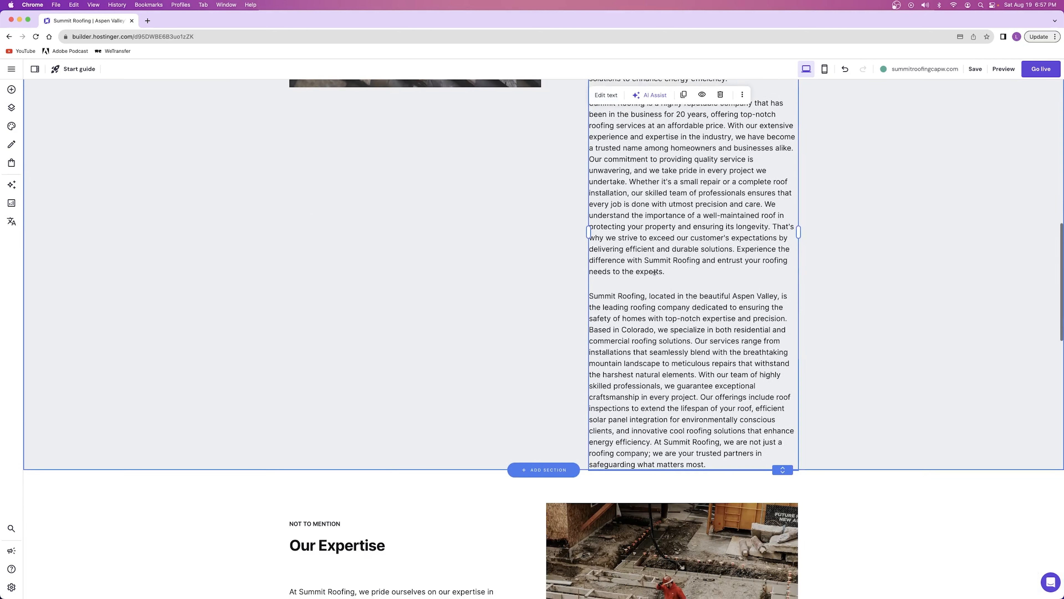
pyautogui.scroll(3, 655, 271)
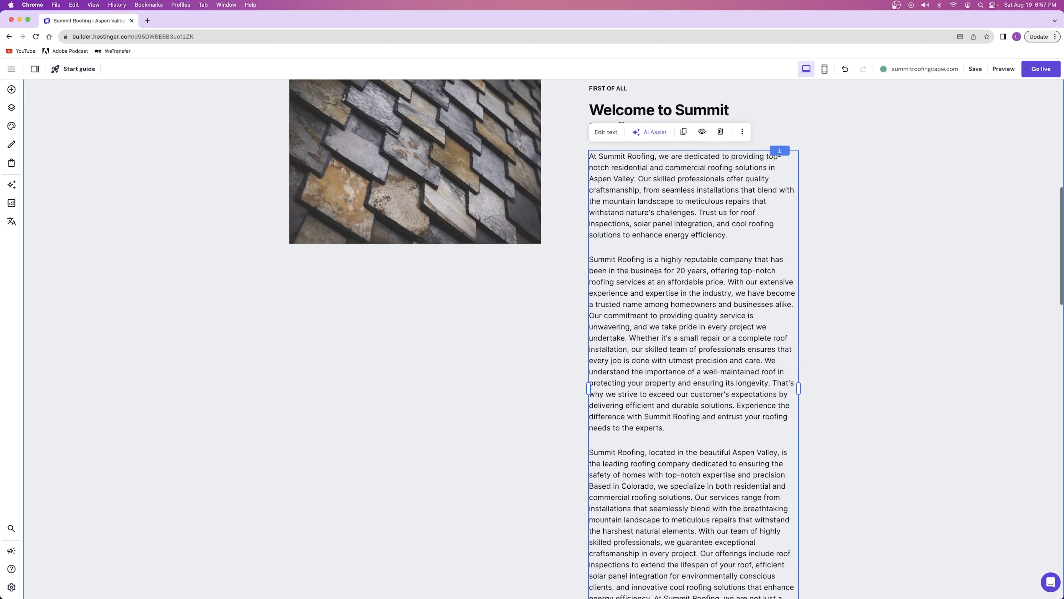
pyautogui.click(973, 71)
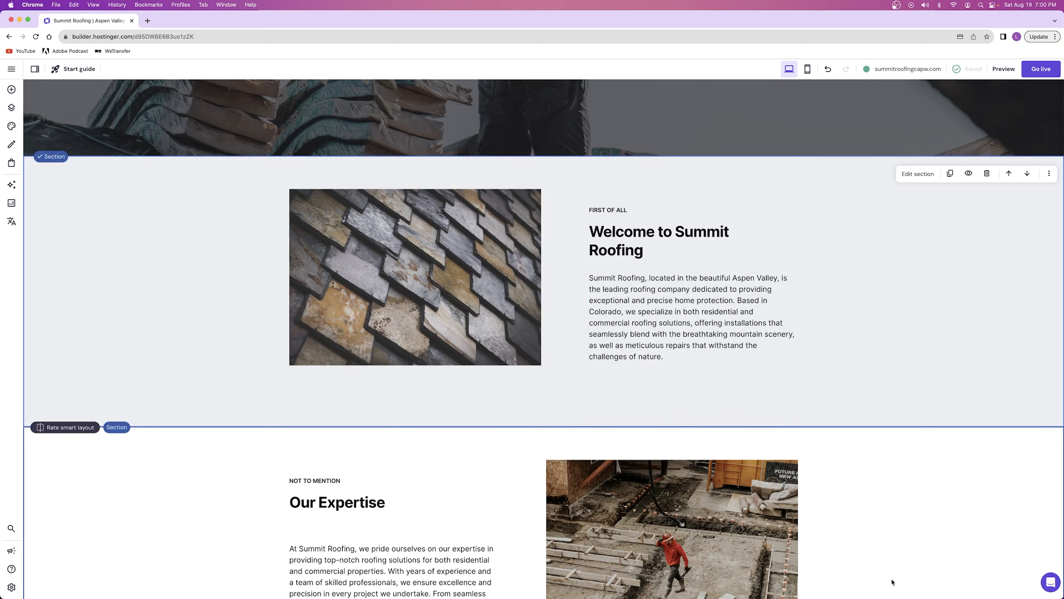
pyautogui.click(636, 318)
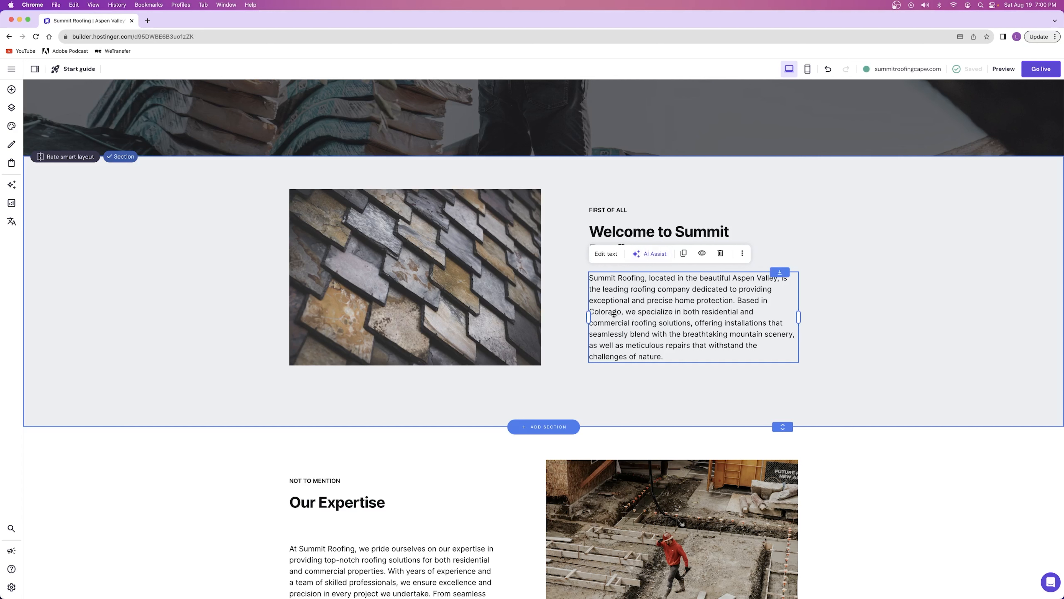
pyautogui.click(826, 291)
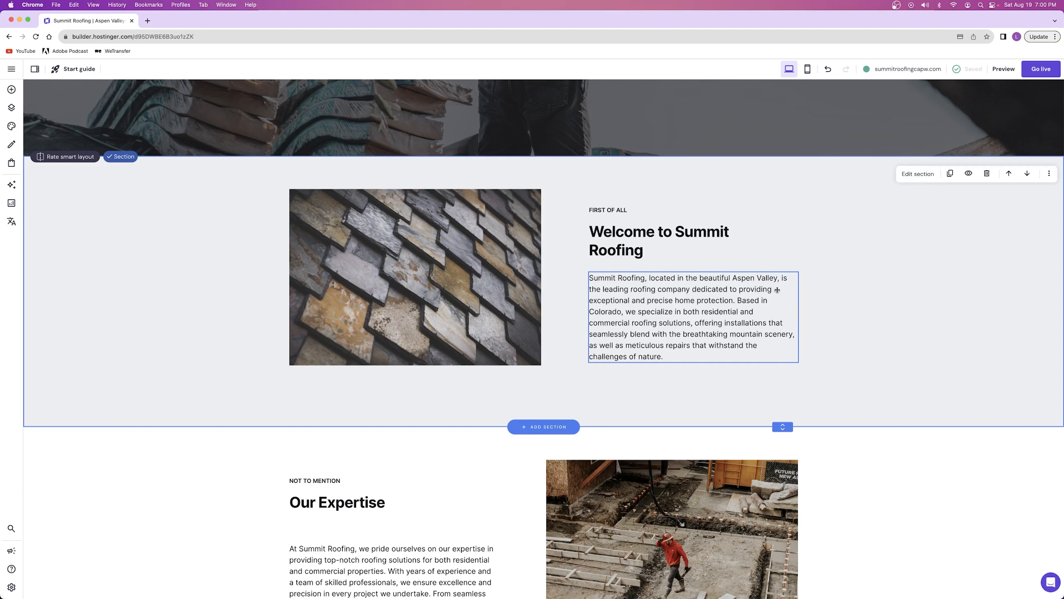
pyautogui.click(633, 286)
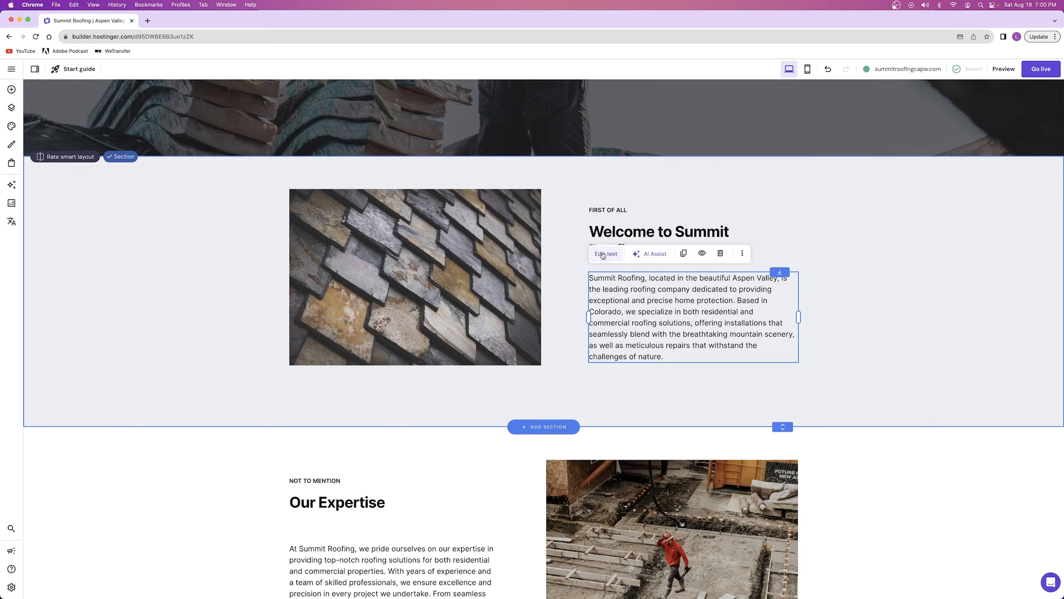
pyautogui.click(553, 249)
pyautogui.scroll(-10, 545, 251)
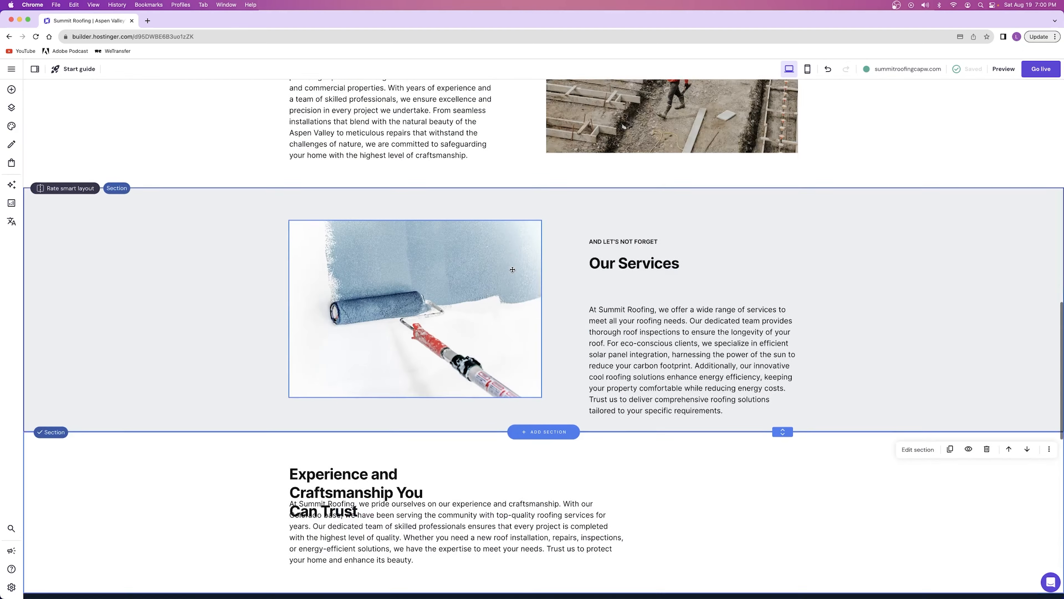
pyautogui.scroll(11, 512, 268)
pyautogui.scroll(1, 512, 268)
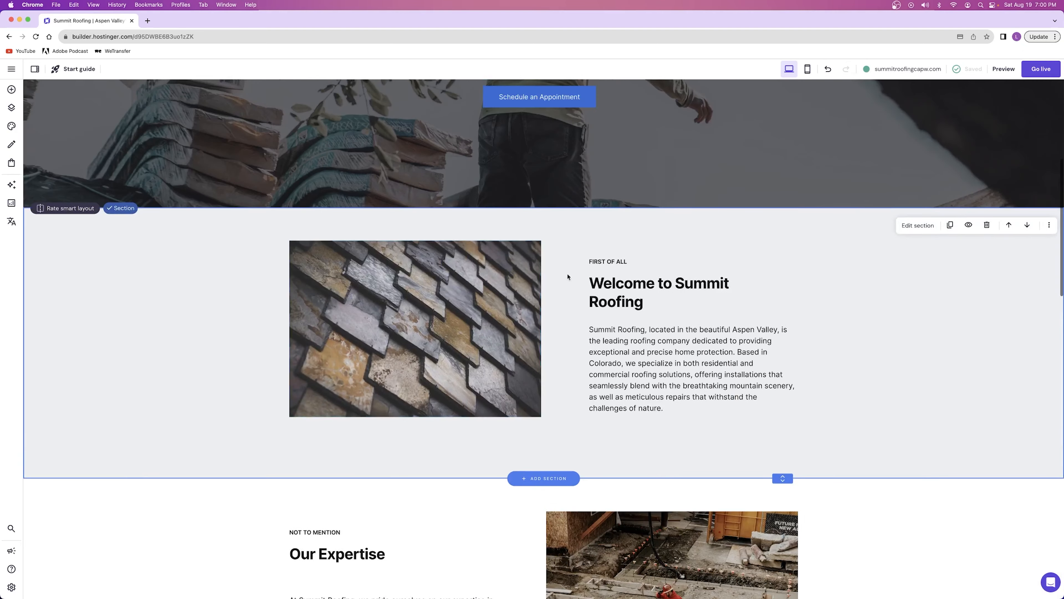
# Replace the small label above the Welcome to Summit Roofing heading with "HERE'S TO QUALITY"
pyautogui.click(604, 260)
pyautogui.click(605, 239)
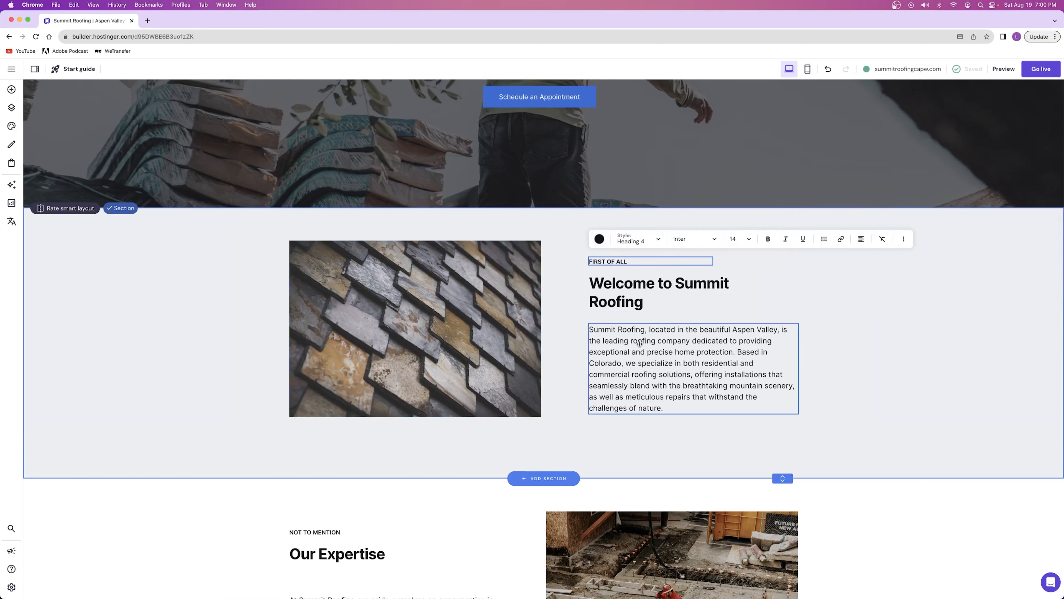
pyautogui.moveTo(637, 262); pyautogui.dragTo(585, 262)
pyautogui.click(606, 239)
pyautogui.press('BackSpace')
pyautogui.click(637, 239)
pyautogui.click(634, 338)
pyautogui.write("HERE'S TO QUALITY")
pyautogui.click(740, 239)
pyautogui.click(691, 292)
pyautogui.click(820, 319)
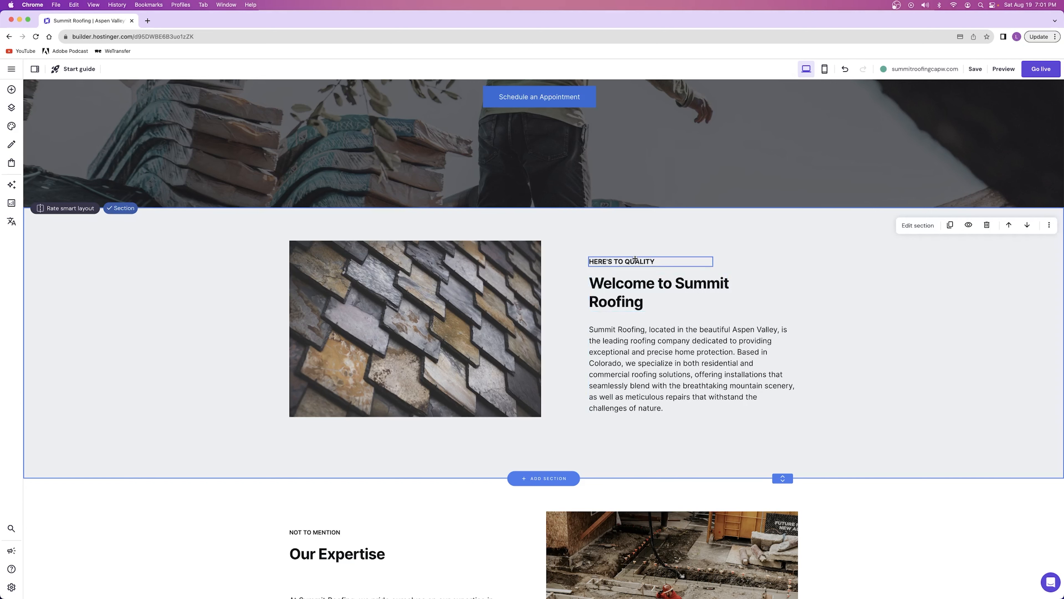
# Look over the expertise and services sections and the services paragraph, ending back at the welcome section
pyautogui.scroll(-10, 635, 273)
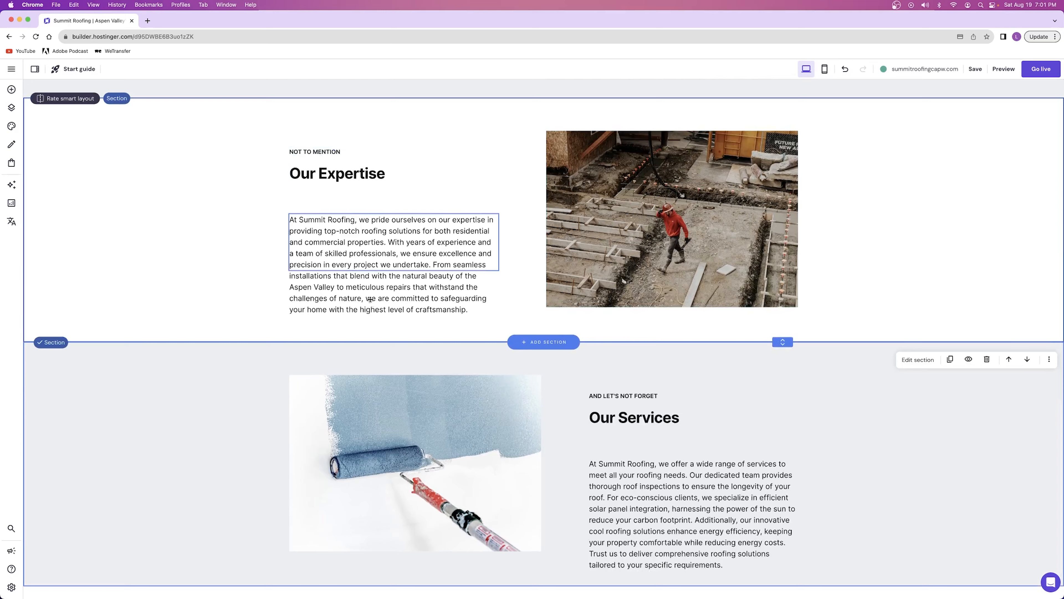
pyautogui.scroll(-5, 687, 336)
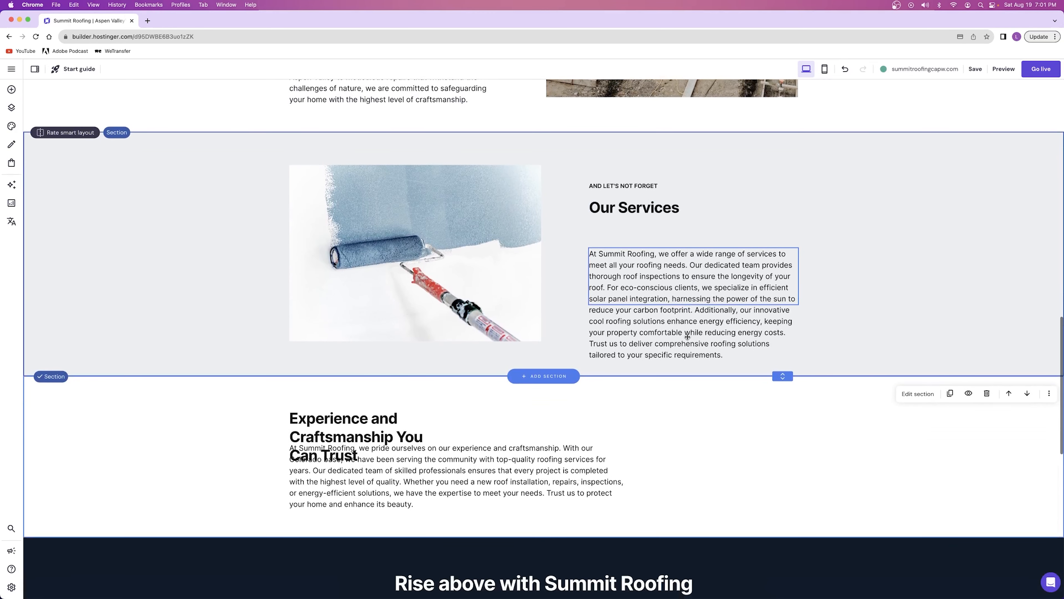
pyautogui.click(650, 283)
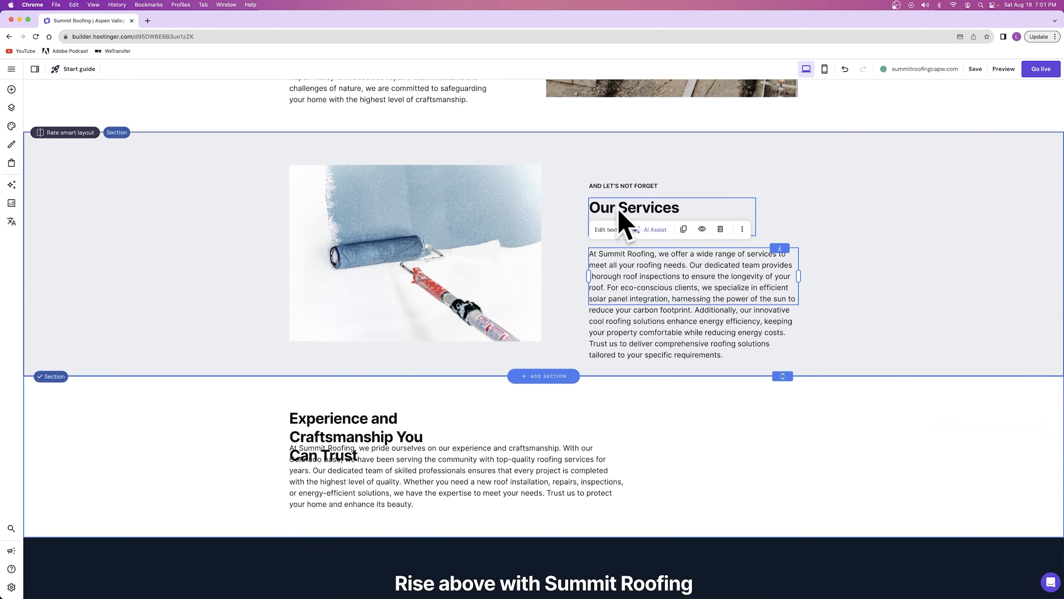
pyautogui.click(605, 229)
pyautogui.moveTo(627, 266); pyautogui.dragTo(696, 288)
pyautogui.click(710, 278)
pyautogui.click(856, 294)
pyautogui.scroll(15, 856, 294)
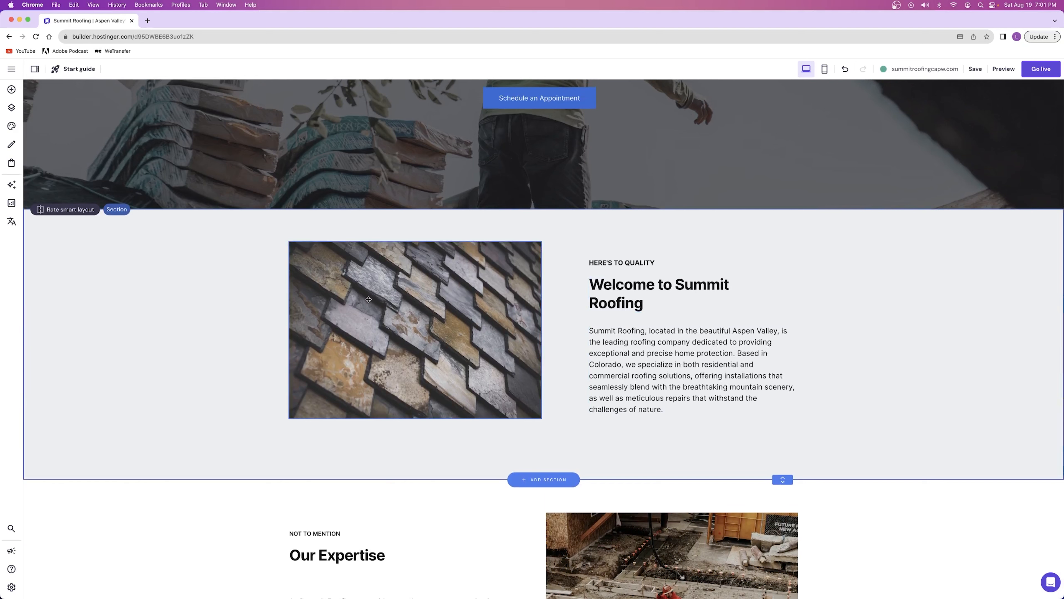
pyautogui.click(368, 299)
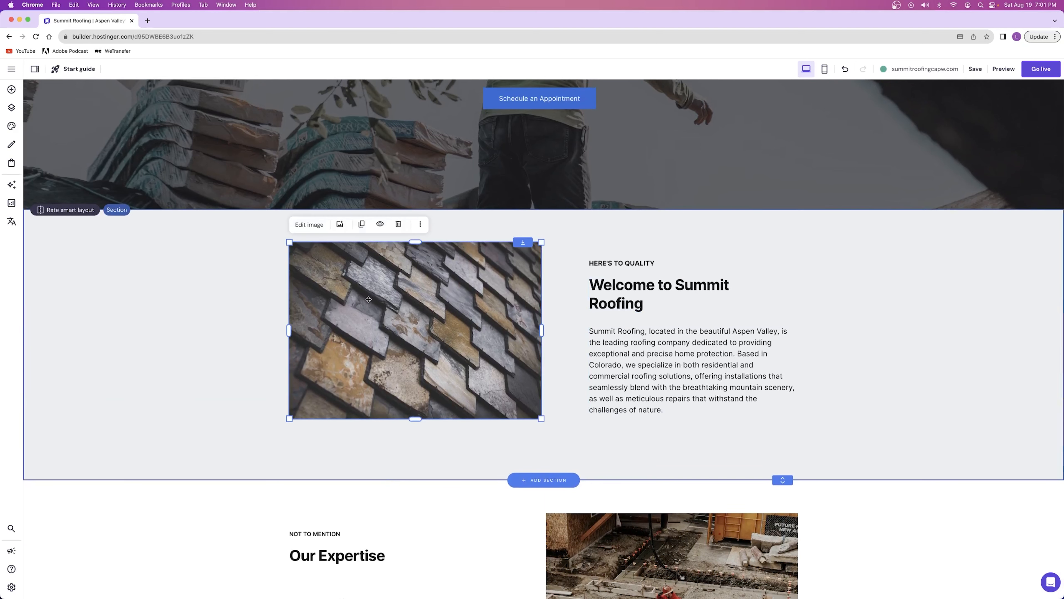
pyautogui.click(312, 225)
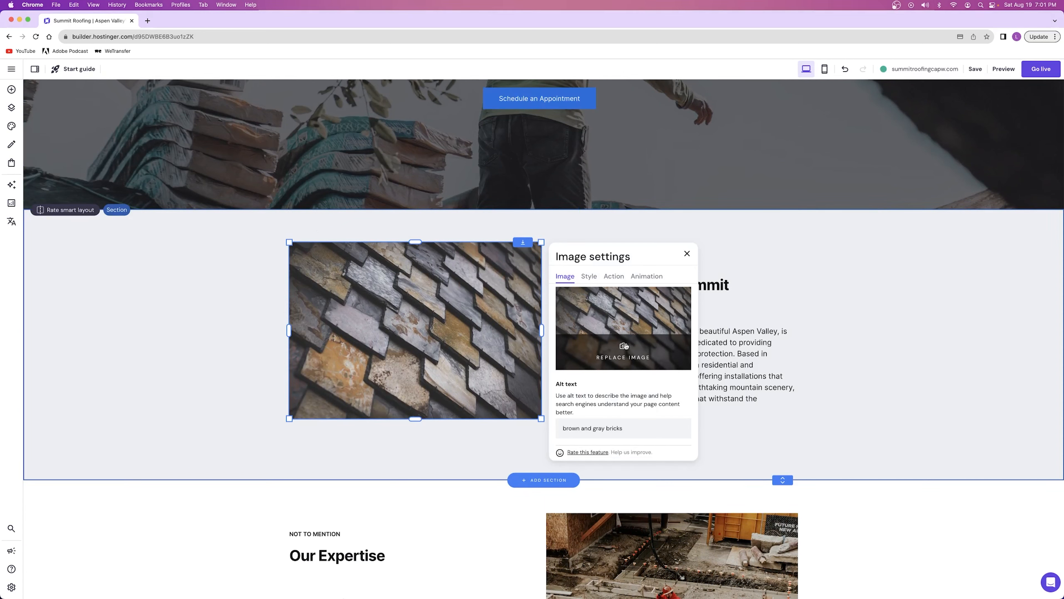
pyautogui.click(687, 253)
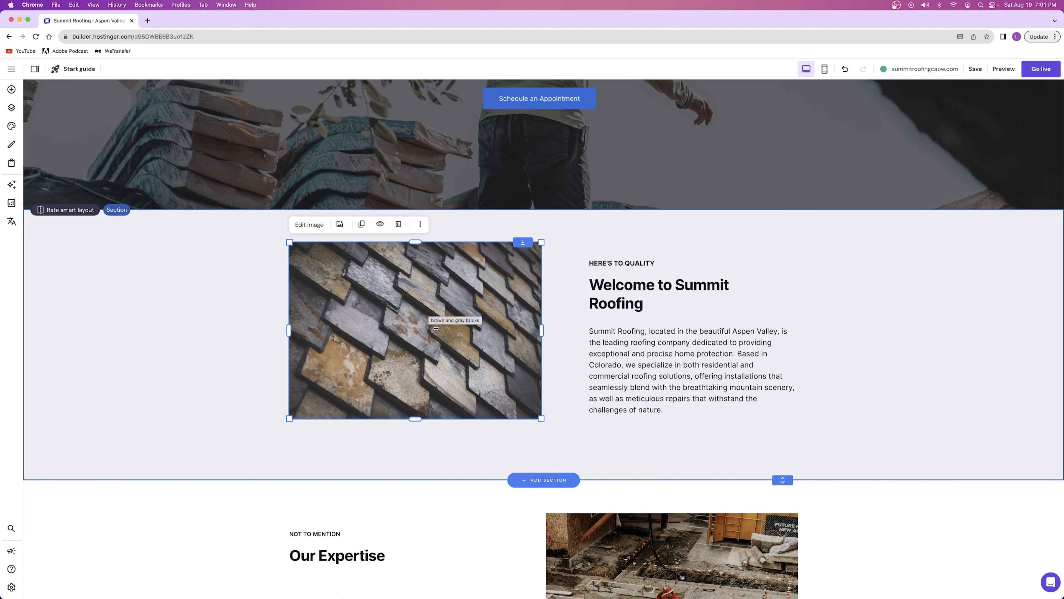
# Open the free images to replace the welcome section's picture and look through photos matching "roofing"
pyautogui.click(303, 226)
pyautogui.click(616, 329)
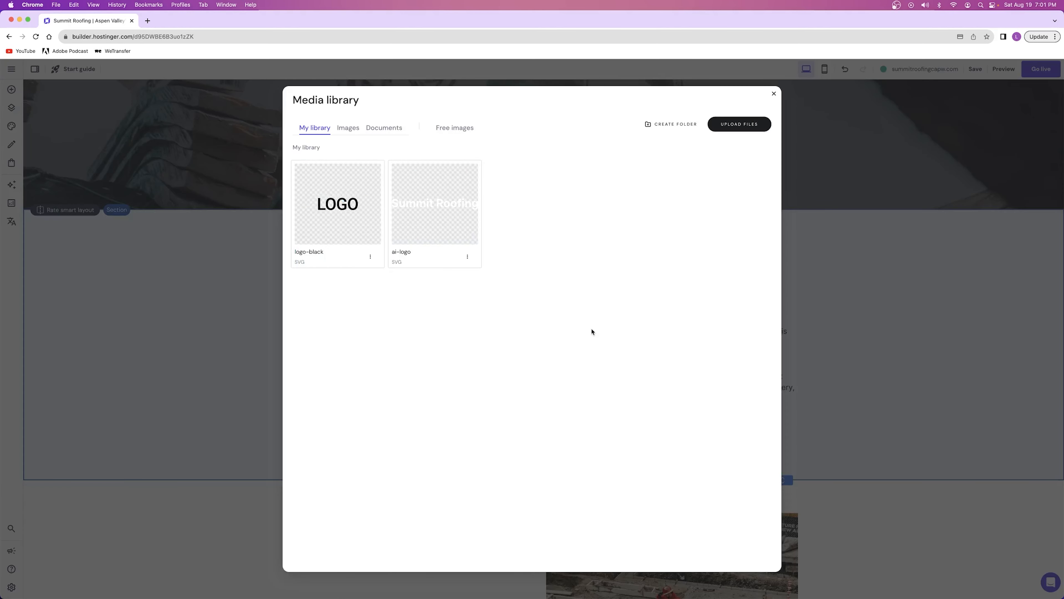
pyautogui.click(454, 131)
pyautogui.click(448, 154)
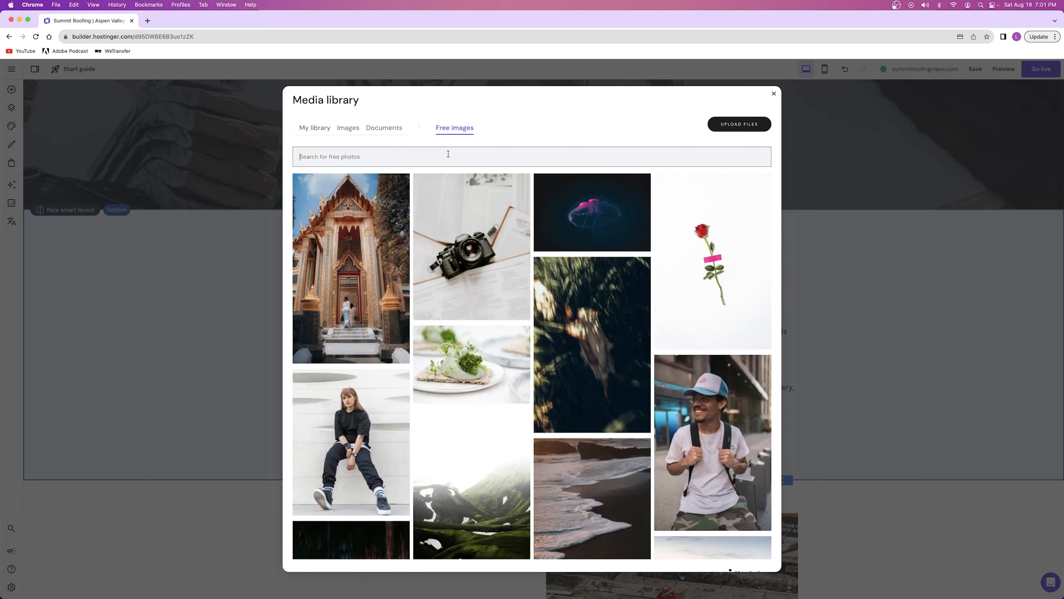
pyautogui.write('roofing')
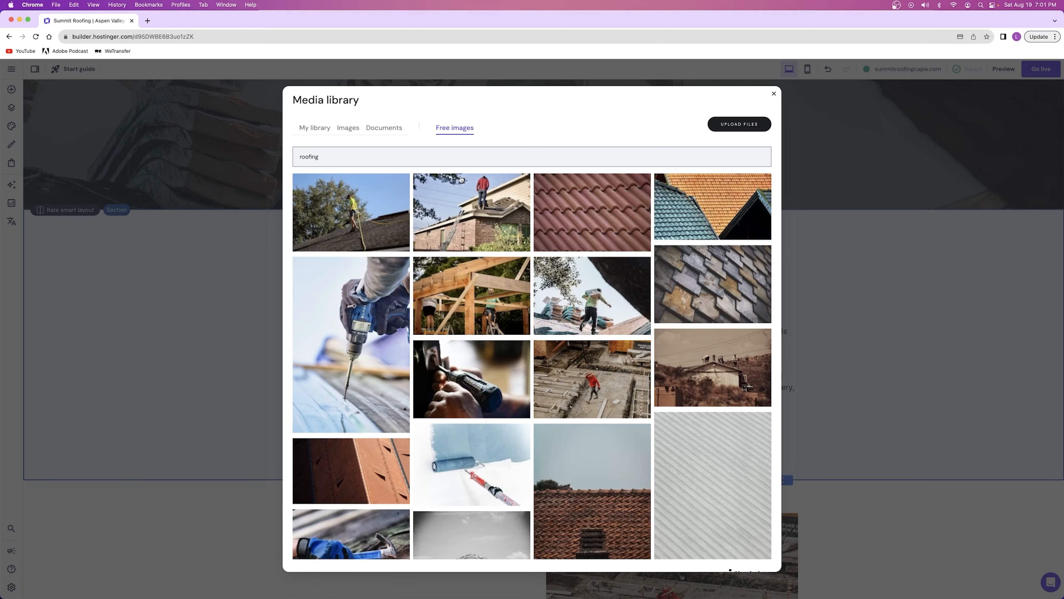
pyautogui.scroll(-3, 464, 261)
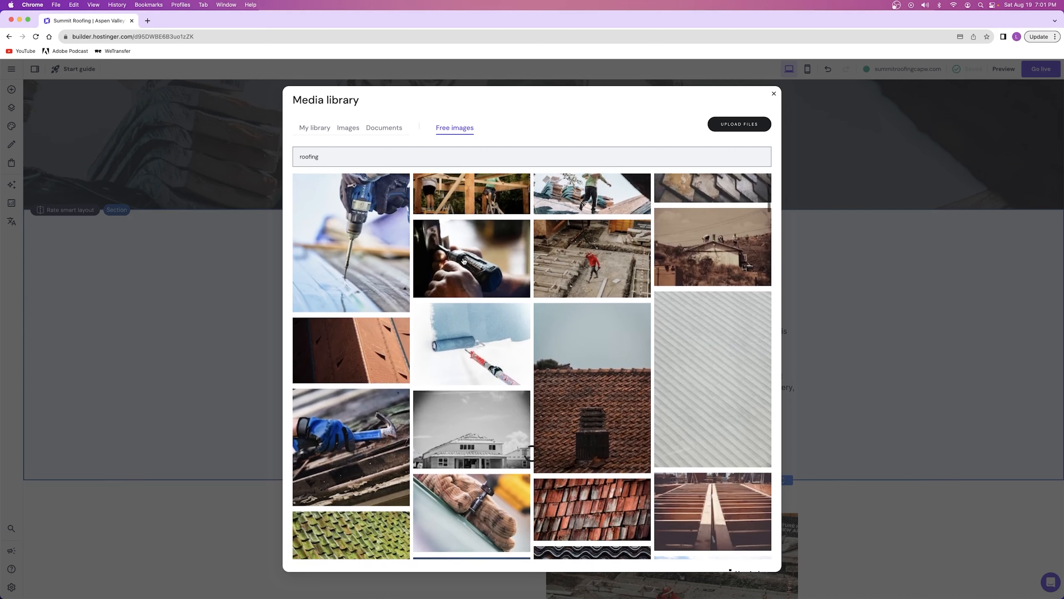
pyautogui.scroll(3, 500, 331)
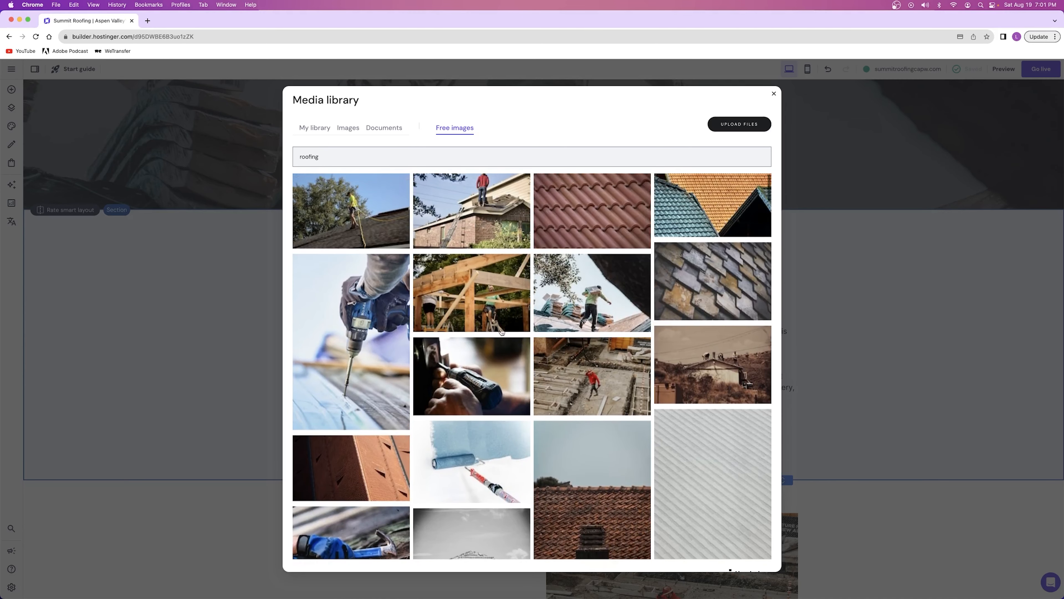
# Search the free images for "construction team" and use the photo of seven workers standing on white concrete as the welcome image
pyautogui.doubleClick(312, 156)
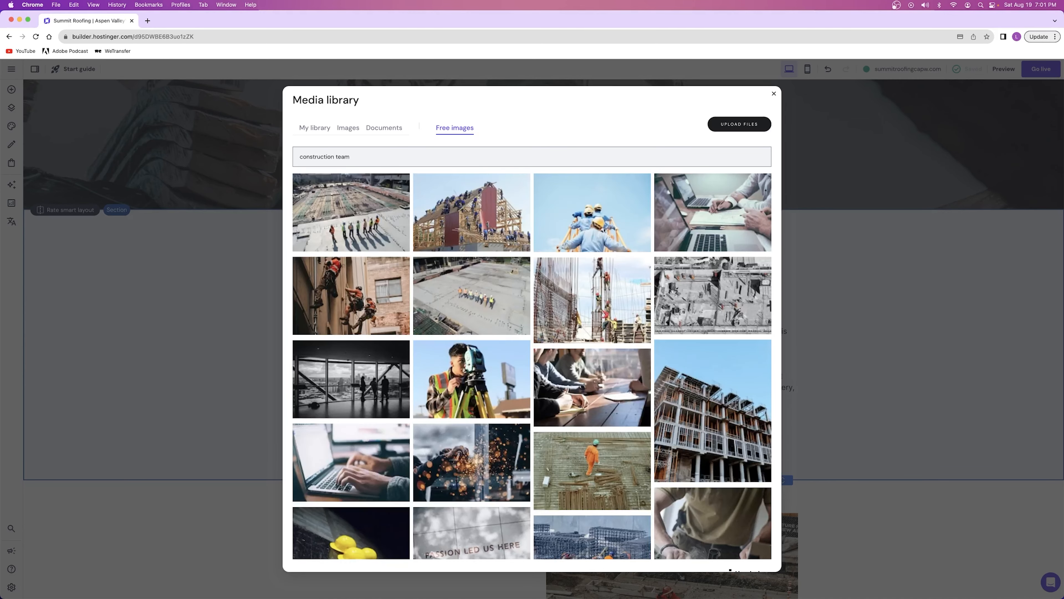
pyautogui.click(473, 217)
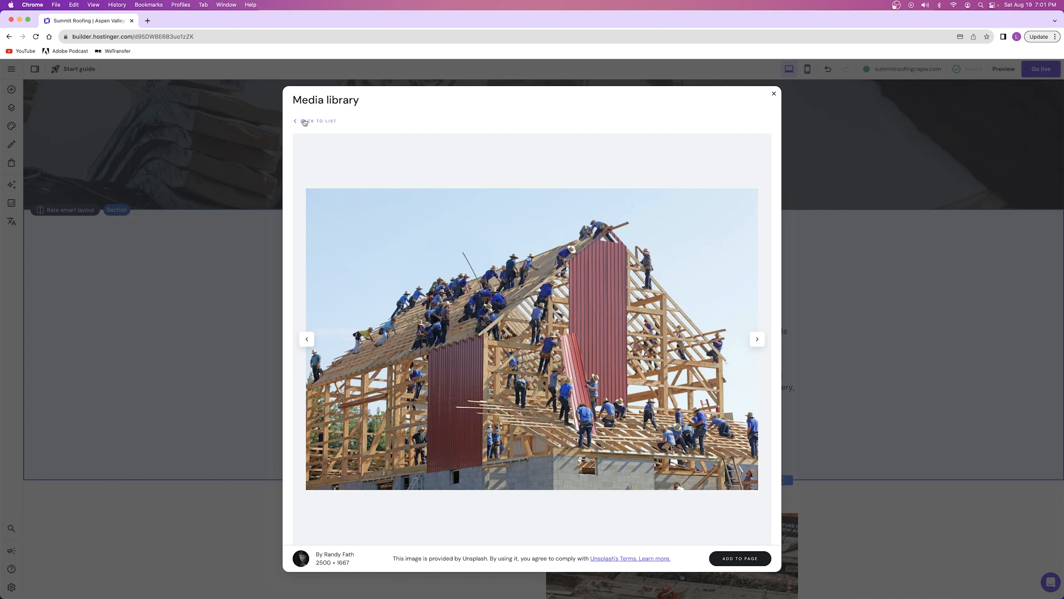
pyautogui.click(313, 122)
pyautogui.scroll(-5, 577, 332)
pyautogui.scroll(-2, 577, 332)
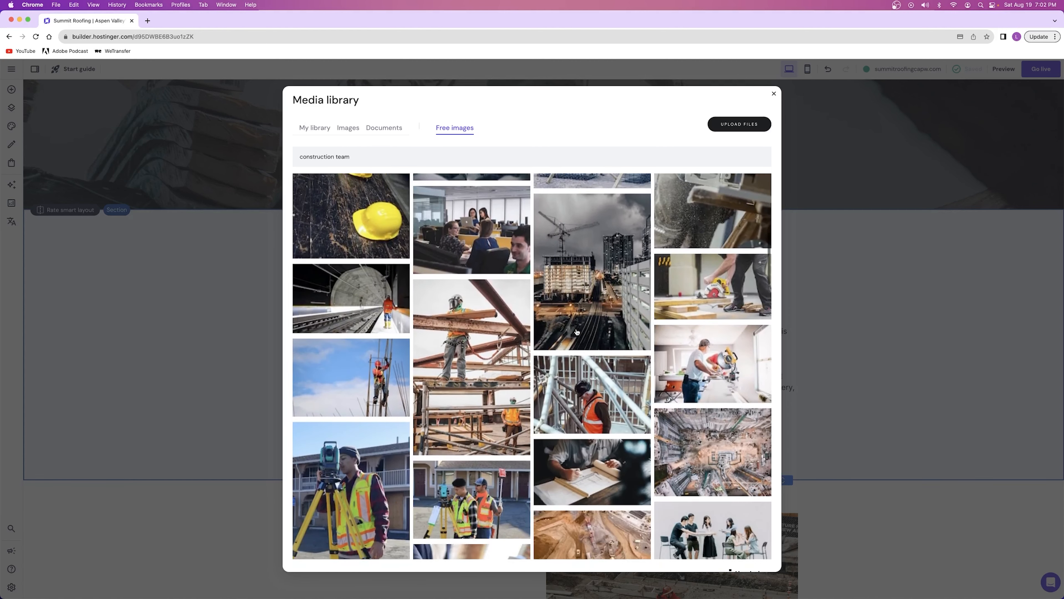
pyautogui.scroll(6, 577, 332)
pyautogui.scroll(3, 577, 332)
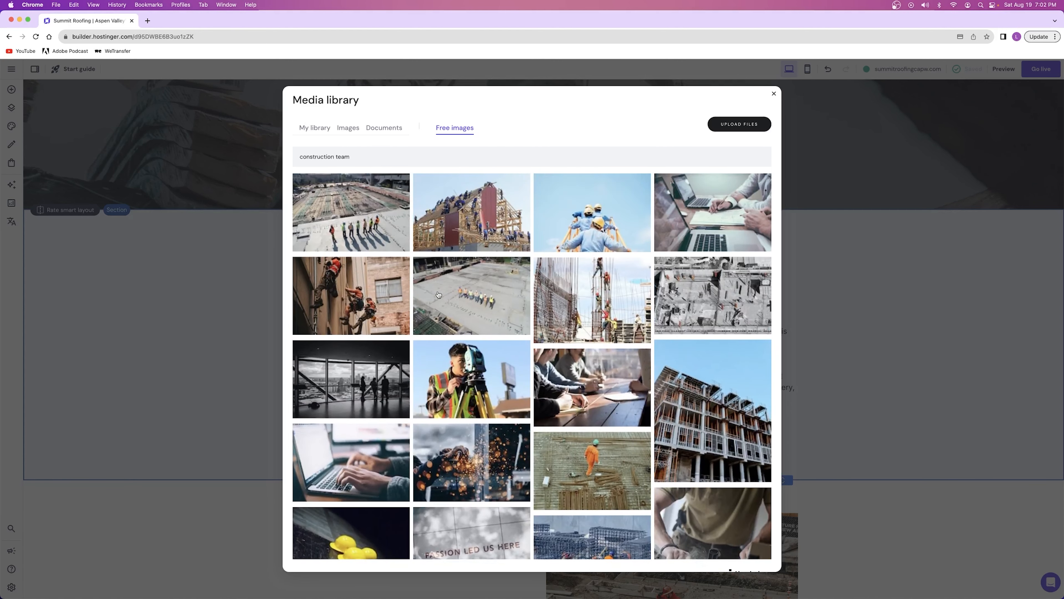
pyautogui.click(375, 240)
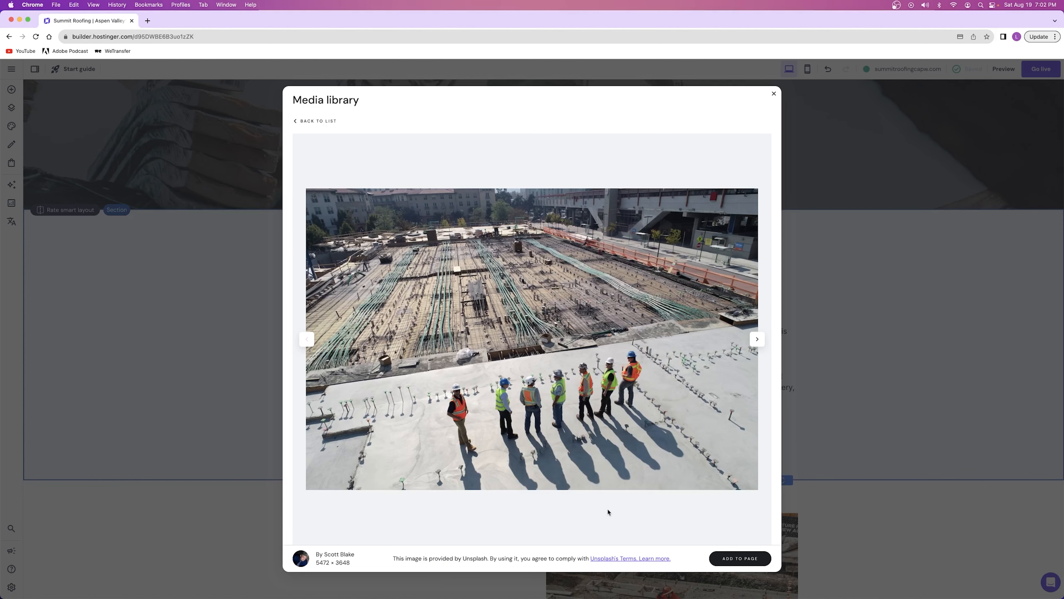
pyautogui.click(733, 557)
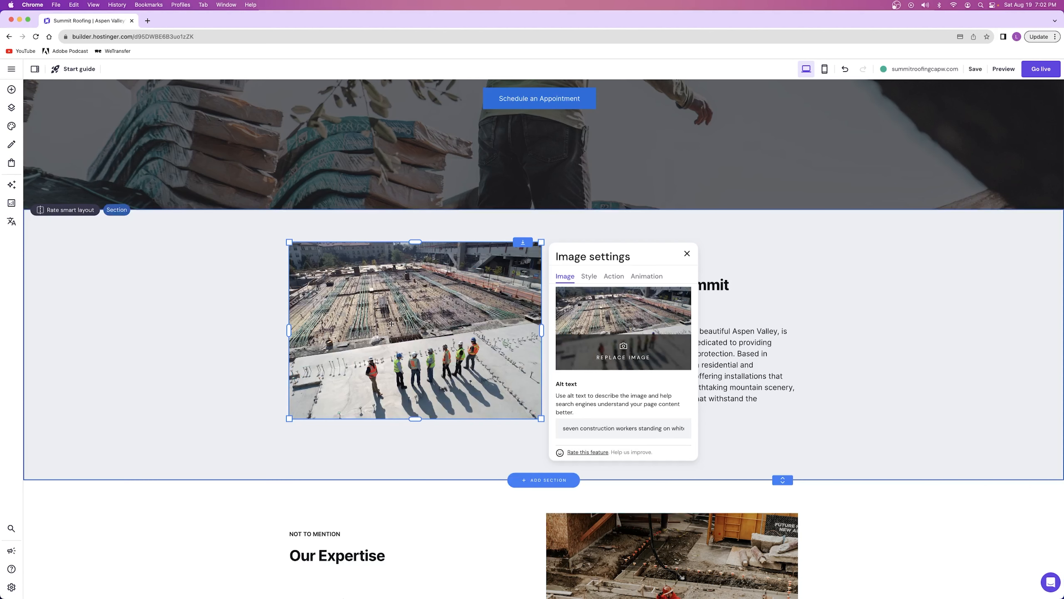
# Shorten the welcome section's image slightly from its lower edge and deselect it
pyautogui.moveTo(415, 418)
pyautogui.mouseDown()
pyautogui.moveTo(417, 403)
pyautogui.moveTo(419, 415)
pyautogui.mouseUp()
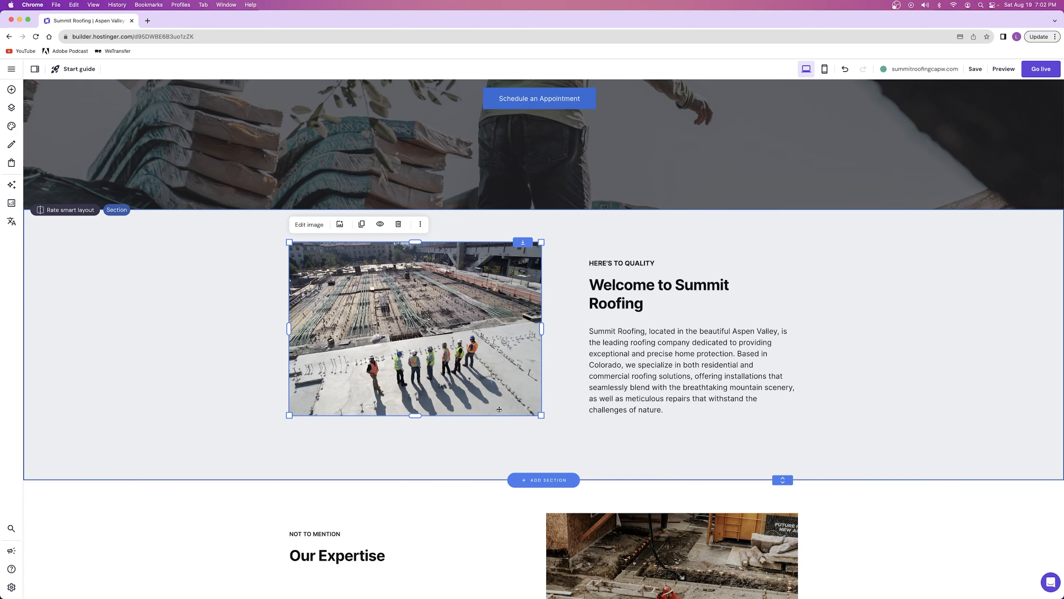
pyautogui.moveTo(420, 414)
pyautogui.mouseDown()
pyautogui.moveTo(420, 363)
pyautogui.moveTo(420, 416)
pyautogui.mouseUp()
pyautogui.click(184, 327)
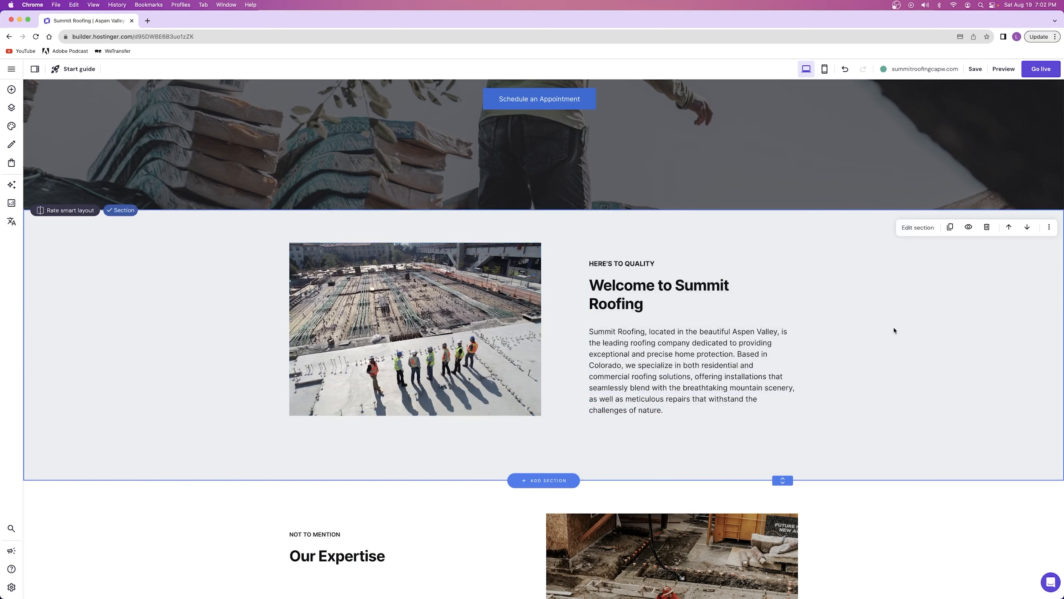
# Replace the services section's paint roller picture with the free "roofing" photo of a man in red standing on a brick house's roof
pyautogui.scroll(-9, 857, 325)
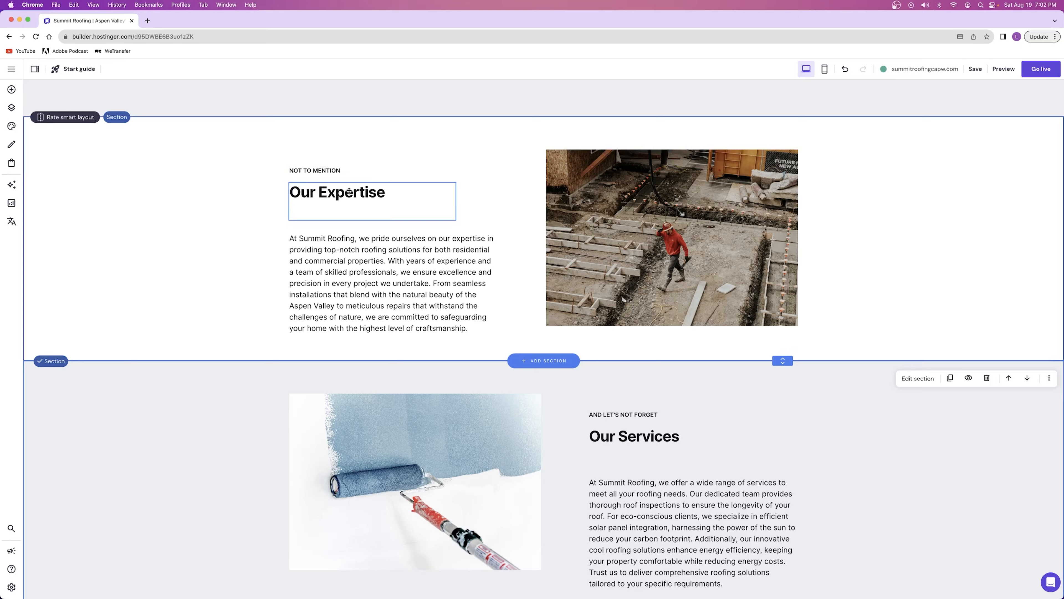
pyautogui.scroll(-7, 339, 192)
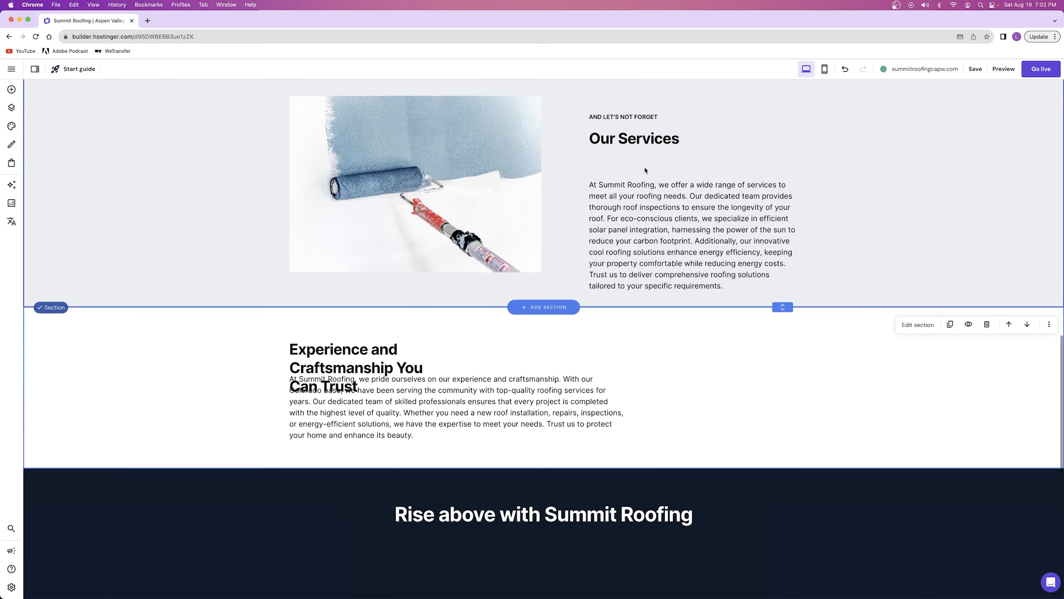
pyautogui.scroll(2, 644, 170)
pyautogui.scroll(6, 644, 170)
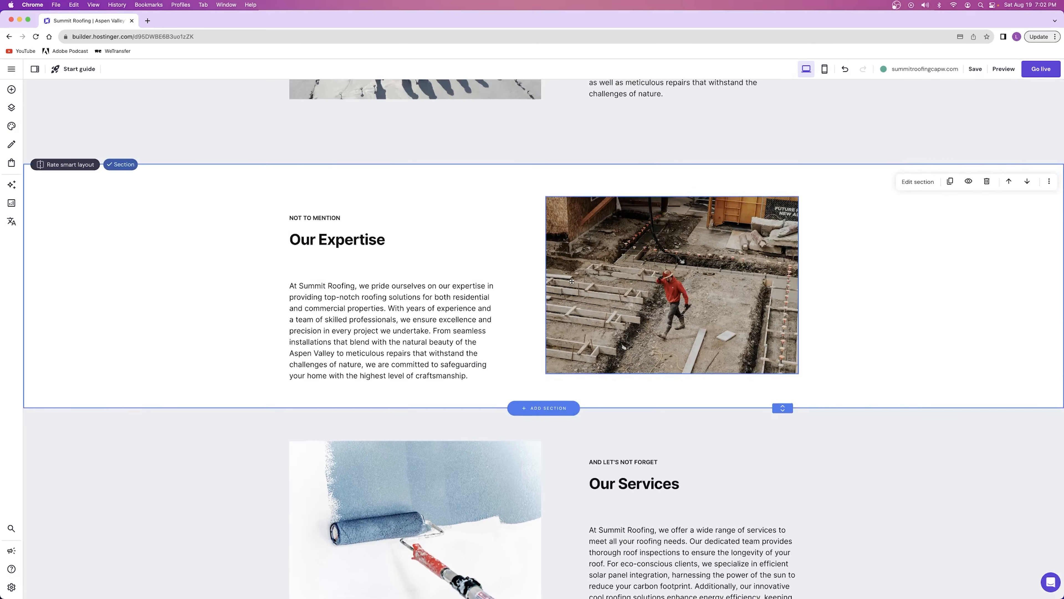
pyautogui.scroll(-4, 571, 281)
pyautogui.click(341, 356)
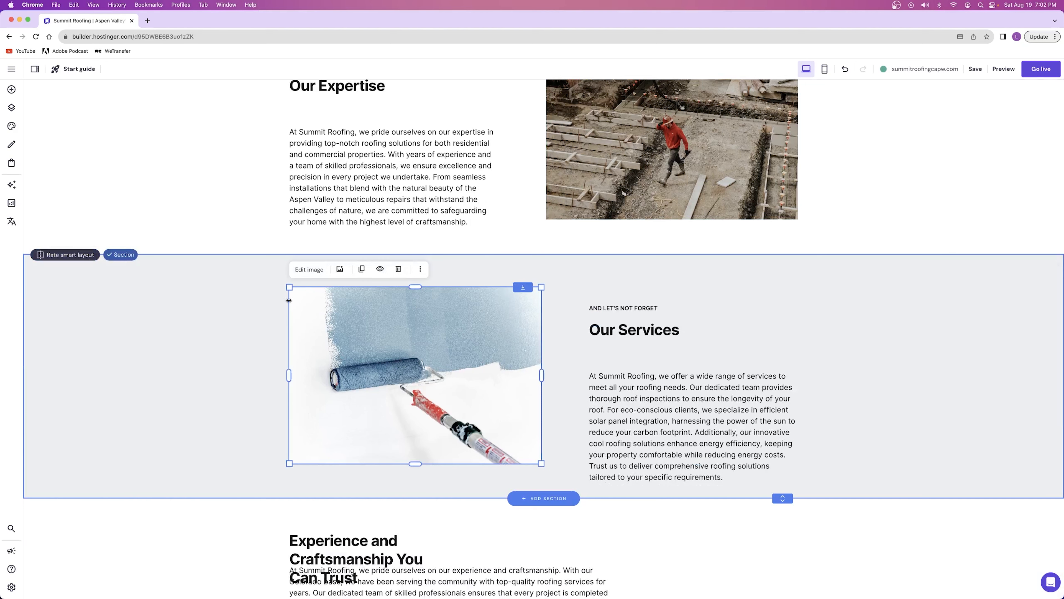
pyautogui.click(307, 270)
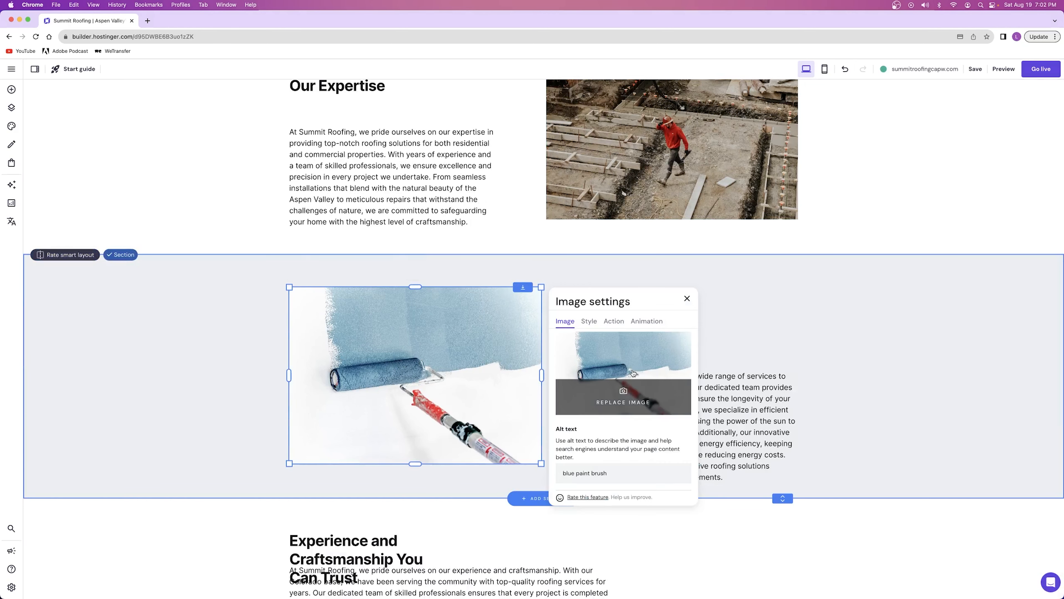
pyautogui.click(630, 372)
pyautogui.click(470, 131)
pyautogui.click(441, 147)
pyautogui.write('roofing')
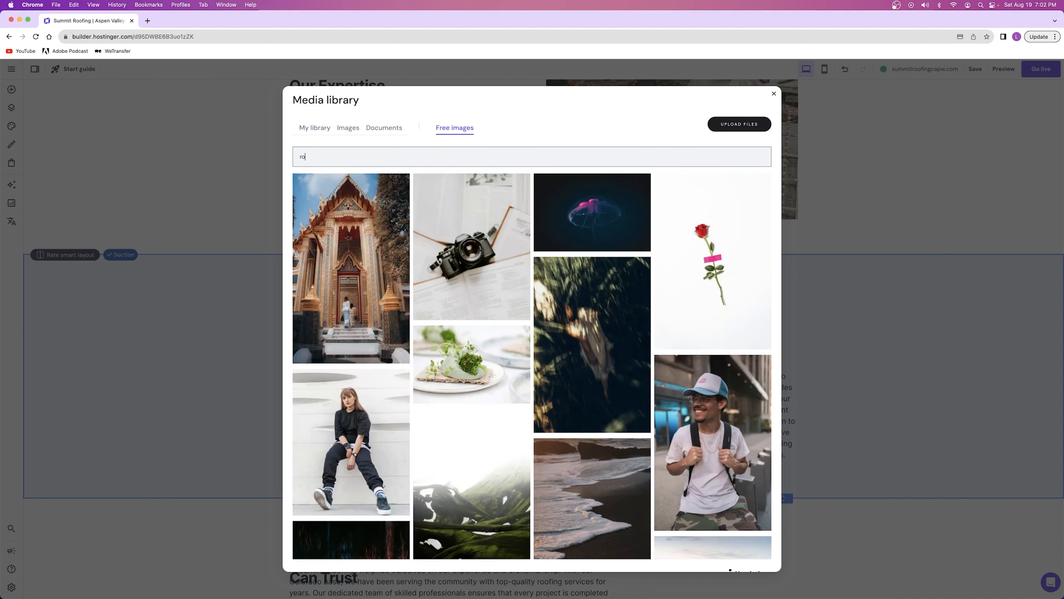
pyautogui.click(460, 202)
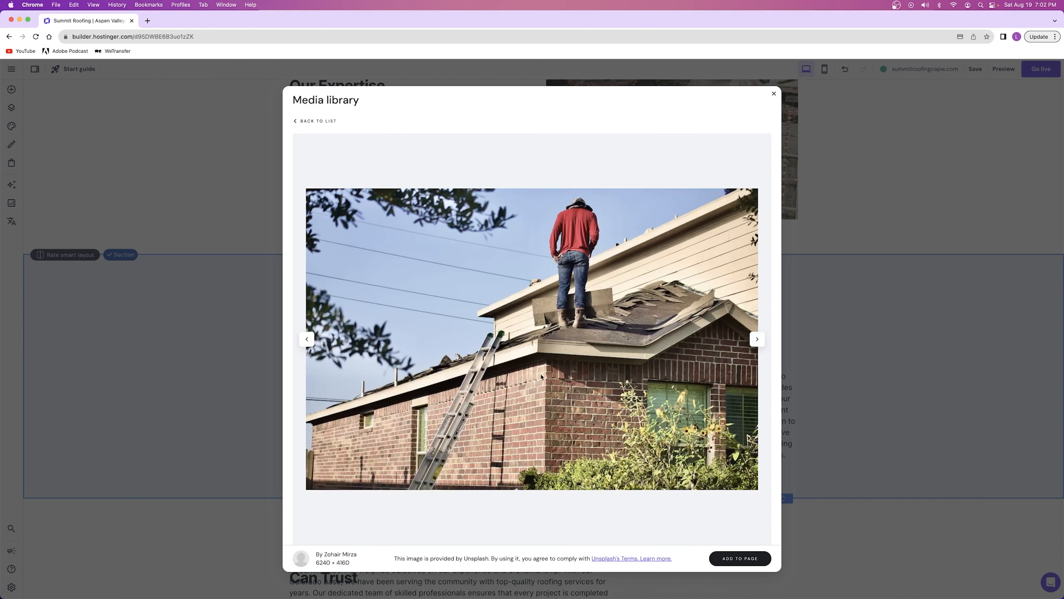
pyautogui.click(739, 558)
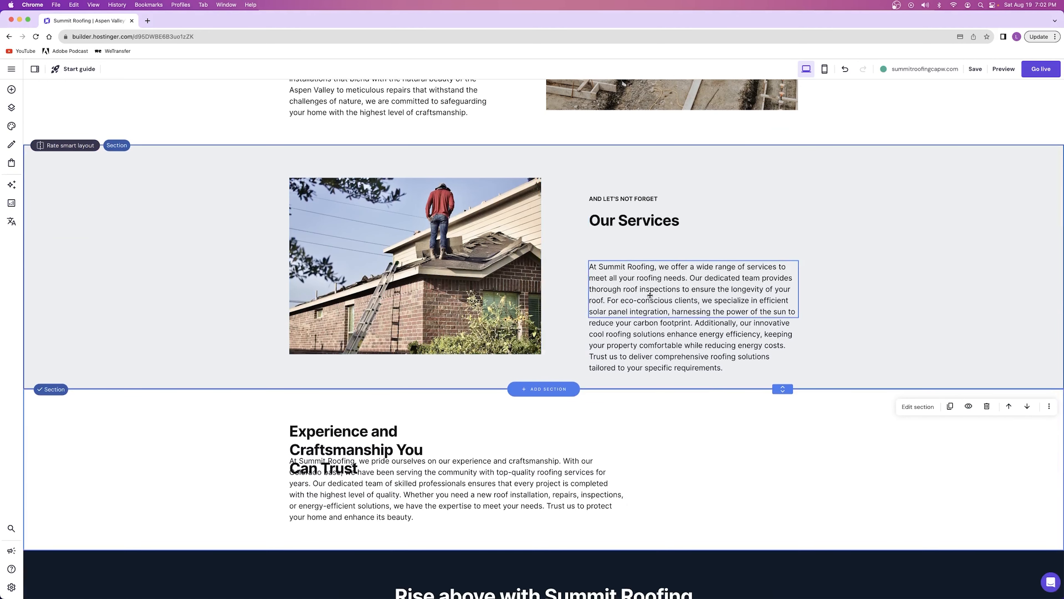
# Move the services paragraph up closer beneath the Our Services heading and extend the section's height slightly downward
pyautogui.moveTo(652, 304); pyautogui.dragTo(705, 274)
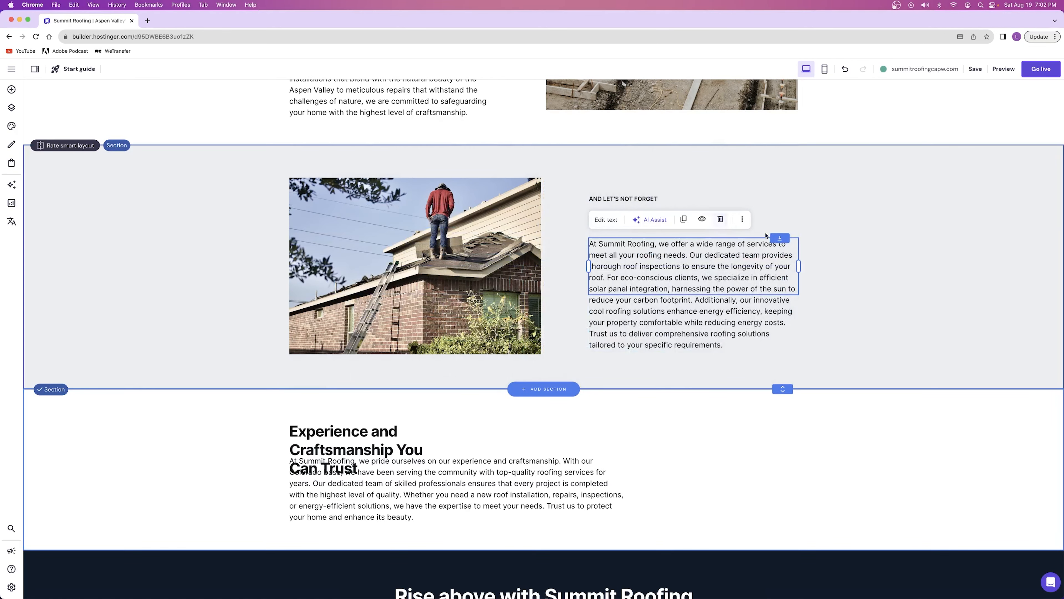
pyautogui.moveTo(783, 388); pyautogui.dragTo(783, 398)
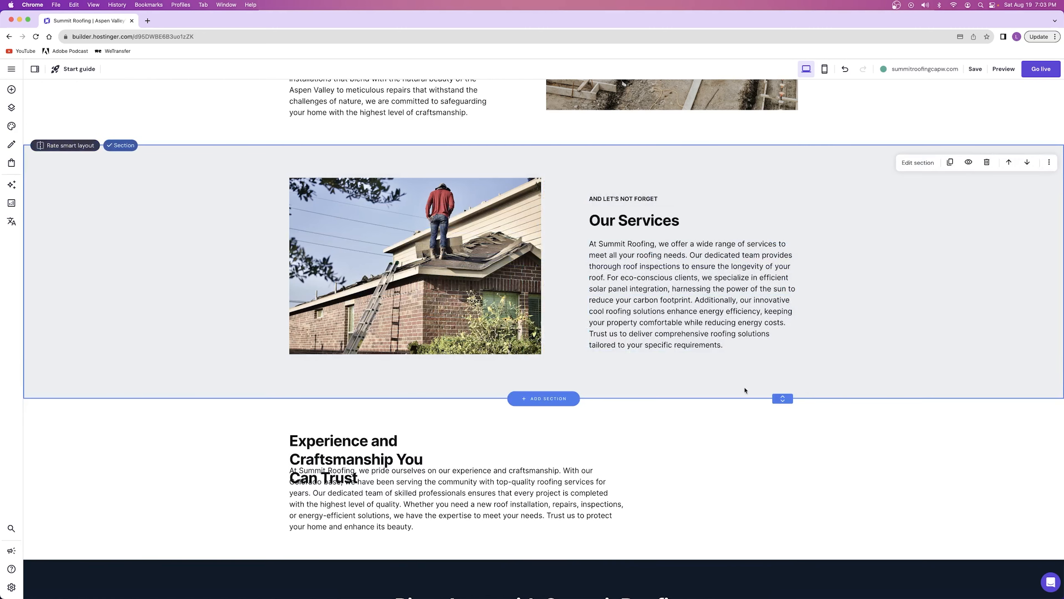
# Move the Our Expertise paragraph up closer beneath its heading and extend that section slightly downward
pyautogui.scroll(7, 734, 385)
pyautogui.moveTo(350, 342); pyautogui.dragTo(350, 320)
pyautogui.click(863, 302)
pyautogui.moveTo(783, 431); pyautogui.dragTo(782, 438)
# Review the layout of the hero, welcome, expertise and services sections
pyautogui.scroll(8, 844, 352)
pyautogui.scroll(-10, 843, 352)
pyautogui.scroll(5, 843, 351)
pyautogui.scroll(2, 608, 222)
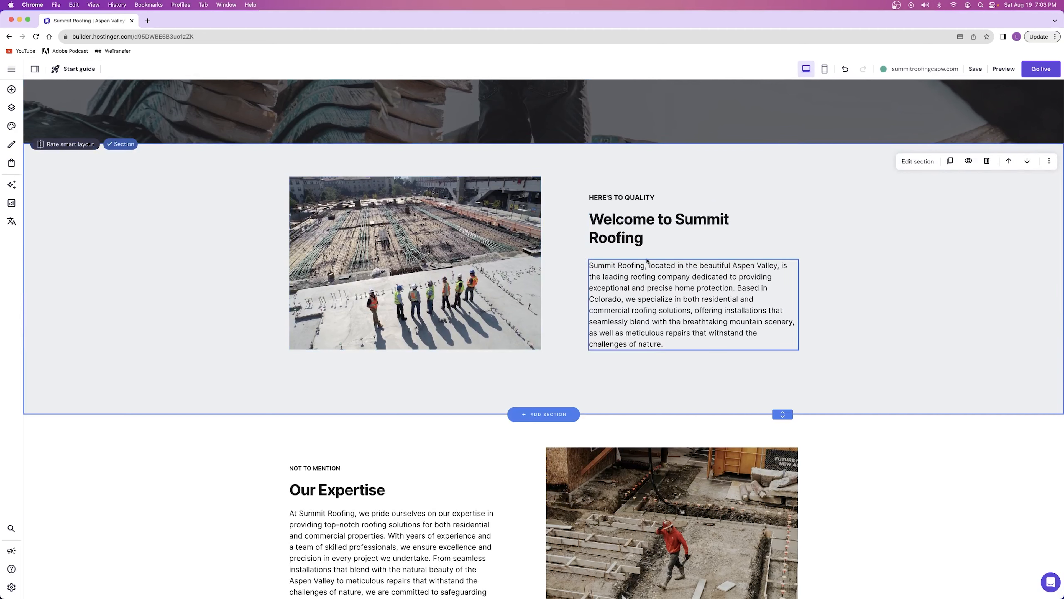
pyautogui.scroll(-1, 390, 256)
pyautogui.scroll(-5, 389, 256)
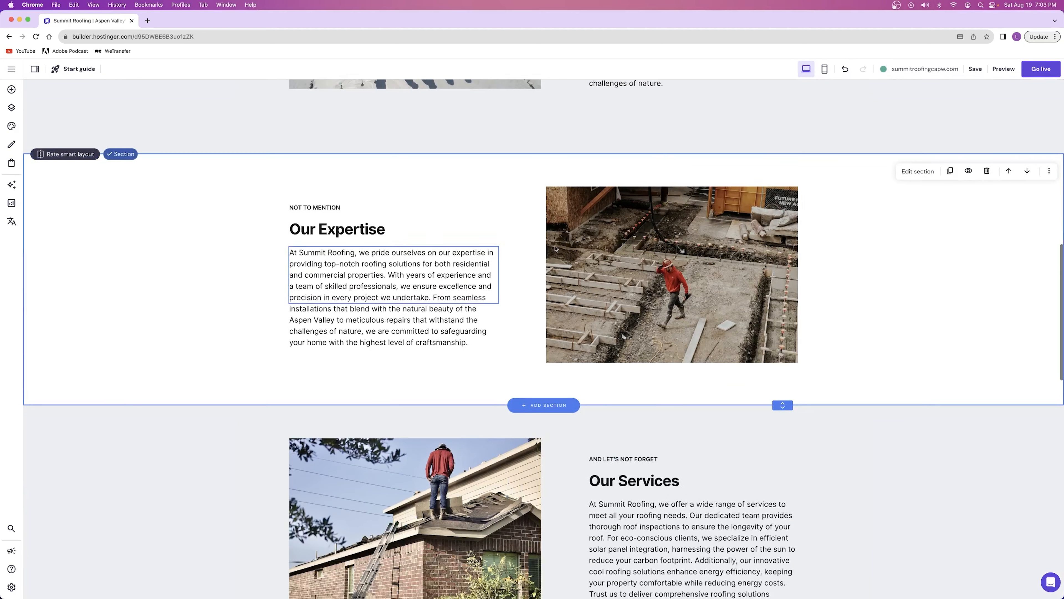
pyautogui.scroll(-5, 469, 341)
pyautogui.scroll(15, 469, 342)
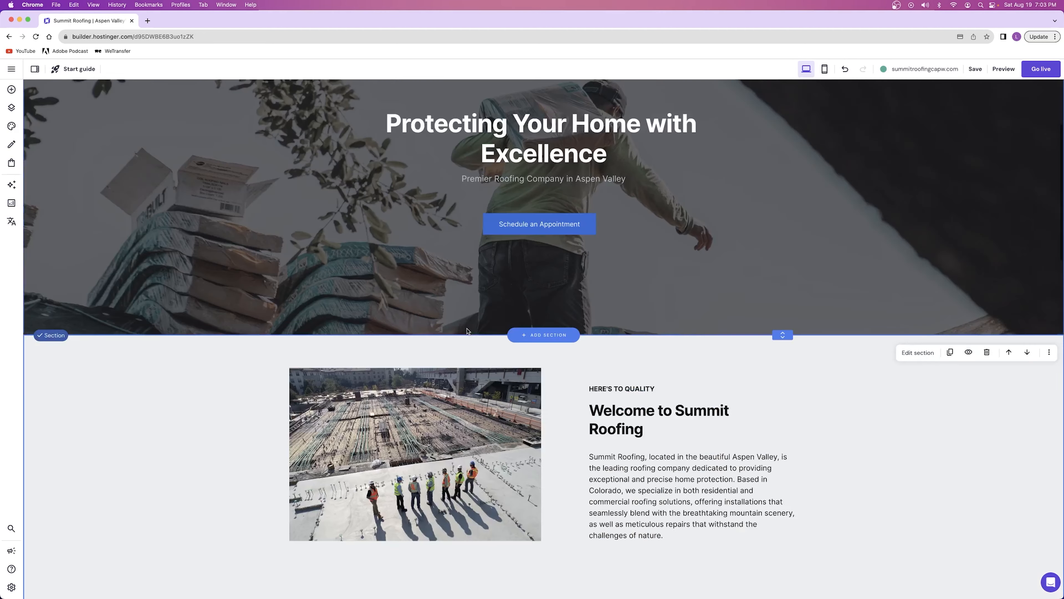
pyautogui.scroll(-8, 584, 338)
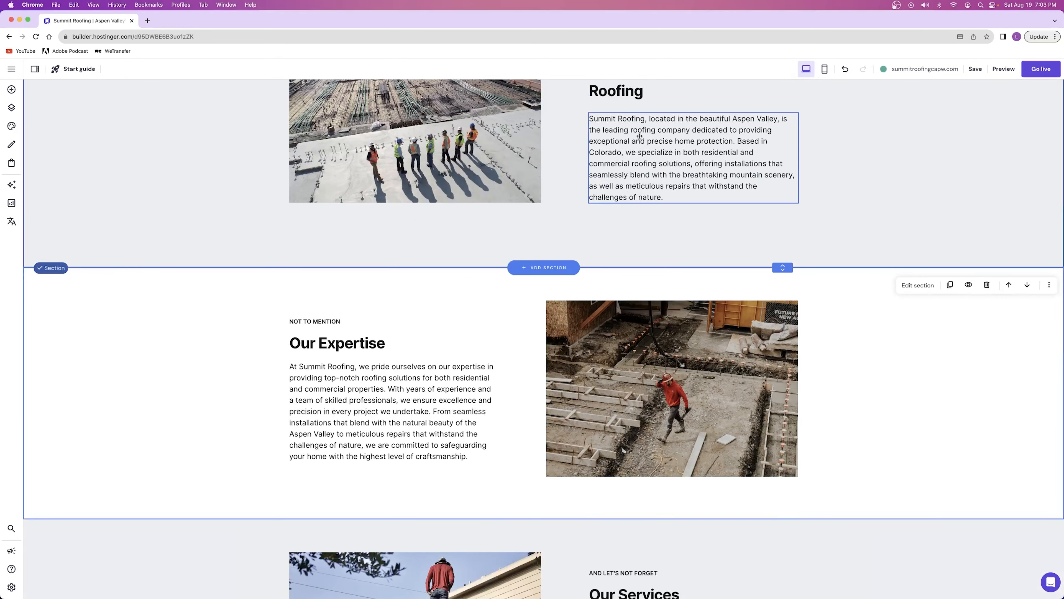
pyautogui.scroll(-5, 686, 400)
pyautogui.scroll(-2, 686, 401)
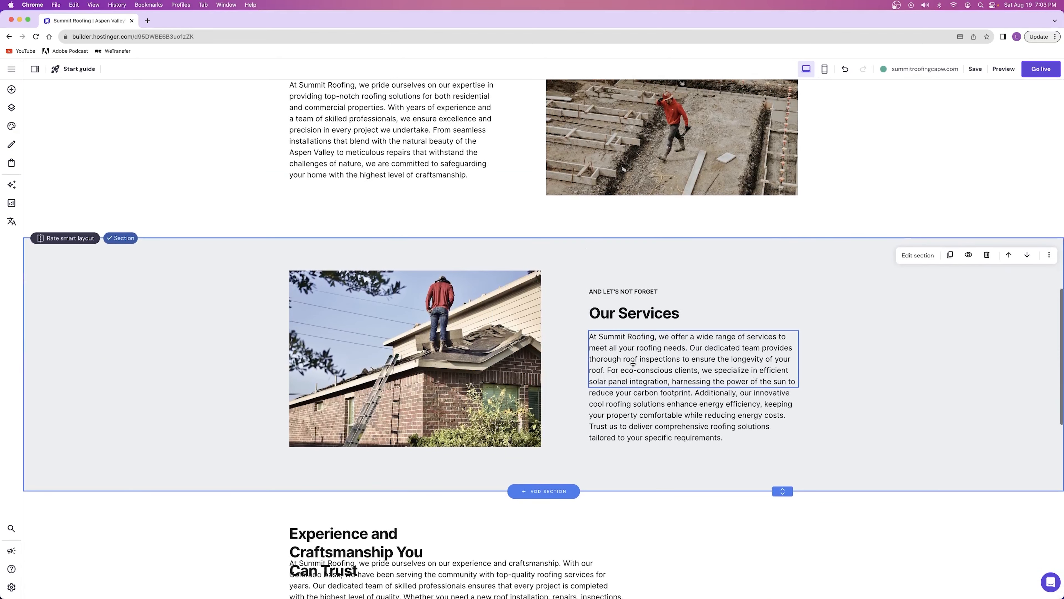
pyautogui.scroll(-9, 502, 377)
pyautogui.scroll(3, 468, 297)
# Delete the "Rise above with Summit Roofing" heading and extend the dark section's height downward
pyautogui.scroll(-1, 424, 300)
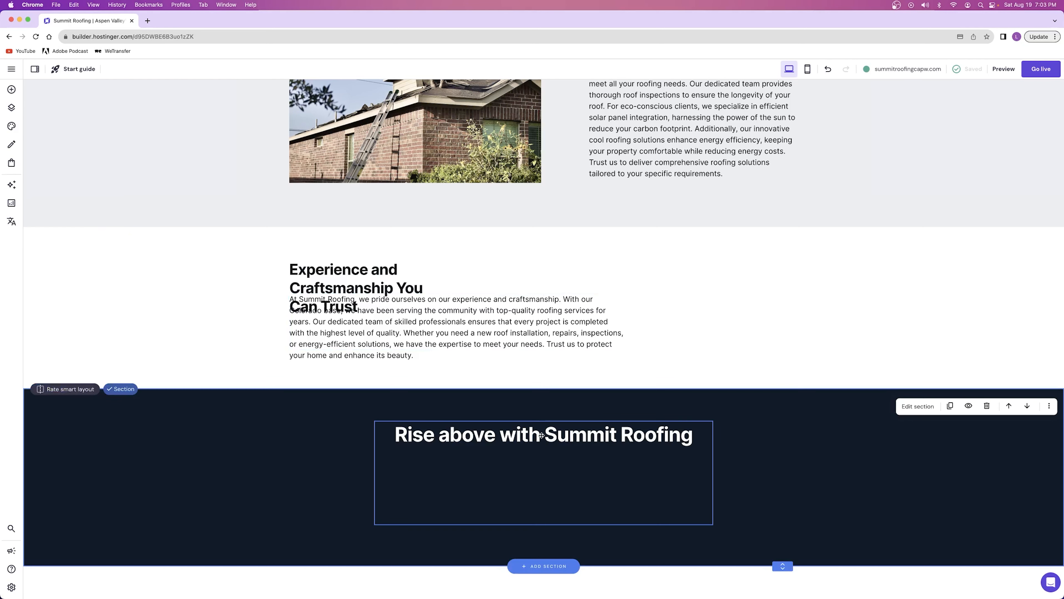
pyautogui.rightClick(523, 440)
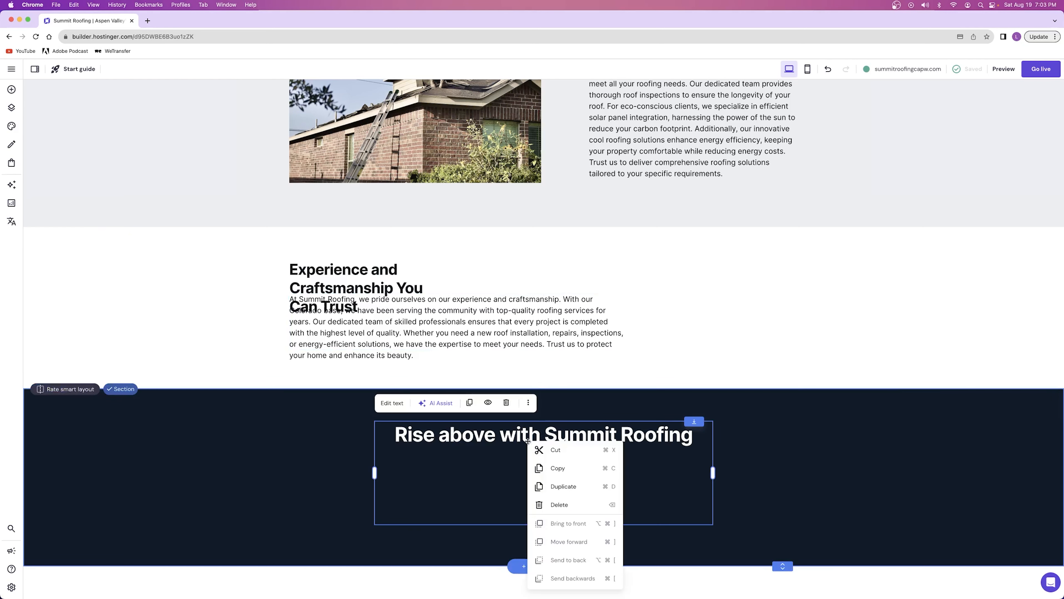
pyautogui.click(556, 504)
pyautogui.moveTo(781, 466); pyautogui.dragTo(783, 559)
# Move the Experience and Craftsmanship paragraph and heading from the white section into the empty dark section below
pyautogui.scroll(-2, 676, 425)
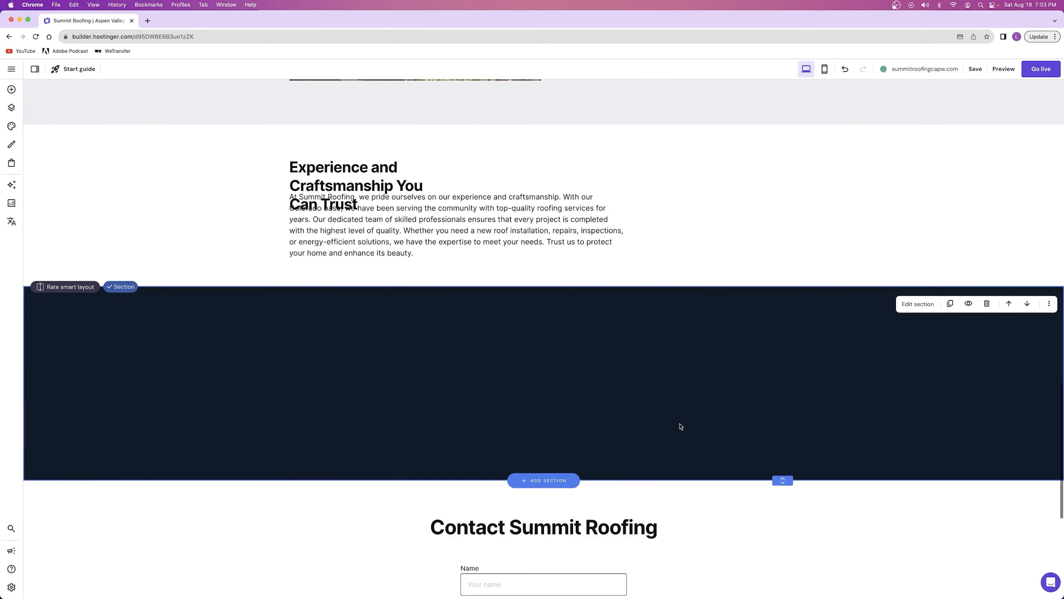
pyautogui.moveTo(397, 242); pyautogui.dragTo(508, 407)
pyautogui.moveTo(332, 177); pyautogui.dragTo(442, 337)
# Delete the emptied white section above the dark section
pyautogui.rightClick(370, 192)
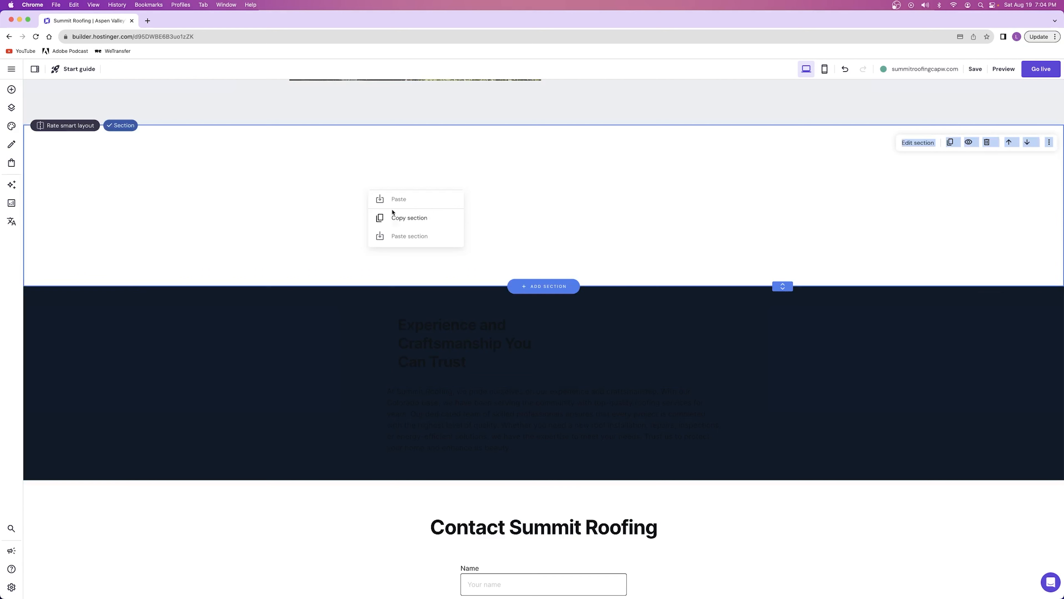
pyautogui.click(267, 180)
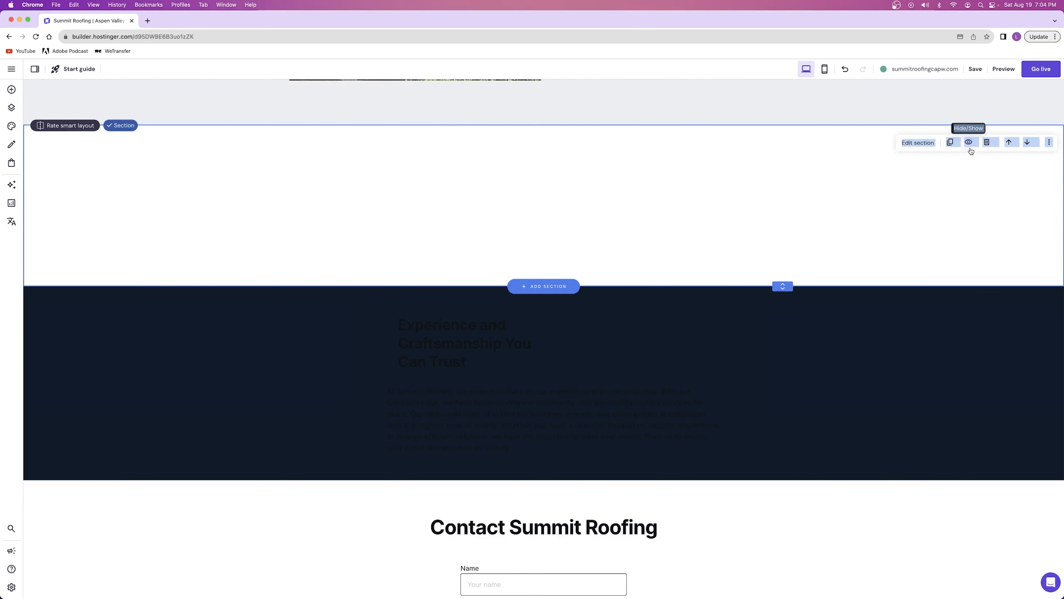
pyautogui.click(988, 143)
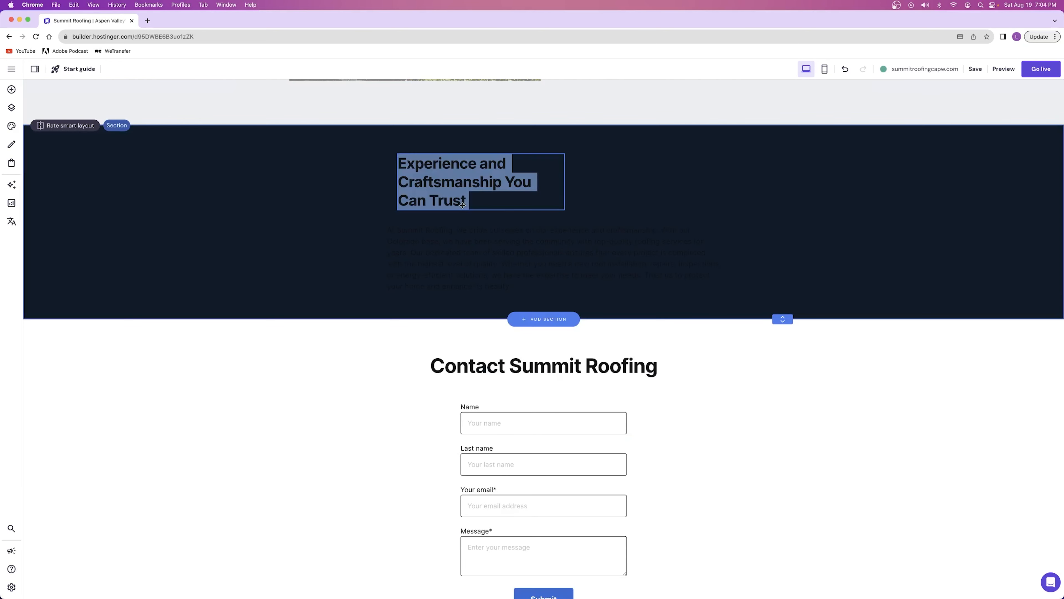
pyautogui.click(639, 183)
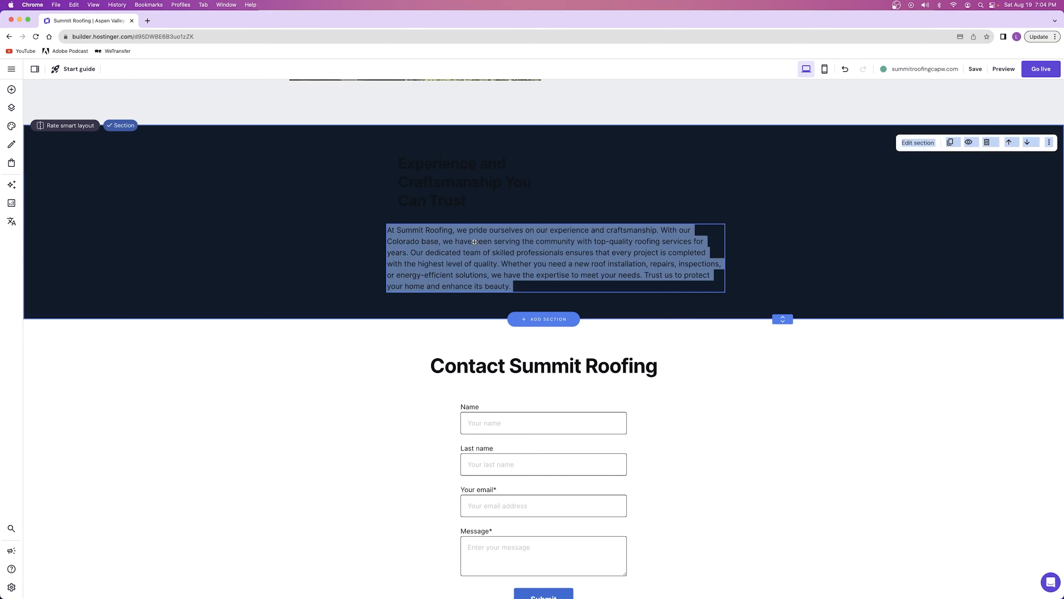
# Make the "Experience and Craftsmanship You Can Trust" heading white and center-align it
pyautogui.click(449, 176)
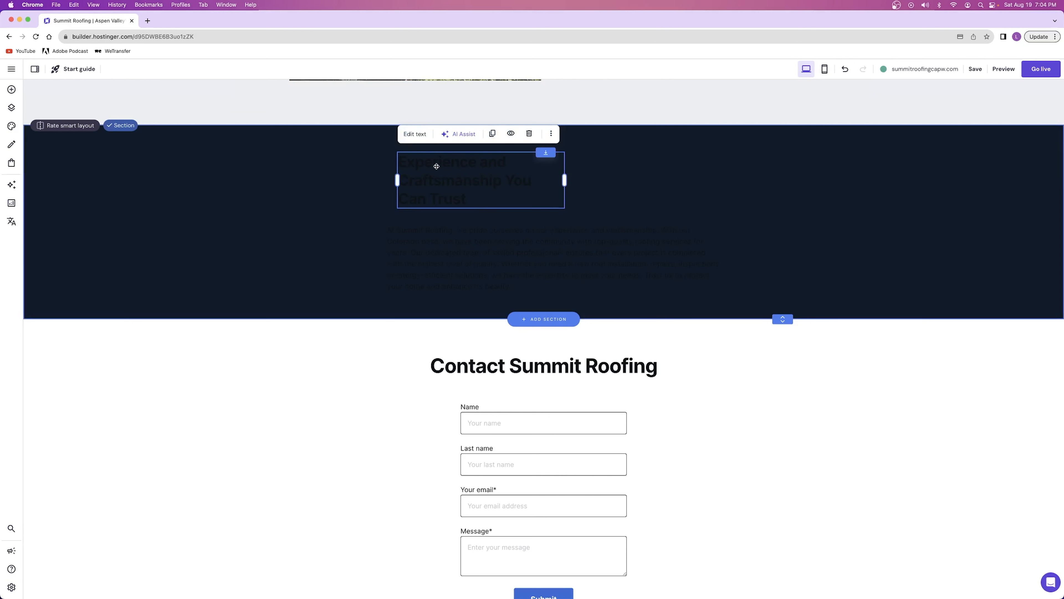
pyautogui.click(415, 136)
pyautogui.click(409, 135)
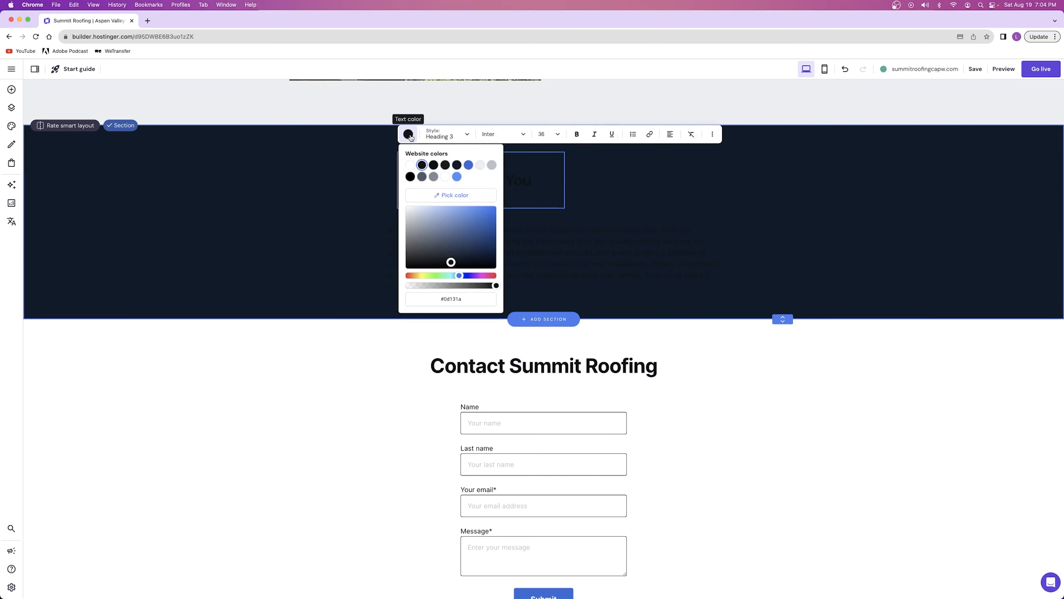
pyautogui.click(410, 164)
pyautogui.click(670, 134)
pyautogui.click(662, 154)
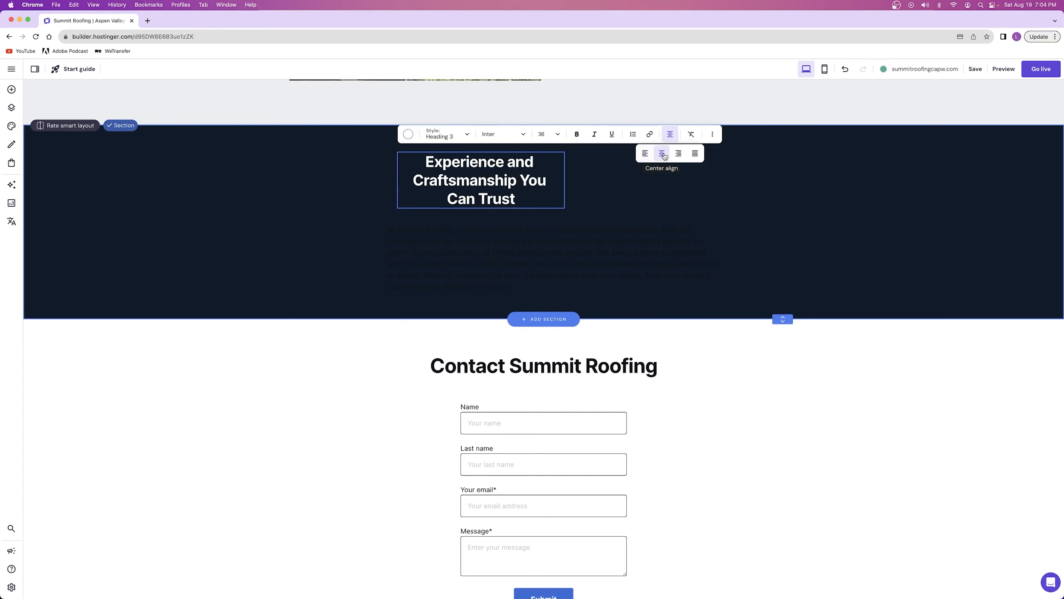
pyautogui.click(546, 179)
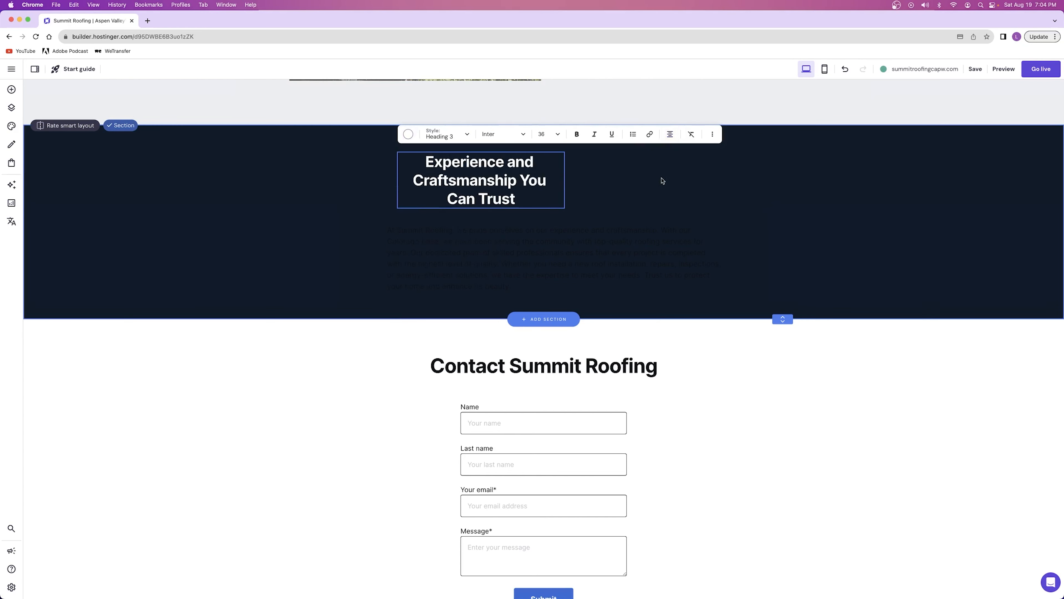
pyautogui.press('Escape')
# Widen the heading's text box until the heading fits on one line, and center it above the paragraph
pyautogui.moveTo(565, 179); pyautogui.dragTo(634, 176)
pyautogui.moveTo(501, 176); pyautogui.dragTo(551, 214)
pyautogui.click(668, 197)
pyautogui.moveTo(663, 192); pyautogui.dragTo(716, 194)
pyautogui.moveTo(424, 192); pyautogui.dragTo(373, 192)
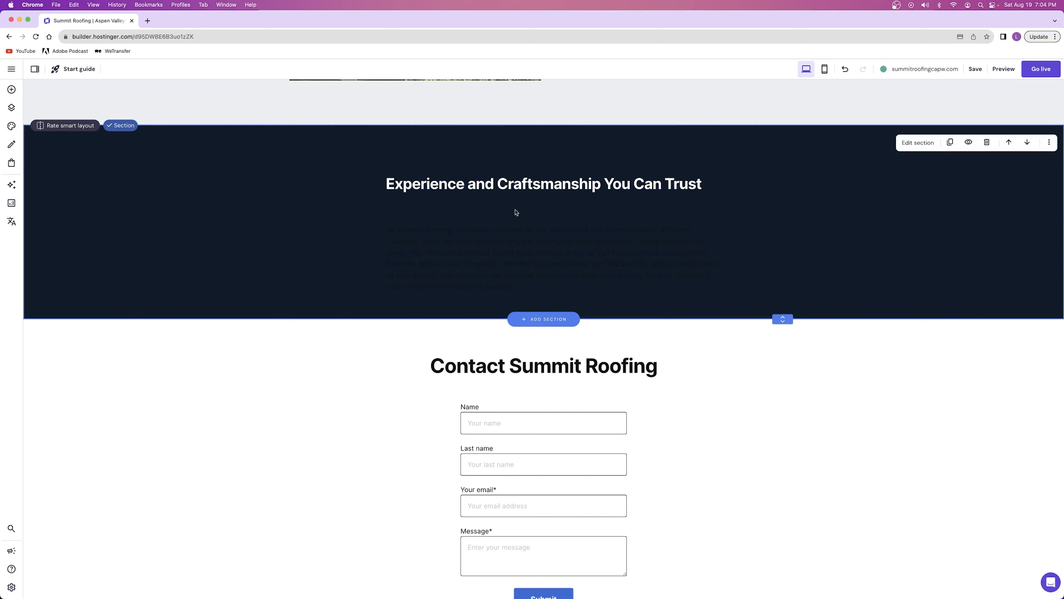
# Change the text color of the dark section's paragraph to white
pyautogui.click(526, 248)
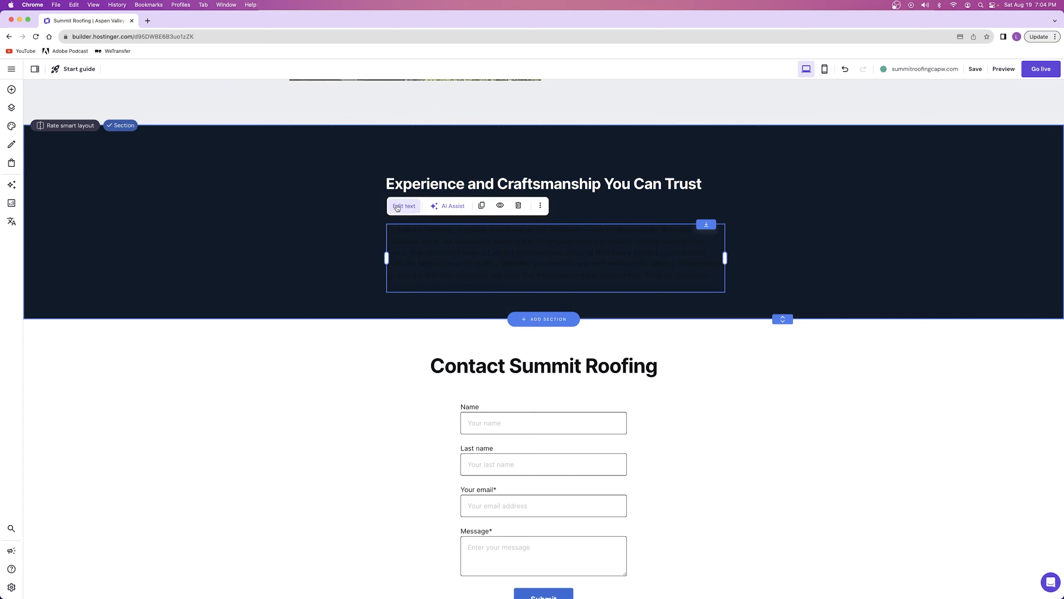
pyautogui.click(397, 206)
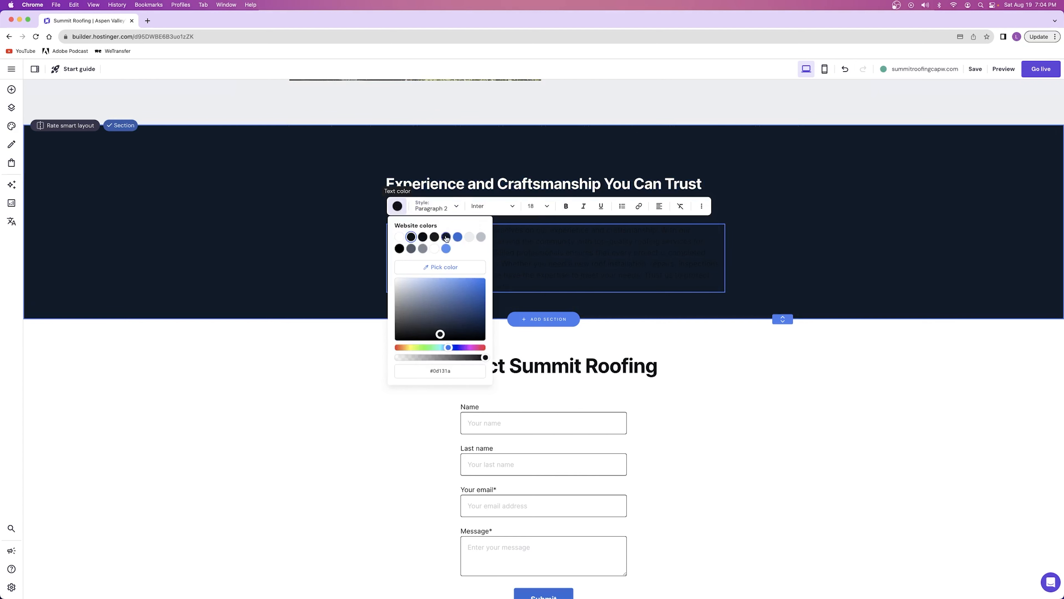
pyautogui.click(400, 237)
pyautogui.click(769, 232)
pyautogui.click(809, 201)
# Narrow and center-align the dark section's paragraph, placing it centered directly beneath the heading
pyautogui.moveTo(523, 262); pyautogui.dragTo(512, 238)
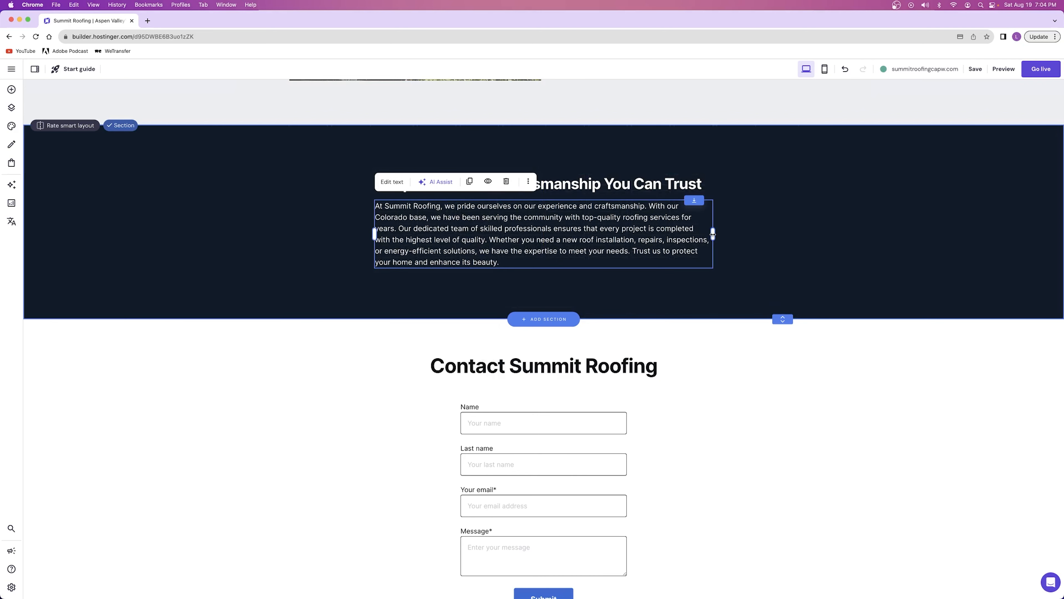
pyautogui.moveTo(713, 236); pyautogui.dragTo(619, 237)
pyautogui.click(397, 182)
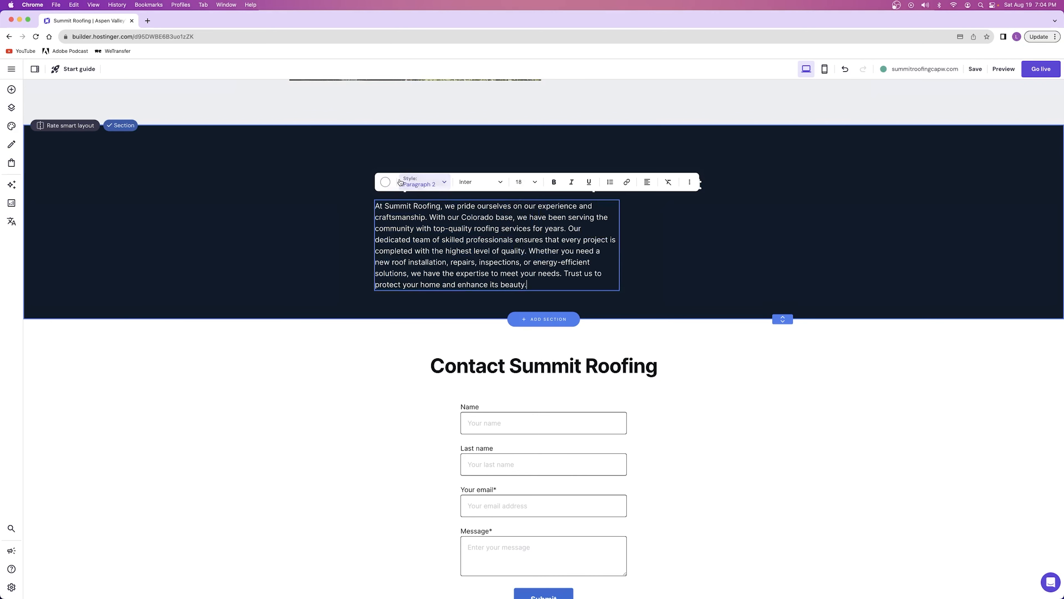
pyautogui.click(647, 181)
pyautogui.click(638, 201)
pyautogui.click(686, 236)
pyautogui.moveTo(476, 241); pyautogui.dragTo(537, 240)
# Extend the dark section downward and add a button labelled "Schedule a Consultation" beneath the paragraph
pyautogui.moveTo(782, 319); pyautogui.dragTo(783, 363)
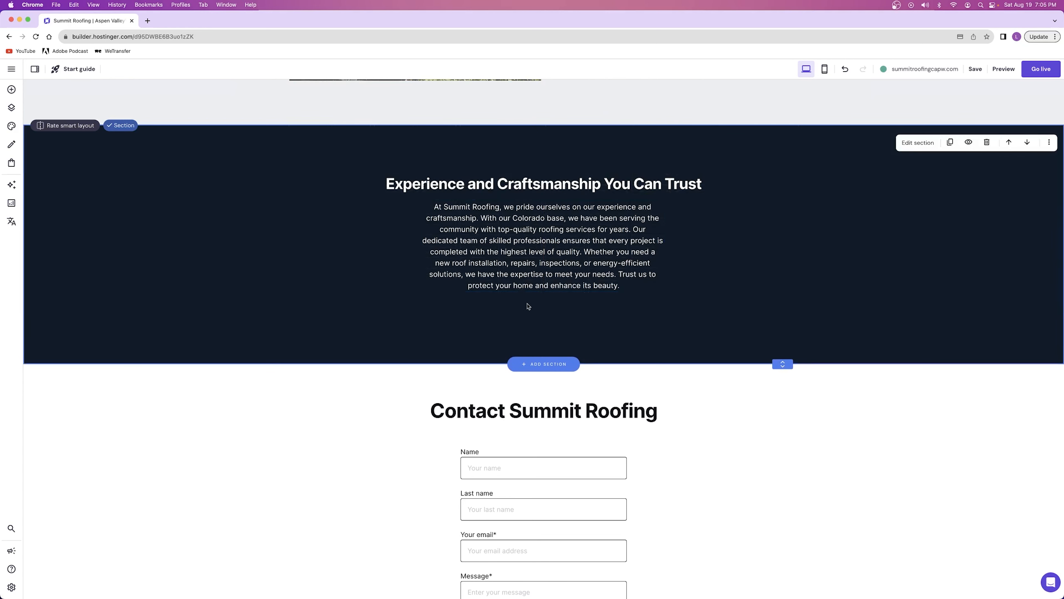
pyautogui.click(11, 90)
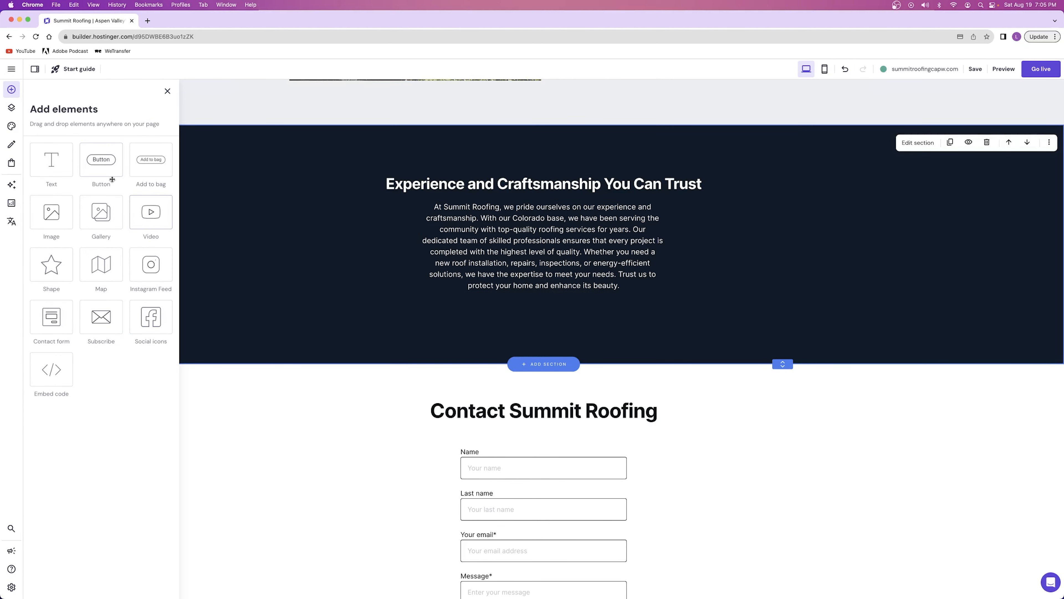
pyautogui.moveTo(104, 162); pyautogui.dragTo(548, 314)
pyautogui.click(541, 283)
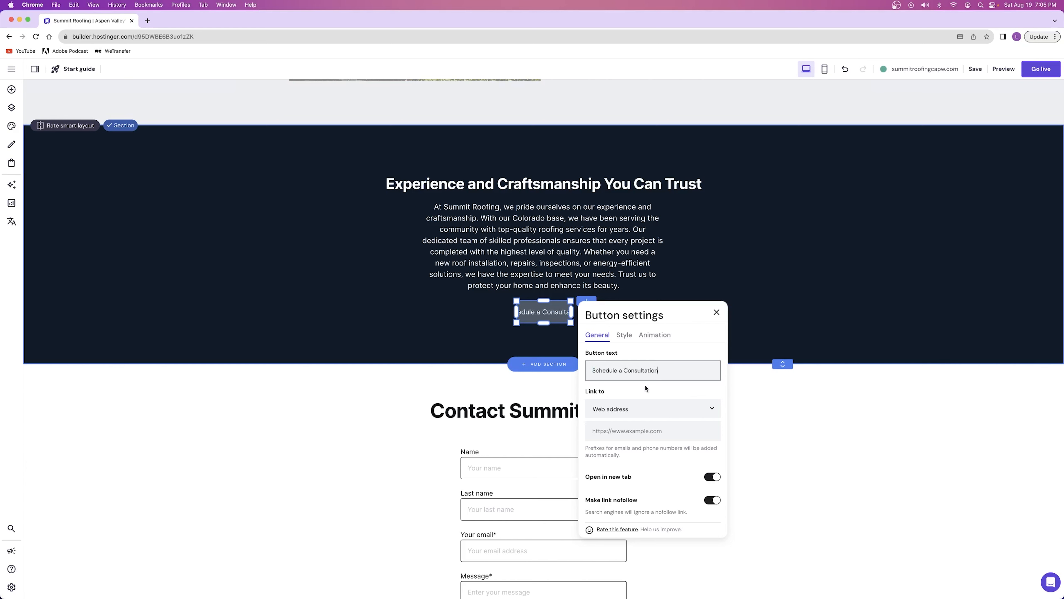
# Set the consultation button's normal fill to the website's blue and its hover fill to the lighter blue
pyautogui.click(624, 335)
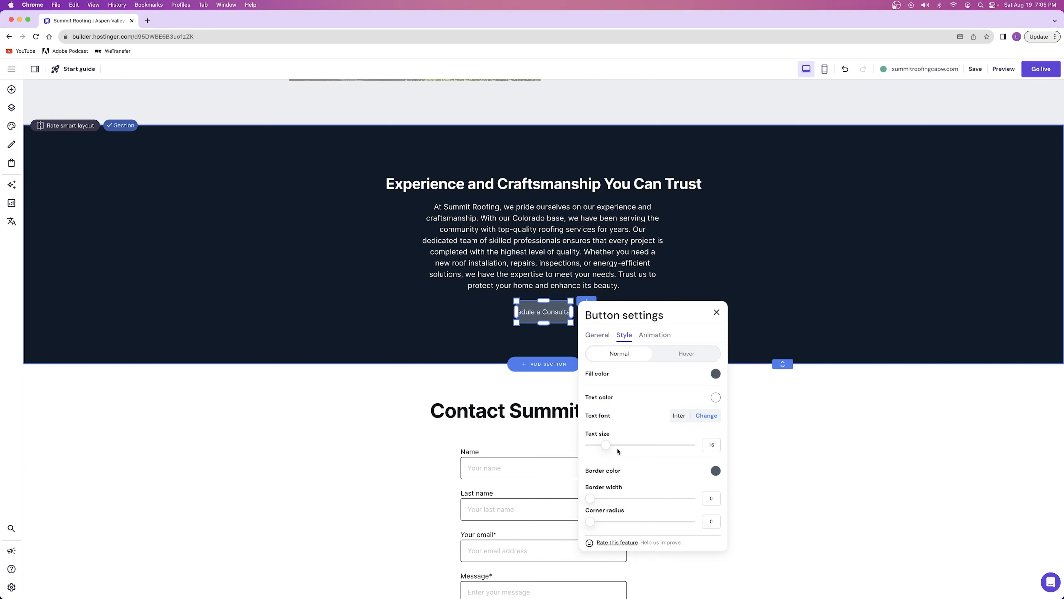
pyautogui.click(716, 374)
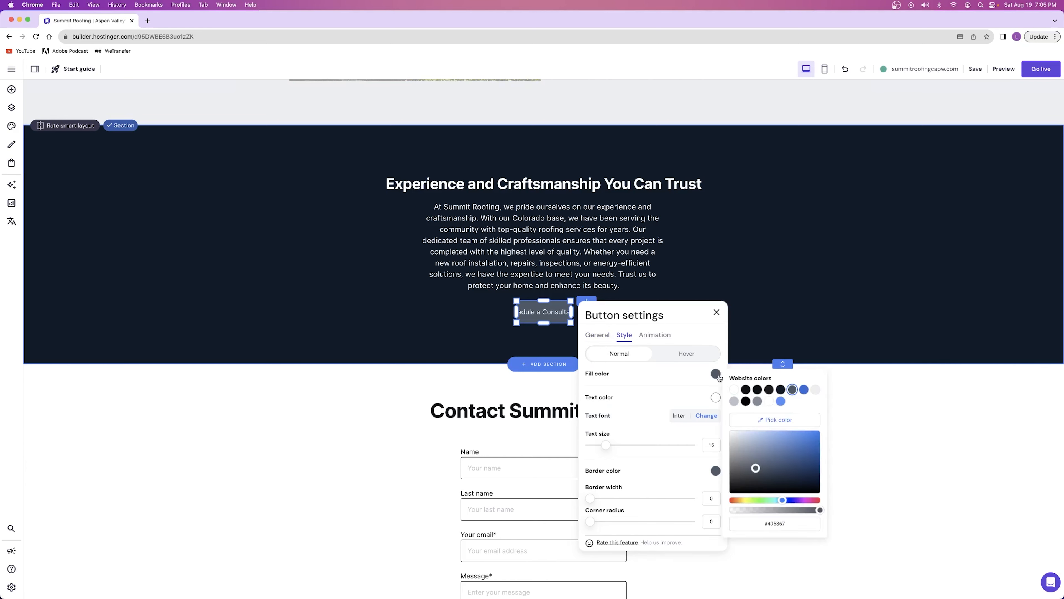
pyautogui.click(803, 390)
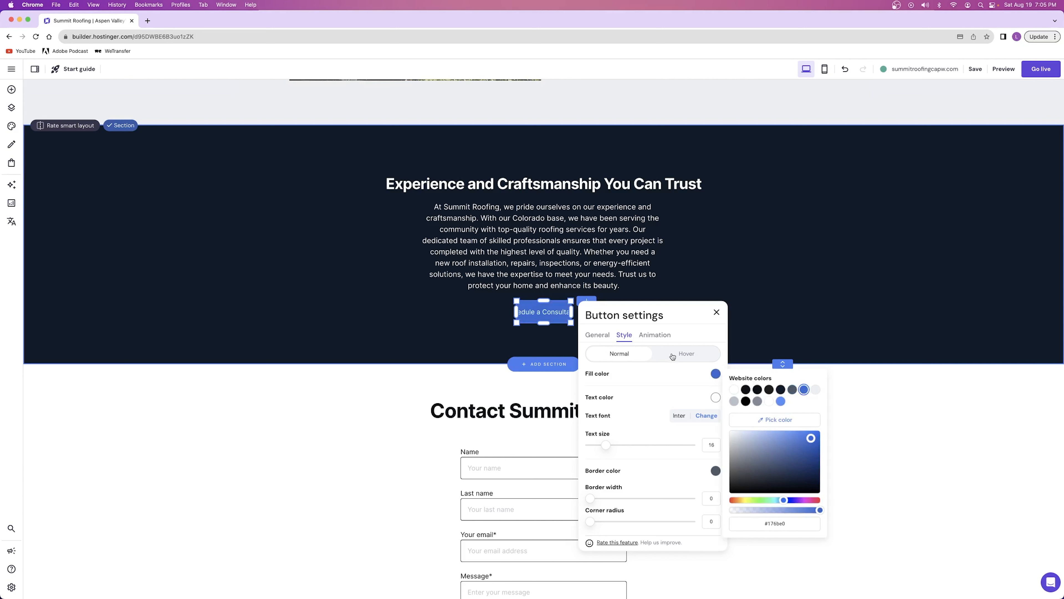
pyautogui.click(686, 354)
pyautogui.click(715, 373)
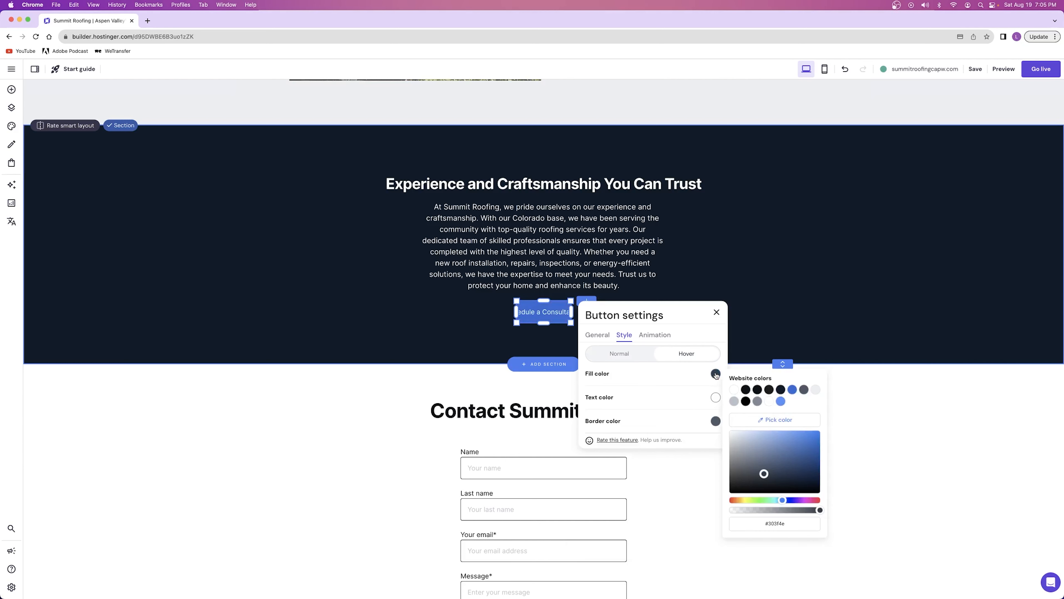
pyautogui.click(781, 401)
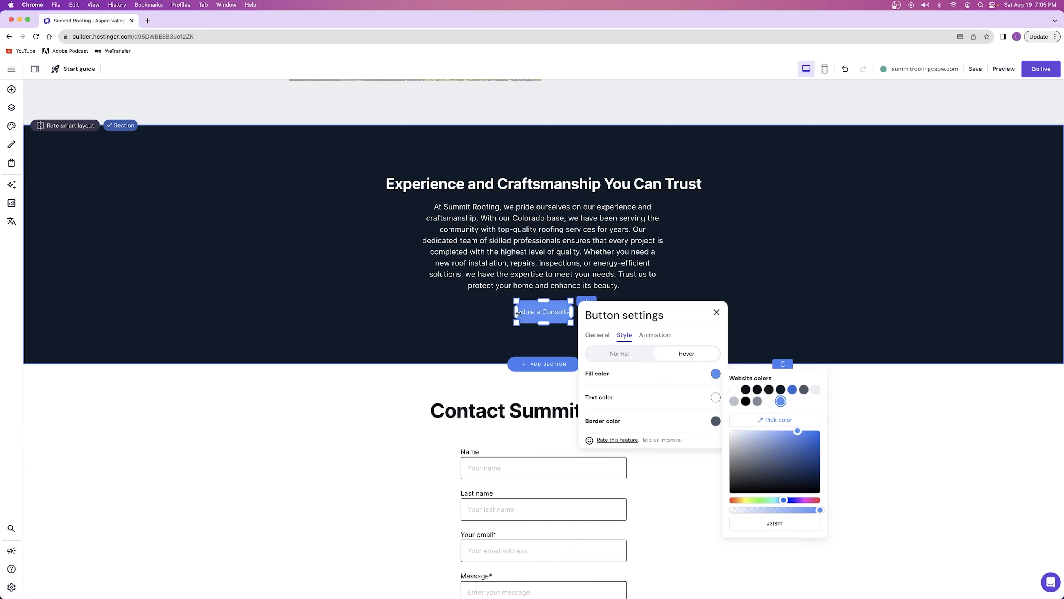
# Widen the button to fit its full label, position it centered lower beneath the paragraph, and extend the section to suit
pyautogui.moveTo(516, 311); pyautogui.dragTo(465, 310)
pyautogui.moveTo(544, 315); pyautogui.dragTo(554, 327)
pyautogui.click(786, 367)
pyautogui.moveTo(783, 364); pyautogui.dragTo(783, 386)
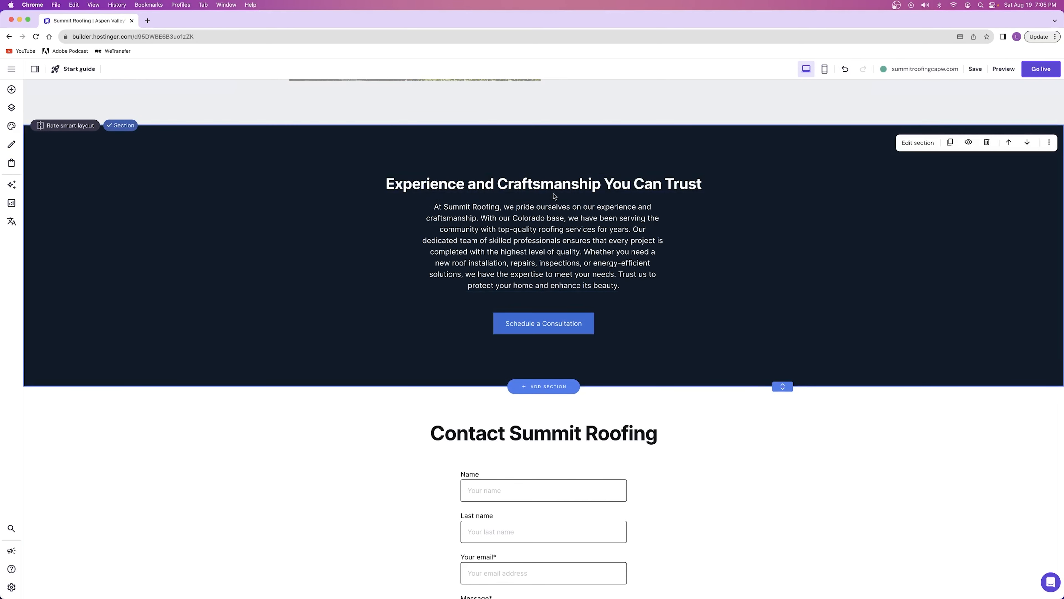
# Generate text with AI Assist for "write a very short paragraph encouraging visitors to schedule a consultation with summit roofing" in the dark section's paragraph
pyautogui.click(508, 235)
pyautogui.click(481, 182)
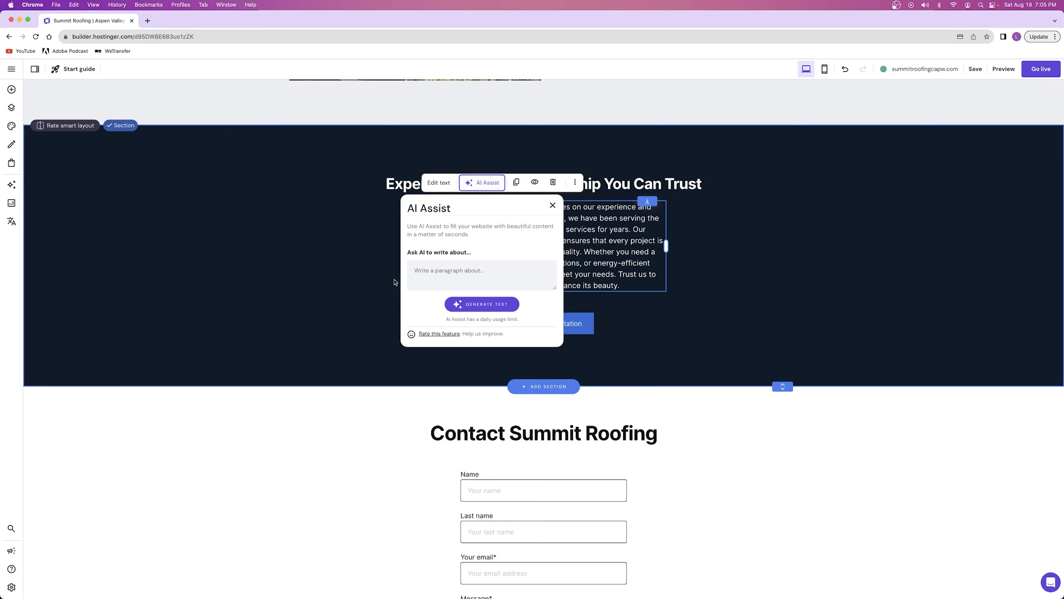
pyautogui.click(448, 270)
pyautogui.write('write a very short paragraph encouraging visitors to schedule a consultation with summit roofing')
pyautogui.click(481, 305)
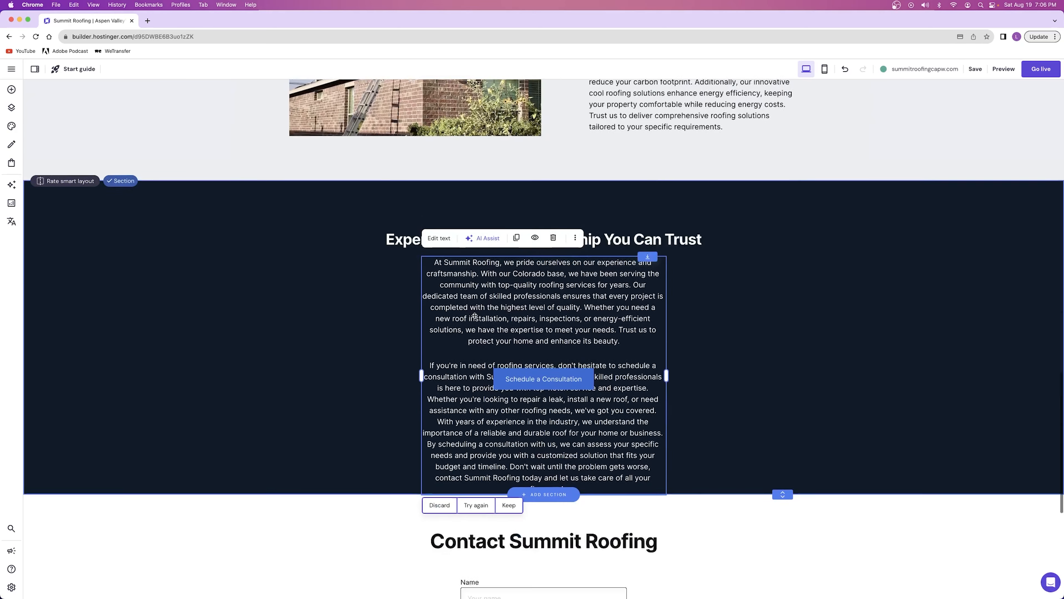
pyautogui.scroll(-2, 474, 314)
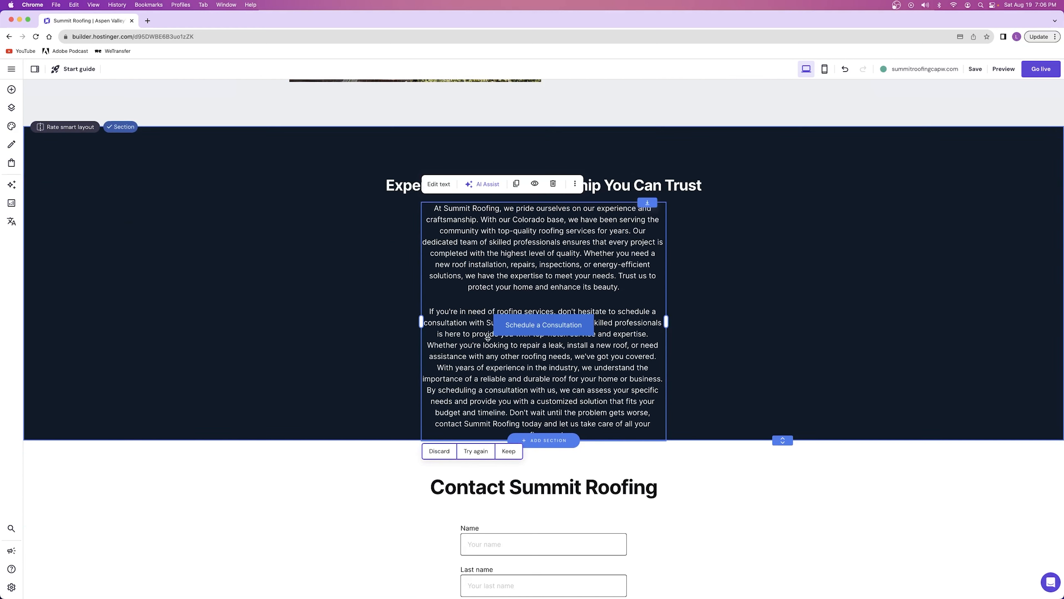
# Delete the original experience paragraph and the blank line above the generated consultation text
pyautogui.click(428, 187)
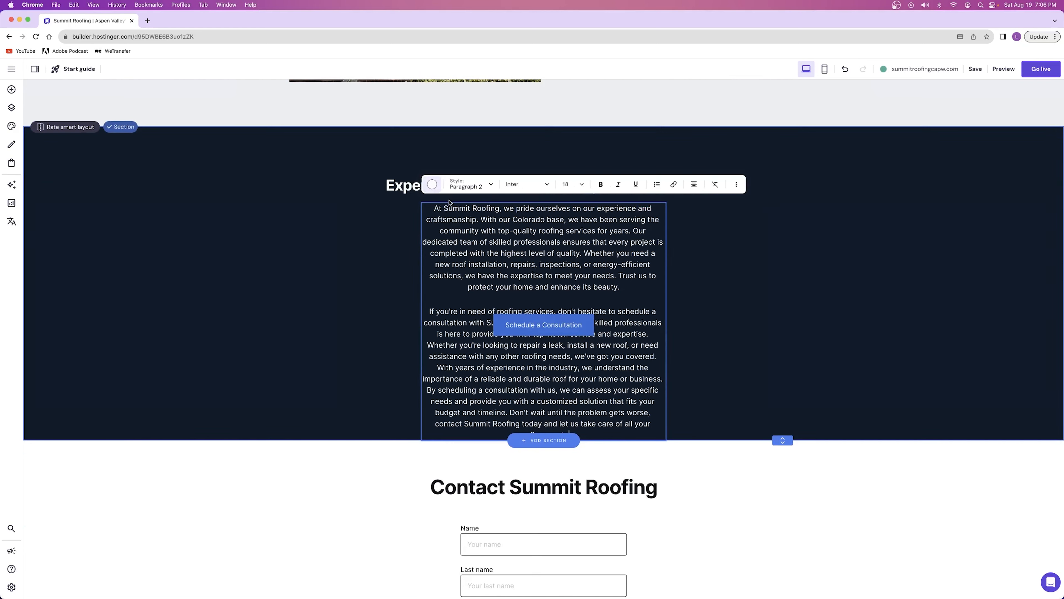
pyautogui.tripleClick(434, 207)
pyautogui.press('BackSpace')
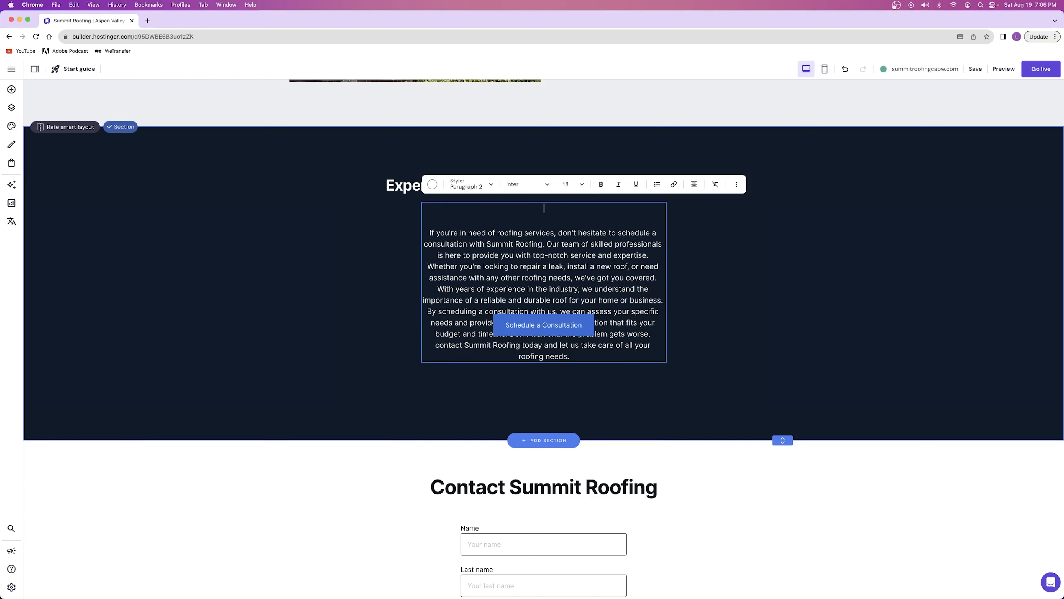
pyautogui.press('BackSpace')
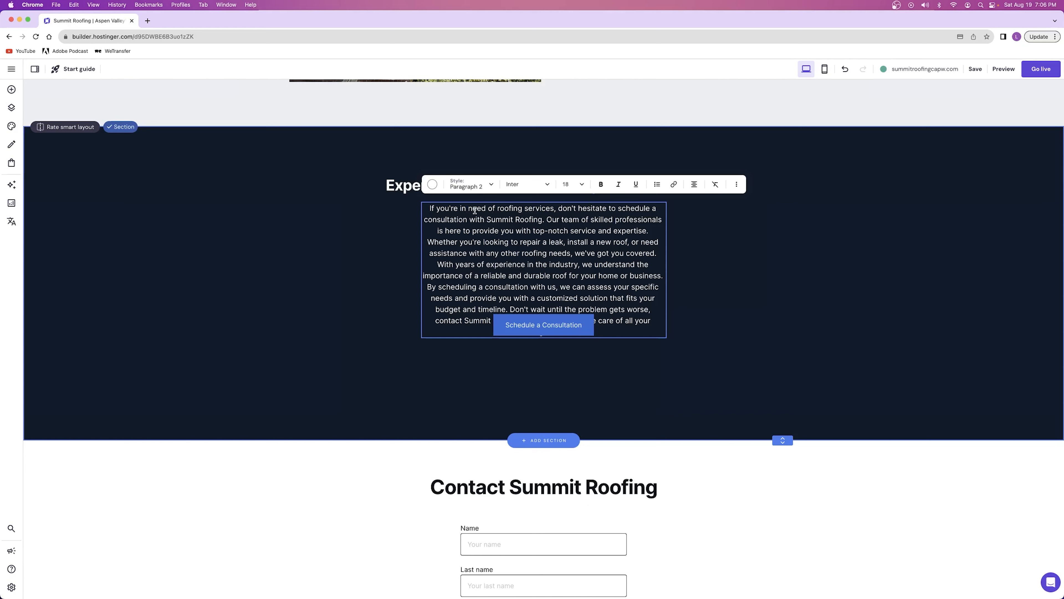
# Move the Schedule a Consultation button down so it sits clear below the generated paragraph in the dark section
pyautogui.press('Escape')
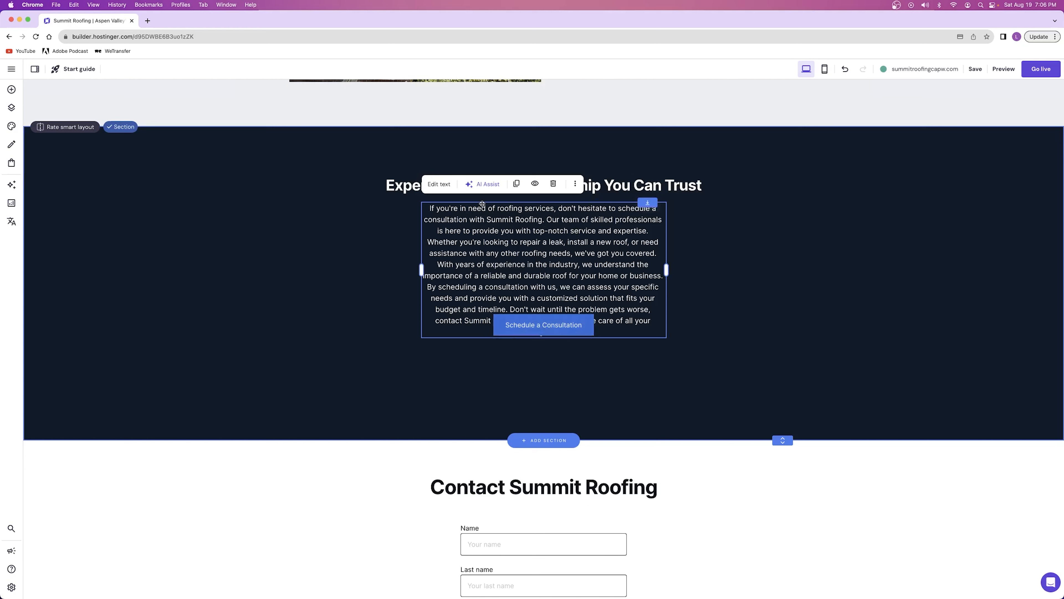
pyautogui.moveTo(548, 330); pyautogui.dragTo(544, 373)
pyautogui.scroll(5, 815, 308)
pyautogui.scroll(15, 815, 308)
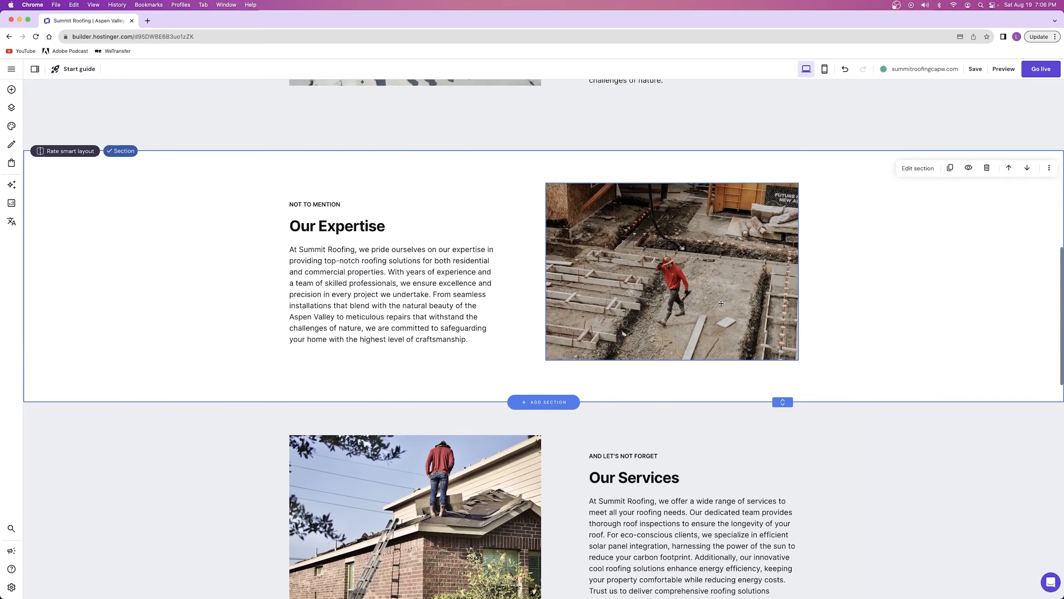
pyautogui.scroll(-15, 702, 304)
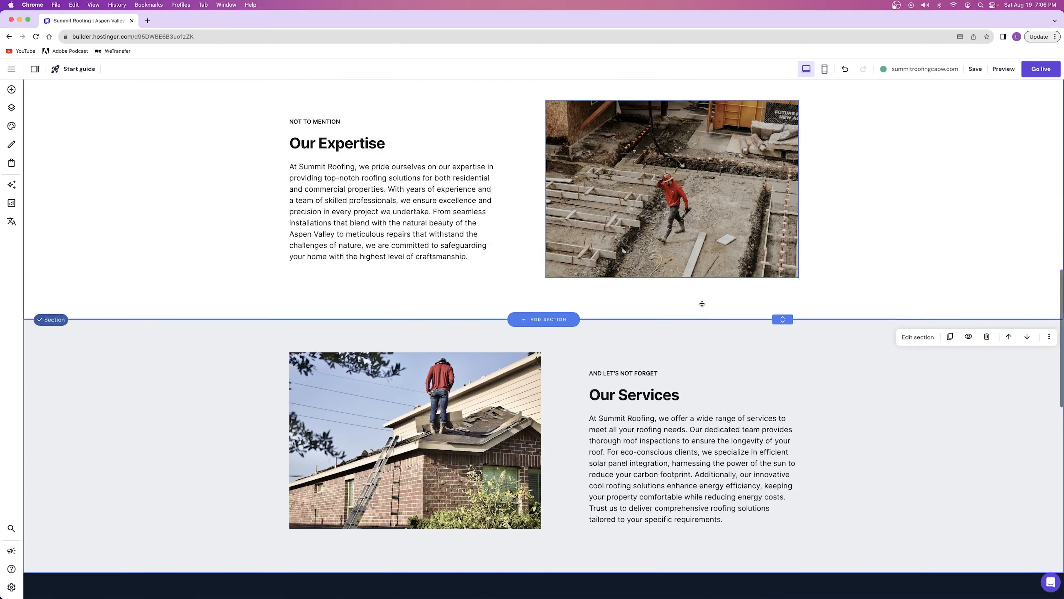
pyautogui.scroll(-2, 651, 346)
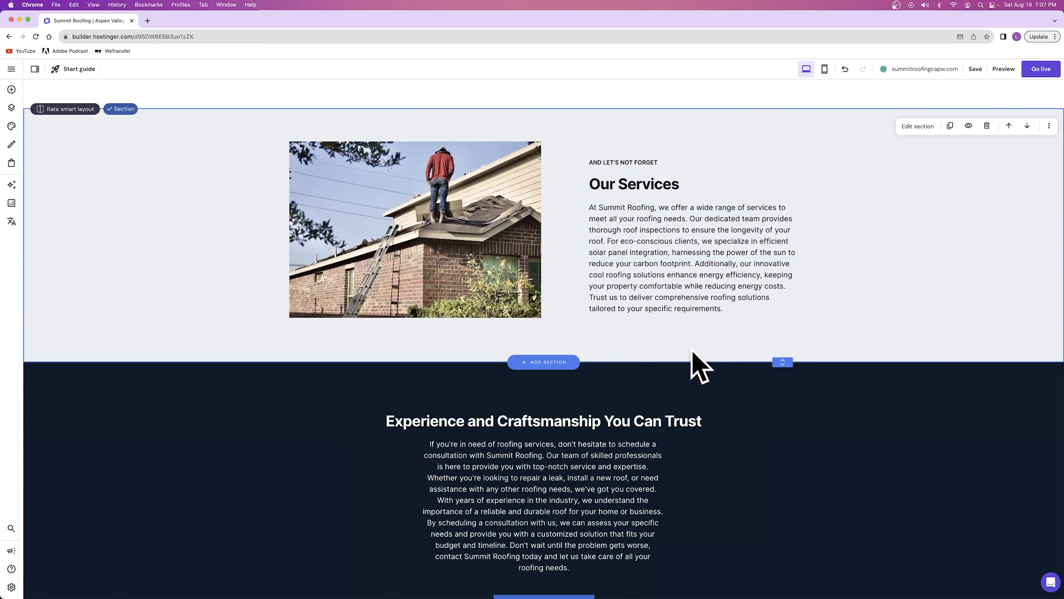
pyautogui.scroll(-7, 691, 351)
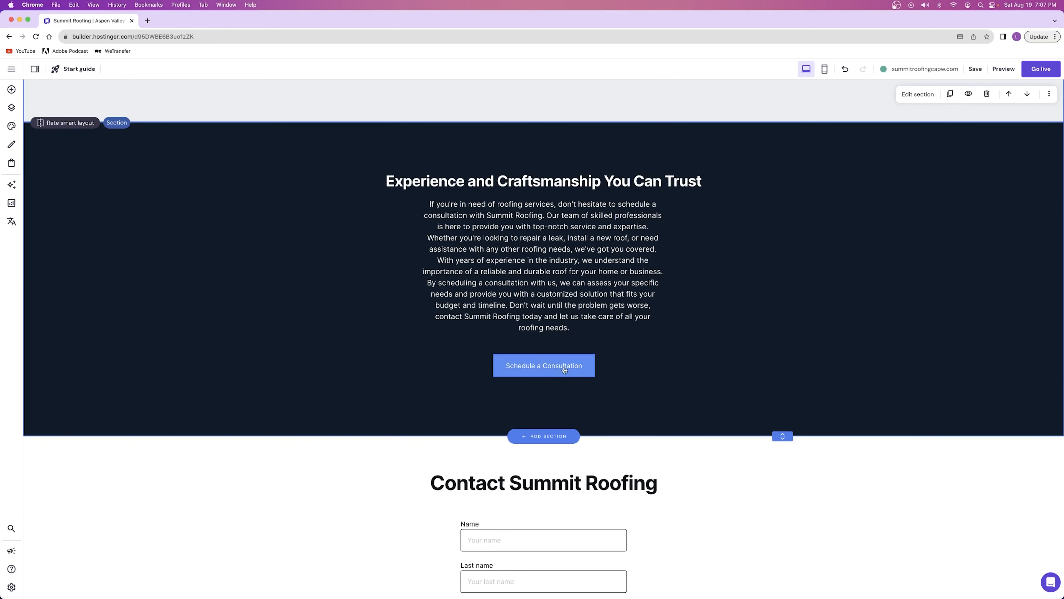
# Review the link destination options in the Schedule a Consultation button's settings, leaving its link unchanged
pyautogui.click(559, 368)
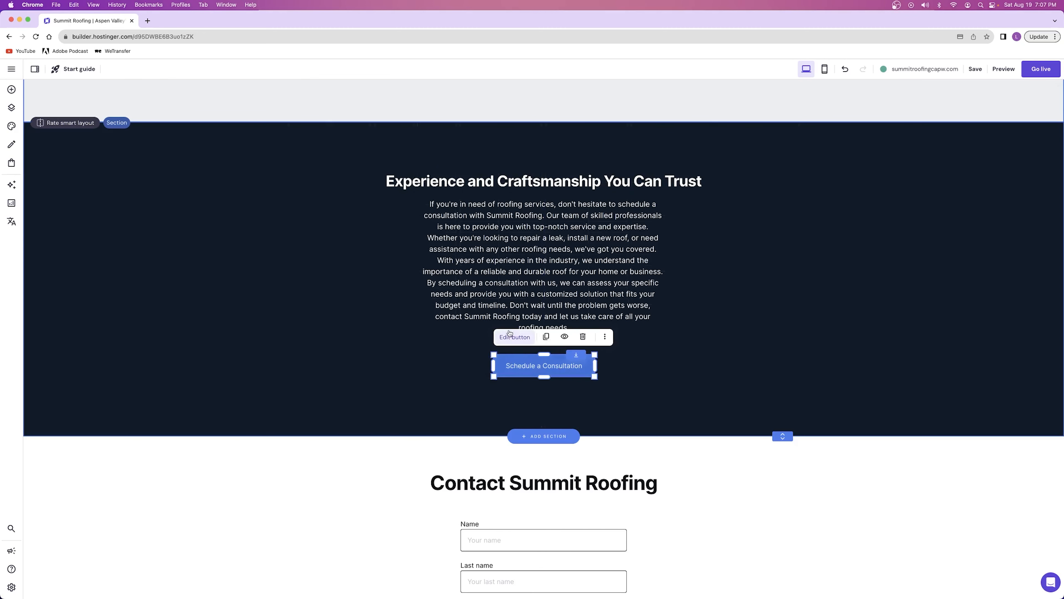
pyautogui.click(517, 341)
pyautogui.scroll(-4, 587, 335)
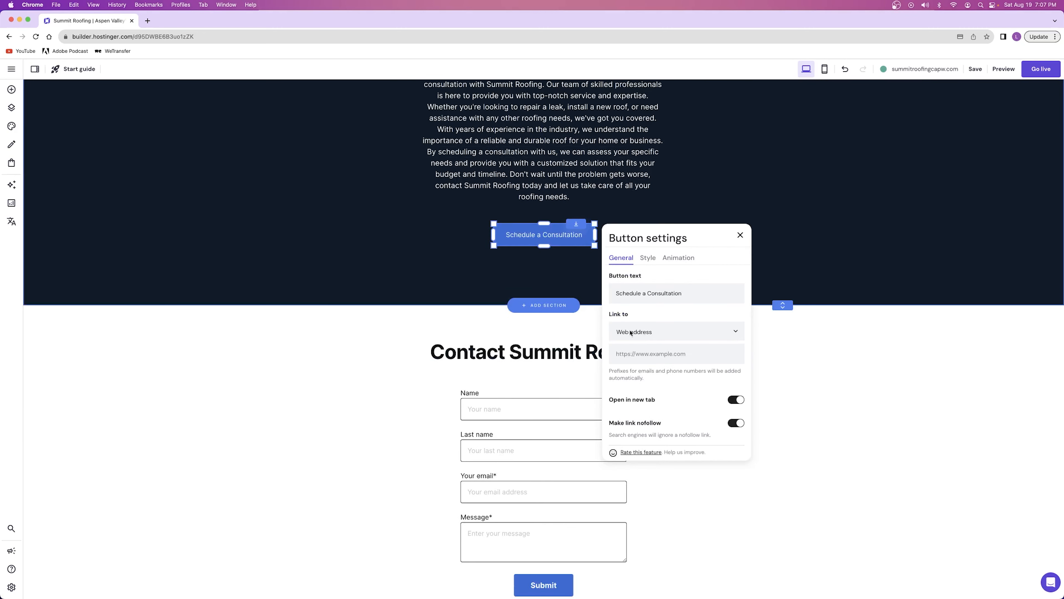
pyautogui.click(677, 332)
pyautogui.scroll(-2, 644, 367)
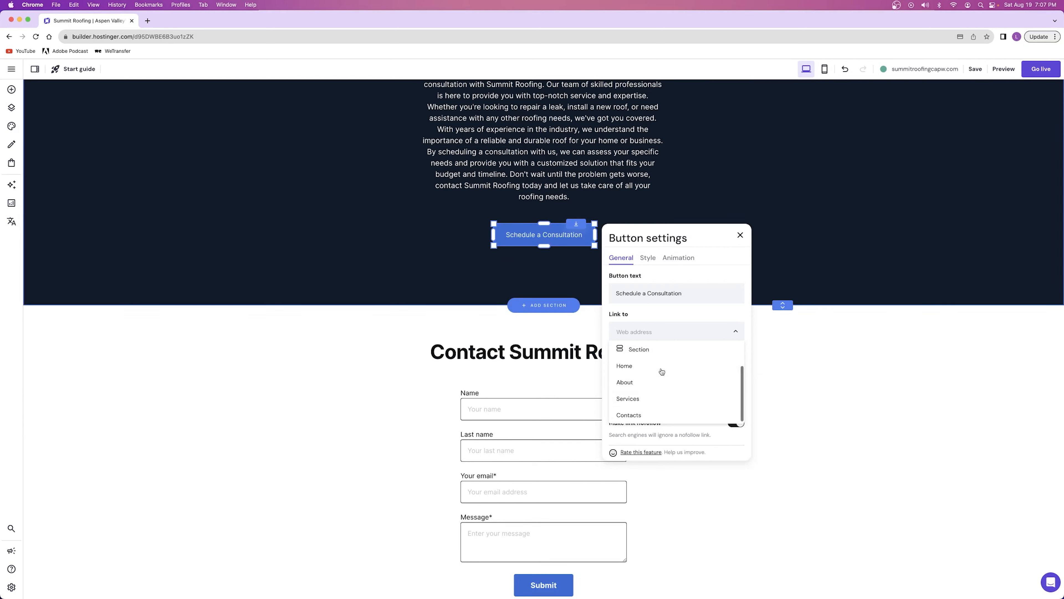
pyautogui.scroll(2, 647, 389)
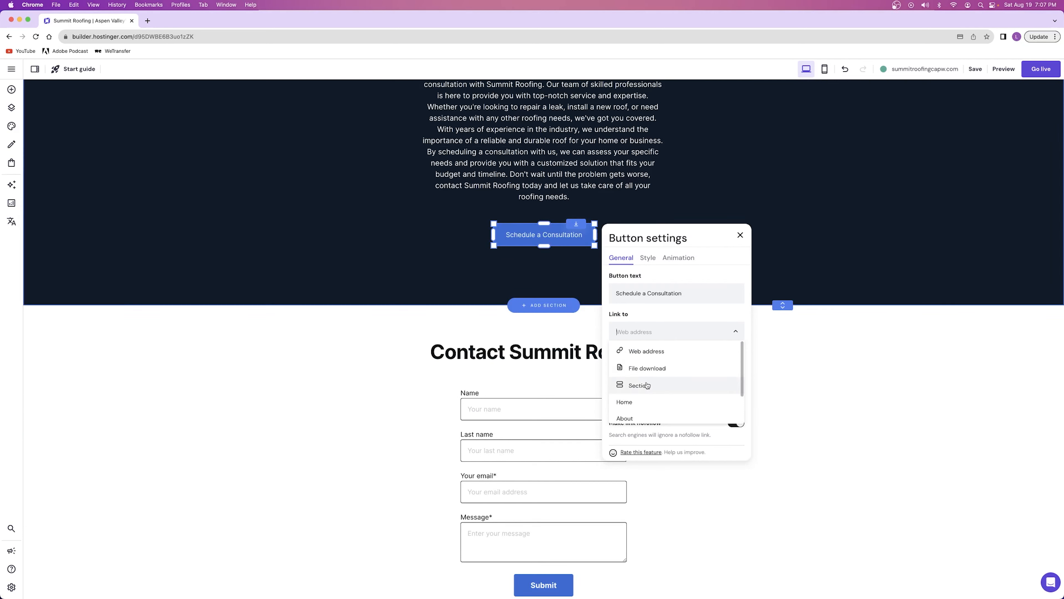
pyautogui.click(740, 235)
# On the Contacts page, move the "Get in Touch with Our Experts" subtitle down below the heading
pyautogui.scroll(-3, 620, 316)
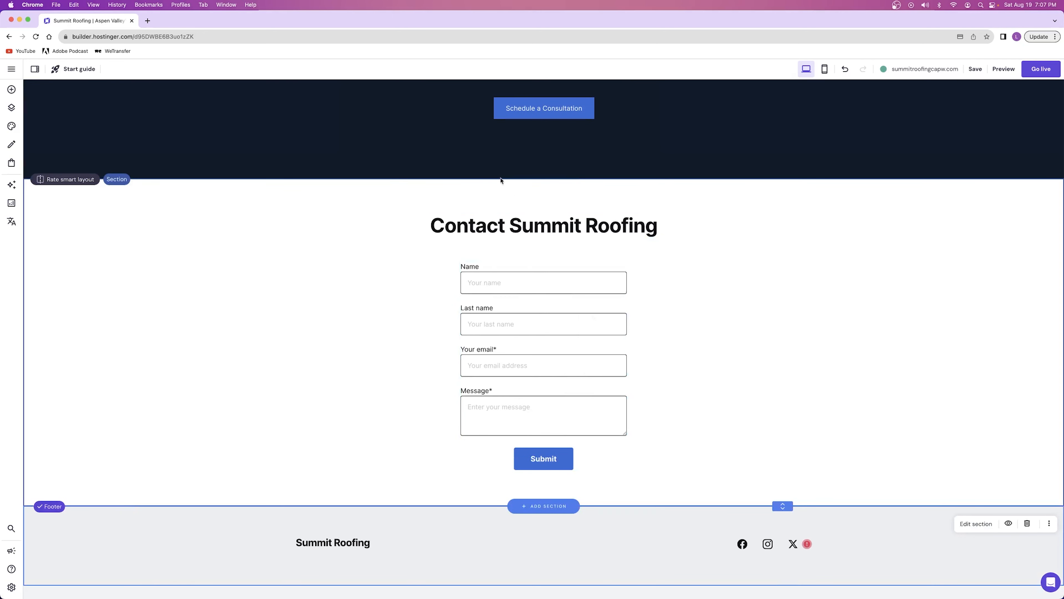
pyautogui.scroll(15, 510, 381)
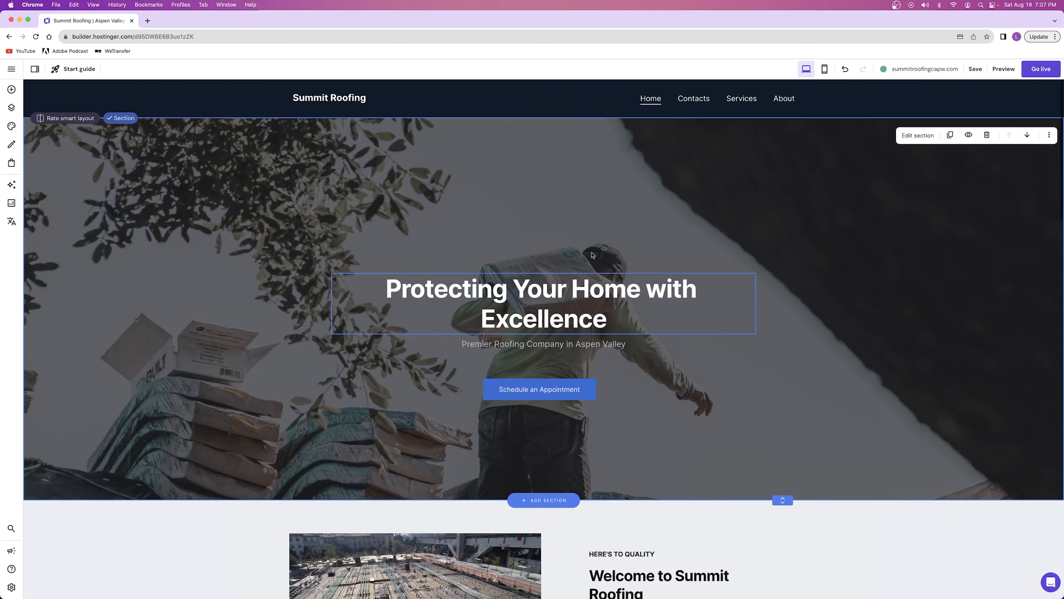
pyautogui.click(695, 100)
pyautogui.scroll(-1, 696, 102)
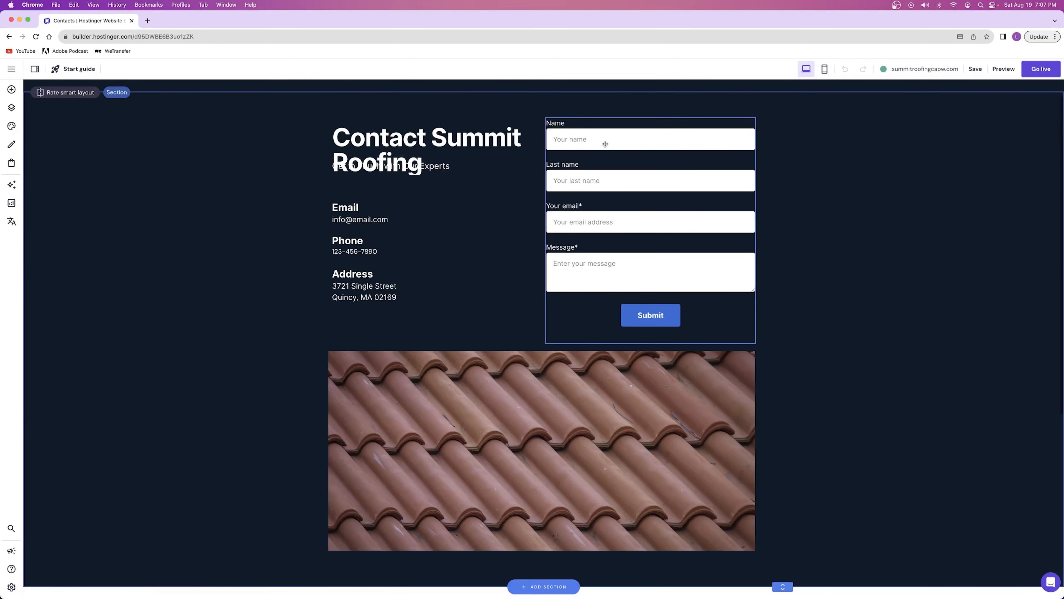
pyautogui.moveTo(446, 169); pyautogui.dragTo(450, 187)
pyautogui.click(685, 105)
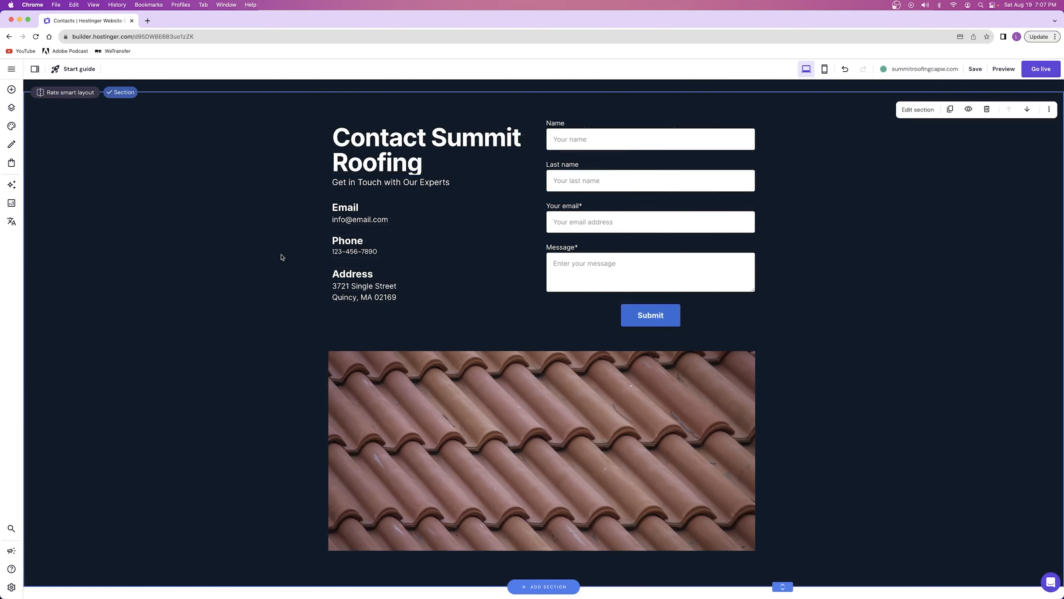
# Select the email, phone and address blocks together and move them slightly down, away from the subtitle
pyautogui.moveTo(292, 213); pyautogui.dragTo(419, 289)
pyautogui.moveTo(393, 208); pyautogui.dragTo(393, 220)
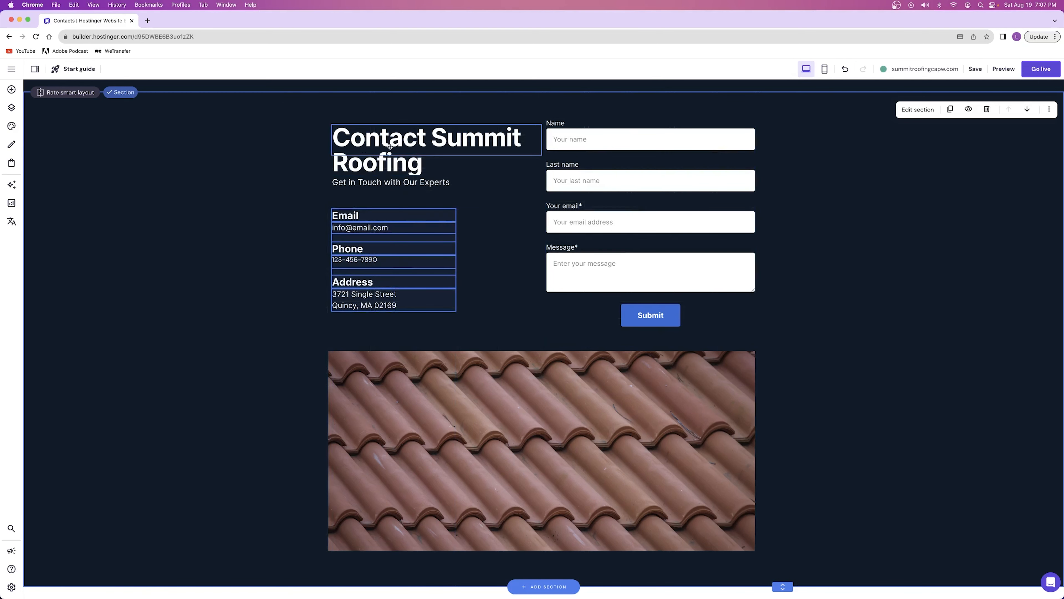
pyautogui.click(310, 209)
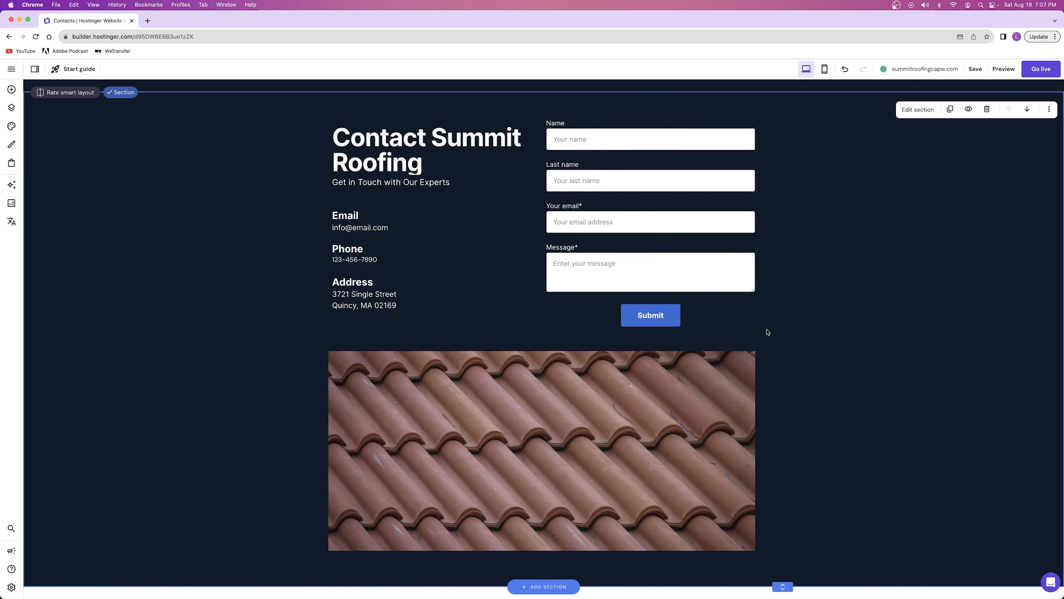
# On the Home page, add the Testimonials section with four customer photos after Our Services and extend its height at the lower edge
pyautogui.scroll(1, 611, 226)
pyautogui.click(652, 100)
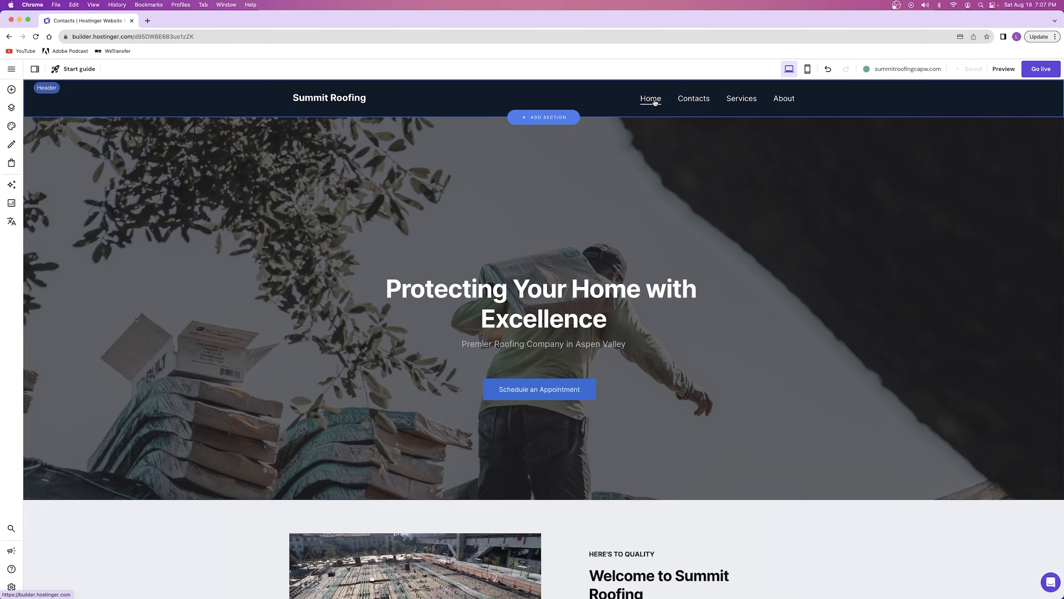
pyautogui.scroll(-20, 589, 234)
pyautogui.scroll(-5, 589, 234)
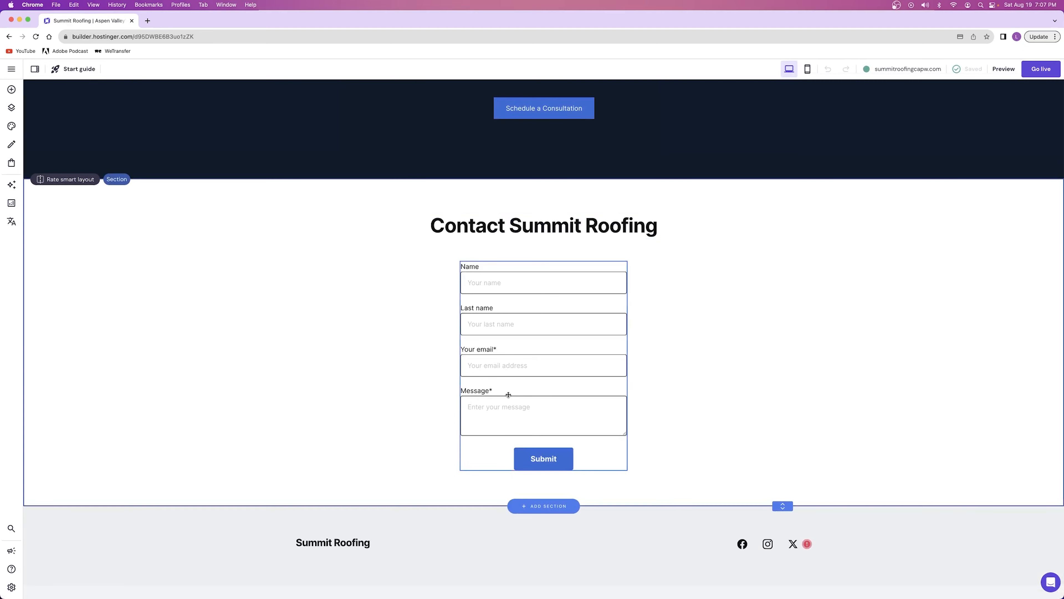
pyautogui.scroll(8, 493, 350)
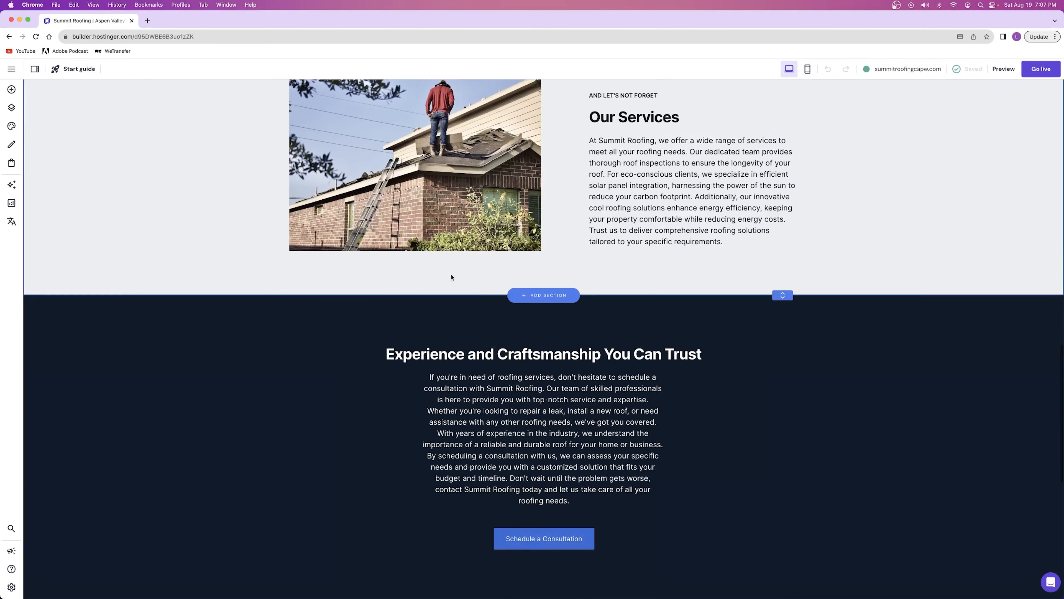
pyautogui.click(542, 295)
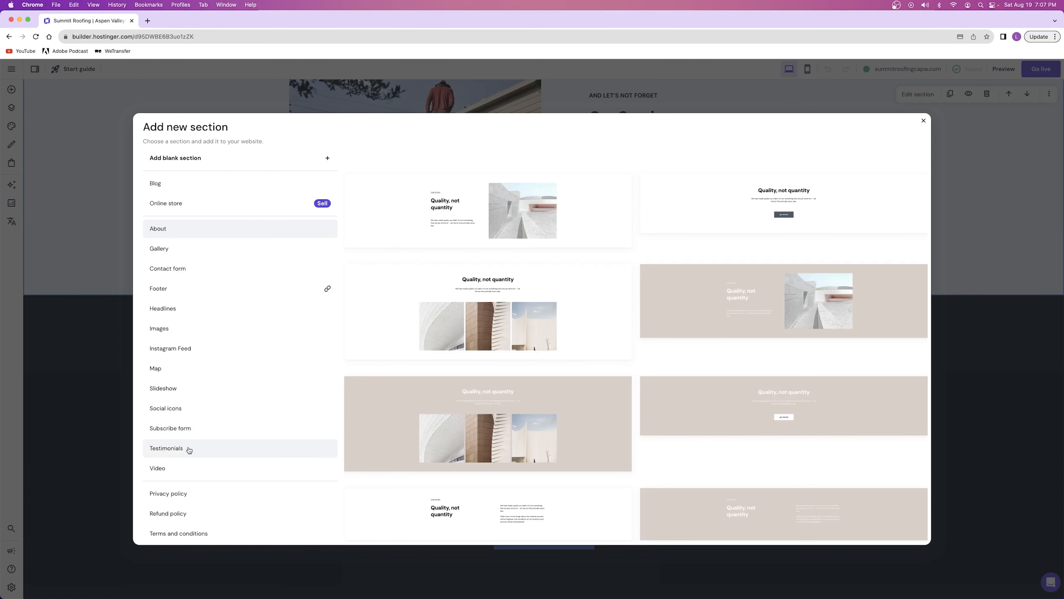
pyautogui.click(176, 447)
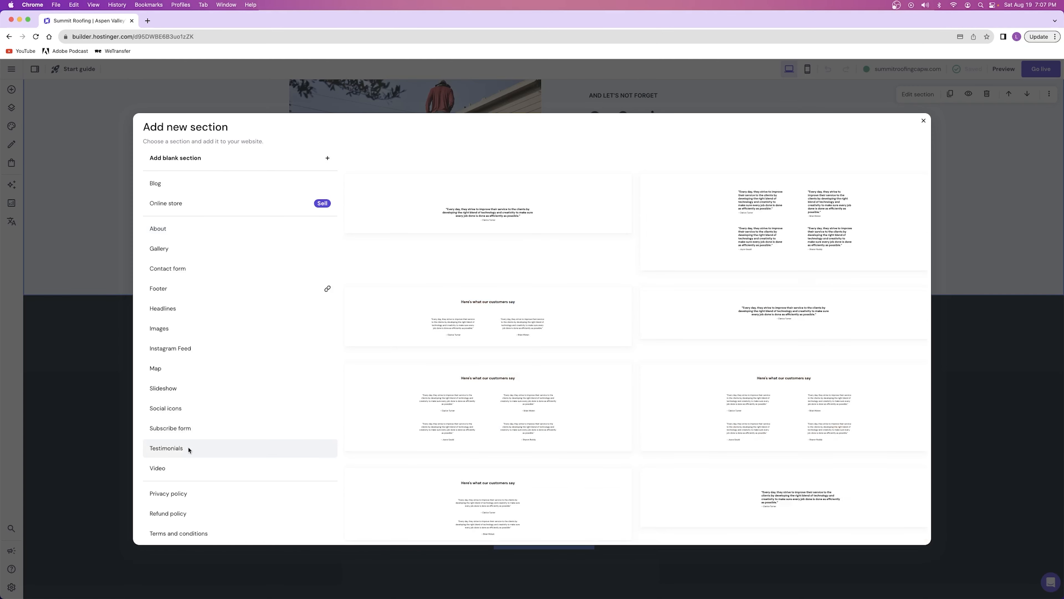
pyautogui.click(734, 408)
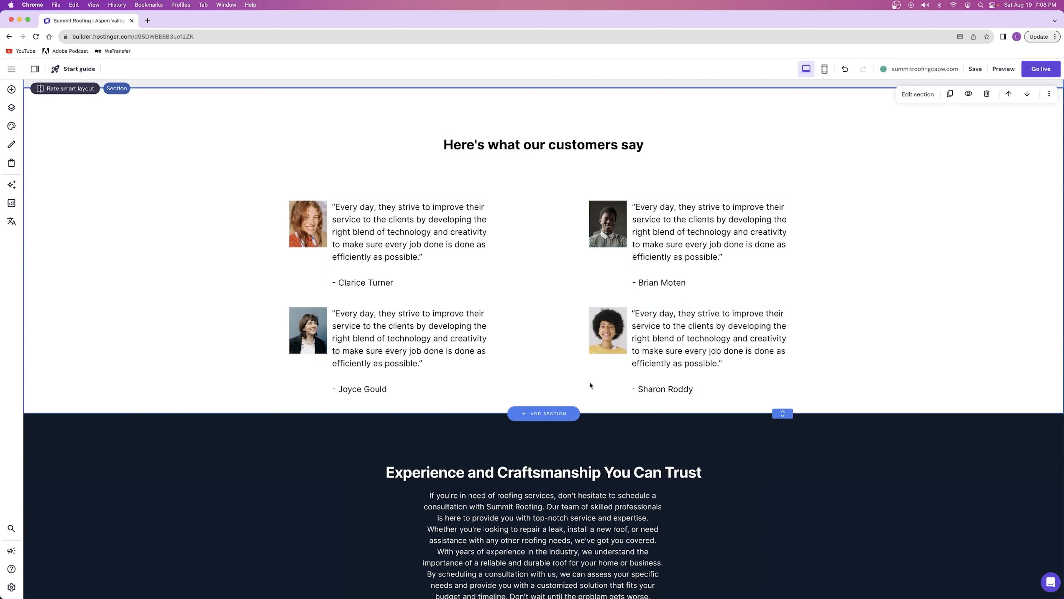
pyautogui.moveTo(782, 413); pyautogui.dragTo(782, 456)
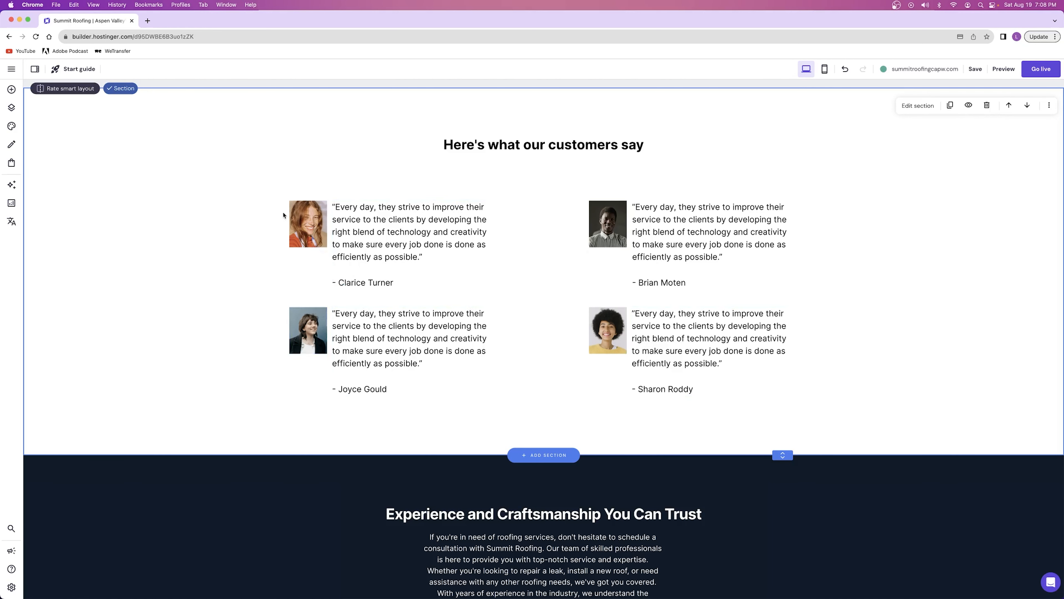
# Examine the replacement and file upload options for the first testimonial's photo, keeping the current image
pyautogui.click(309, 226)
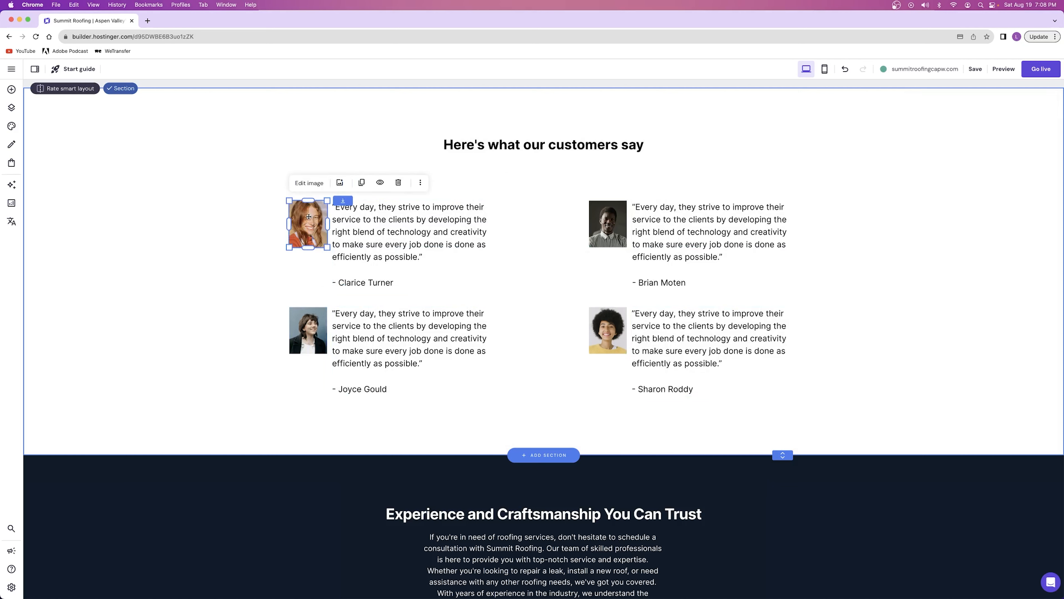
pyautogui.click(310, 184)
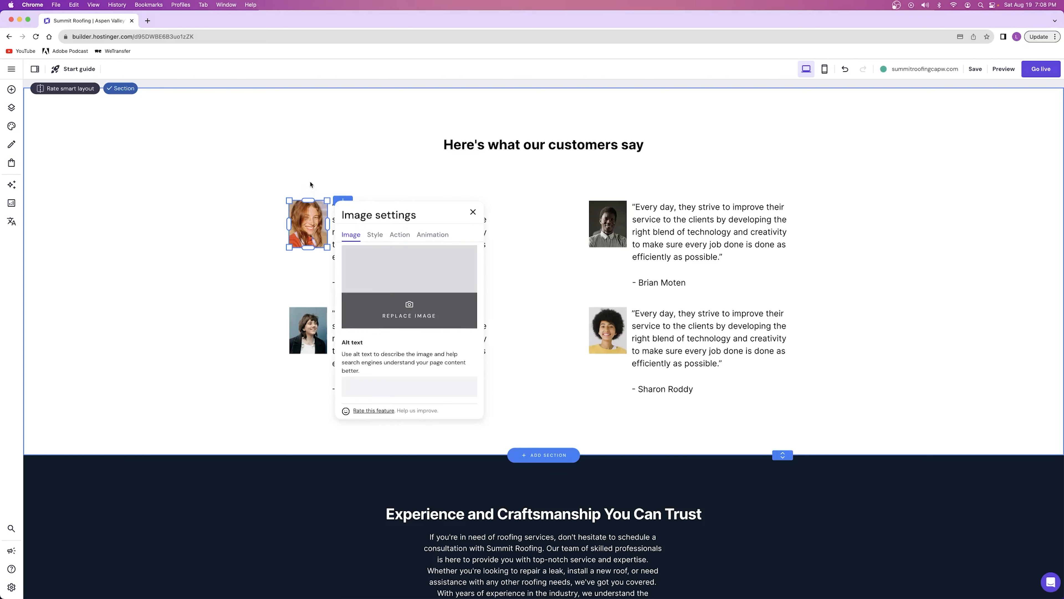
pyautogui.click(405, 311)
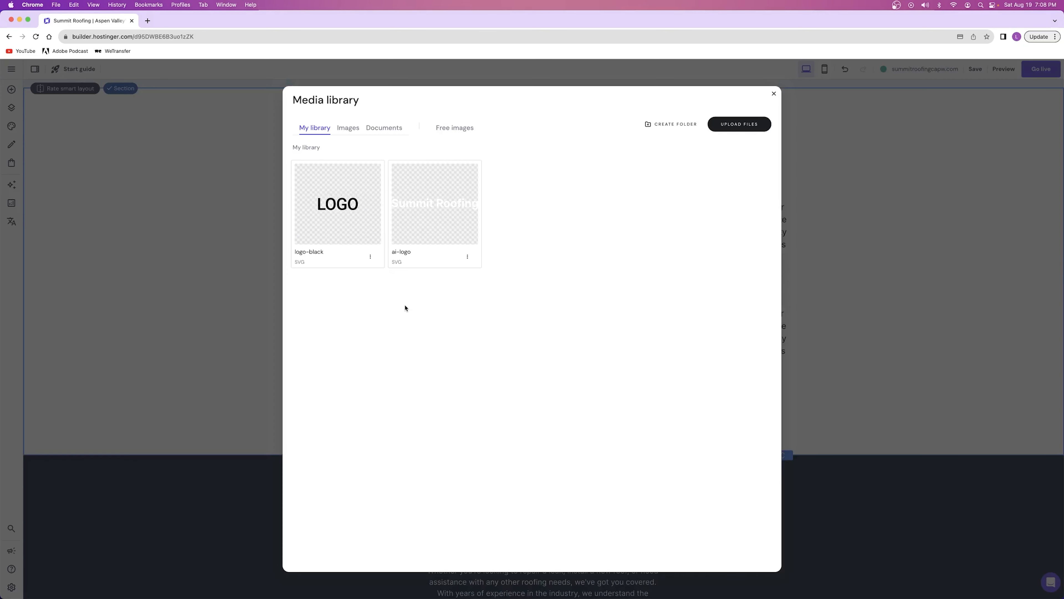
pyautogui.click(738, 125)
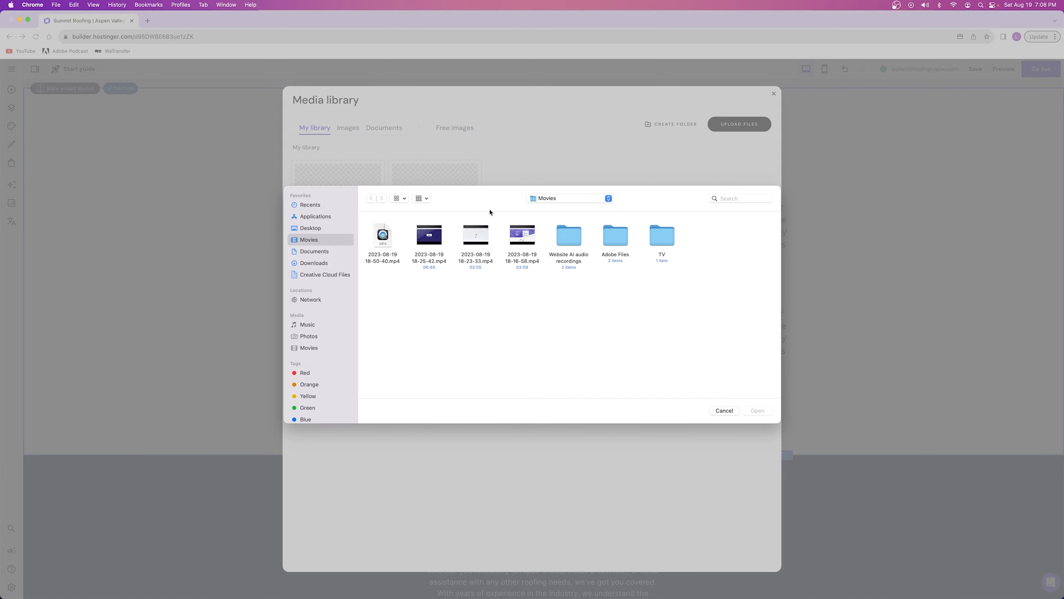
pyautogui.click(714, 412)
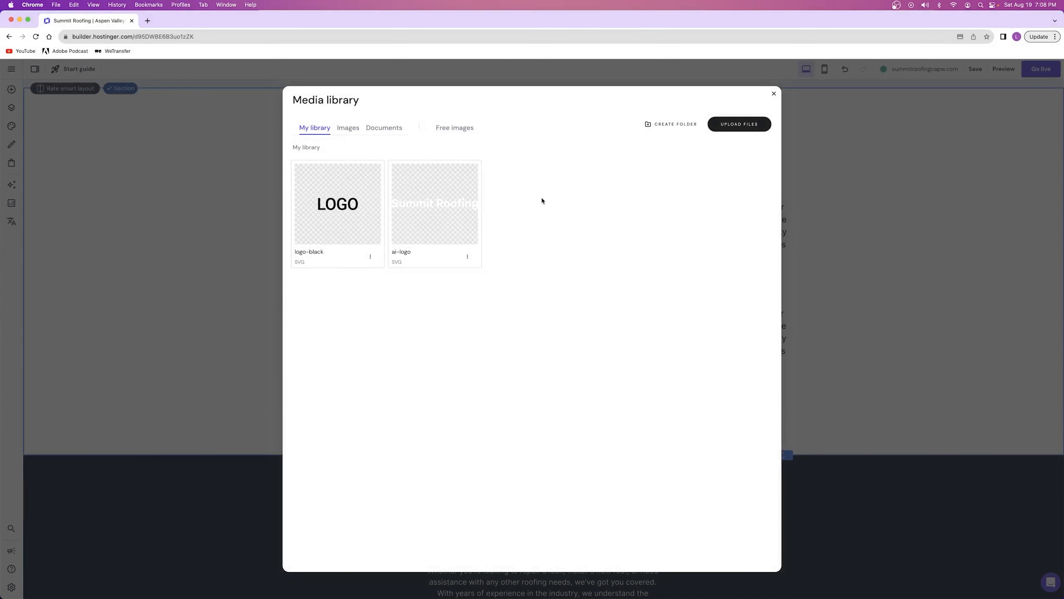
pyautogui.moveTo(355, 192)
pyautogui.click(773, 93)
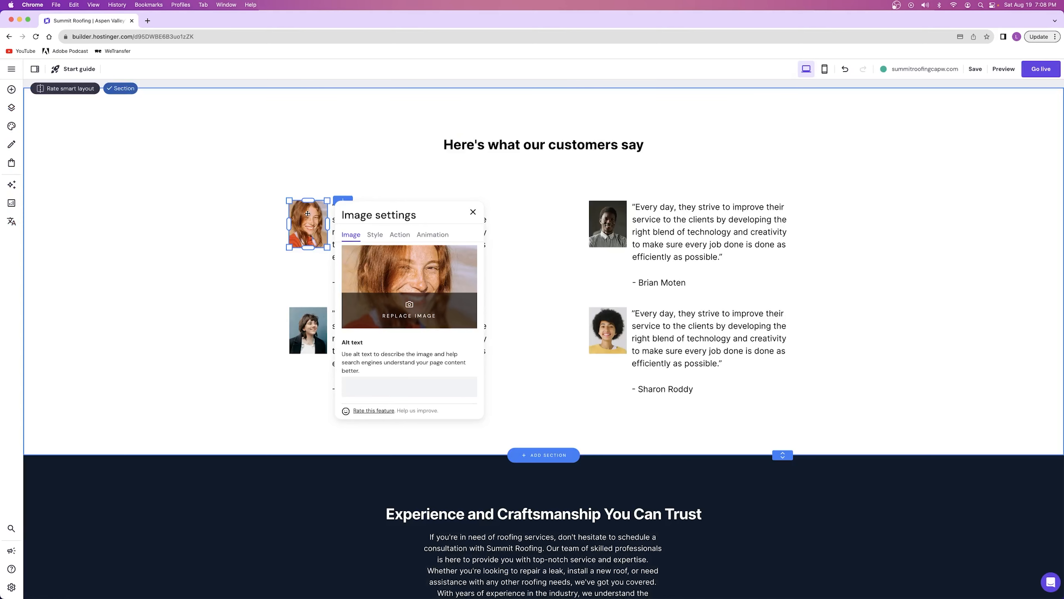
pyautogui.click(246, 289)
# Open the first testimonial's text for editing and highlight its quote and customer name without changing them
pyautogui.click(394, 225)
pyautogui.click(353, 184)
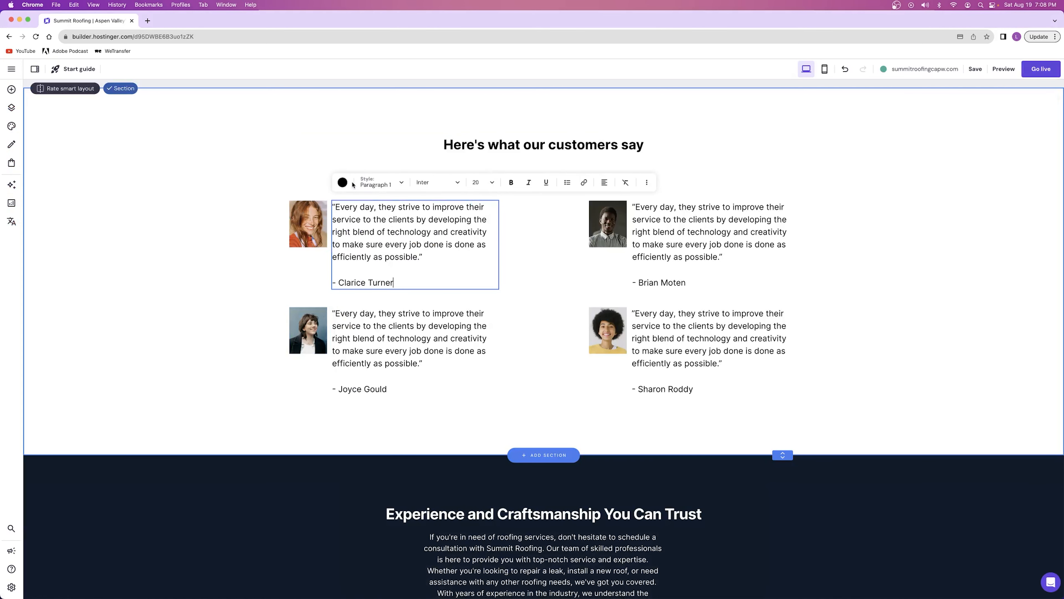
pyautogui.moveTo(338, 206); pyautogui.dragTo(418, 257)
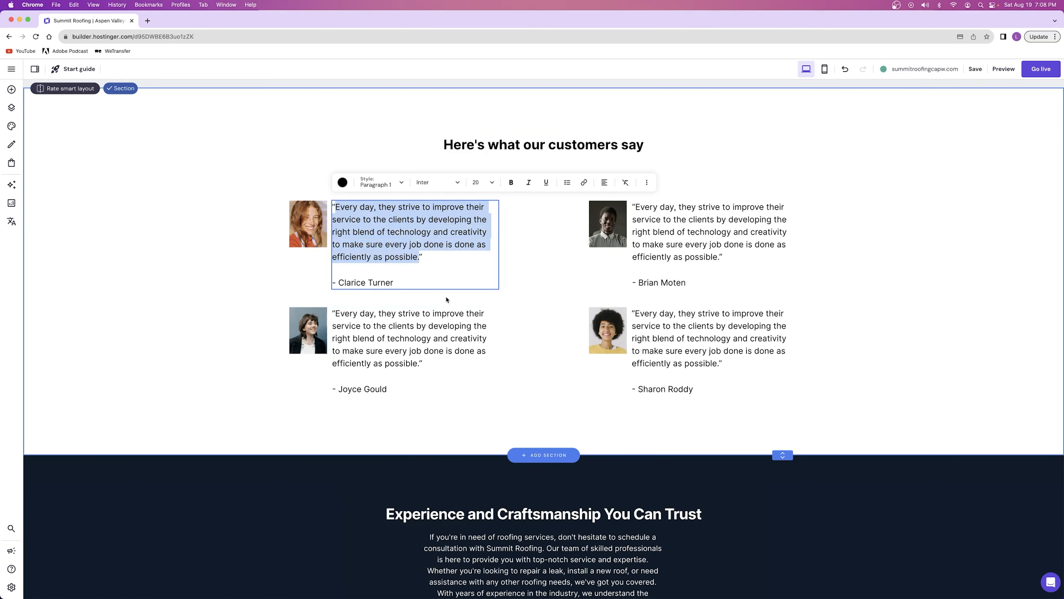
pyautogui.click(373, 221)
pyautogui.moveTo(354, 283); pyautogui.dragTo(419, 287)
pyautogui.click(420, 287)
pyautogui.click(518, 339)
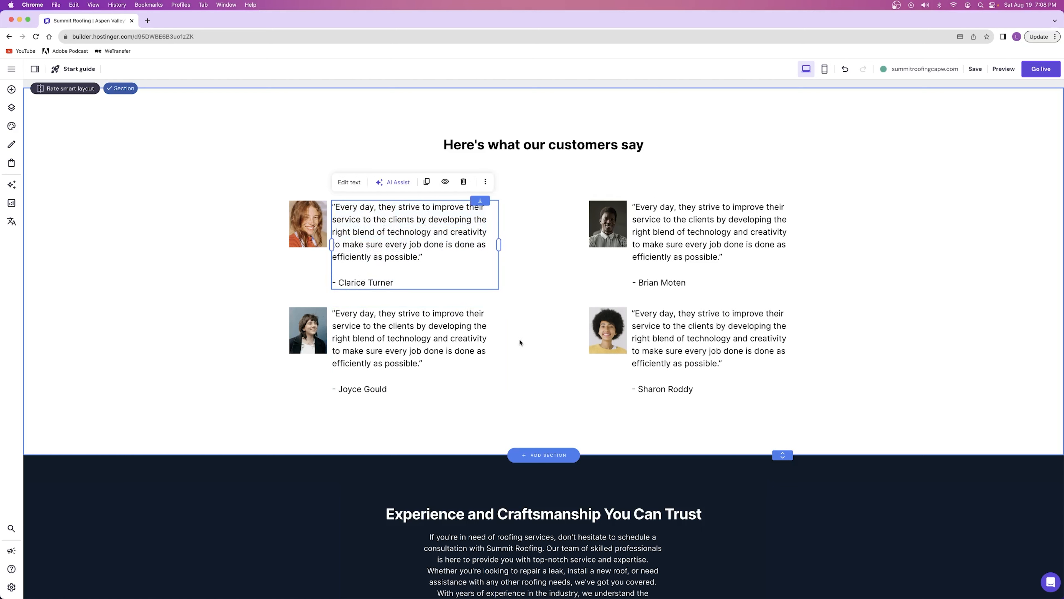
pyautogui.click(881, 169)
# Select all four testimonials with their photos and move them up closer to the "Here's what our customers say" heading
pyautogui.moveTo(306, 173); pyautogui.dragTo(686, 321)
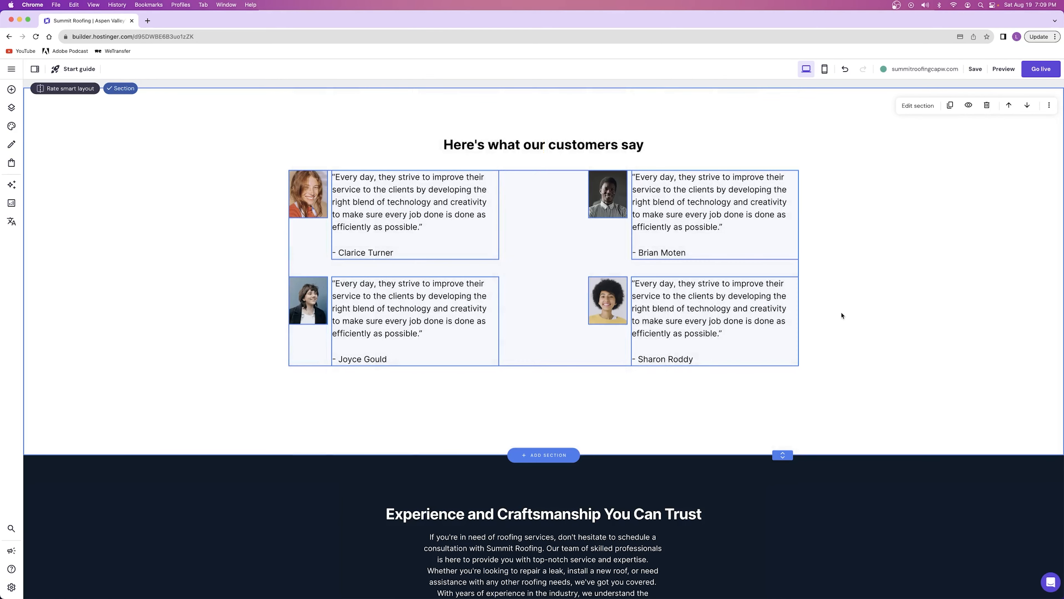
pyautogui.click(752, 135)
pyautogui.scroll(-3, 907, 276)
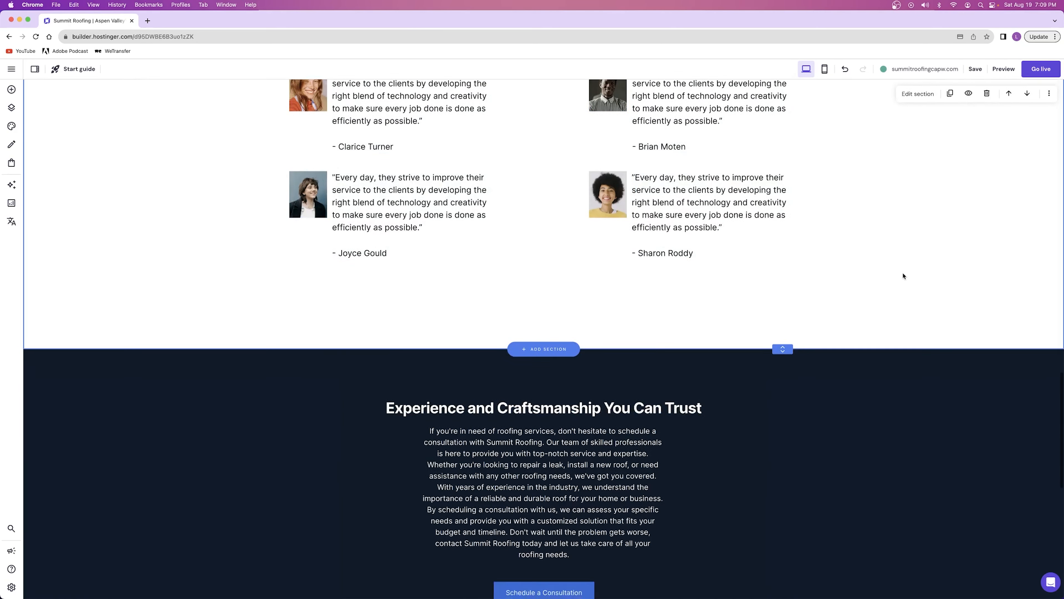
pyautogui.scroll(15, 905, 275)
pyautogui.scroll(-15, 905, 273)
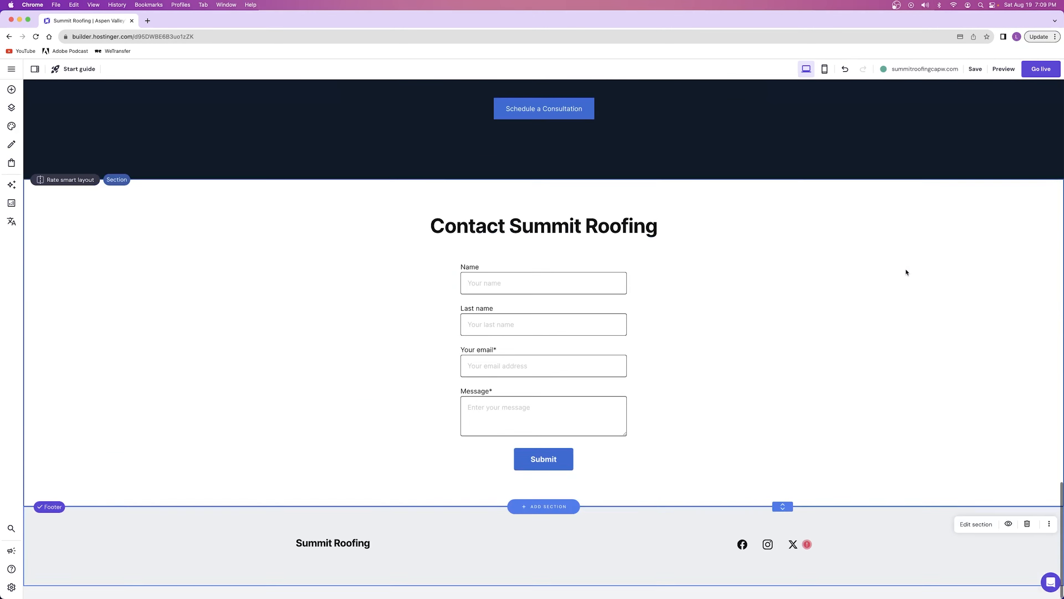
pyautogui.scroll(20, 905, 274)
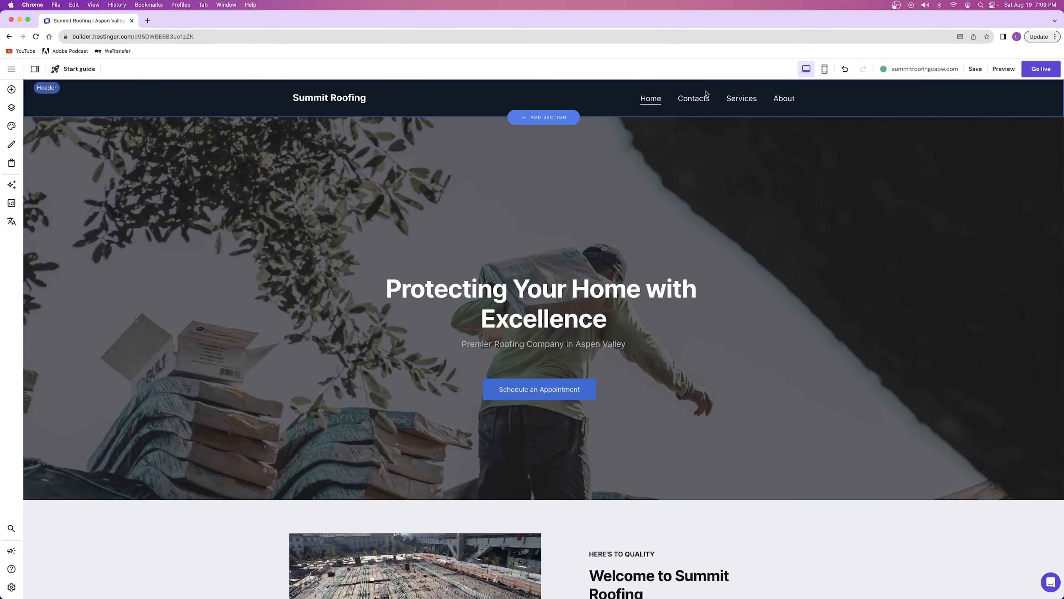
# On the Contacts page, set the address of the map beside the roof photo to "austin tx"
pyautogui.click(694, 99)
pyautogui.scroll(-1, 696, 100)
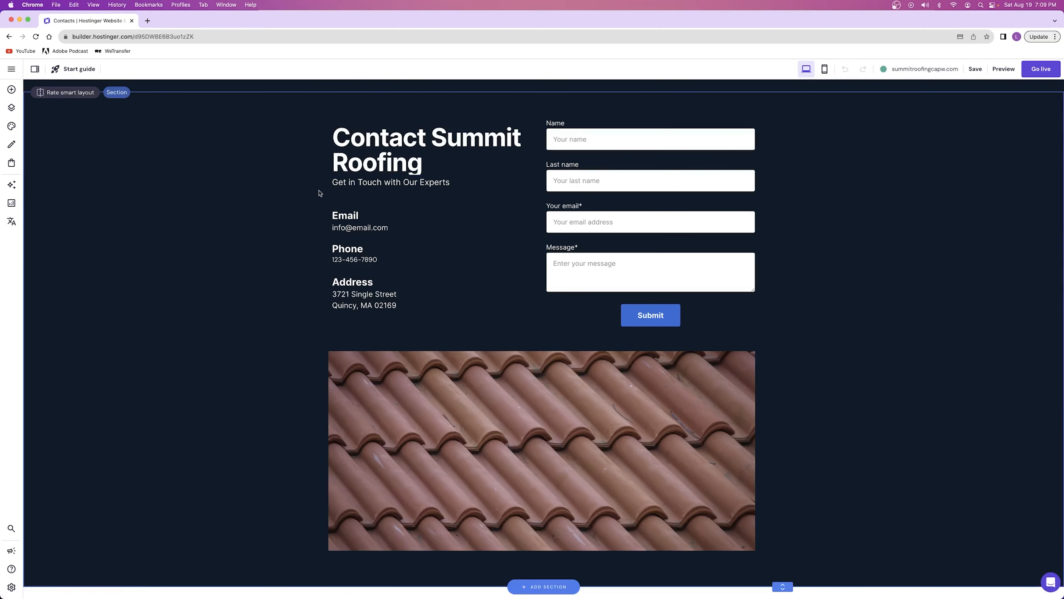
pyautogui.scroll(-6, 451, 178)
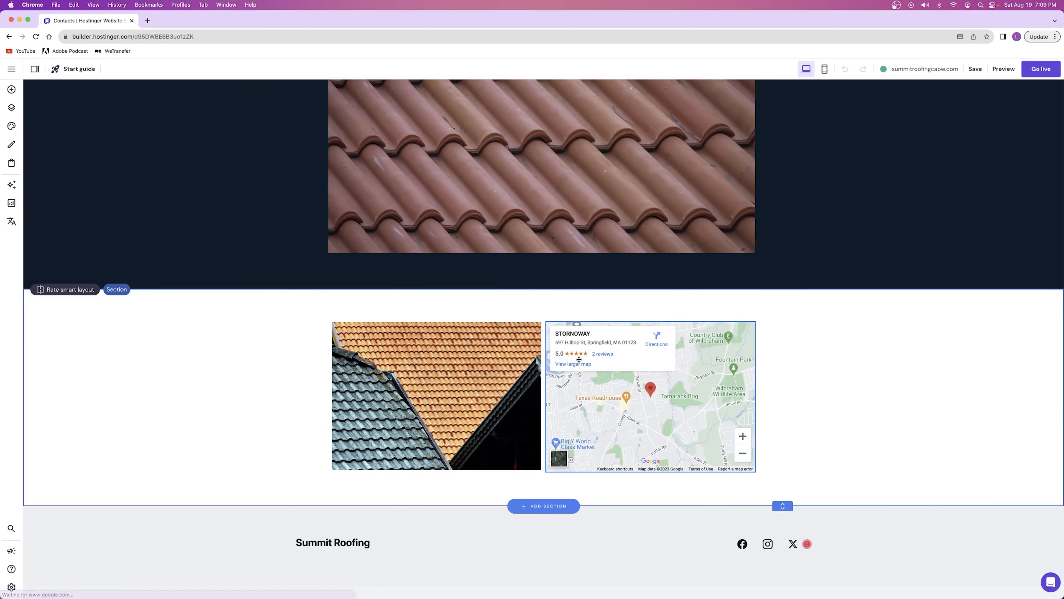
pyautogui.click(622, 398)
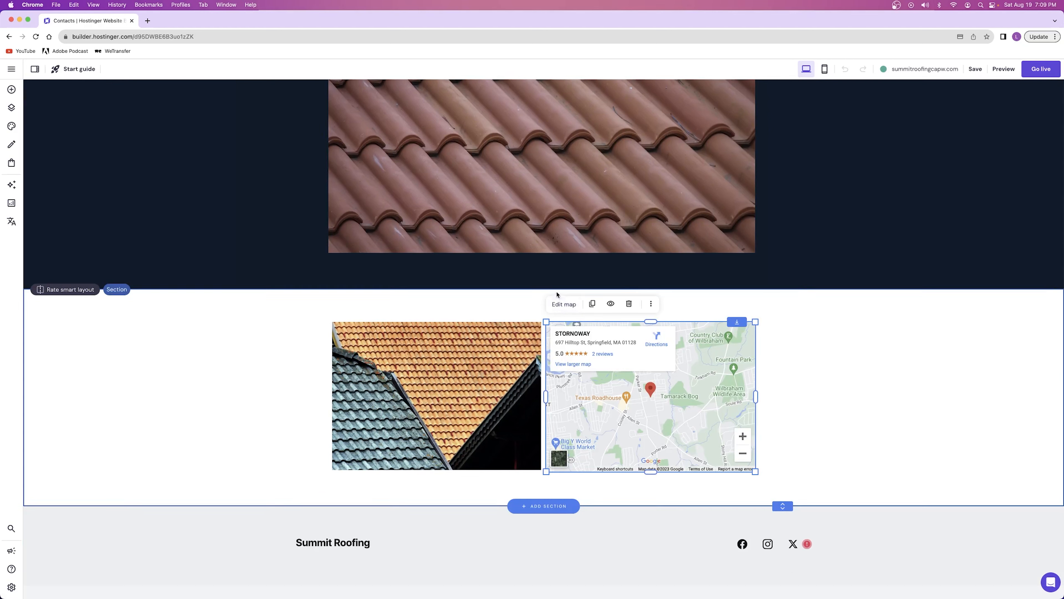
pyautogui.click(565, 305)
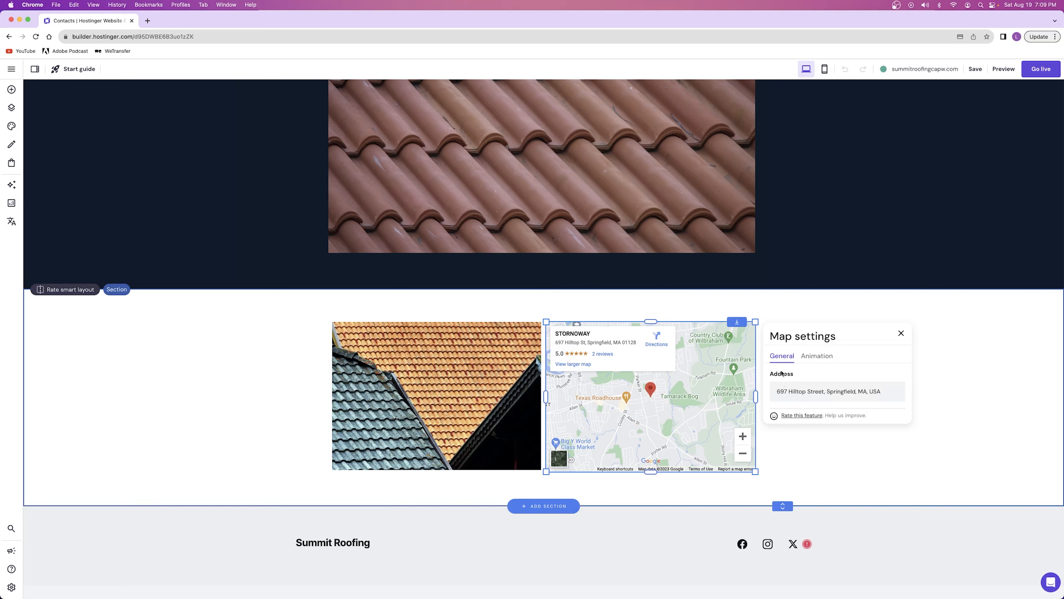
pyautogui.tripleClick(801, 390)
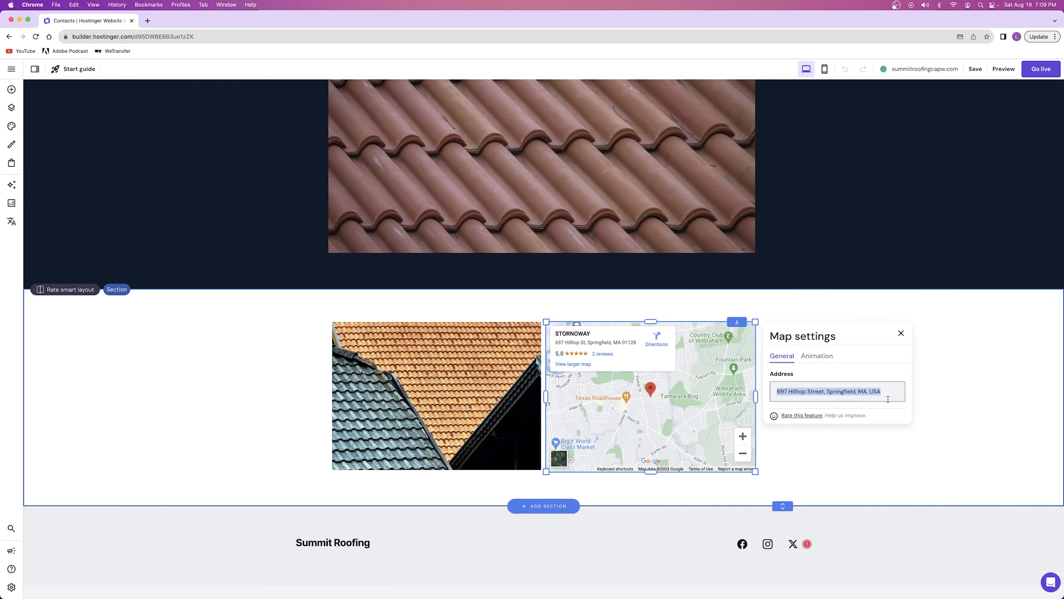
pyautogui.write('austin tx')
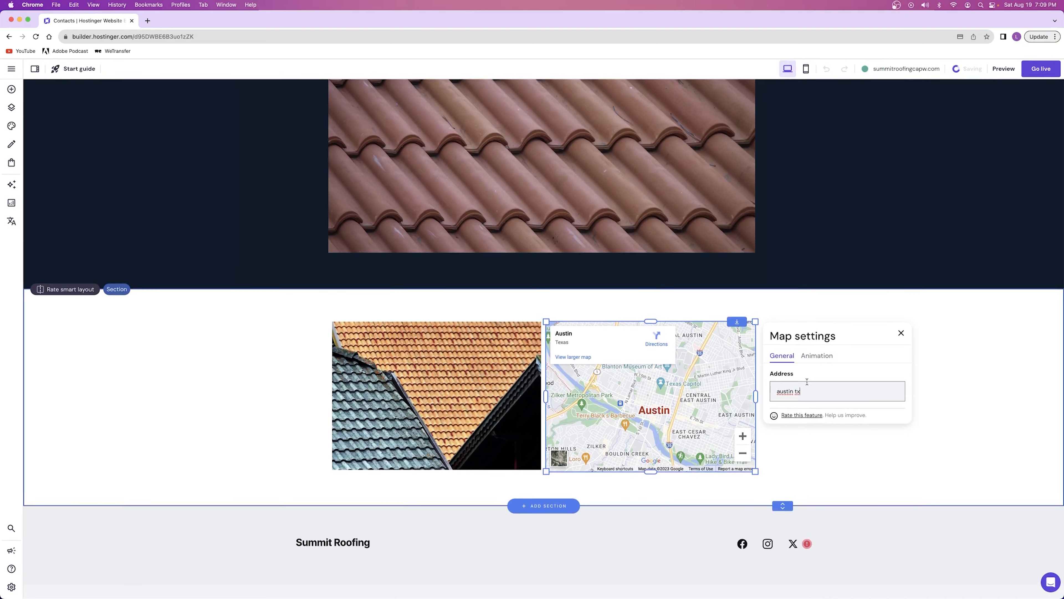
pyautogui.click(821, 379)
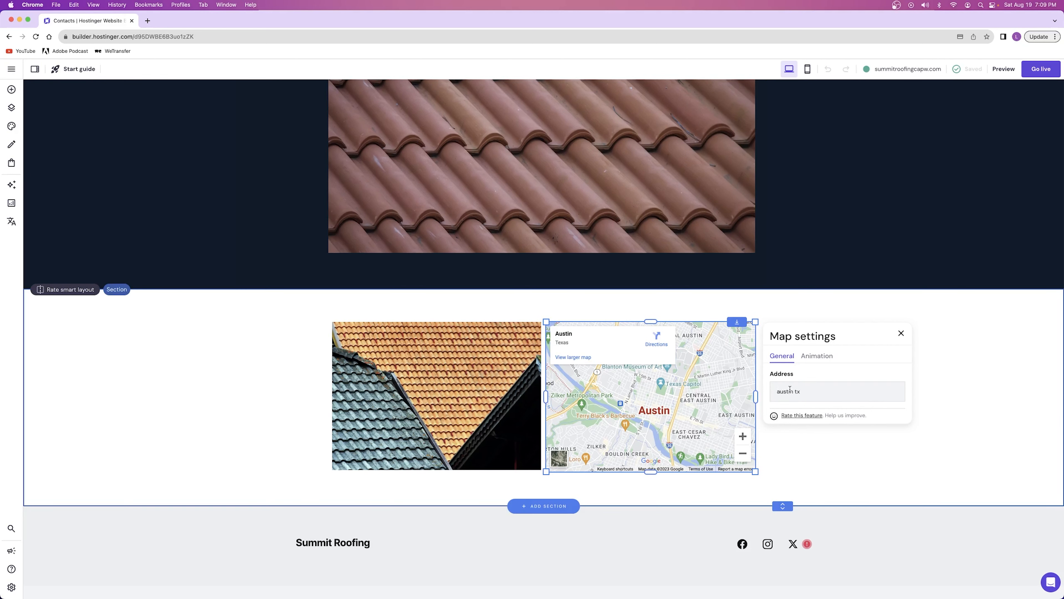
# Set the map's animation to Fade and close its settings
pyautogui.click(815, 356)
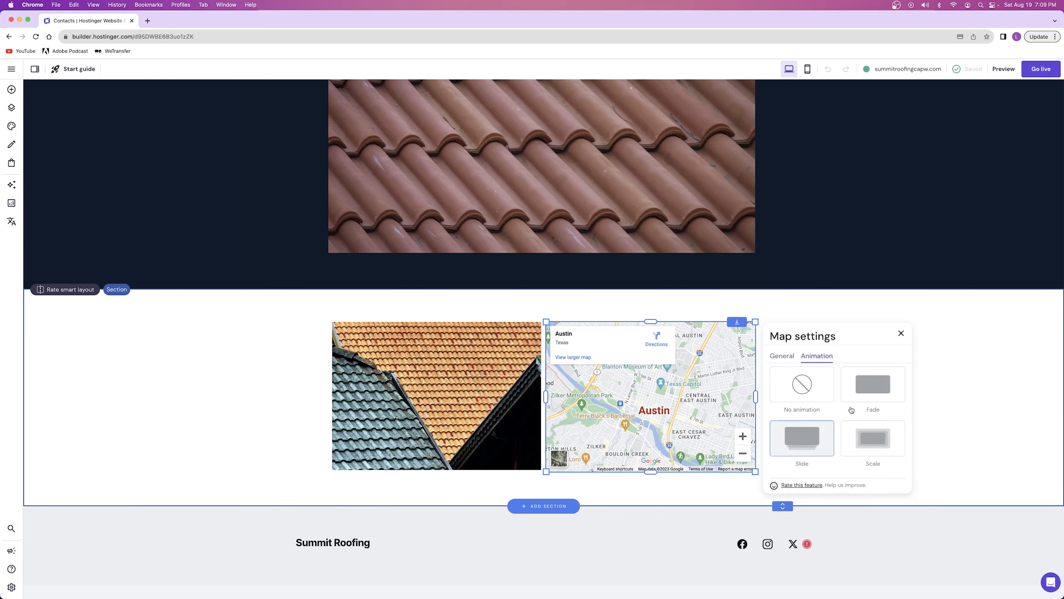
pyautogui.click(871, 396)
pyautogui.click(879, 390)
pyautogui.click(779, 356)
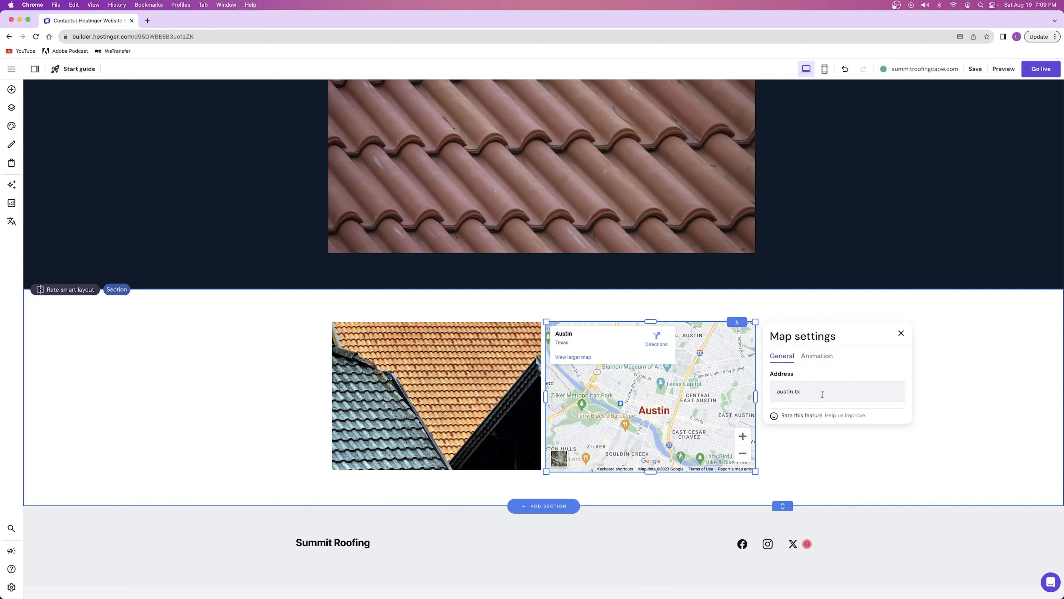
pyautogui.click(902, 333)
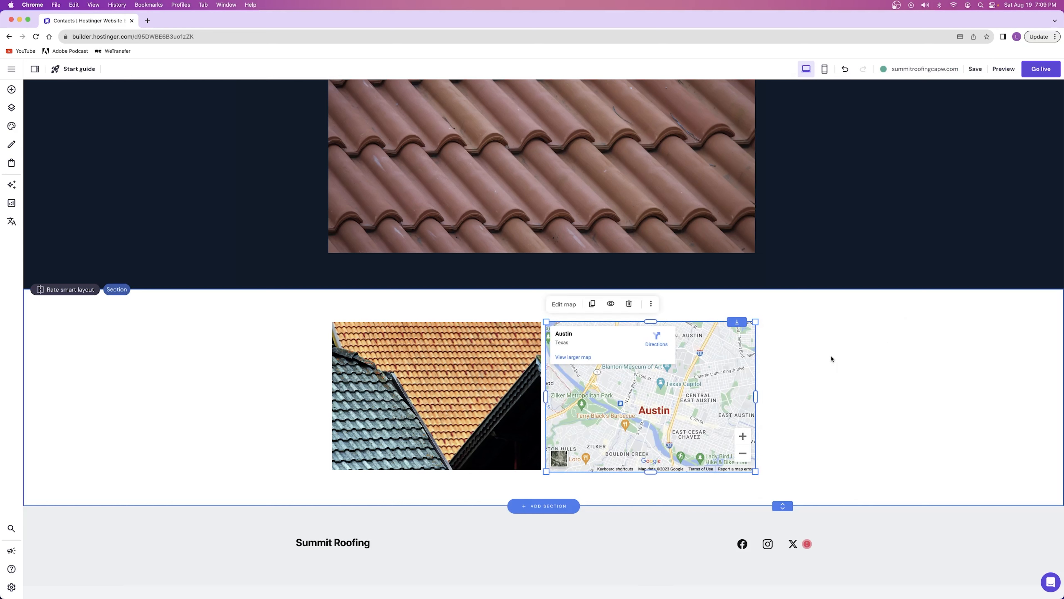
pyautogui.click(877, 396)
# Examine the free image and file upload options for replacing the roof photo beside the map, keeping the current photo
pyautogui.click(433, 406)
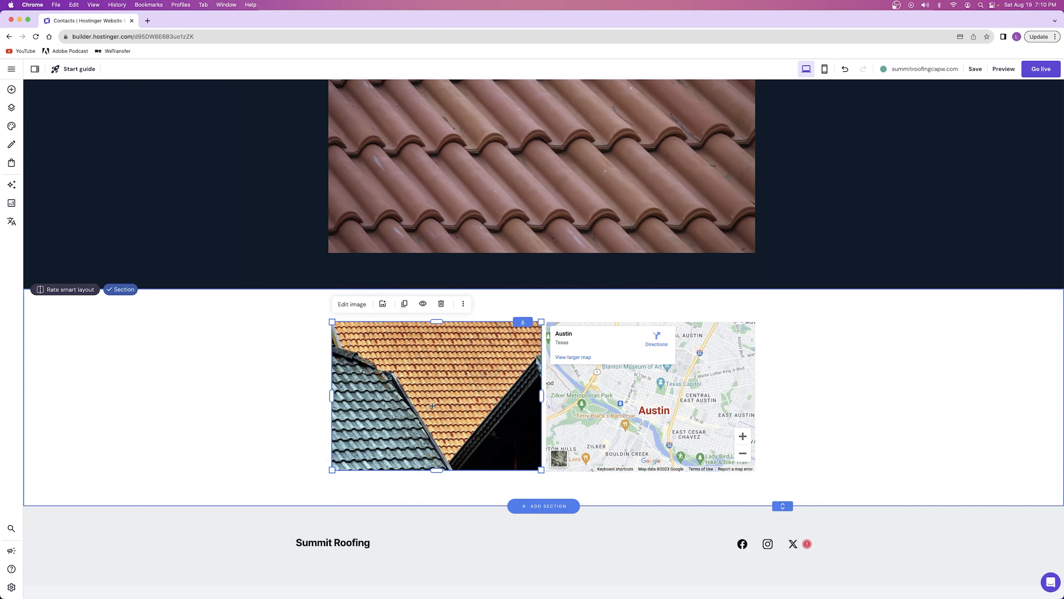
pyautogui.click(351, 304)
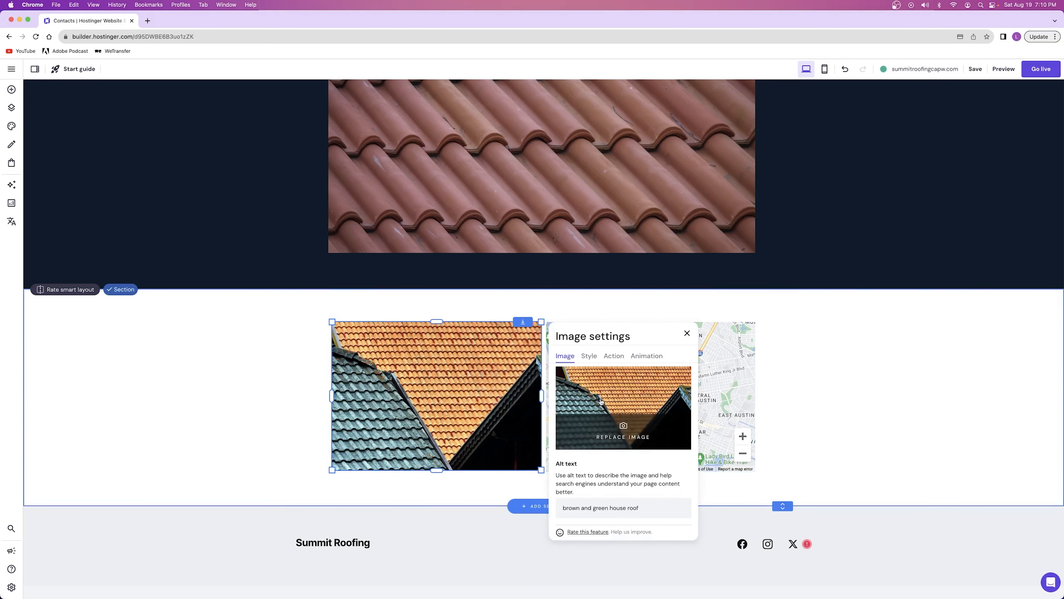
pyautogui.click(601, 402)
pyautogui.click(456, 129)
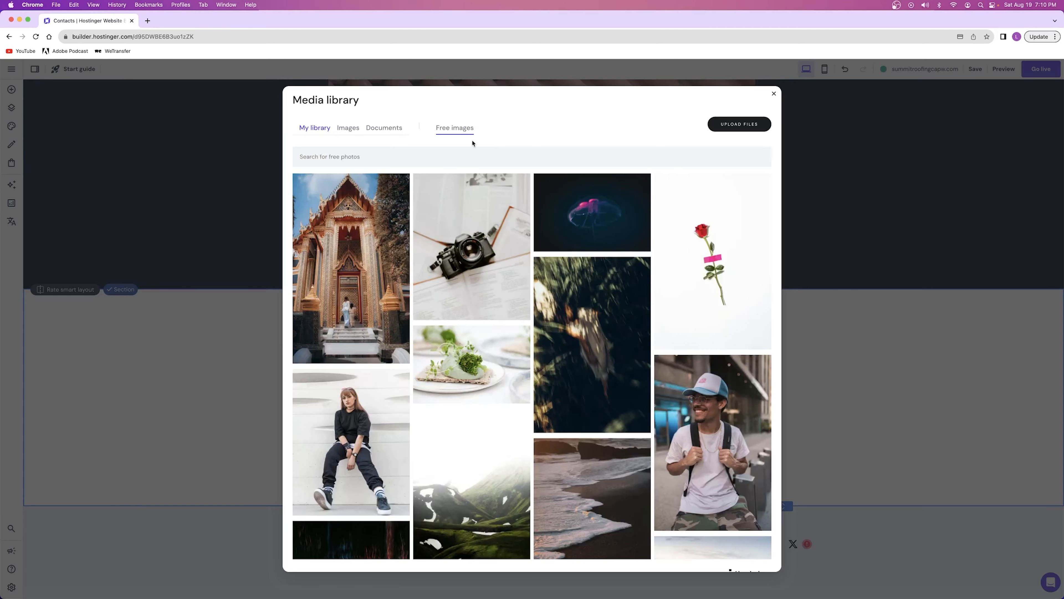
pyautogui.click(744, 127)
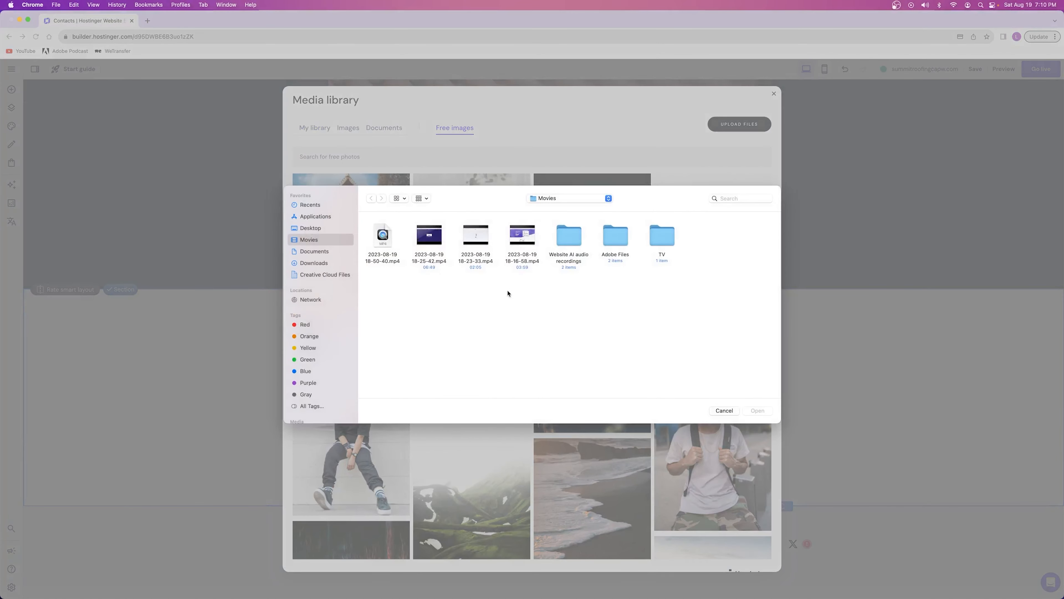
pyautogui.click(724, 410)
pyautogui.press('Escape')
# Open the Services page and review its service images, headings and descriptions
pyautogui.scroll(3, 493, 350)
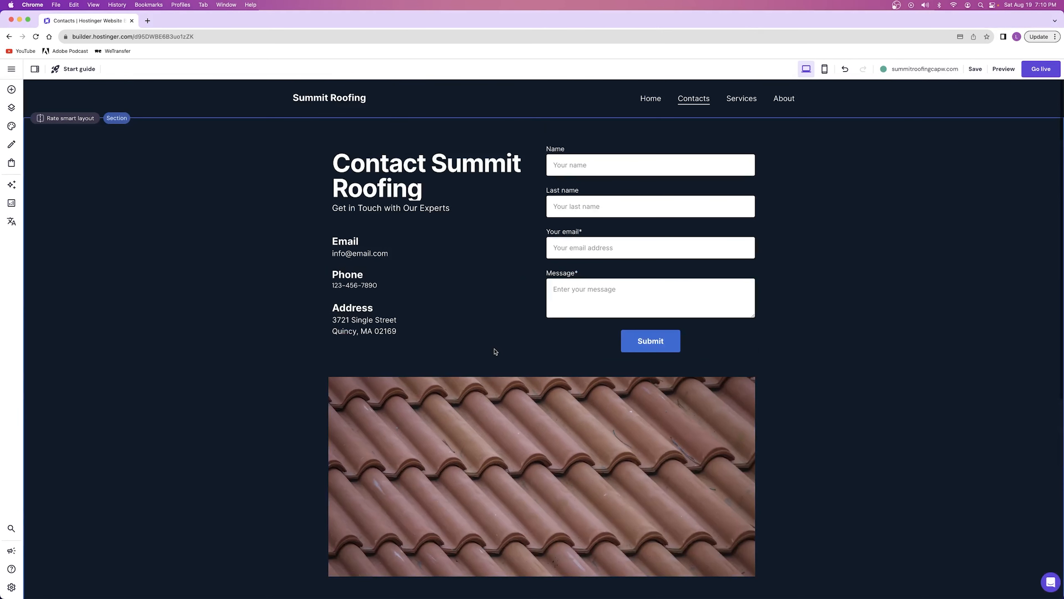
pyautogui.click(746, 104)
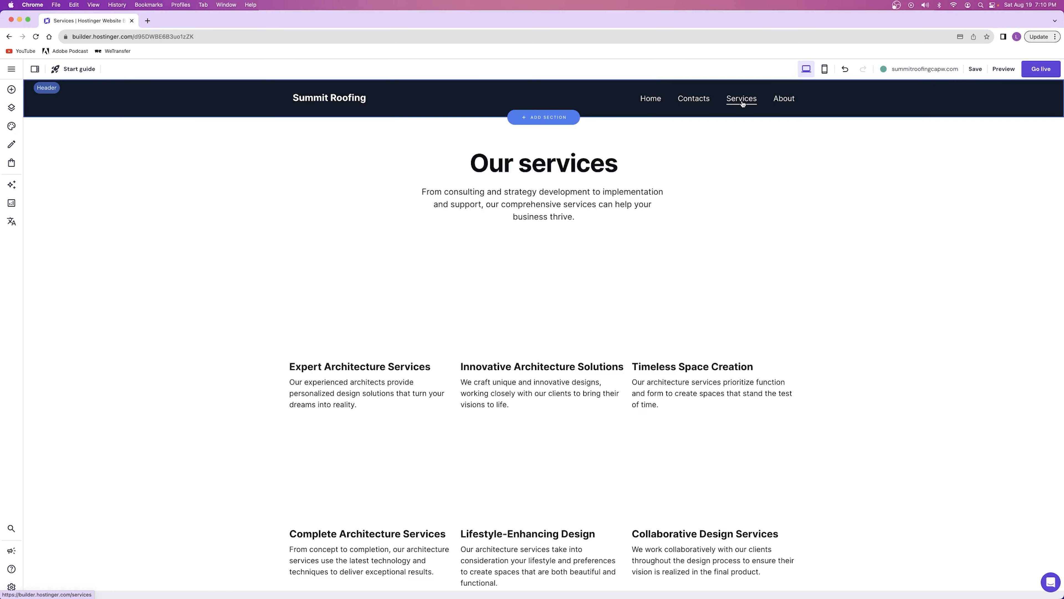
pyautogui.scroll(-3, 673, 148)
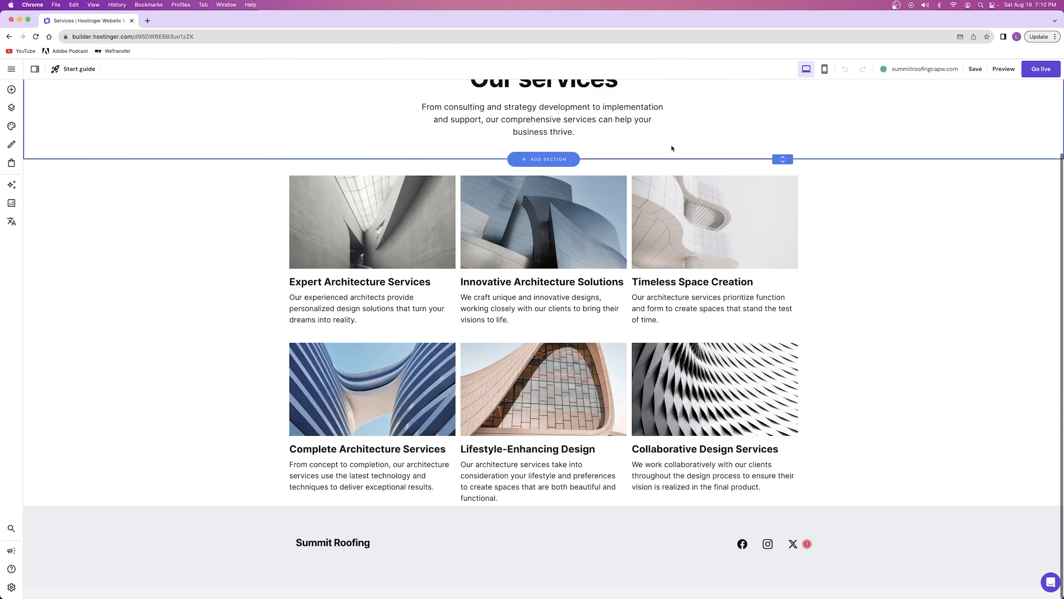
pyautogui.scroll(3, 655, 145)
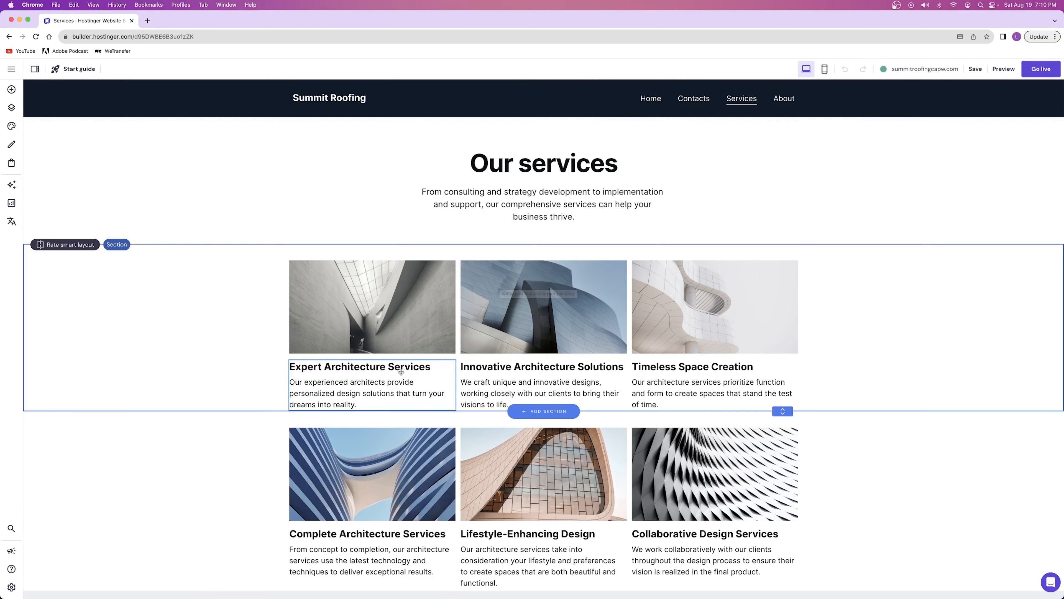
pyautogui.scroll(-2, 405, 368)
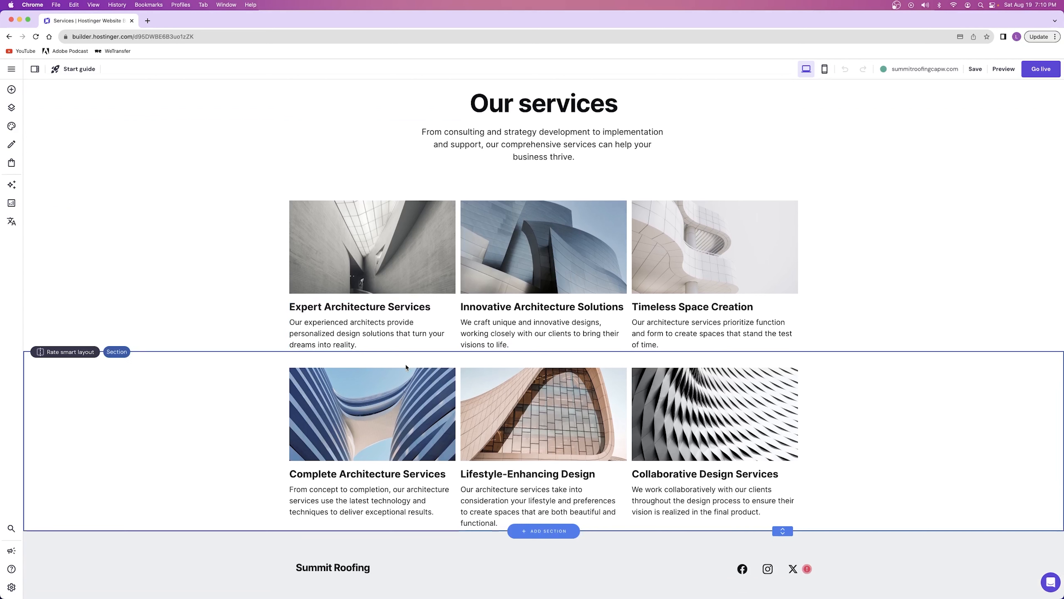
# Open the Expert Architecture Services text for editing and highlight its description without changing it
pyautogui.click(380, 346)
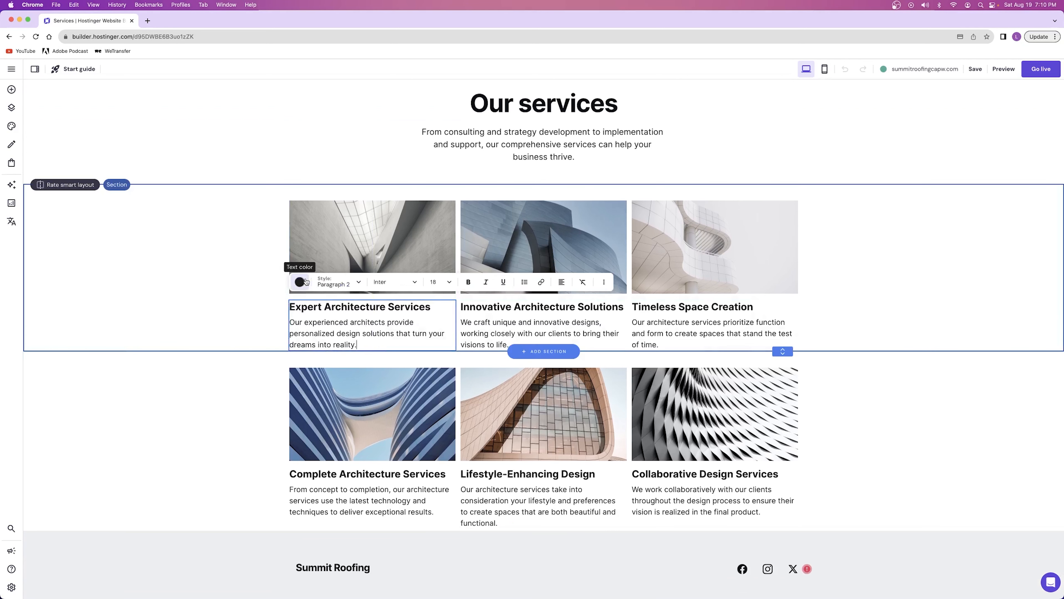
pyautogui.click(340, 306)
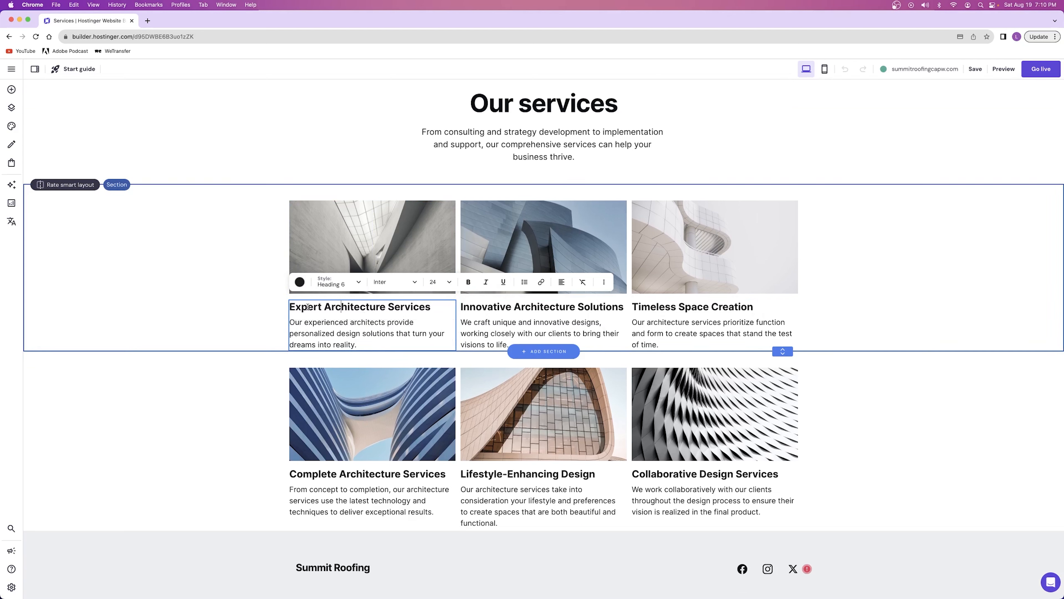
pyautogui.moveTo(296, 322); pyautogui.dragTo(370, 341)
pyautogui.click(371, 341)
# Select in turn the Innovative Architecture Solutions and Timeless Space Creation texts and the Lifestyle-Enhancing Design and Collaborative Design Services images
pyautogui.click(479, 310)
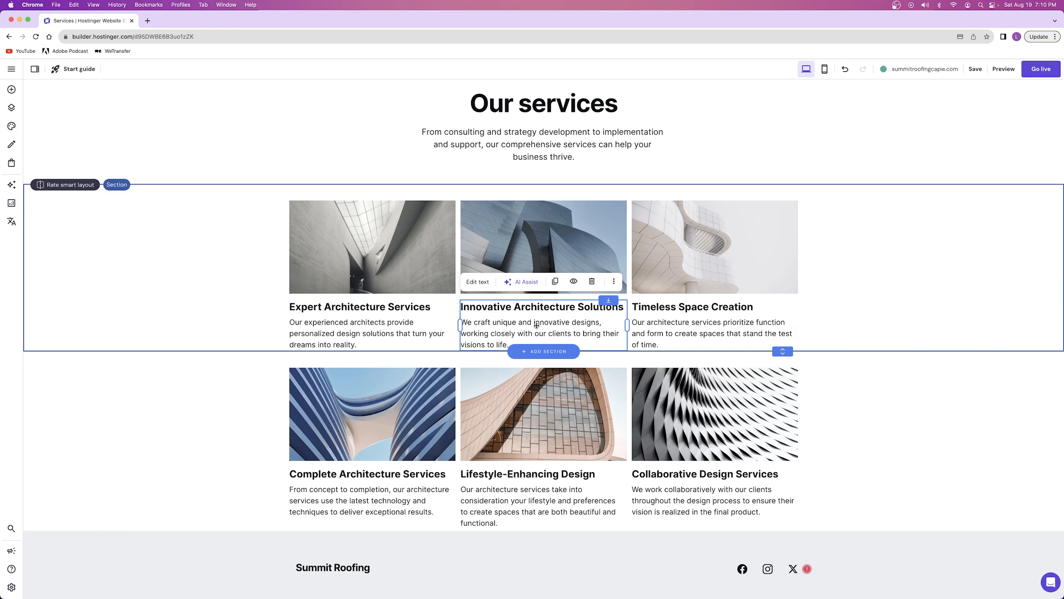
pyautogui.click(676, 313)
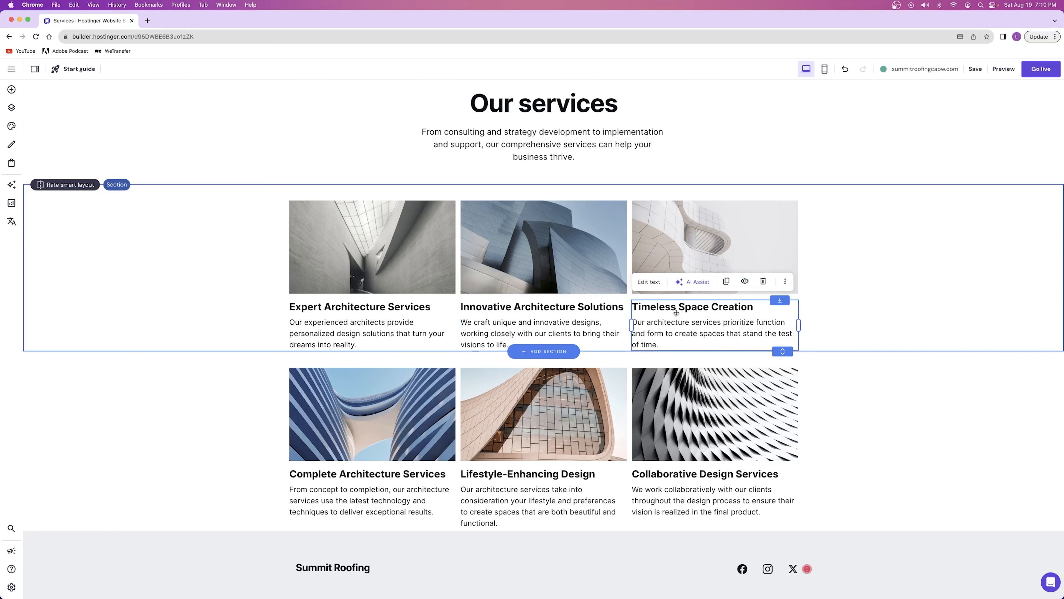
pyautogui.click(556, 421)
pyautogui.click(662, 415)
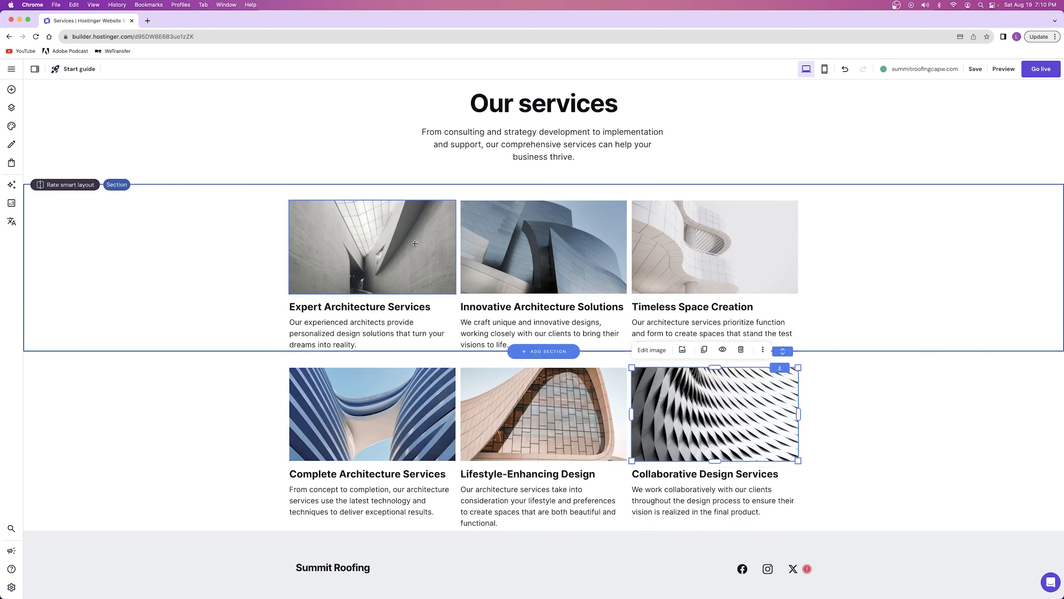
# Reopen the Expert Architecture Services text for editing and highlight from its heading into its description, leaving the wording as it is
pyautogui.click(357, 319)
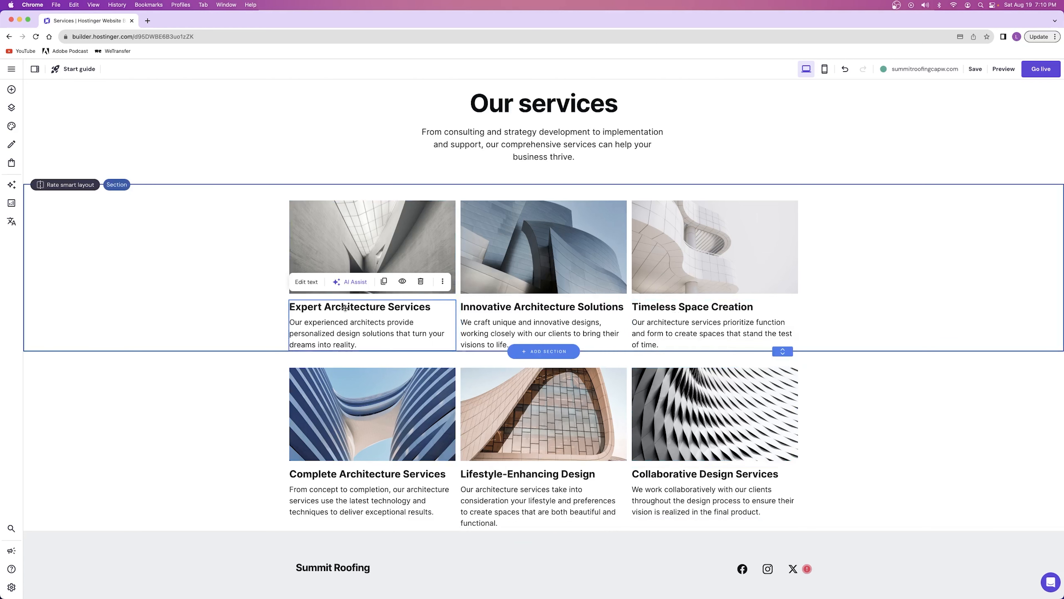
pyautogui.click(306, 282)
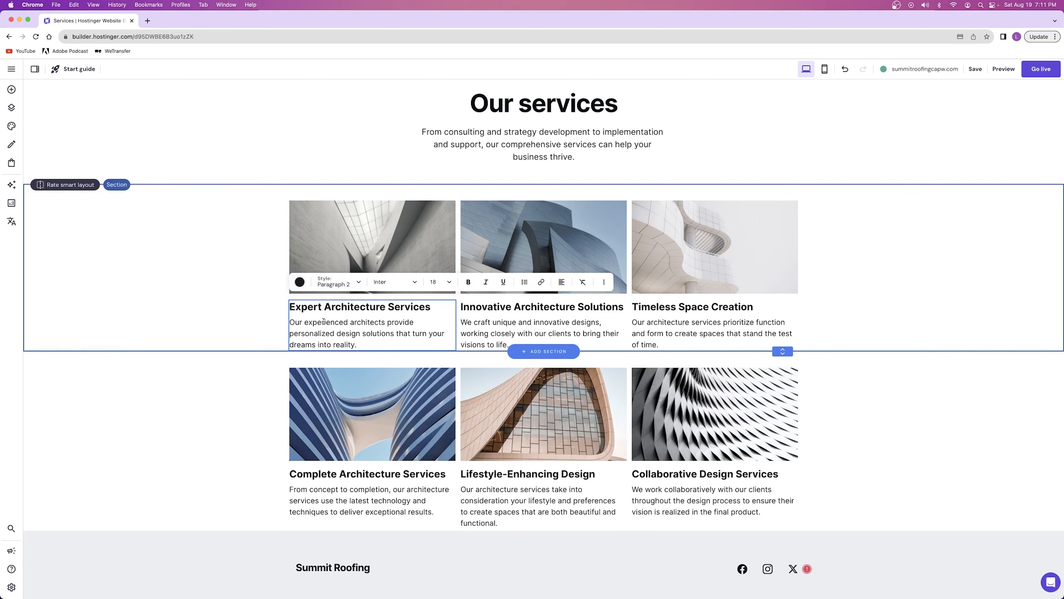
pyautogui.moveTo(297, 307); pyautogui.dragTo(405, 335)
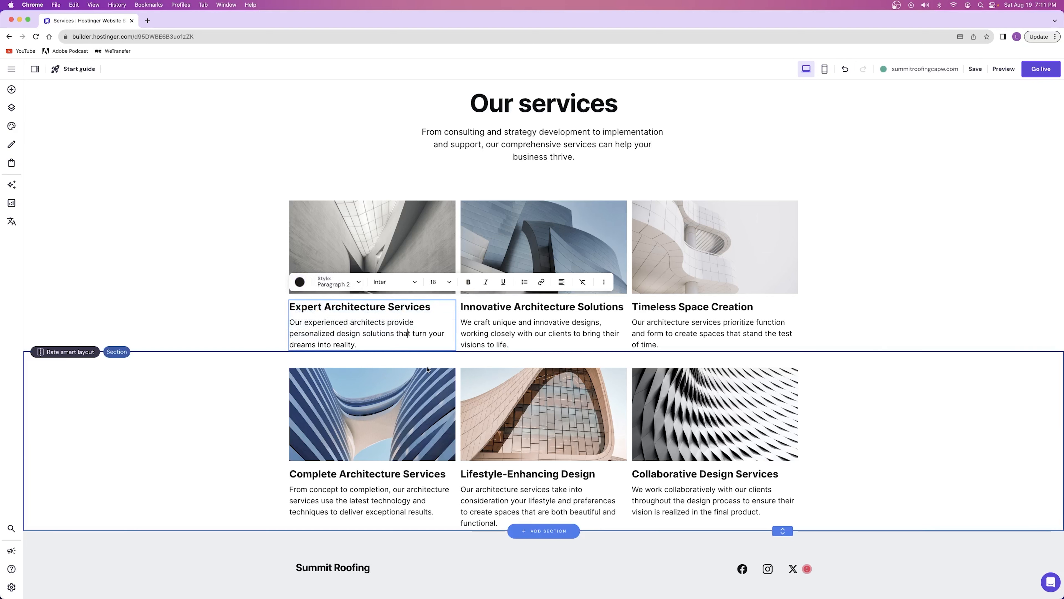
# Browse the free images available for replacing the Expert Architecture Services photo, and close the media library keeping the current photo
pyautogui.click(348, 239)
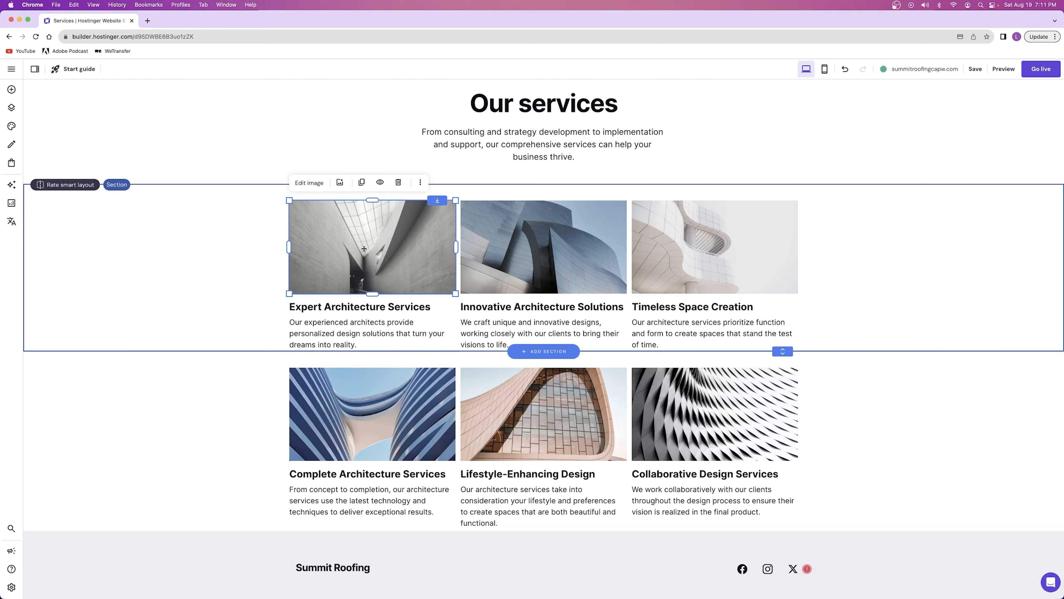
pyautogui.click(458, 274)
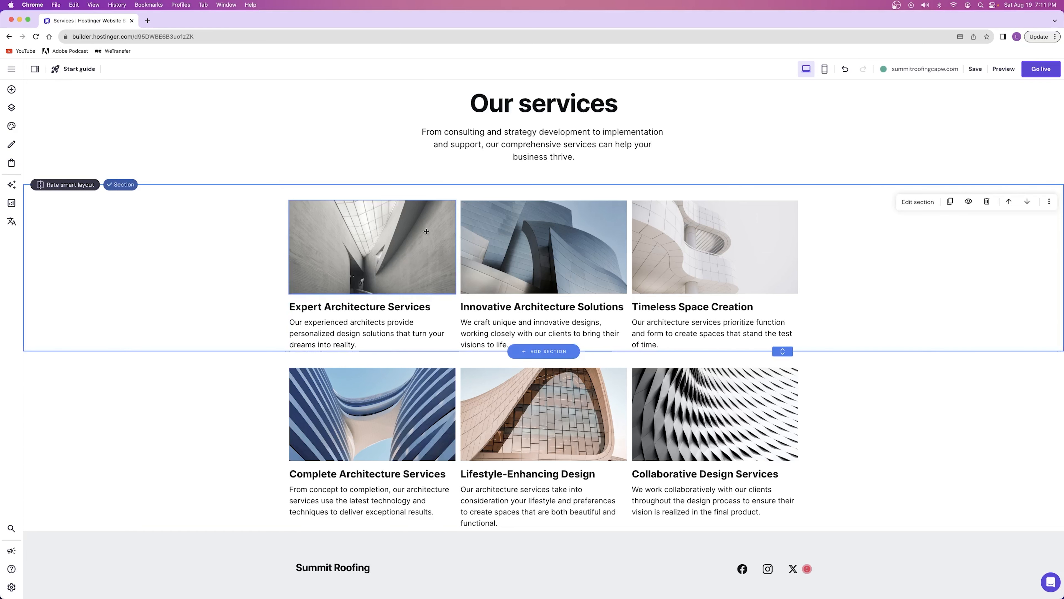
pyautogui.click(377, 252)
pyautogui.click(309, 181)
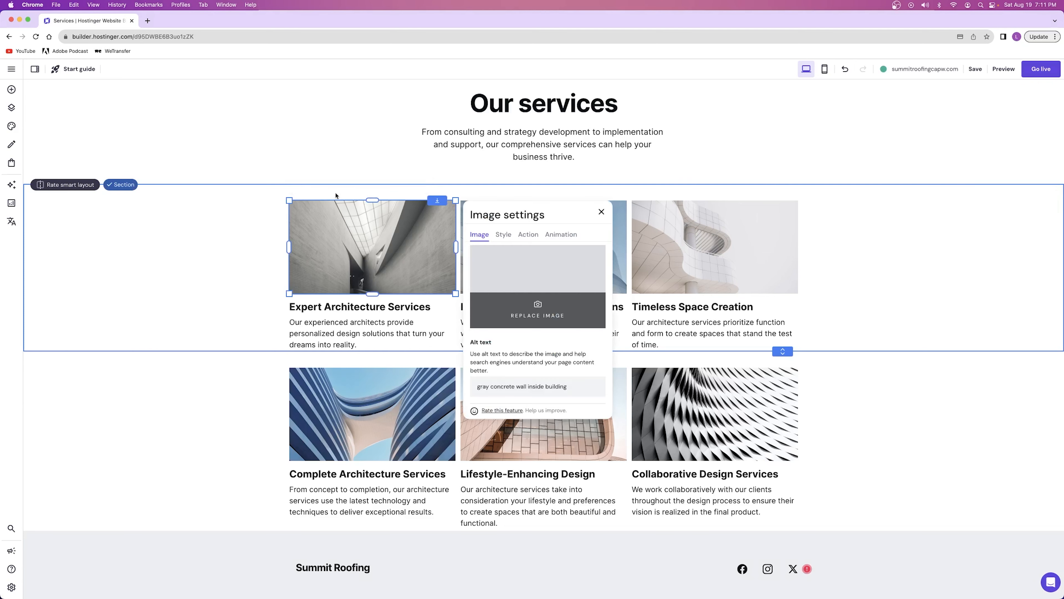
pyautogui.click(522, 270)
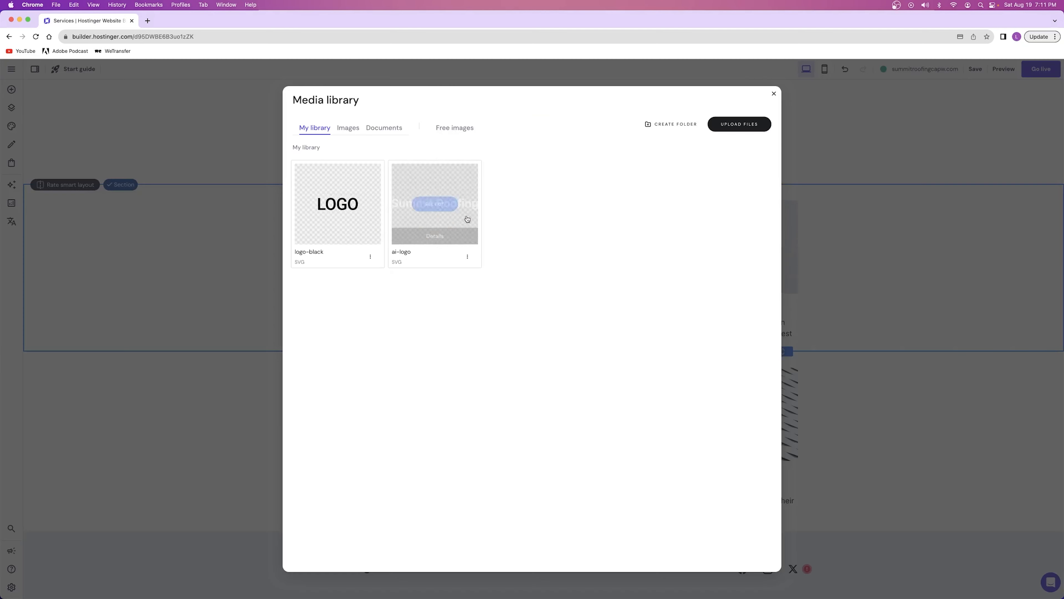
pyautogui.click(456, 128)
pyautogui.scroll(-10, 511, 302)
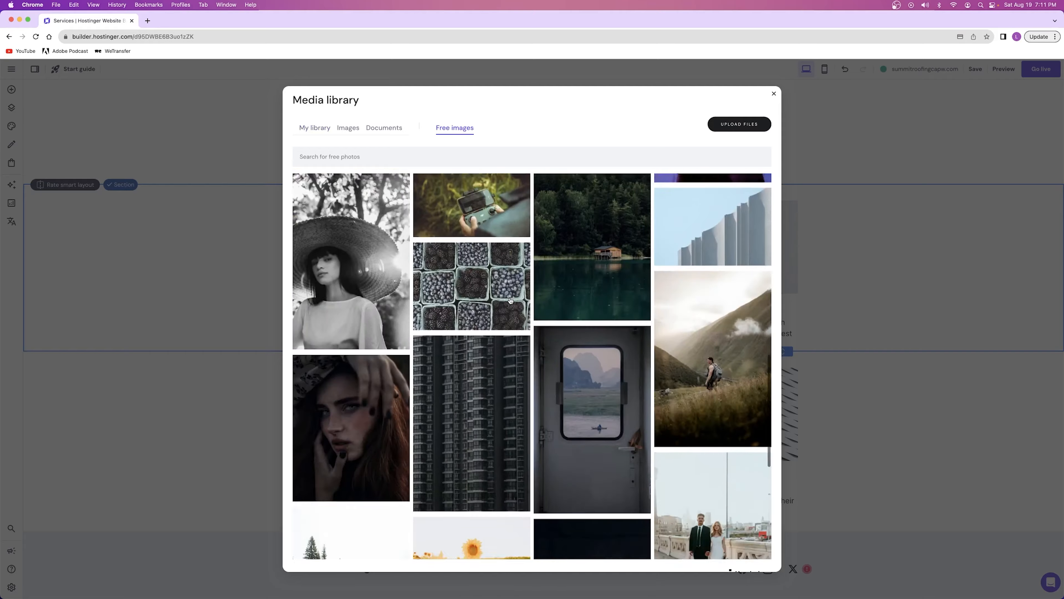
pyautogui.scroll(10, 511, 301)
pyautogui.press('Escape')
pyautogui.click(175, 207)
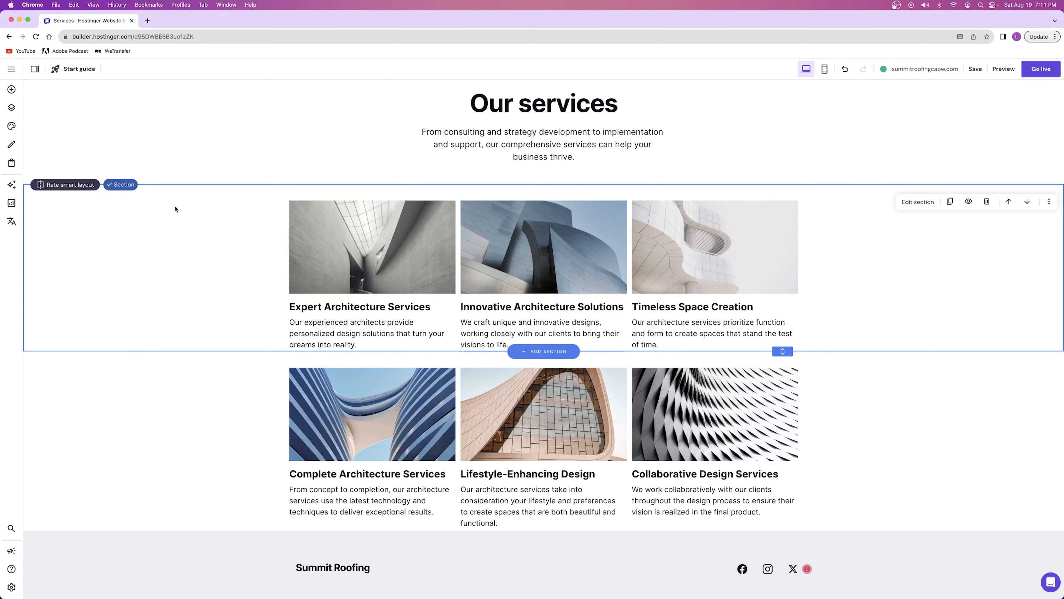
# Look over the rest of the Services page and open the About page
pyautogui.scroll(2, 477, 209)
pyautogui.scroll(-3, 482, 210)
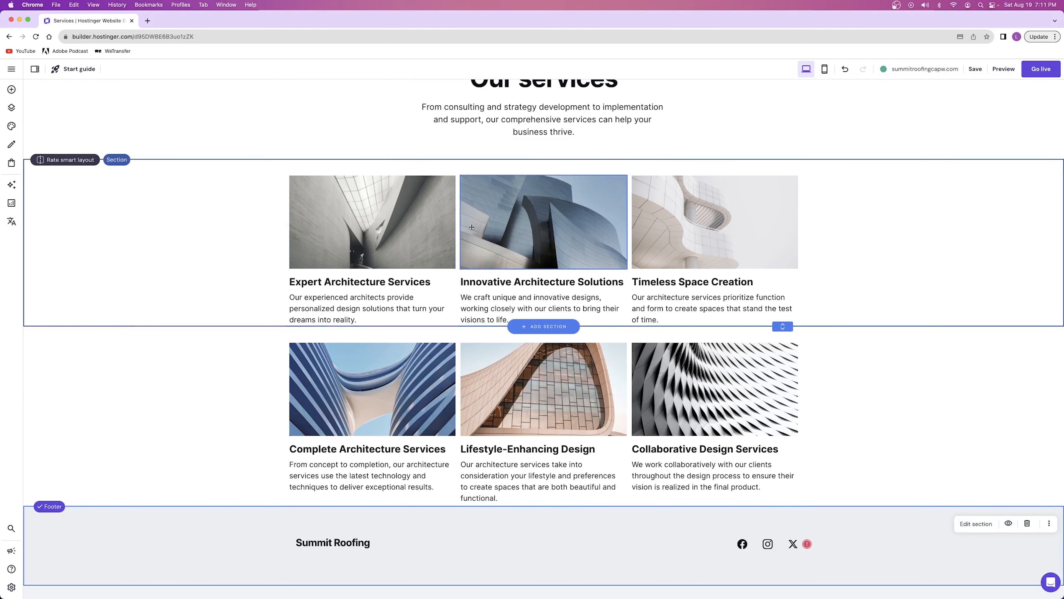
pyautogui.scroll(3, 478, 230)
pyautogui.click(784, 99)
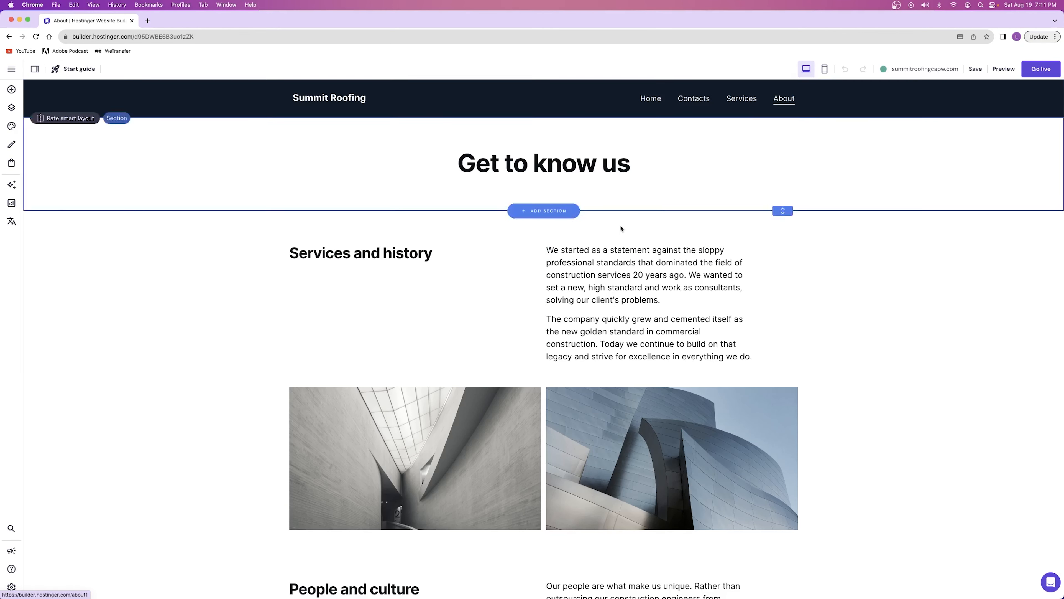
# Select the description beside the Services and history heading and look over the rest of the About page
pyautogui.click(586, 284)
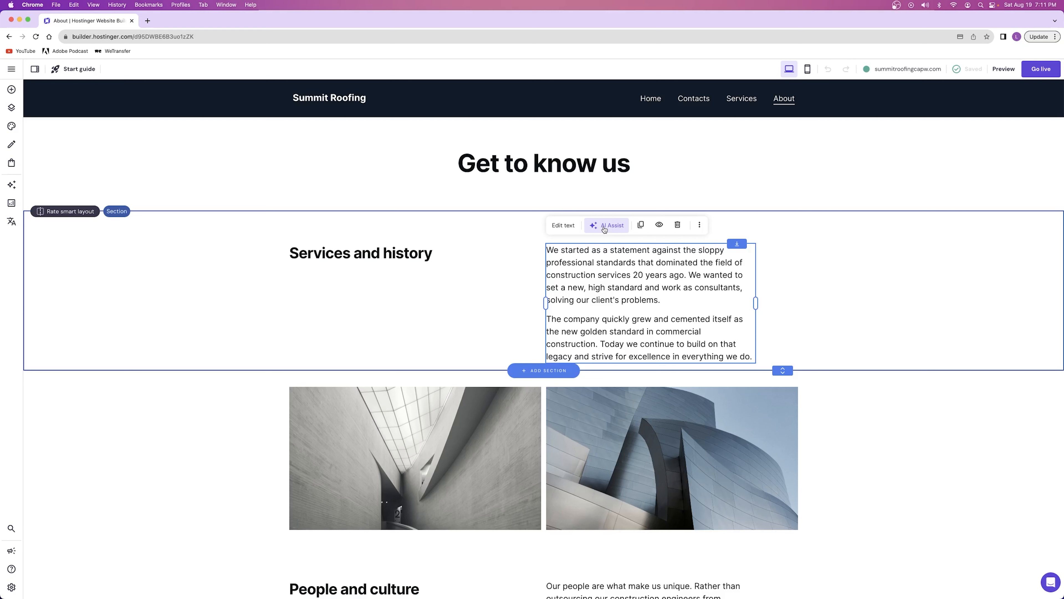
pyautogui.click(599, 301)
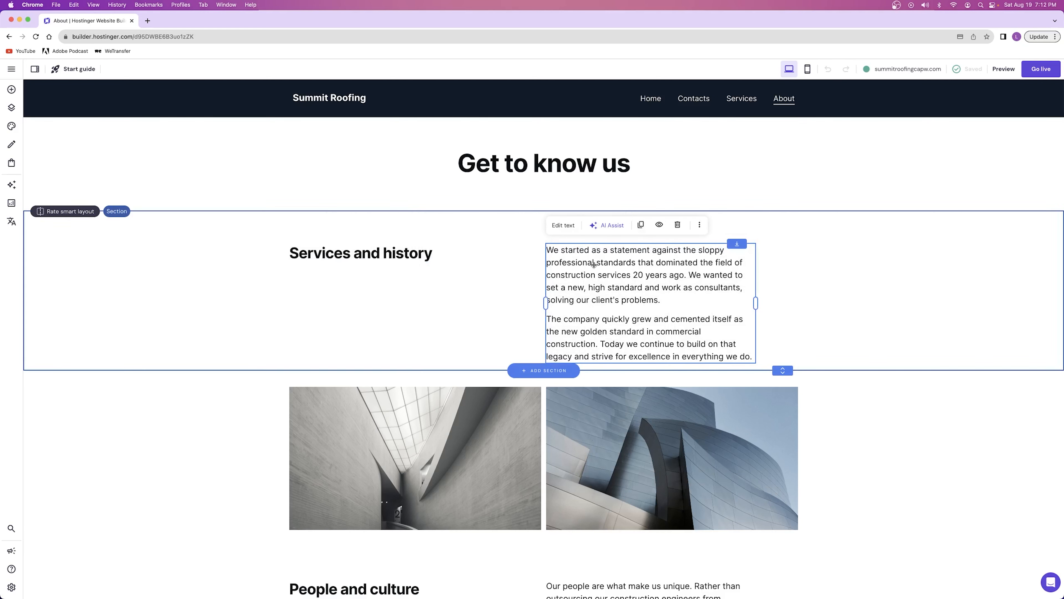
pyautogui.scroll(-9, 517, 276)
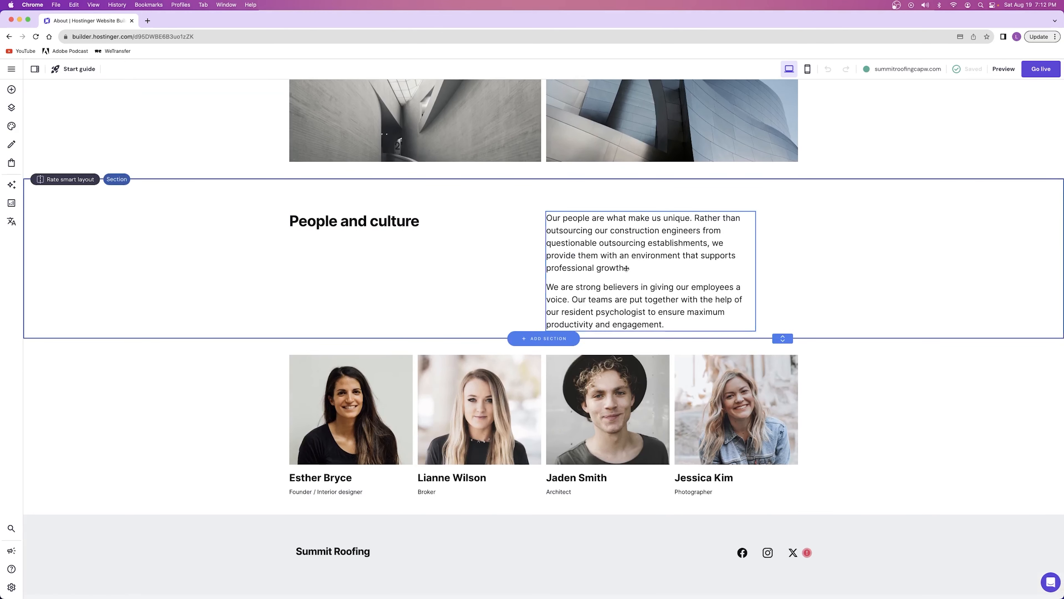
pyautogui.scroll(9, 626, 268)
pyautogui.scroll(-9, 377, 250)
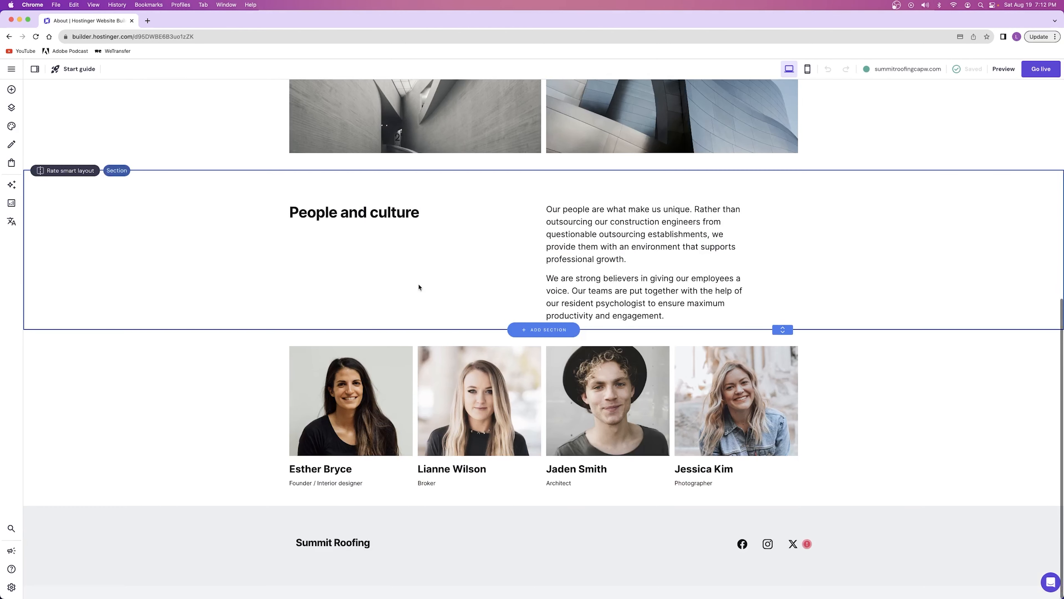
pyautogui.scroll(9, 418, 288)
# Reword the Services and history heading on the About page as "Summit Roofing and our history"
pyautogui.click(343, 255)
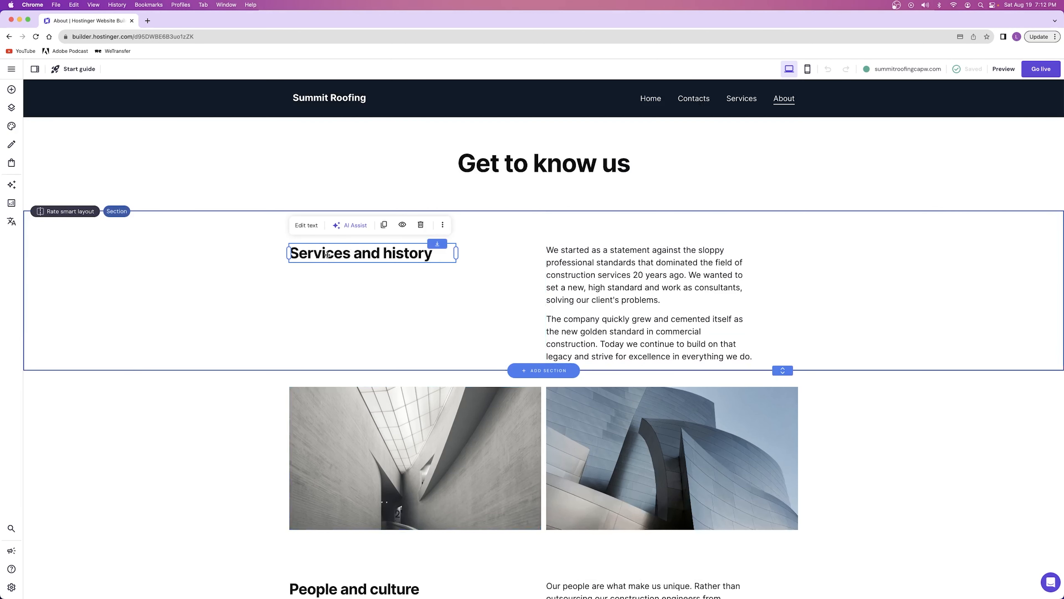
pyautogui.click(304, 231)
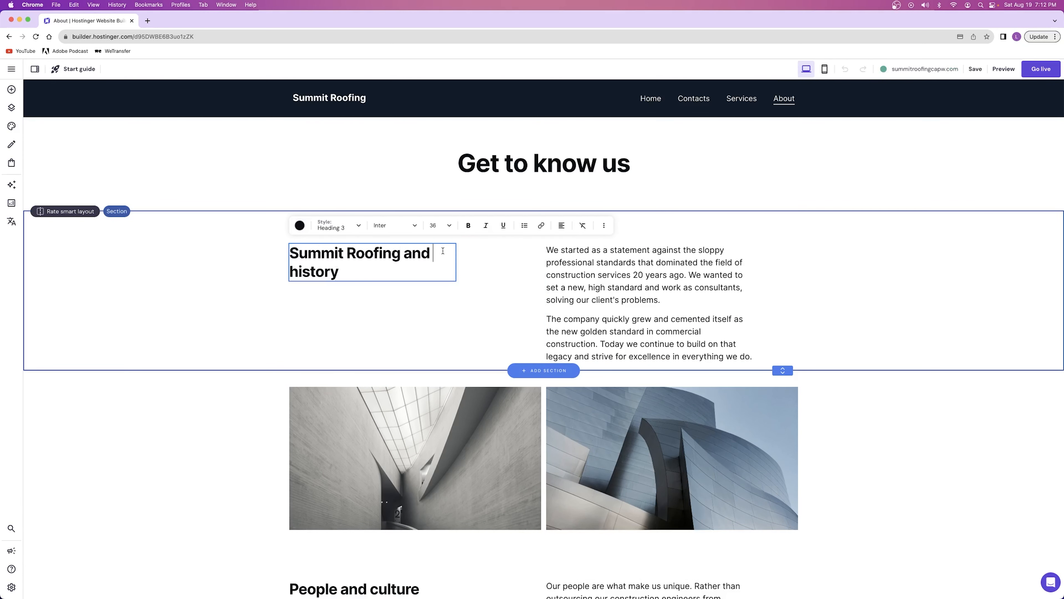
pyautogui.write('our')
# Capitalize the remaining words of the heading so it reads "Summit Roofing And Our History", and finish editing the text
pyautogui.click(412, 255)
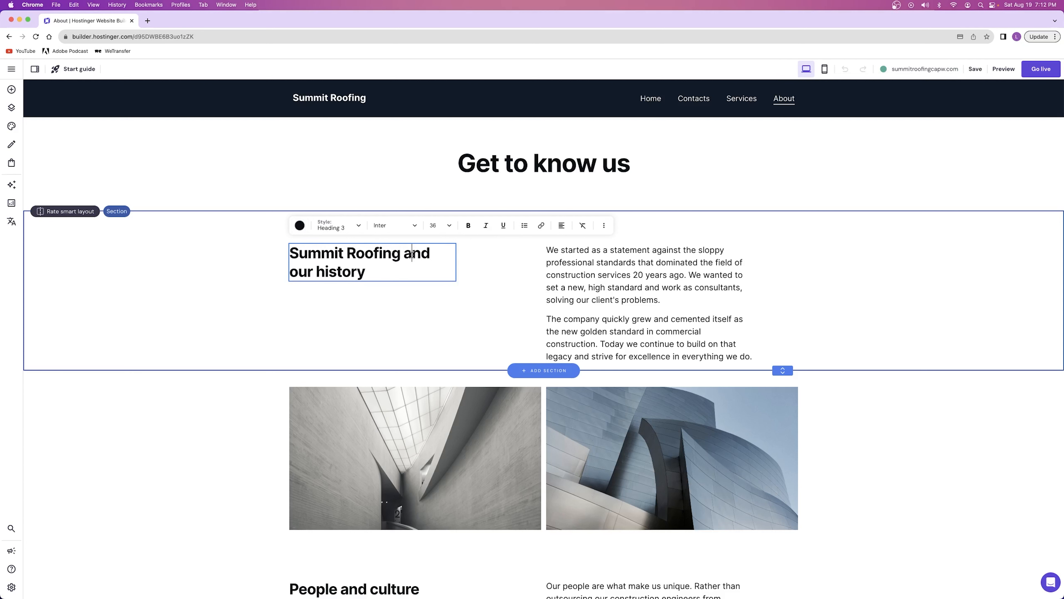
pyautogui.press('BackSpace')
pyautogui.write('A')
pyautogui.click(295, 271)
pyautogui.press('BackSpace')
pyautogui.write('O')
pyautogui.click(330, 271)
pyautogui.press('BackSpace')
pyautogui.write('H')
pyautogui.click(382, 310)
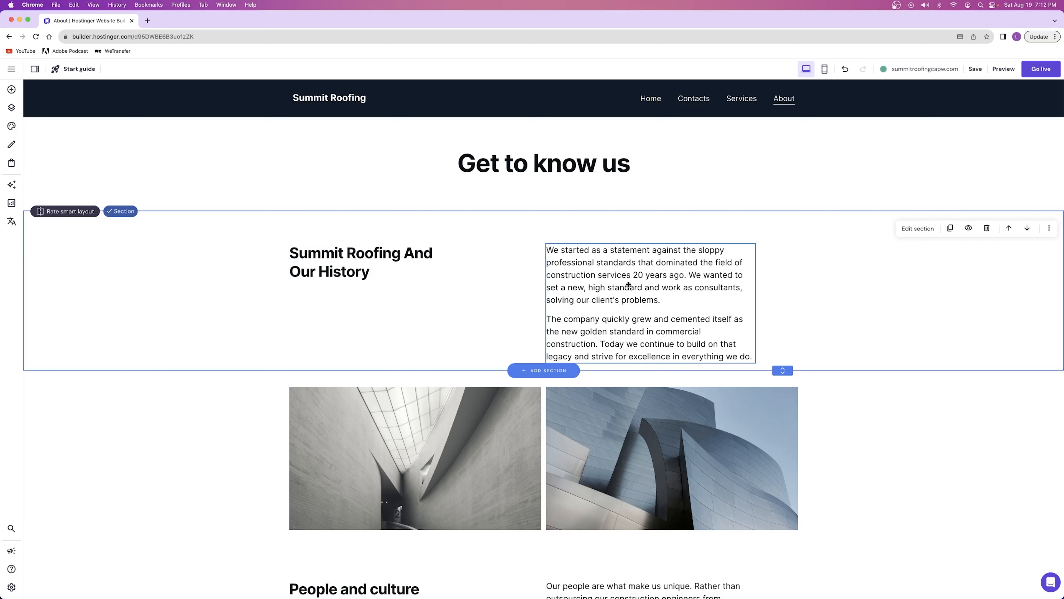
# Open the Home page and look over its hero, welcome, expertise and services sections
pyautogui.click(652, 100)
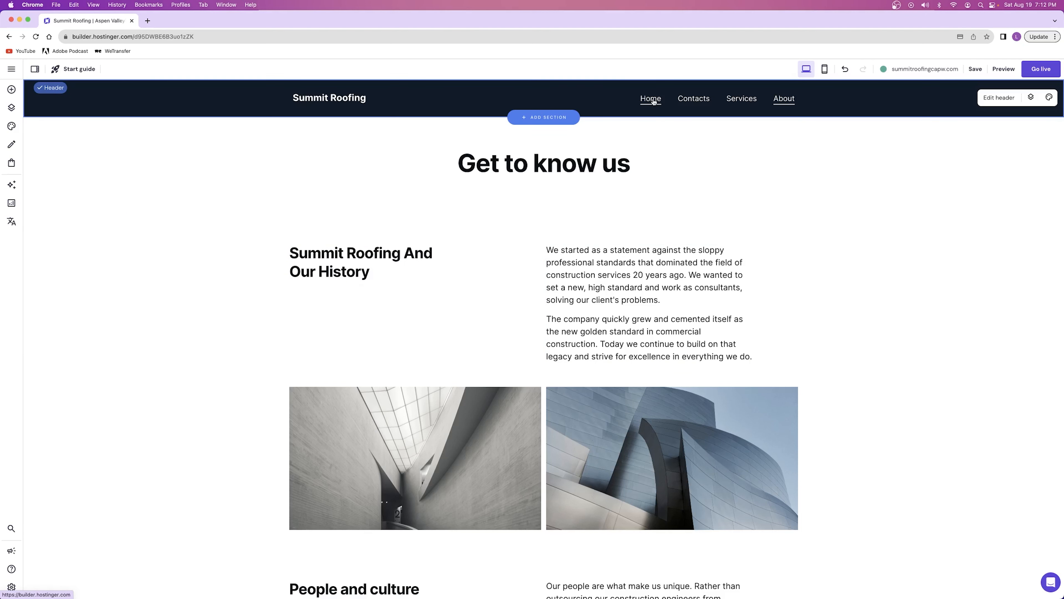
pyautogui.scroll(-20, 606, 178)
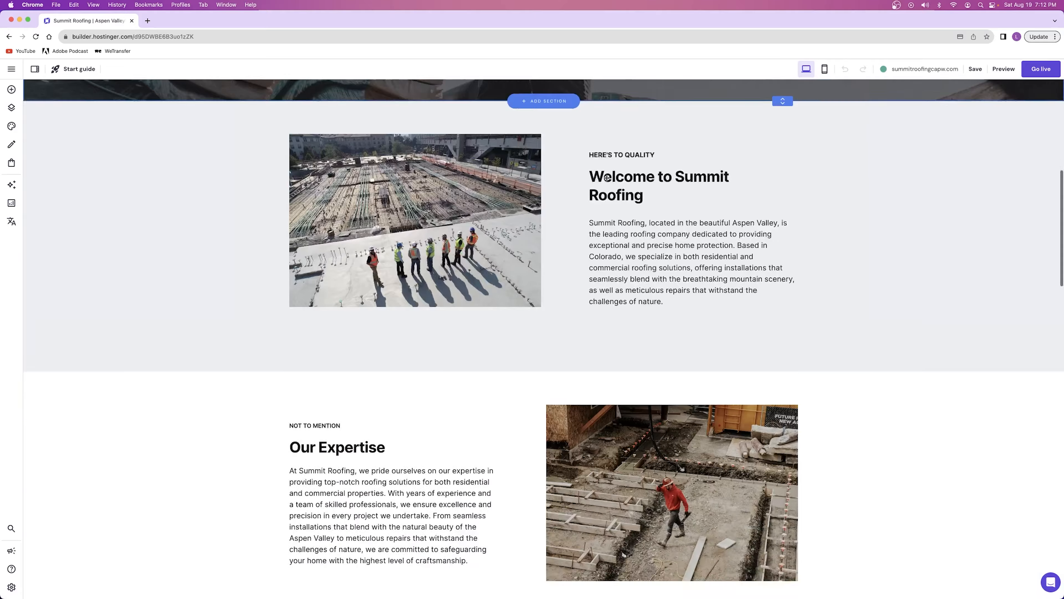
pyautogui.scroll(20, 605, 179)
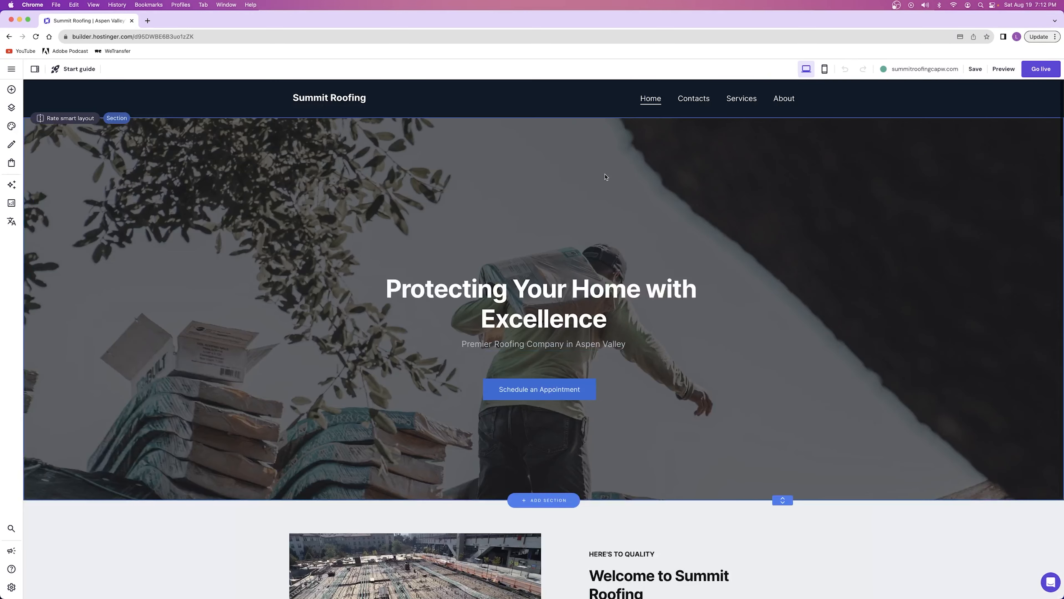
pyautogui.scroll(-10, 628, 195)
pyautogui.scroll(12, 516, 279)
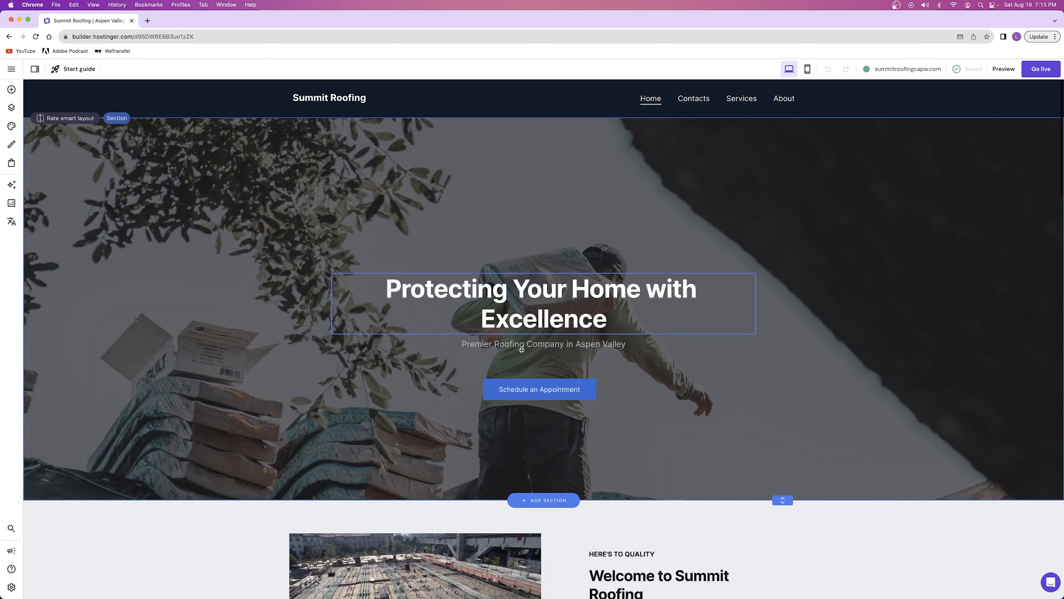
pyautogui.scroll(-7, 518, 254)
pyautogui.scroll(-1, 518, 254)
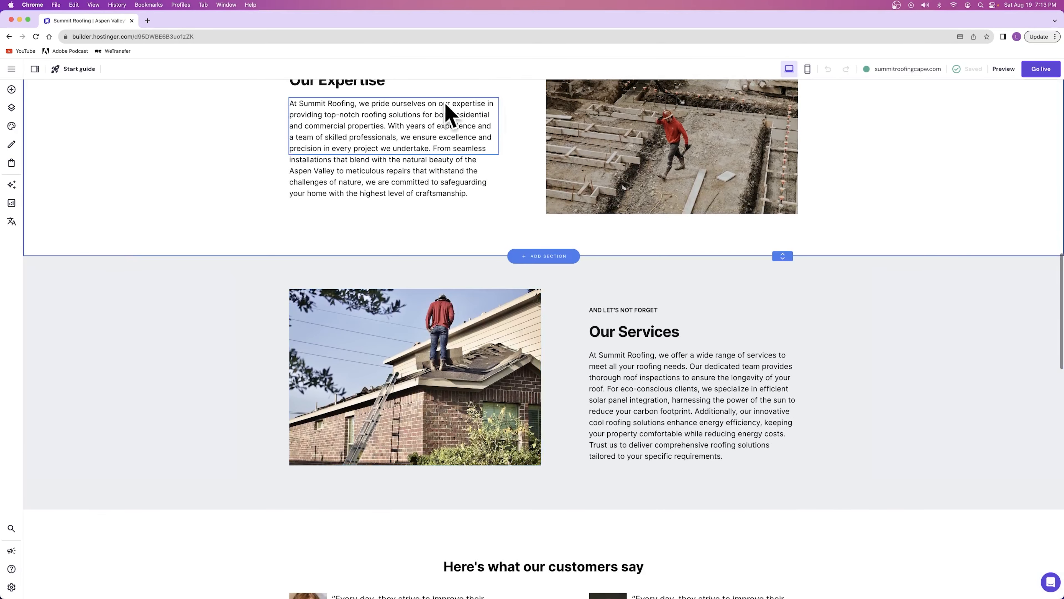
pyautogui.scroll(15, 642, 231)
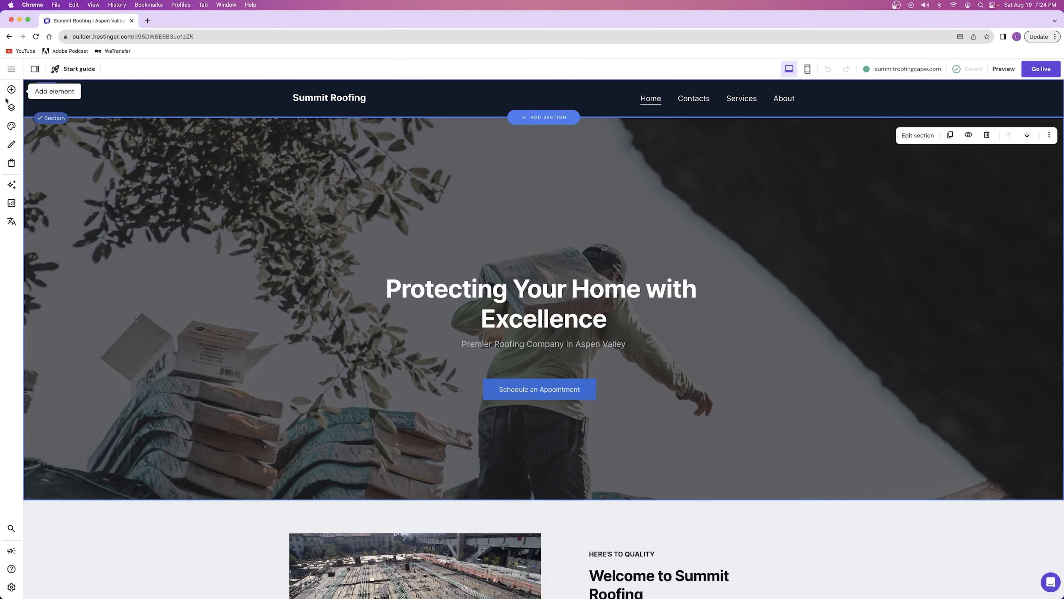
# Open the AI logo maker and enter "Summit Roofing" as the brand name
pyautogui.click(11, 90)
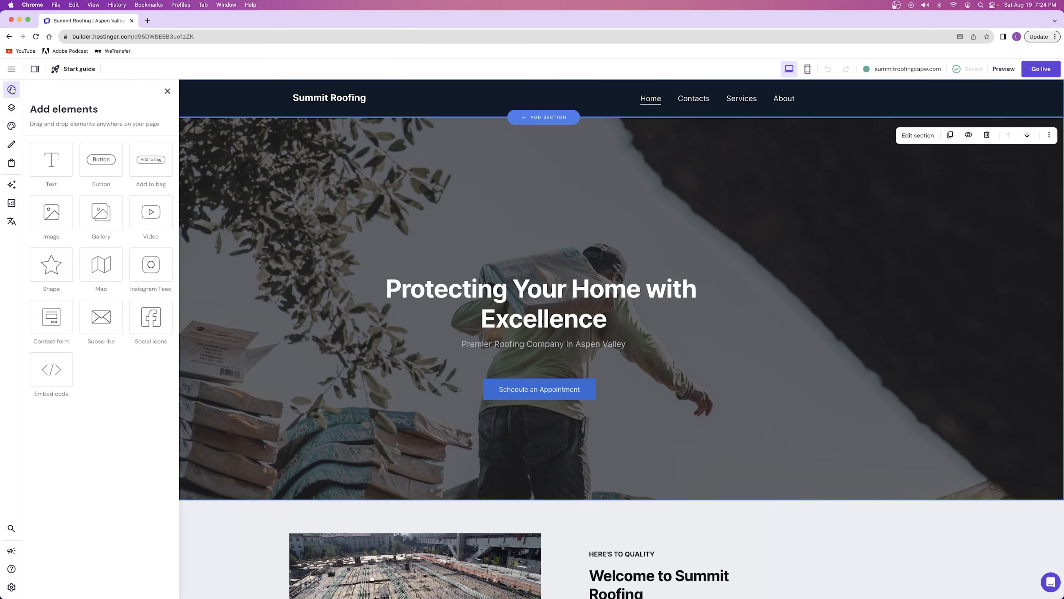
pyautogui.click(13, 187)
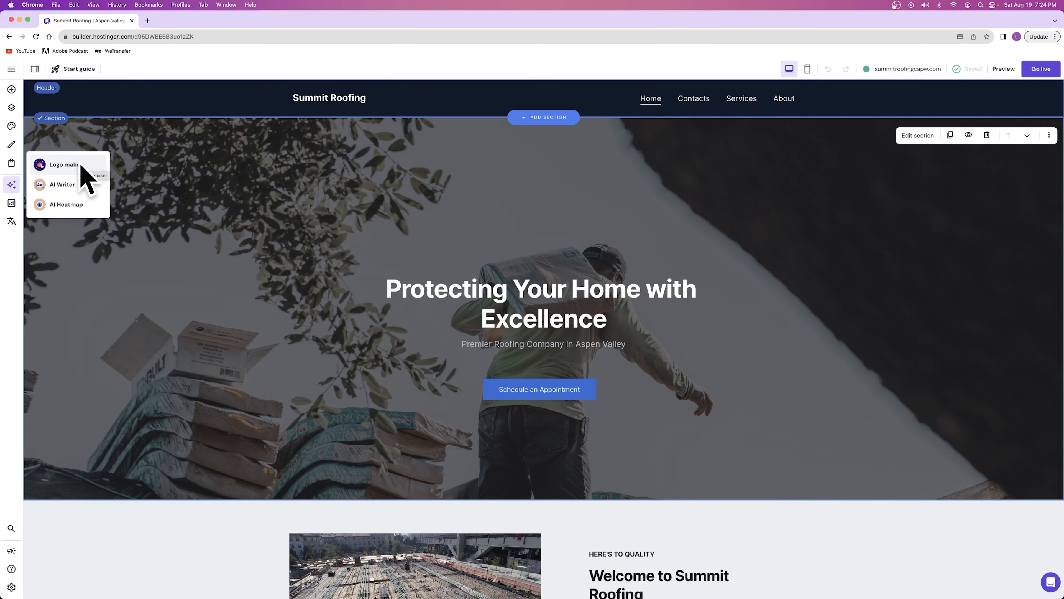
pyautogui.click(78, 166)
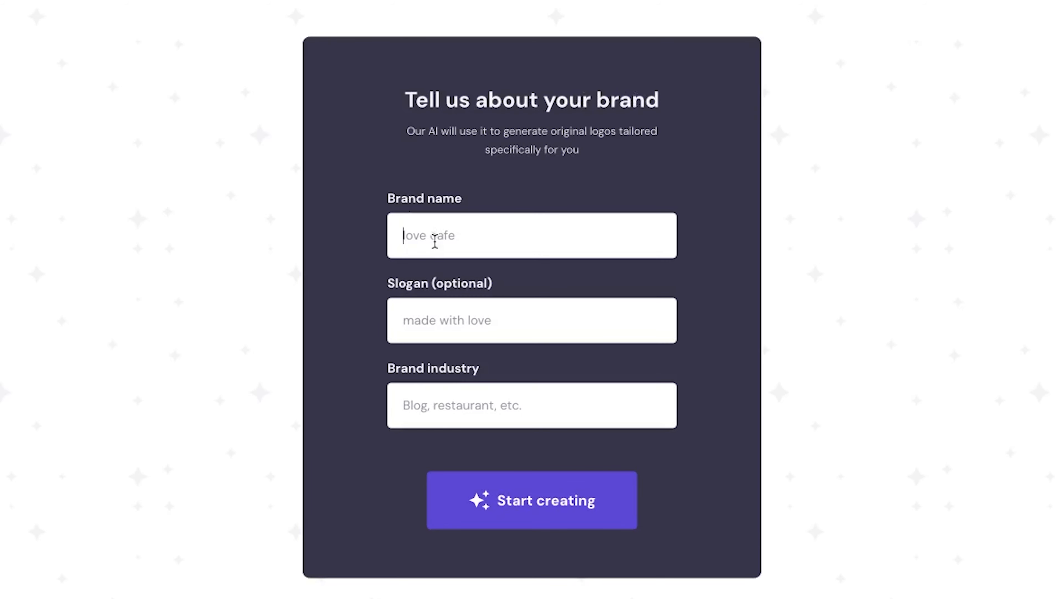
pyautogui.write('Summit Roofing')
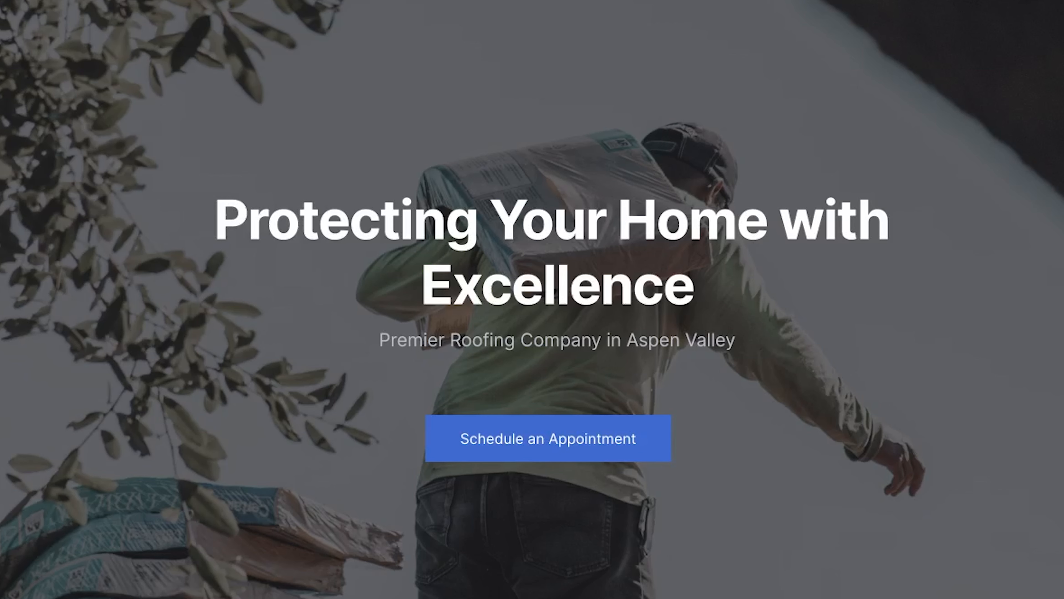
# Copy the Home page tagline "Premier Roofing Company in Aspen Valley" into the logo's slogan and set the brand industry to "Roofing Company"
pyautogui.click(409, 332)
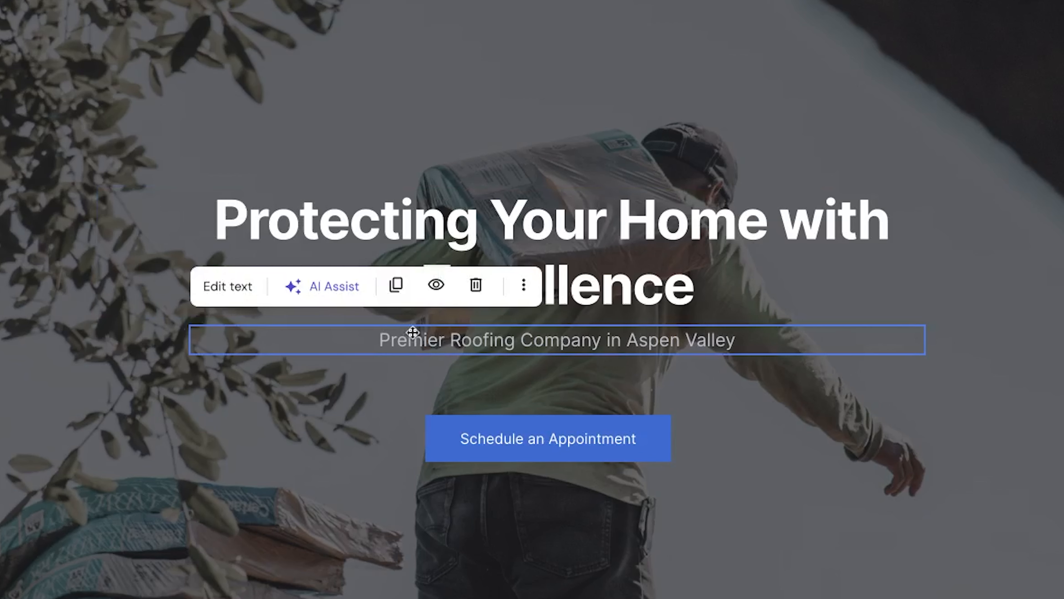
pyautogui.click(235, 287)
pyautogui.tripleClick(466, 338)
pyautogui.hotkey('ctrl', 'c')
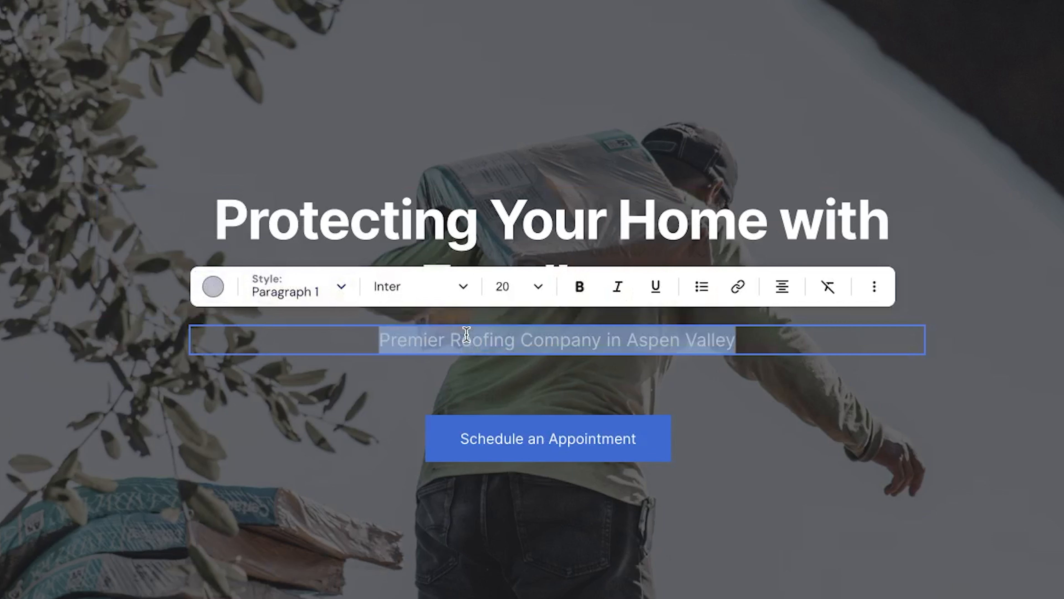
pyautogui.click(187, 195)
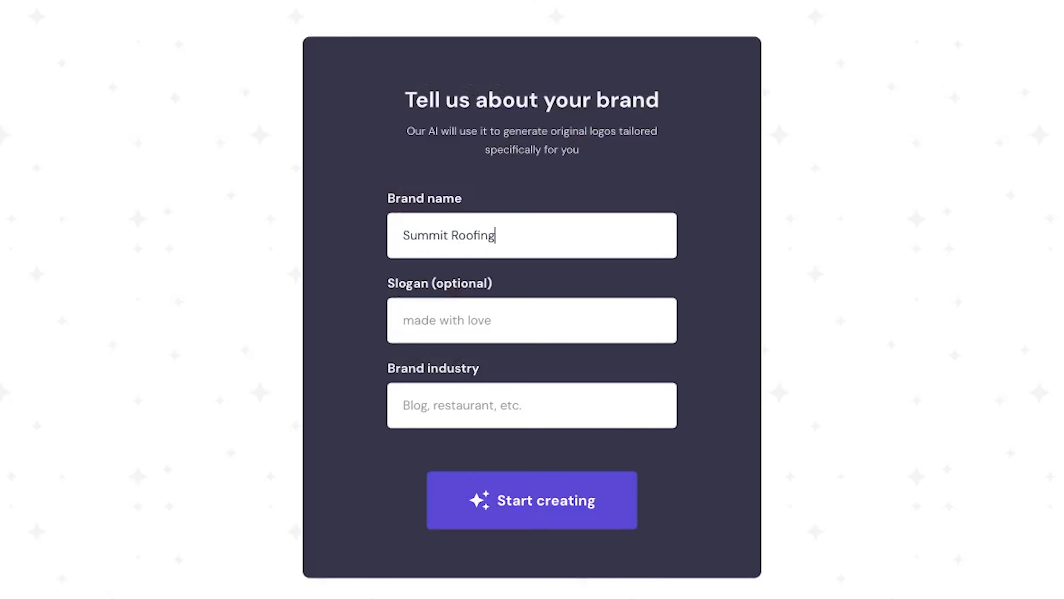
pyautogui.click(469, 331)
pyautogui.hotkey('ctrl', 'v')
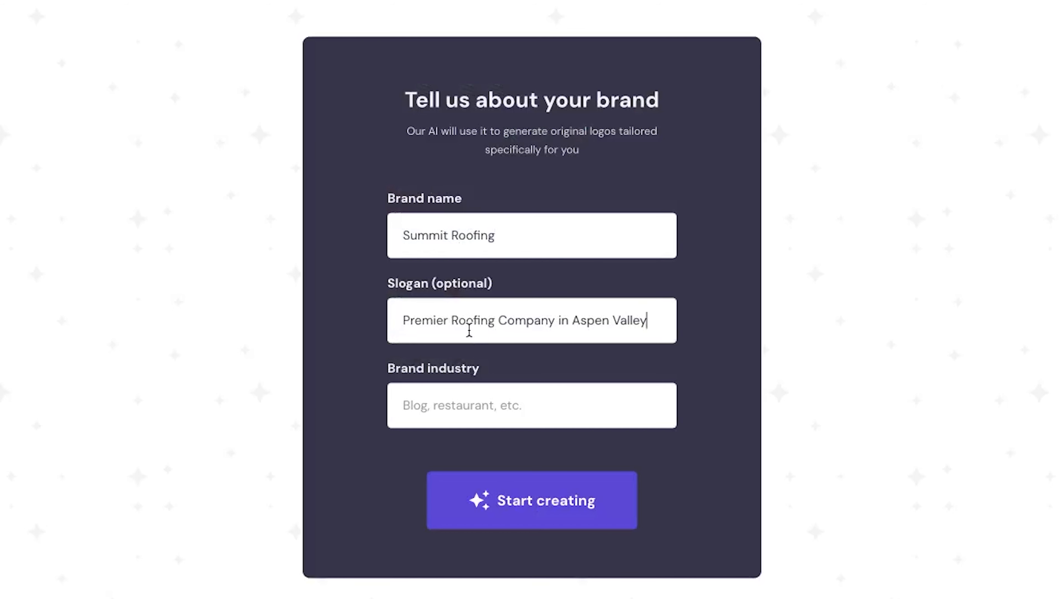
pyautogui.click(441, 396)
pyautogui.write('Roofing Company')
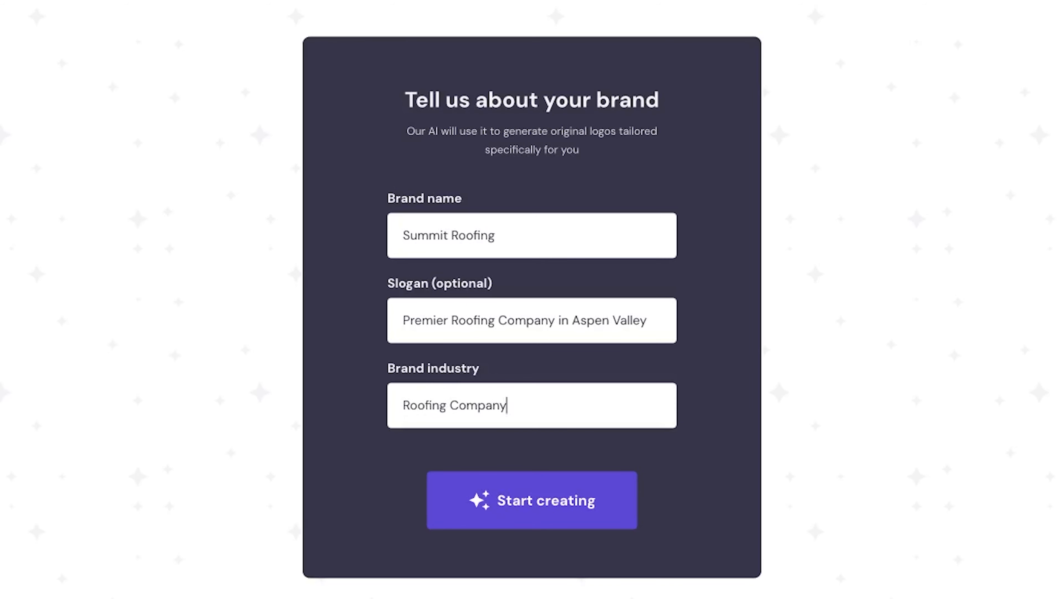
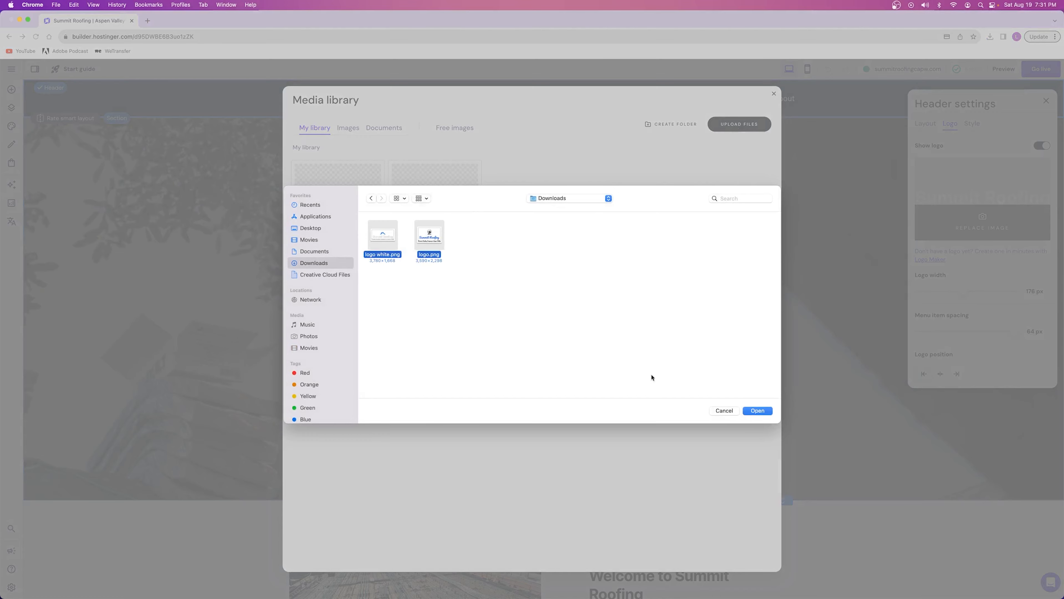
# Replace the header logo with the uploaded logo-white image and set the logo width to 181 px
pyautogui.moveTo(419, 207)
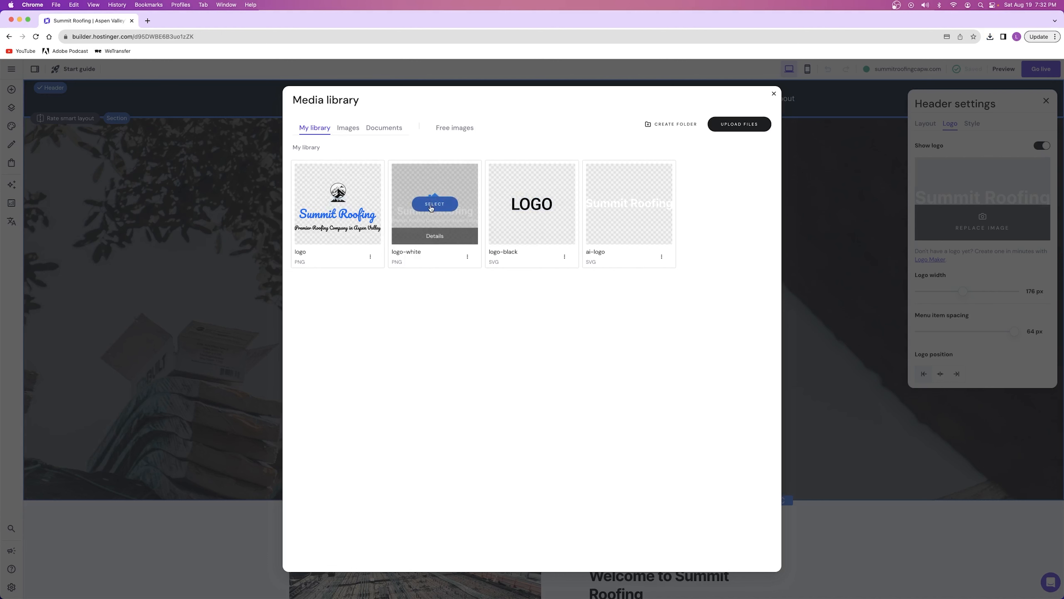
pyautogui.click(434, 204)
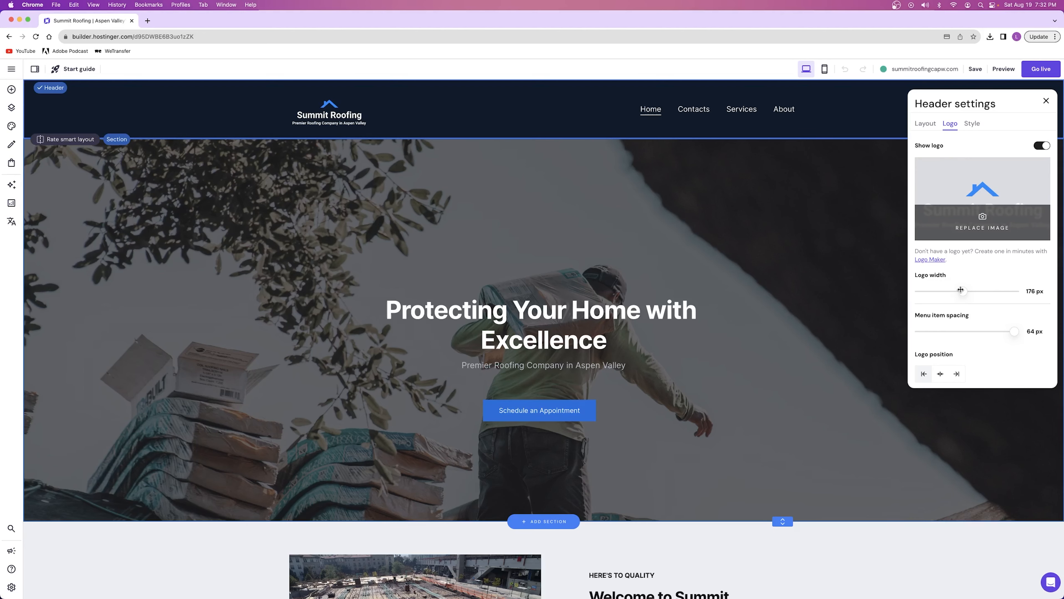
pyautogui.moveTo(963, 290)
pyautogui.mouseDown()
pyautogui.moveTo(930, 290)
pyautogui.moveTo(974, 290)
pyautogui.moveTo(950, 290)
pyautogui.moveTo(963, 291)
pyautogui.mouseUp()
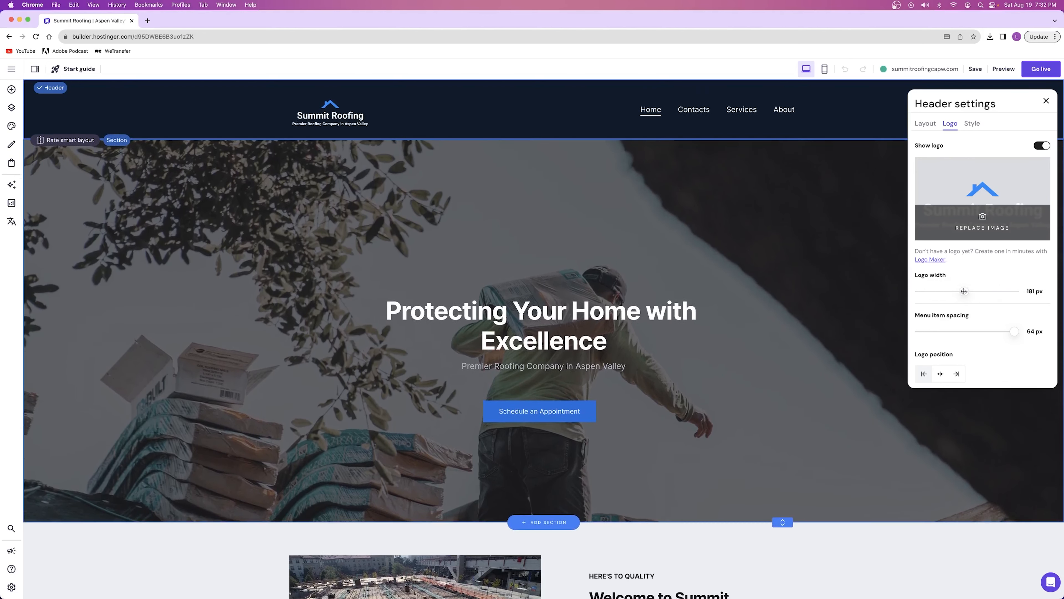
pyautogui.moveTo(1014, 331)
pyautogui.mouseDown()
pyautogui.moveTo(932, 331)
pyautogui.moveTo(1034, 332)
pyautogui.mouseUp()
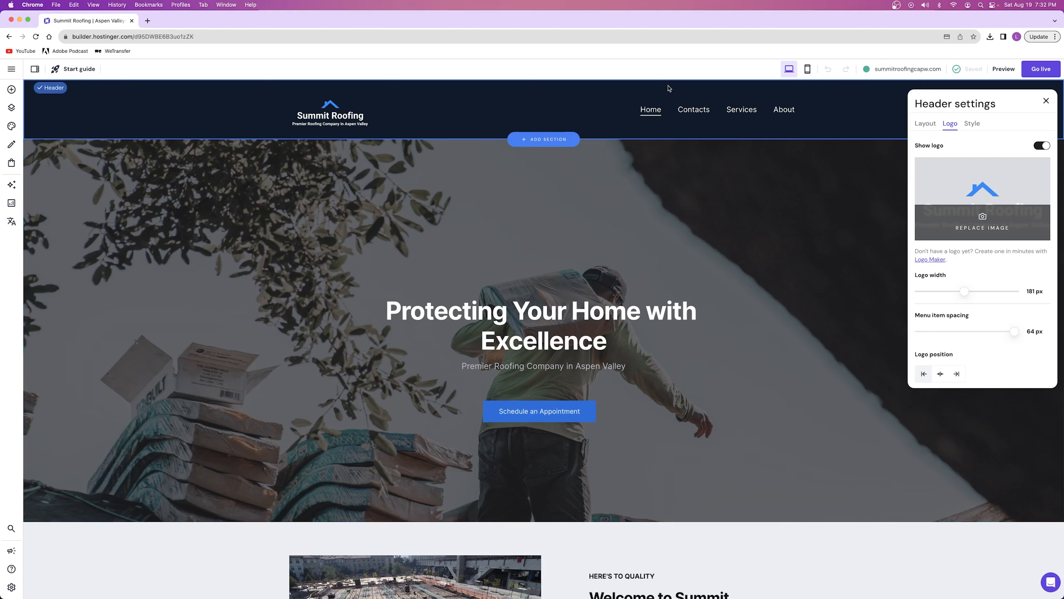
# Set the menu item spacing in the header layout to 50 px
pyautogui.click(925, 124)
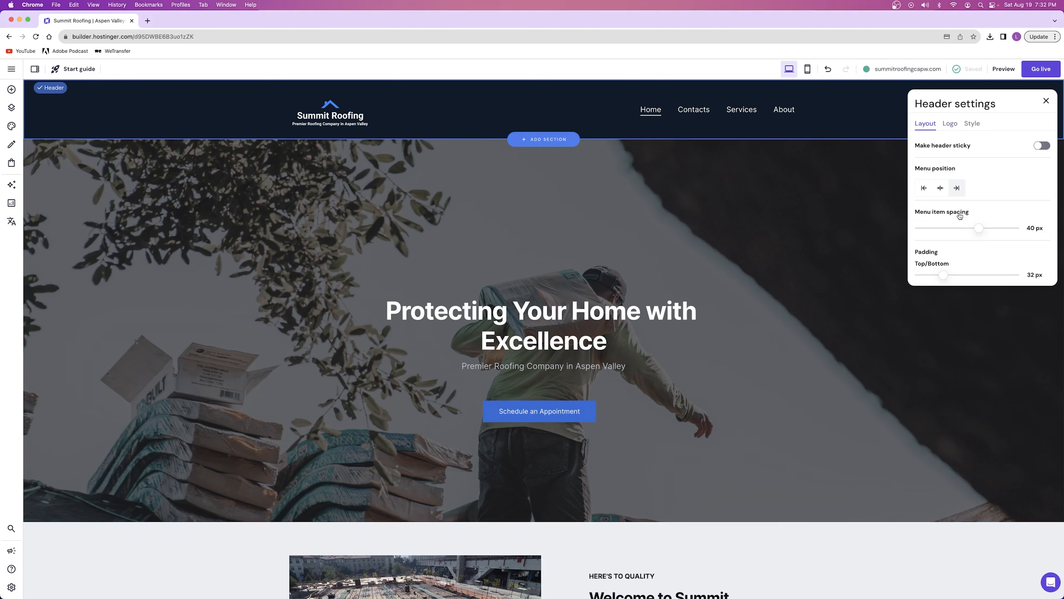
pyautogui.moveTo(976, 225)
pyautogui.mouseDown()
pyautogui.moveTo(992, 226)
pyautogui.moveTo(960, 226)
pyautogui.moveTo(993, 223)
pyautogui.mouseUp()
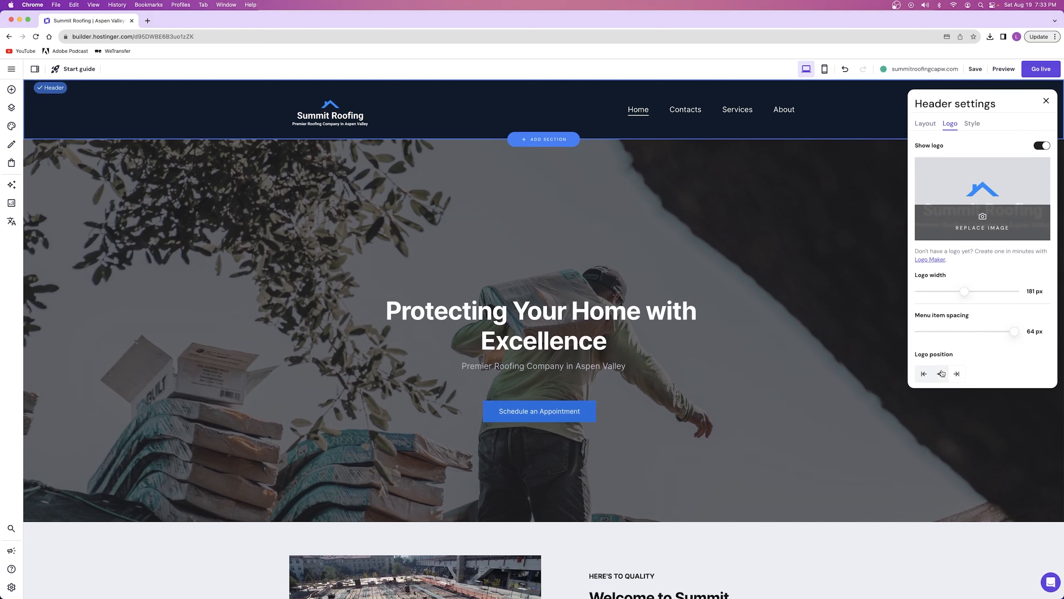
# Centre both the logo and the menu in the header, and set the logo's menu item spacing to 34 px
pyautogui.click(941, 373)
pyautogui.click(925, 123)
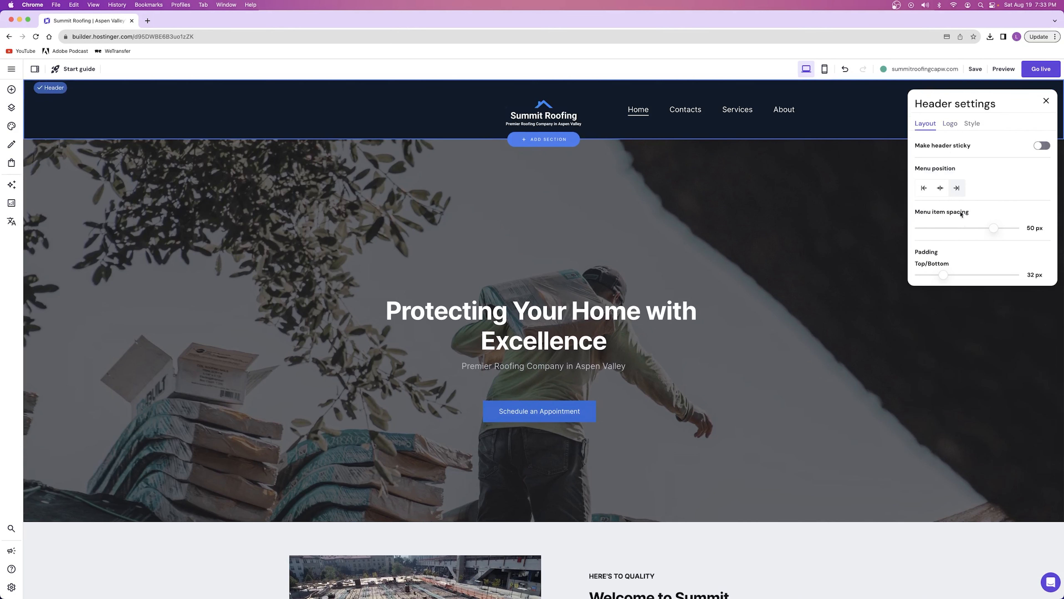
pyautogui.click(941, 188)
pyautogui.click(949, 123)
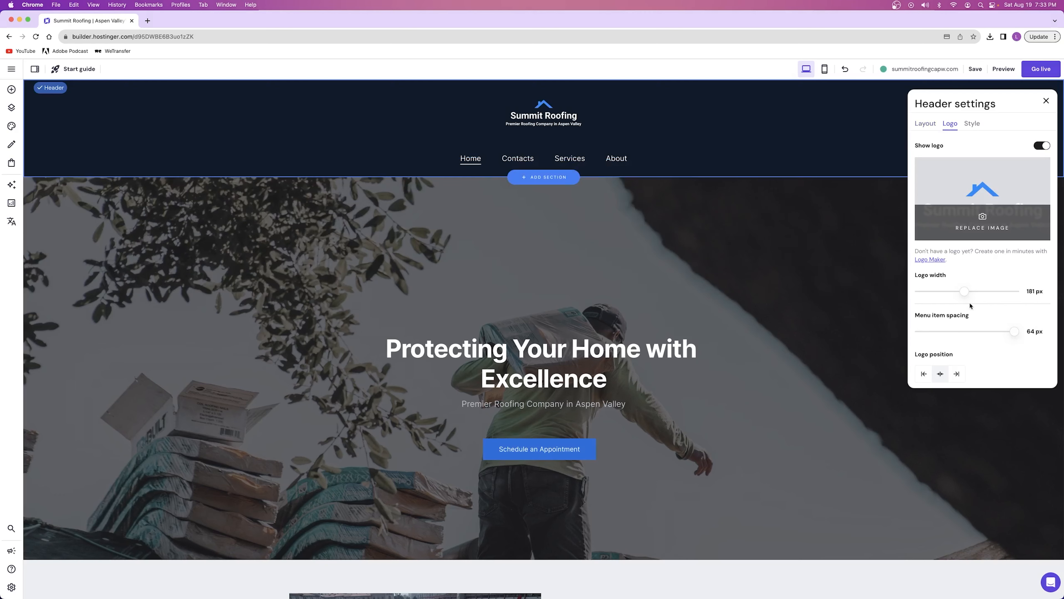
pyautogui.moveTo(1013, 331); pyautogui.dragTo(970, 331)
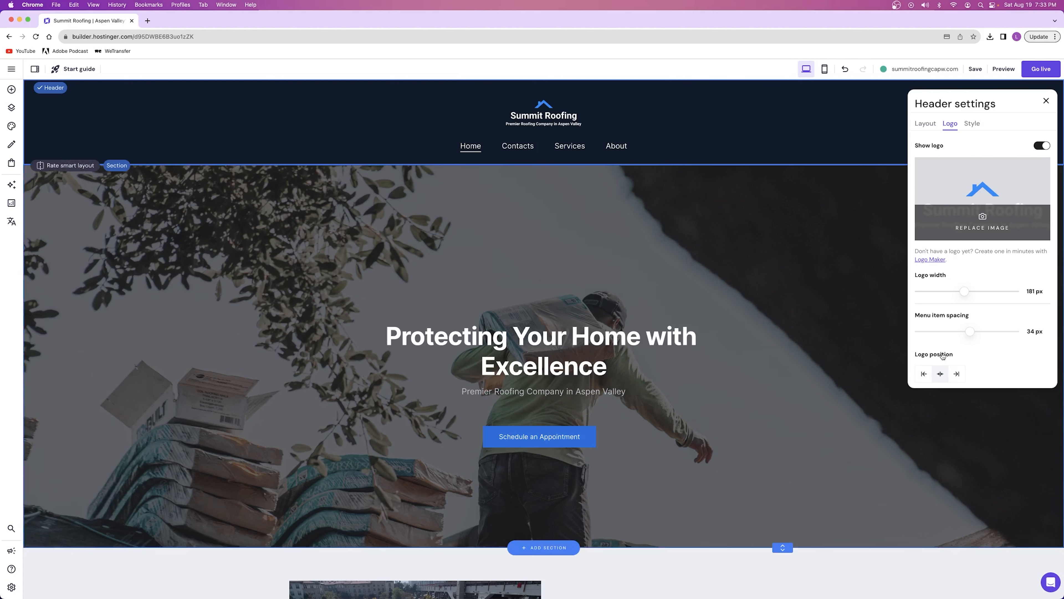
# Try the header with the logo aligned left and the menu aligned right, and return both to the centre
pyautogui.click(924, 373)
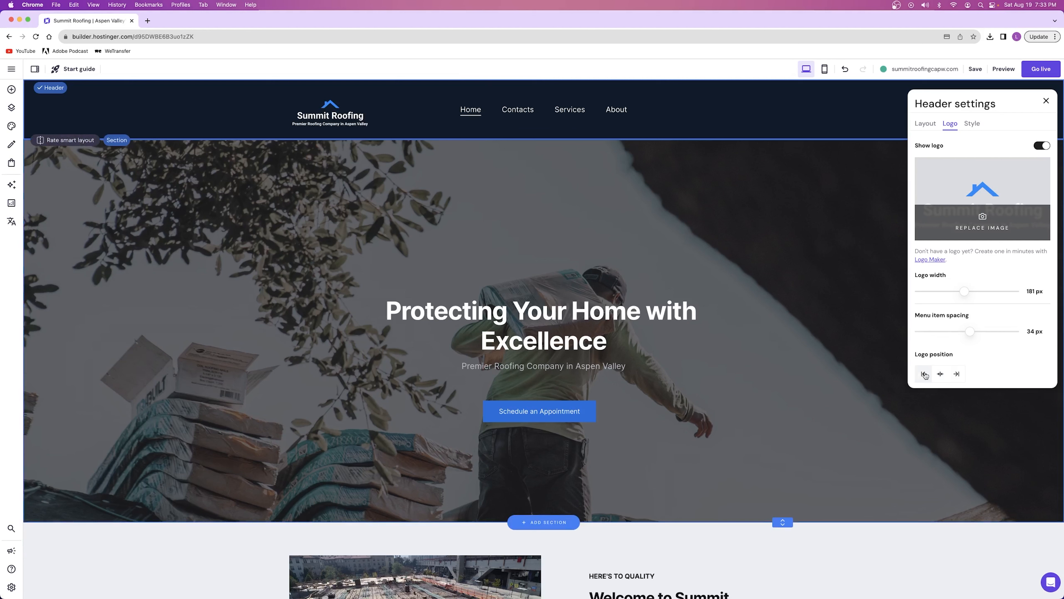
pyautogui.click(924, 123)
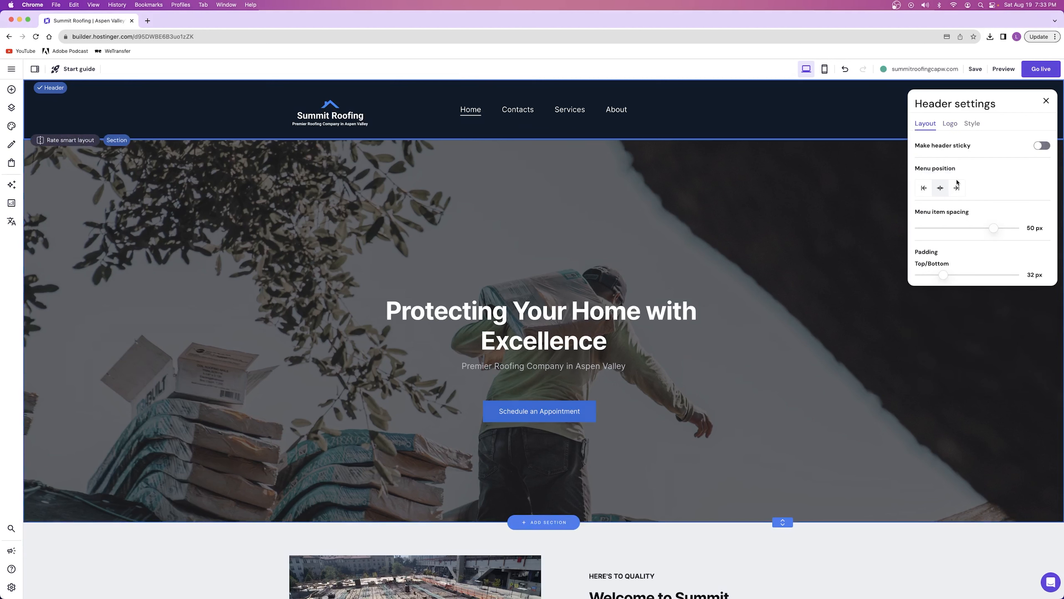
pyautogui.click(956, 188)
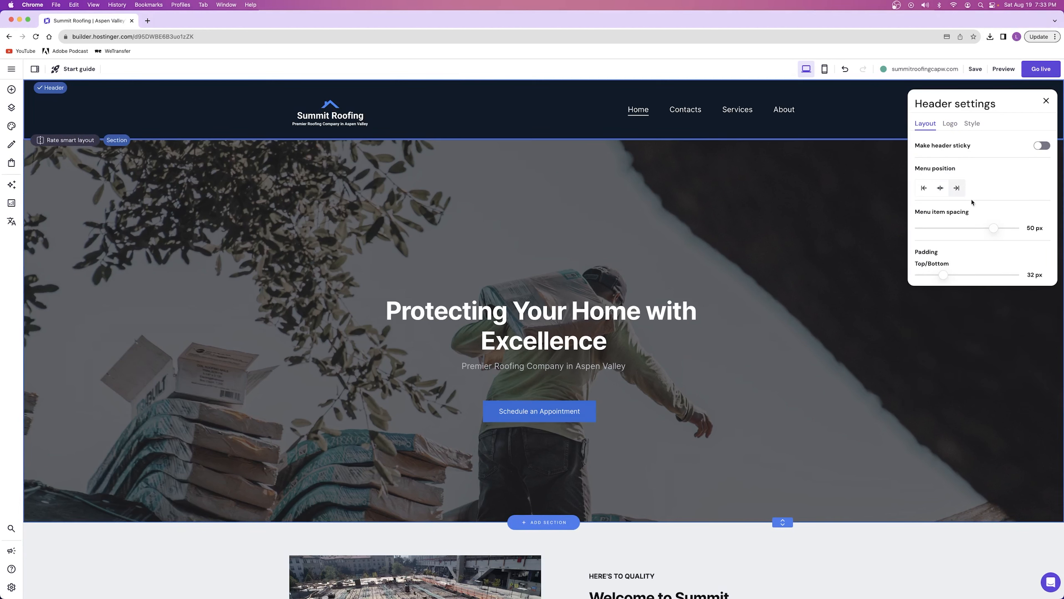
pyautogui.click(940, 188)
pyautogui.click(950, 123)
pyautogui.click(940, 374)
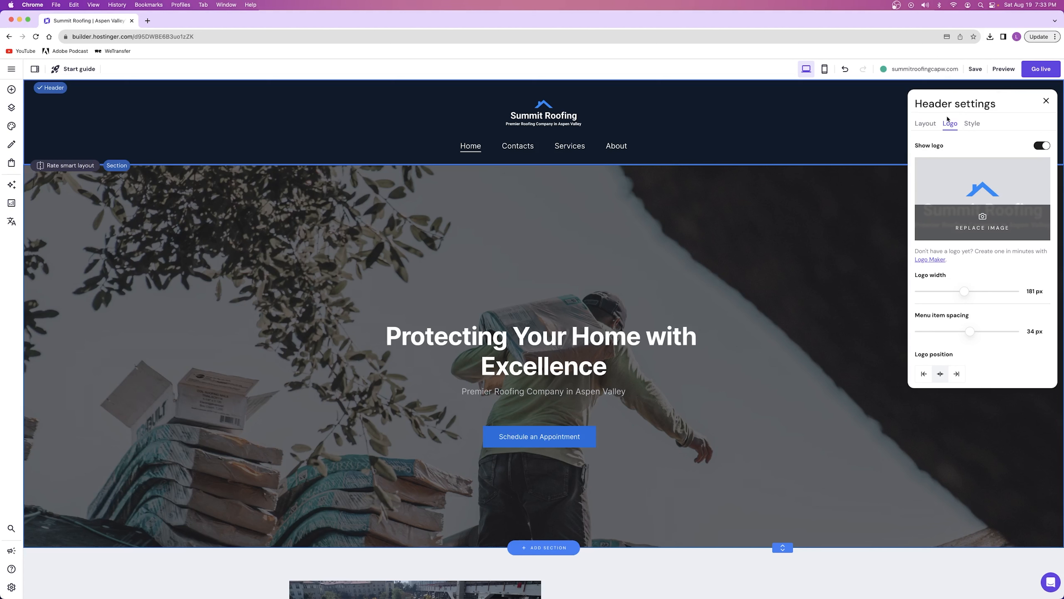
# Make the header sticky and close the header settings
pyautogui.click(925, 124)
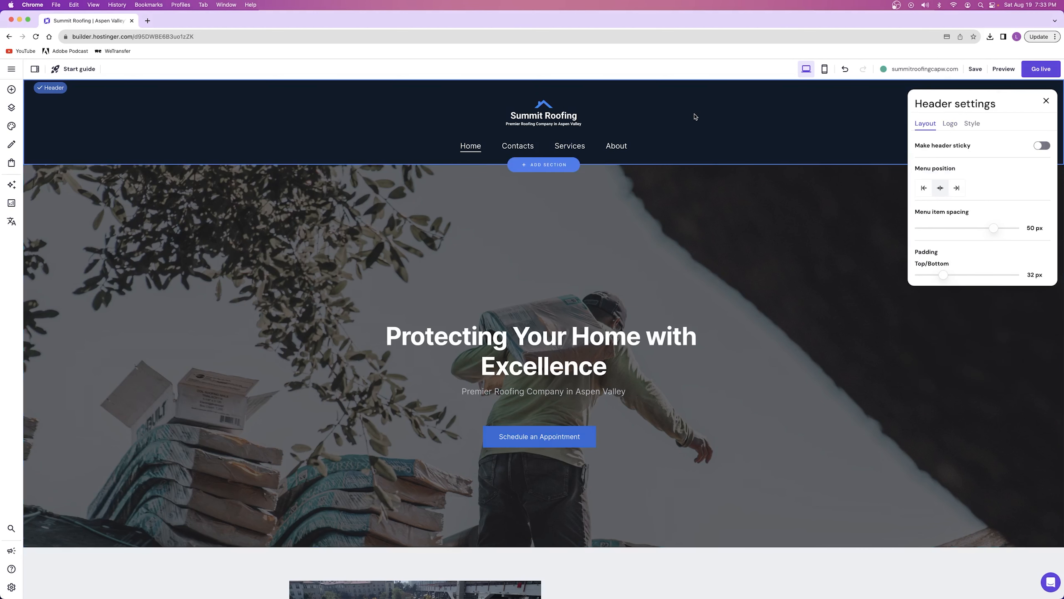
pyautogui.click(1041, 146)
pyautogui.click(703, 251)
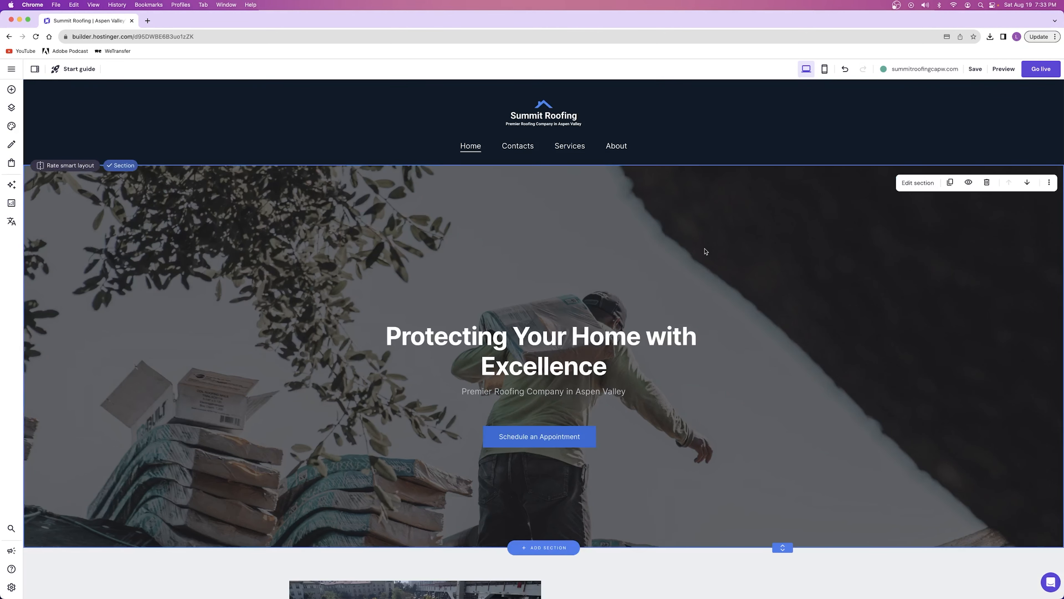
pyautogui.scroll(-5, 704, 252)
pyautogui.scroll(5, 704, 251)
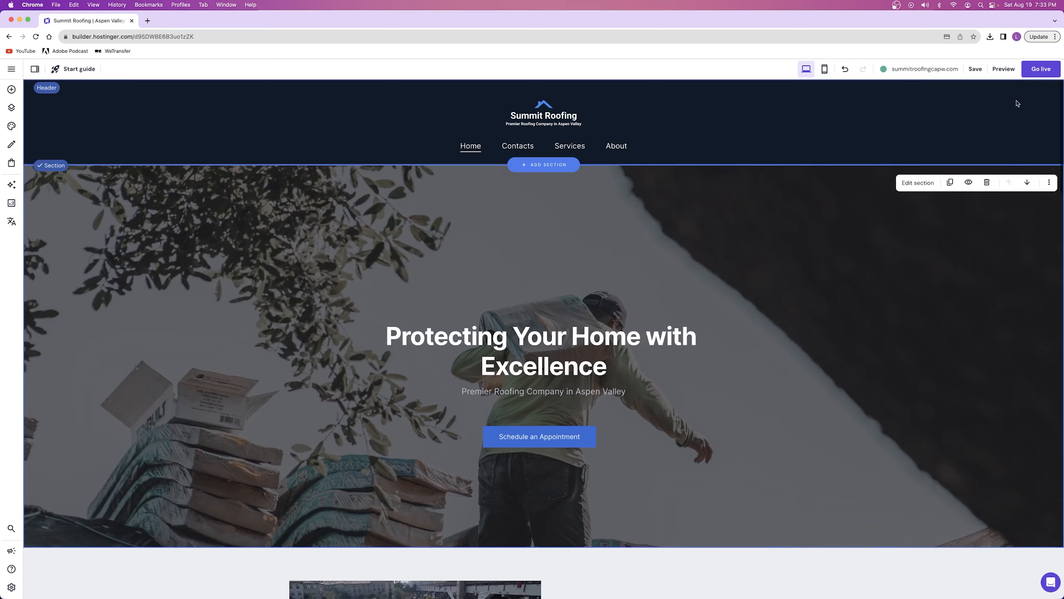
# Preview the Home page, check how the sticky header behaves while moving through its sections, and return to the editor
pyautogui.click(1004, 69)
pyautogui.scroll(-5, 569, 244)
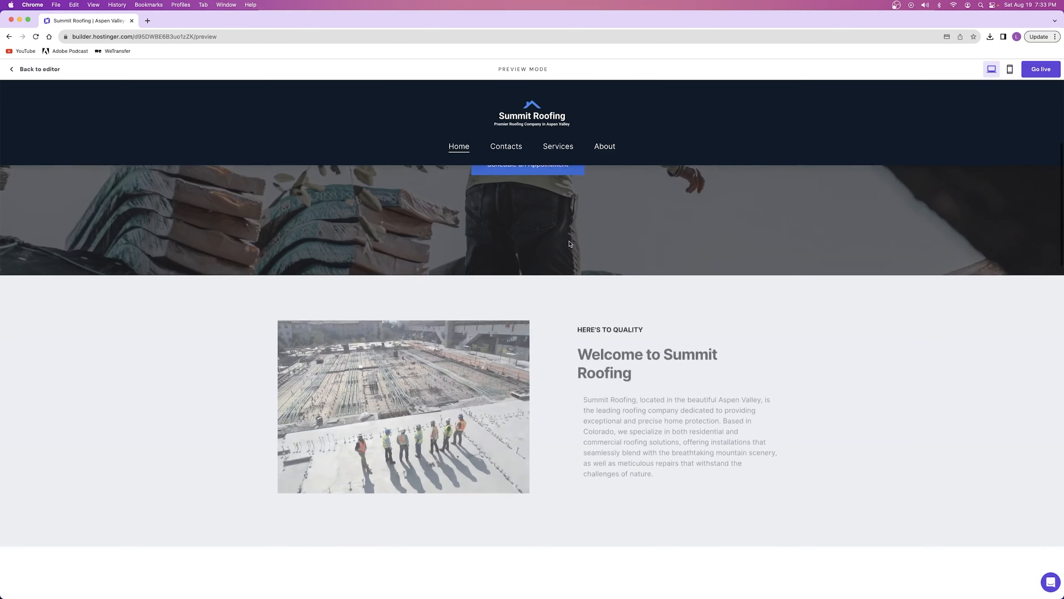
pyautogui.scroll(-5, 569, 244)
pyautogui.scroll(-10, 565, 247)
pyautogui.scroll(-3, 573, 274)
pyautogui.scroll(15, 573, 275)
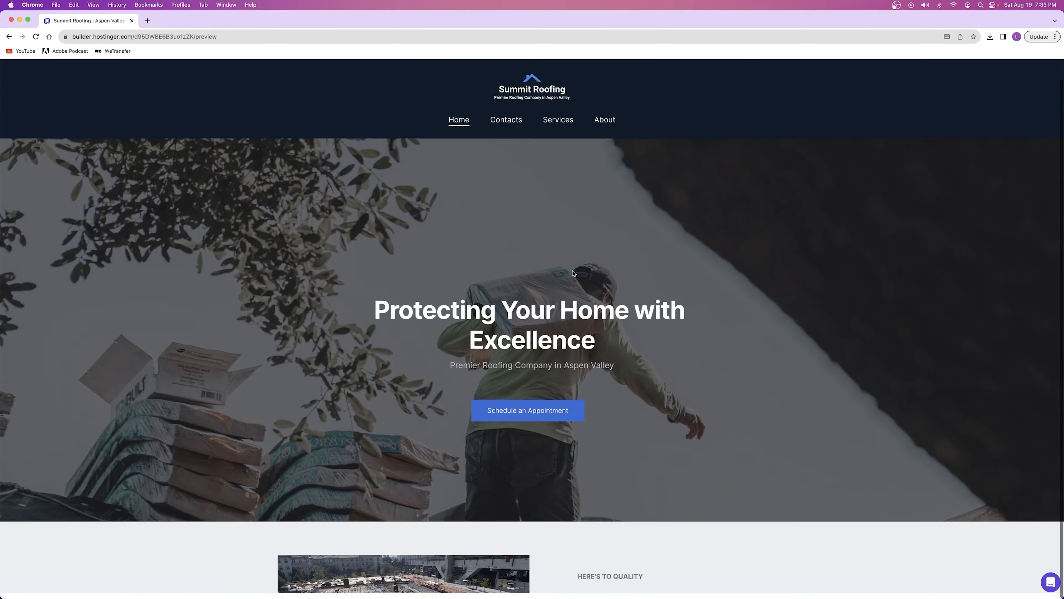
pyautogui.scroll(-20, 573, 273)
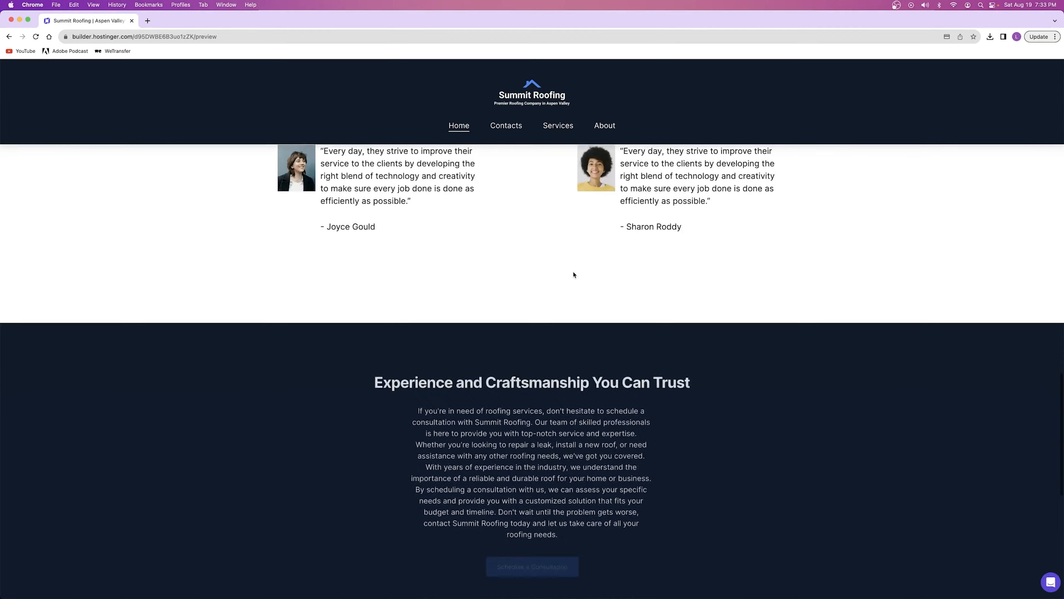
pyautogui.scroll(20, 573, 274)
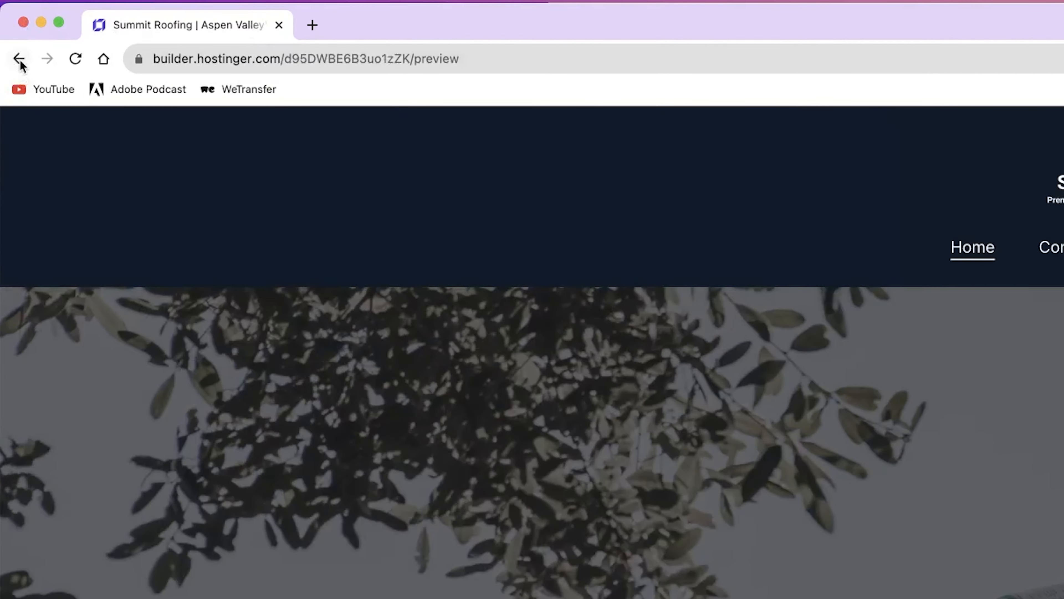
pyautogui.click(9, 36)
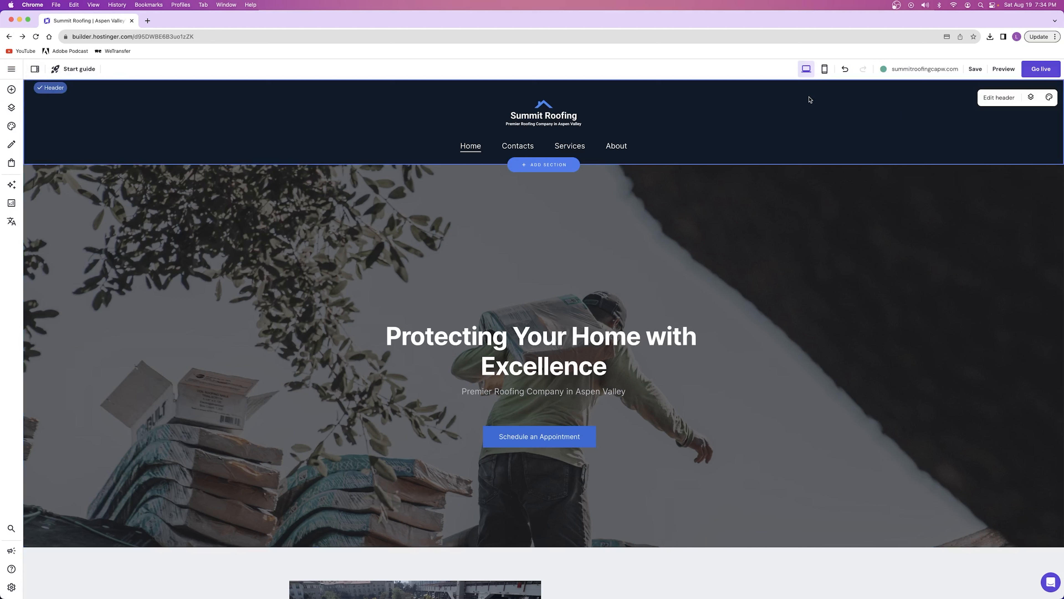
# Turn off the sticky header, make the header transparent over the hero image, and save the website
pyautogui.click(1008, 98)
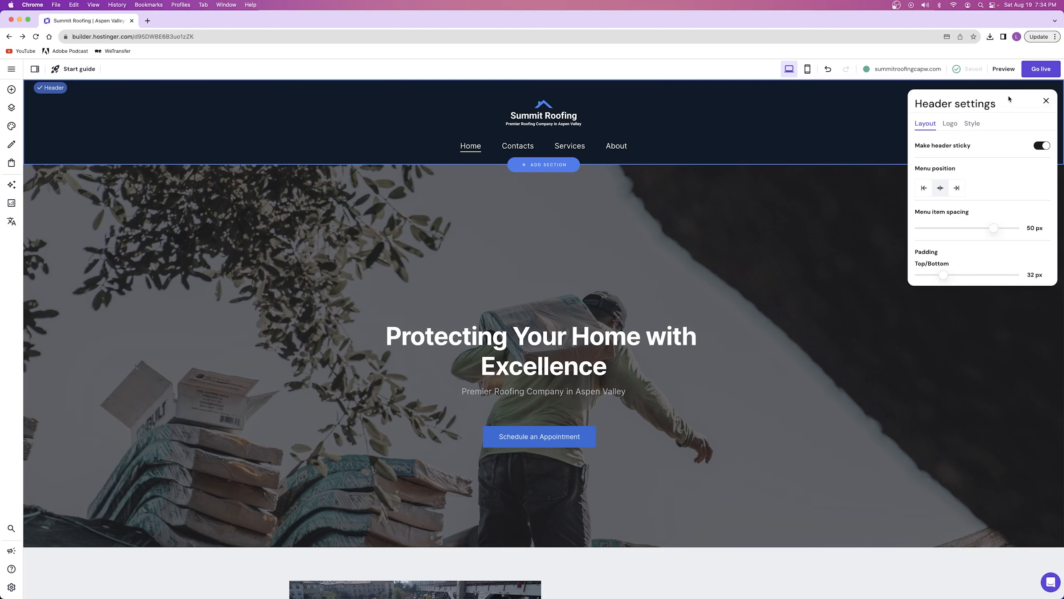
pyautogui.click(1038, 145)
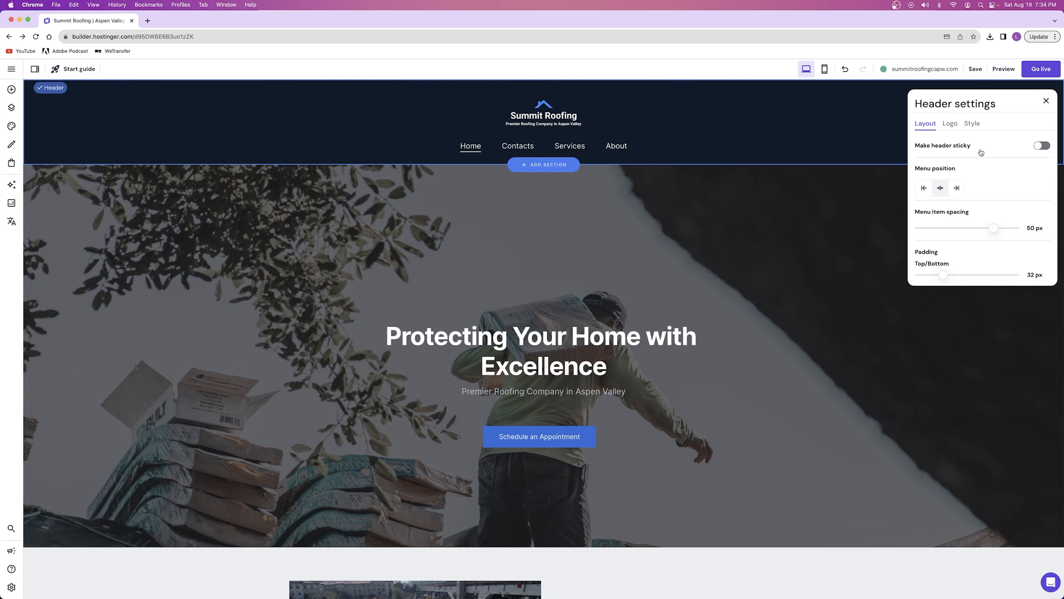
pyautogui.click(972, 124)
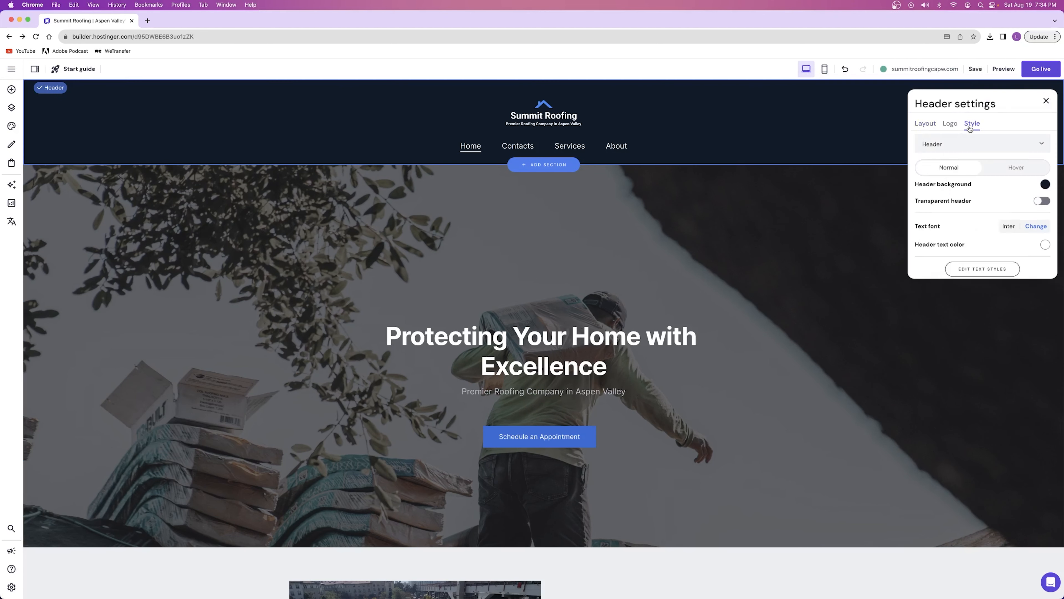
pyautogui.click(1038, 202)
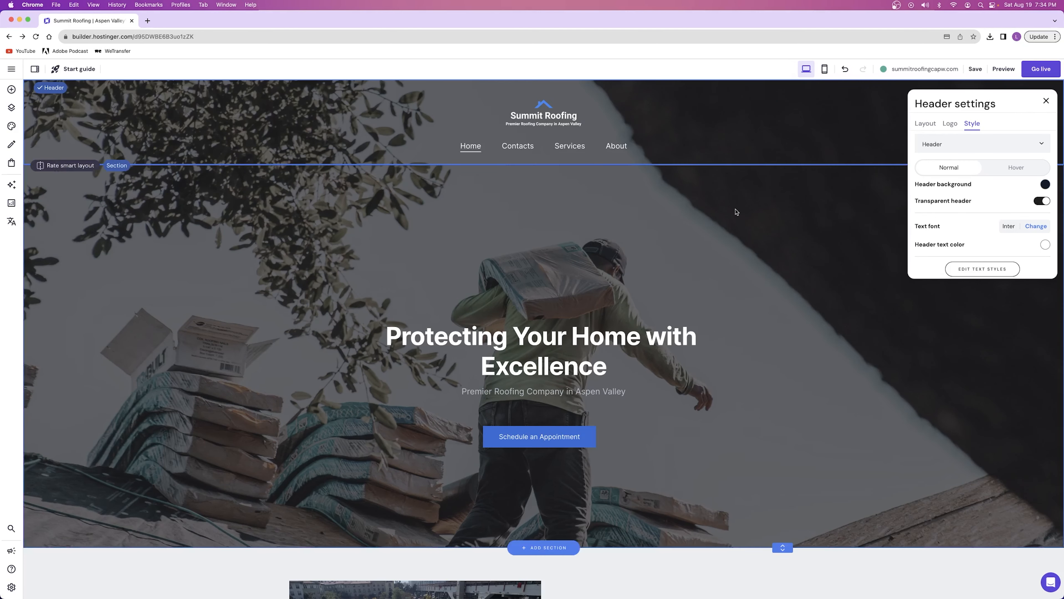
pyautogui.click(960, 207)
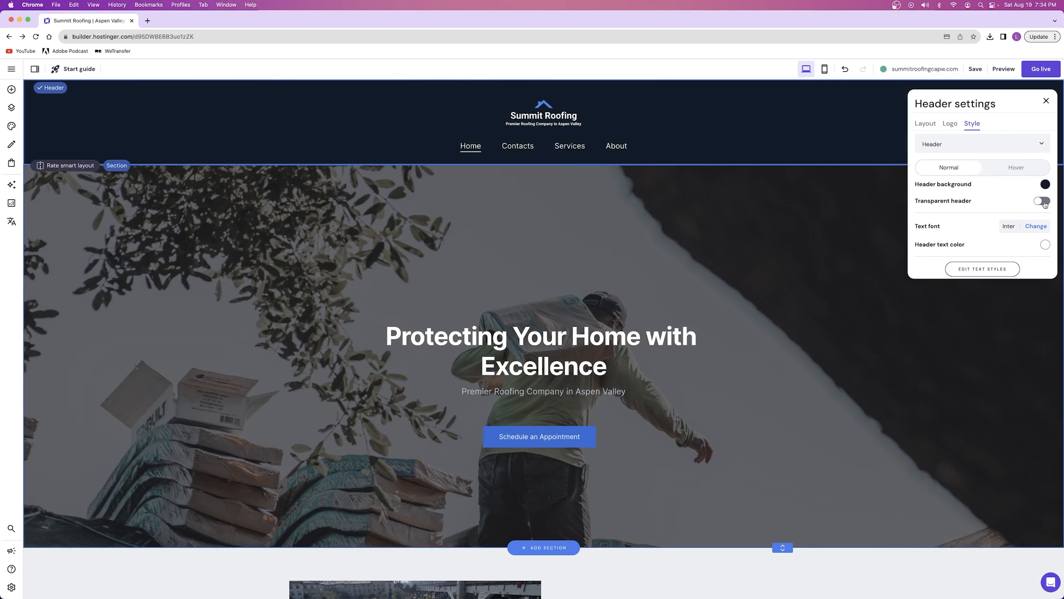
pyautogui.click(1043, 202)
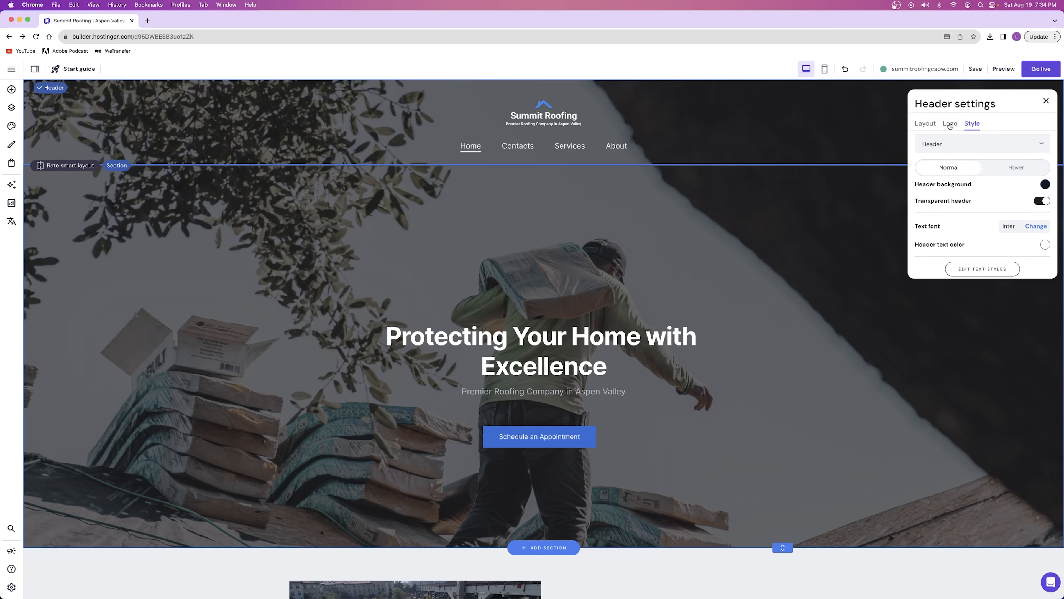
pyautogui.scroll(-5, 690, 237)
pyautogui.scroll(5, 670, 228)
pyautogui.click(657, 222)
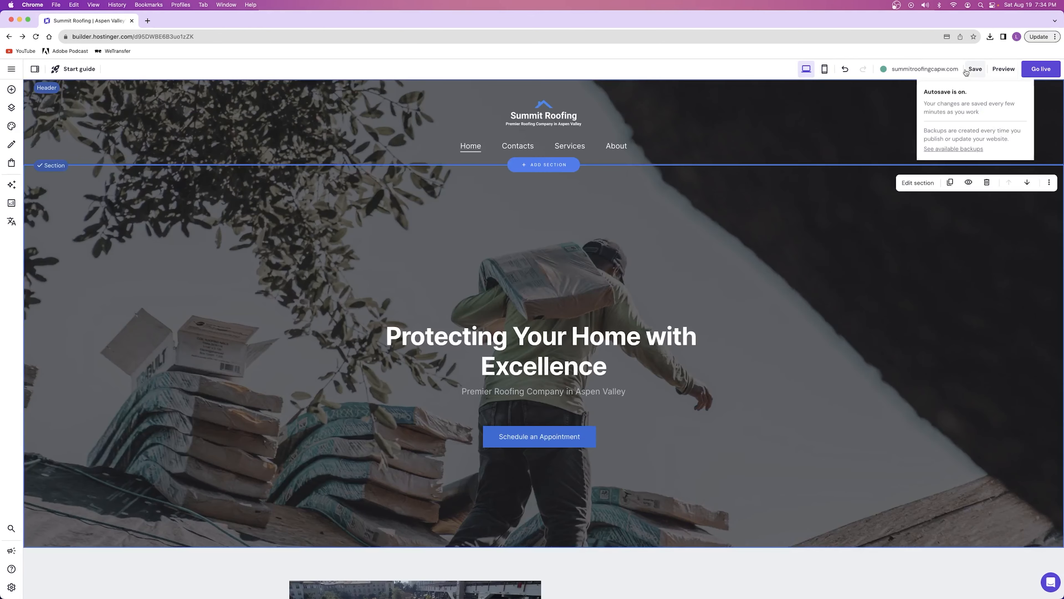
pyautogui.click(975, 69)
# Preview the Home page with the transparent header and return to the editor
pyautogui.click(993, 73)
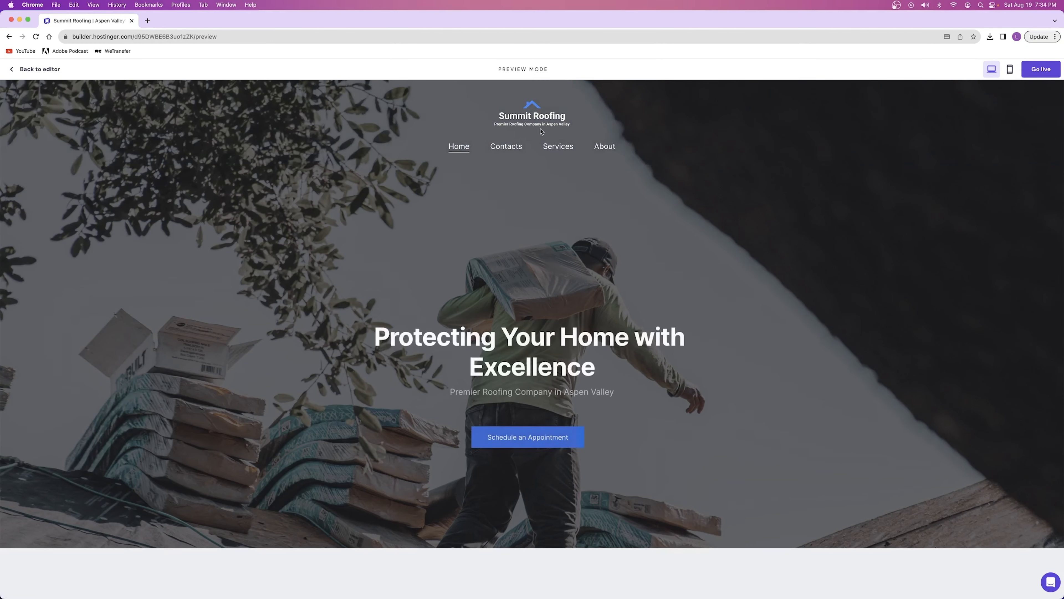
pyautogui.scroll(-5, 571, 235)
pyautogui.scroll(5, 571, 237)
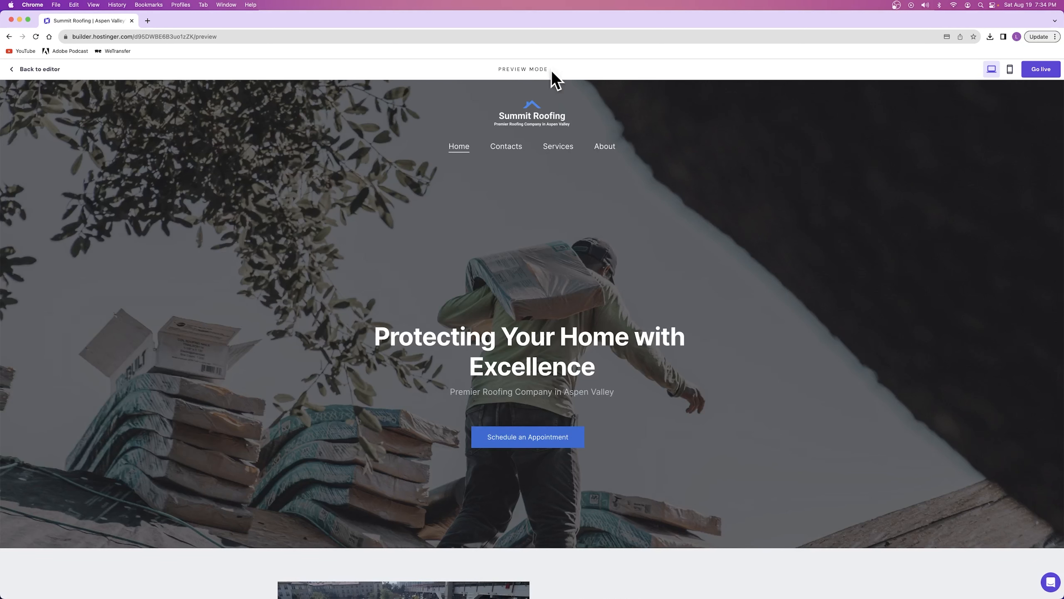
pyautogui.click(46, 72)
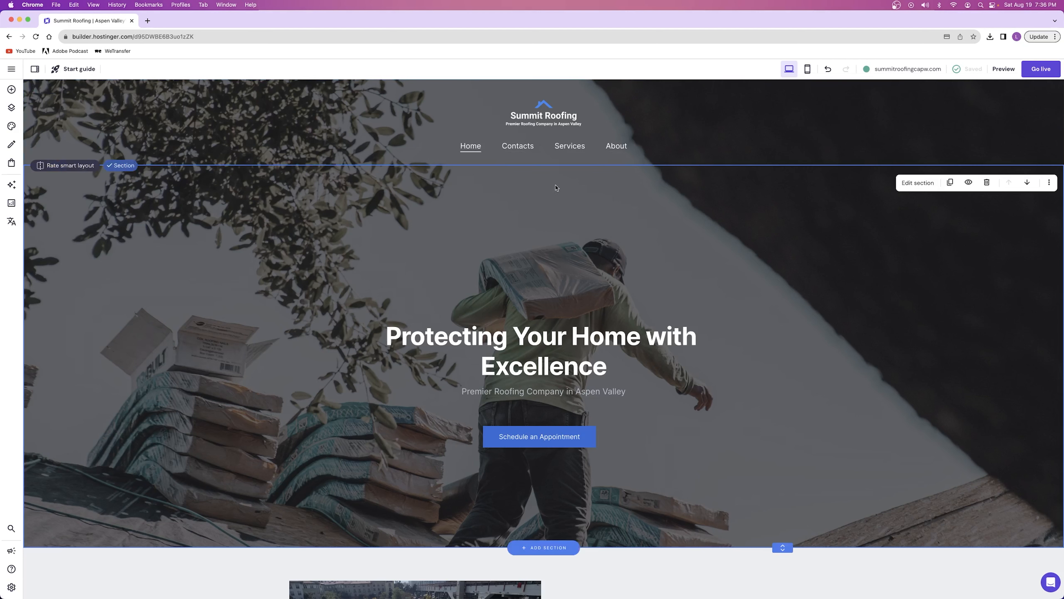
# Check the header on the Contacts page, and add a blank section above "Our services" on the Services page
pyautogui.click(523, 150)
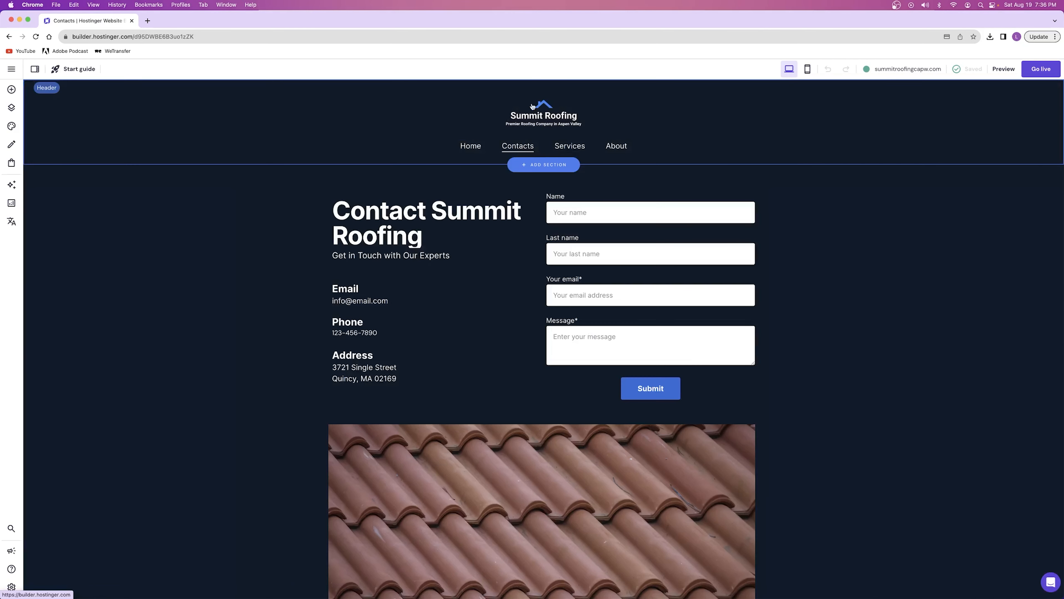
pyautogui.click(570, 146)
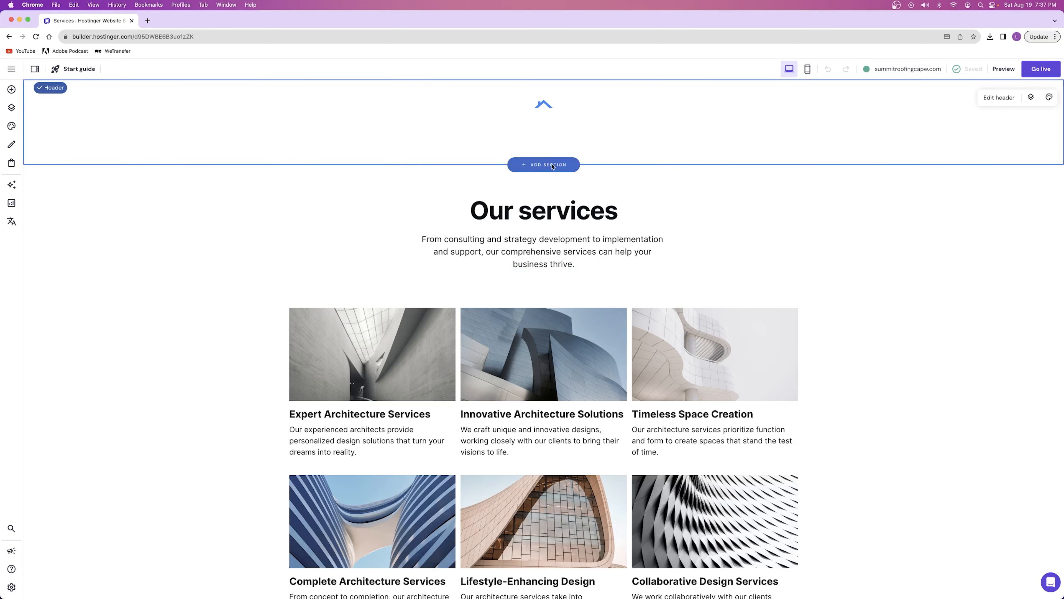
pyautogui.click(552, 165)
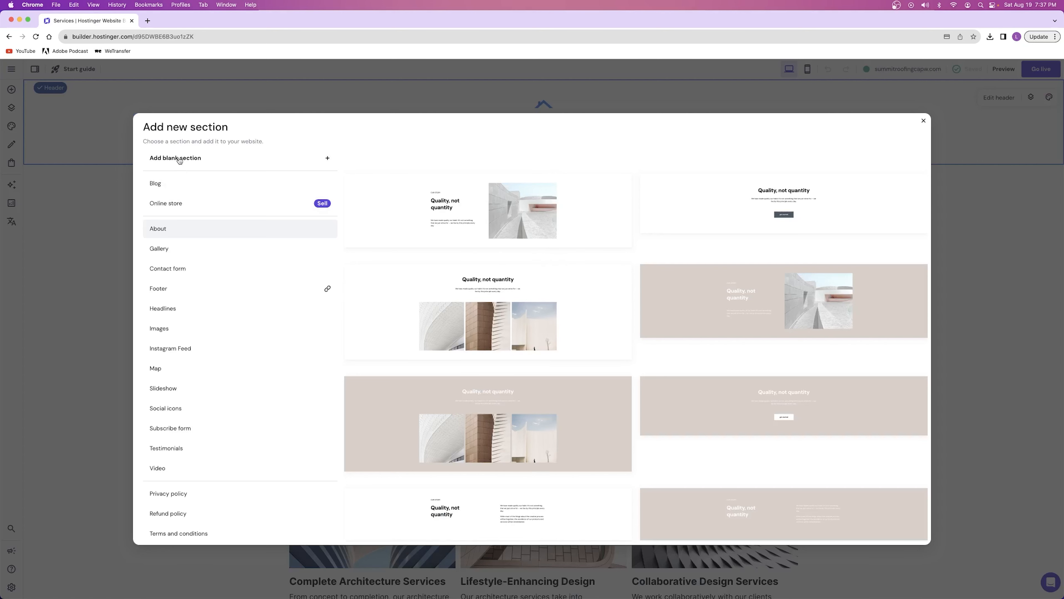
pyautogui.click(179, 159)
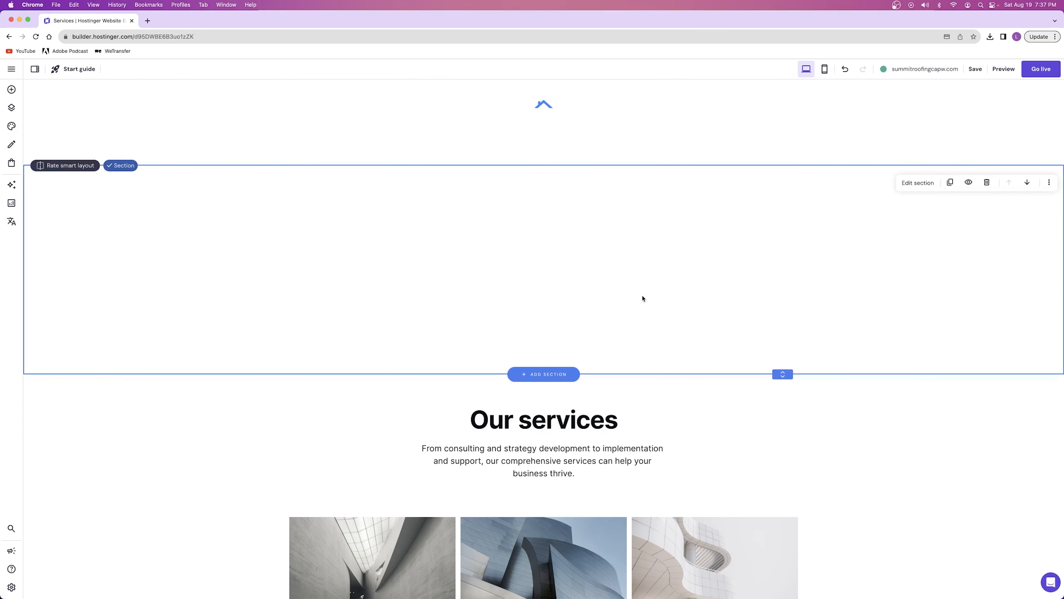
# Give the blank section the timber-frame workers photo as background with 83% overlay opacity, and shrink it to a strip behind the header
pyautogui.click(918, 183)
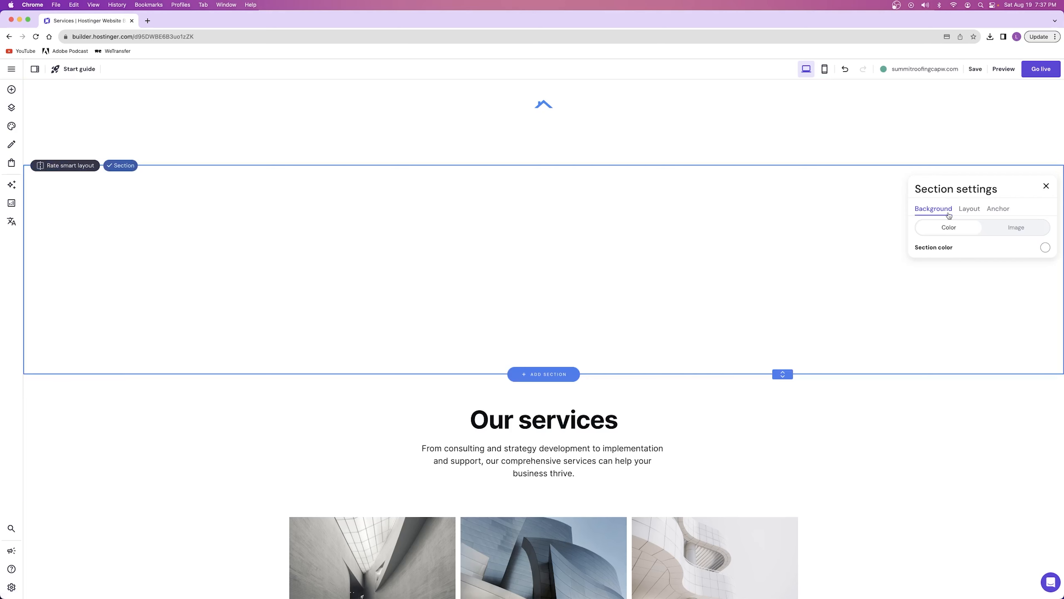
pyautogui.click(1016, 230)
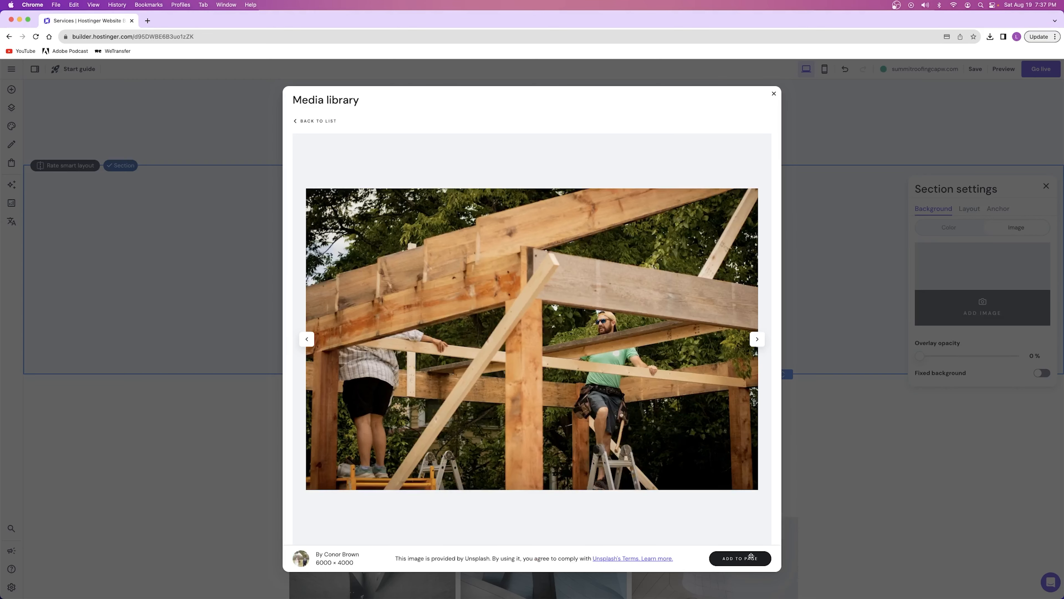
pyautogui.click(740, 558)
pyautogui.moveTo(921, 356); pyautogui.dragTo(997, 355)
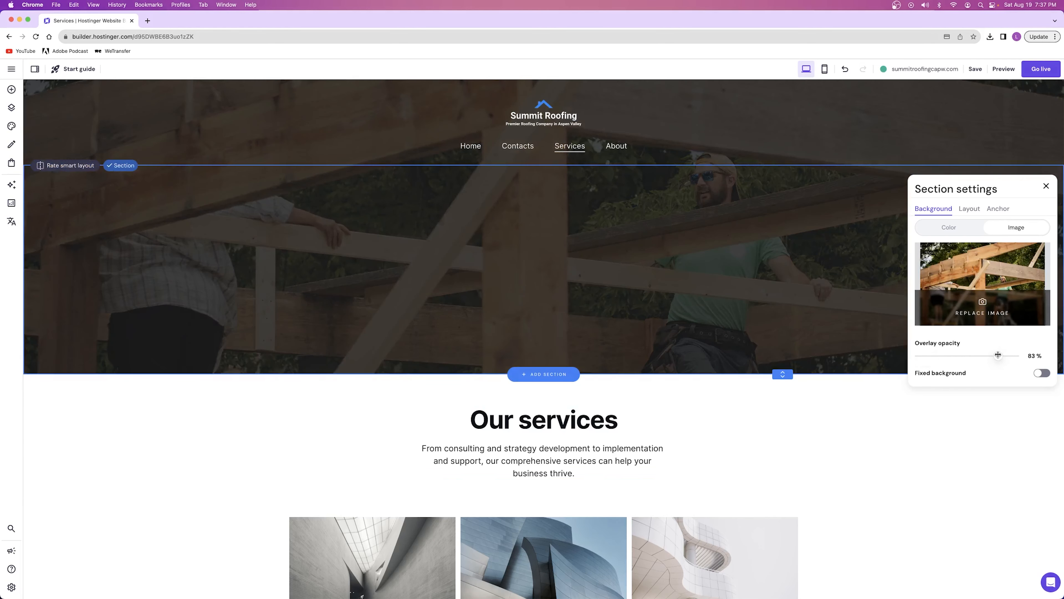
pyautogui.moveTo(781, 374); pyautogui.dragTo(734, 161)
pyautogui.click(710, 231)
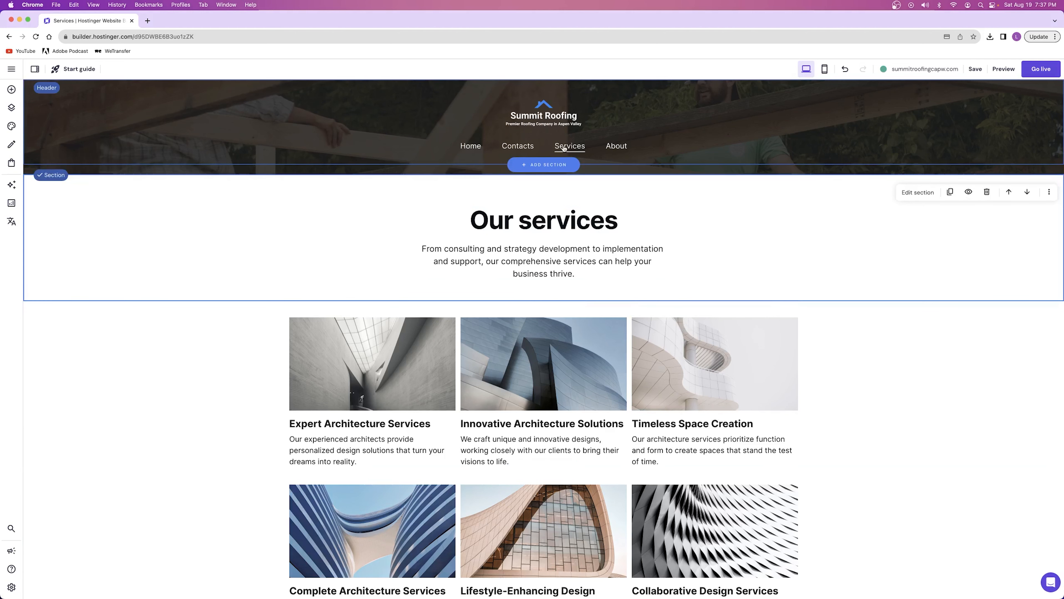
# Check how the header looks on the Contacts page and on the Services page
pyautogui.click(529, 147)
pyautogui.click(529, 147)
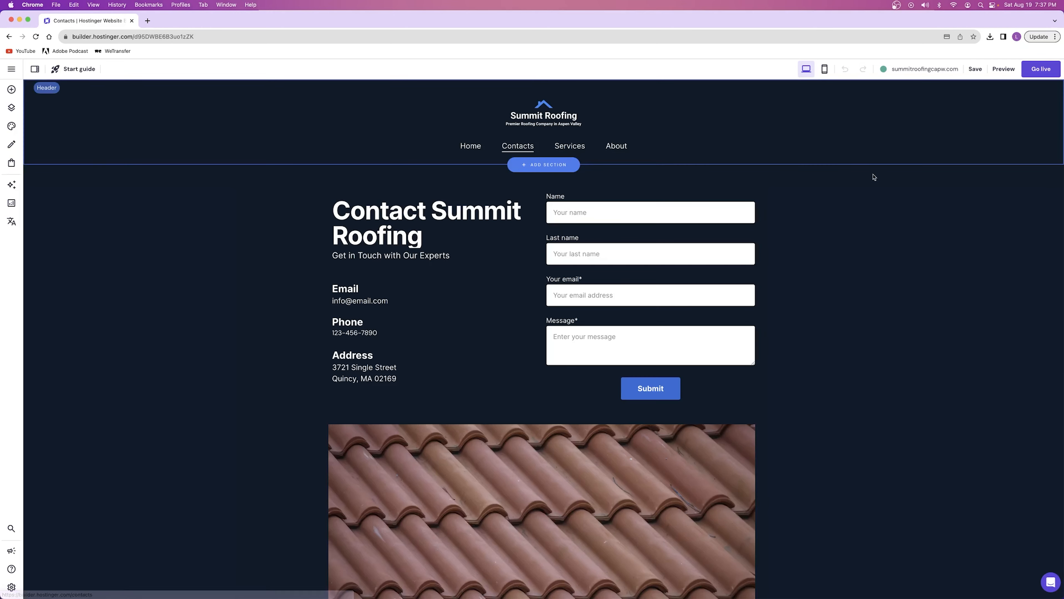
pyautogui.scroll(-5, 316, 382)
pyautogui.scroll(5, 316, 383)
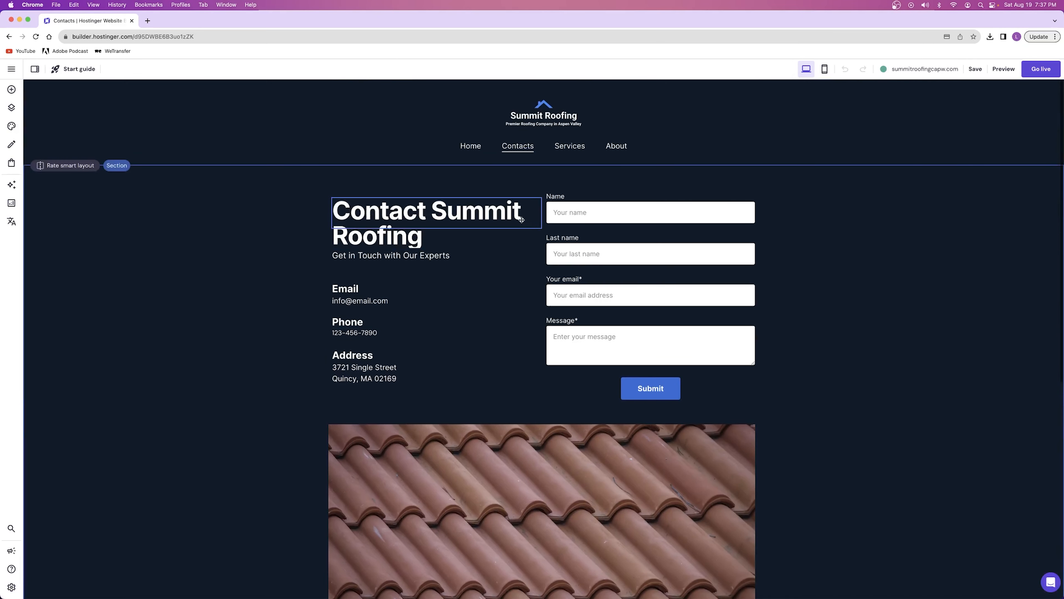
pyautogui.click(568, 144)
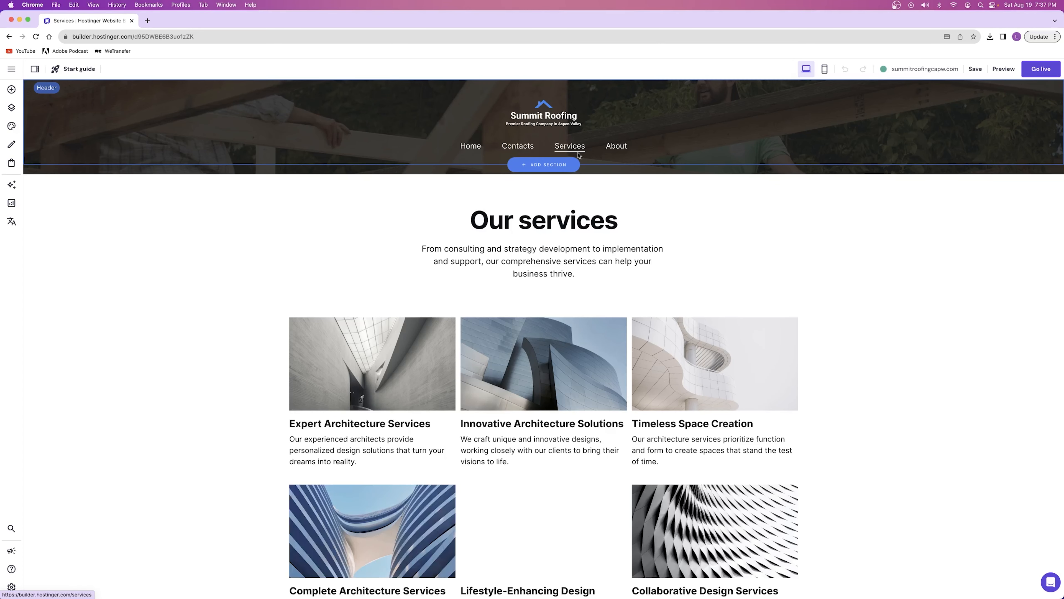
# Open the About page and add a blank section above "Get to know us"
pyautogui.click(617, 147)
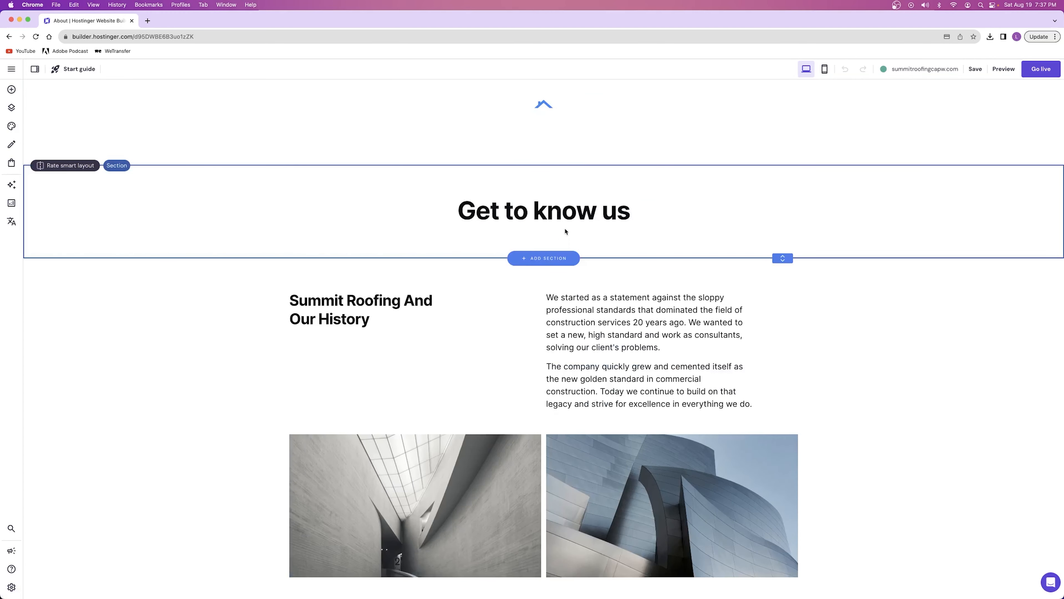
pyautogui.click(540, 164)
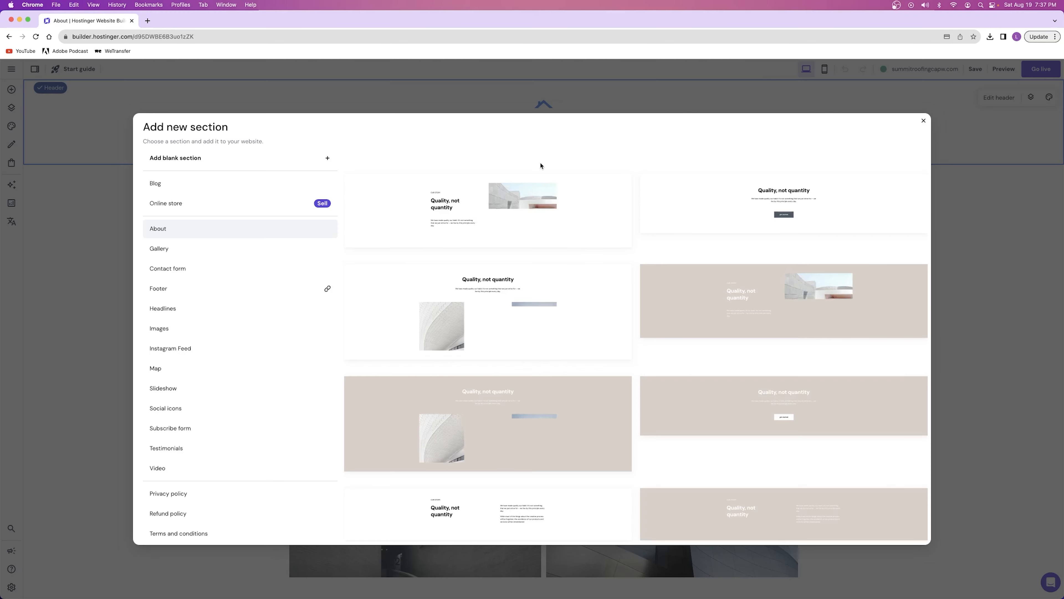
pyautogui.click(228, 163)
# Search the free images for "roofing" and set the multicoloured slate shingles photo as the blank section's background
pyautogui.click(916, 182)
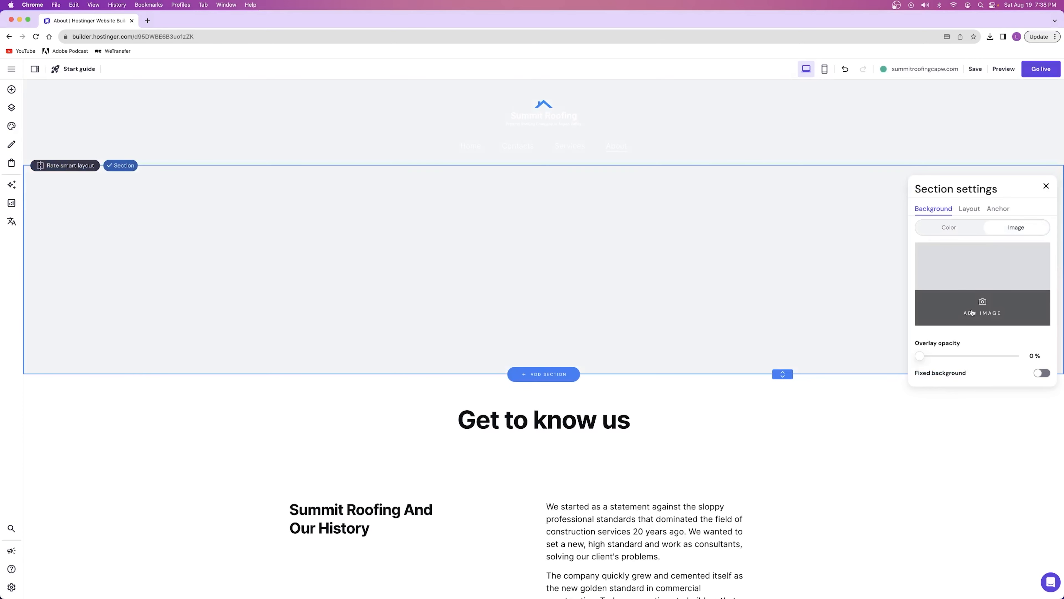
pyautogui.click(970, 314)
pyautogui.click(450, 128)
pyautogui.write('roofing')
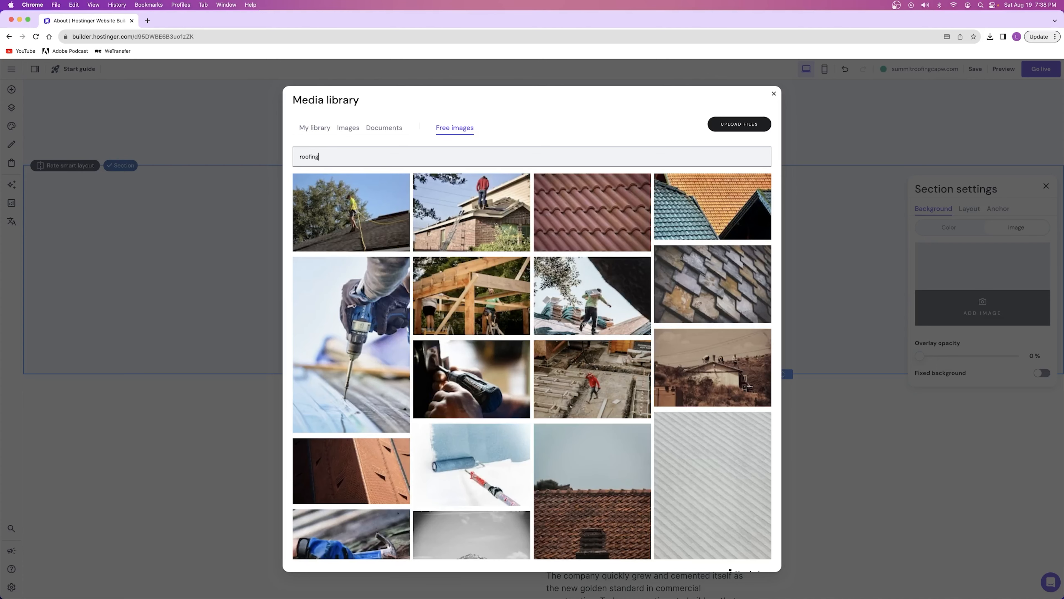
pyautogui.scroll(-2, 704, 193)
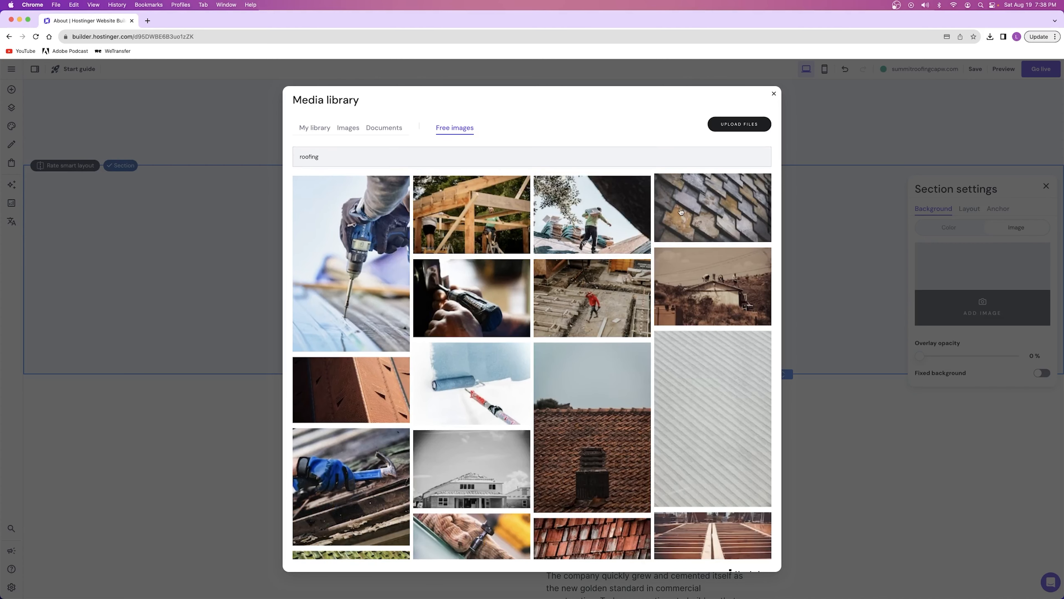
pyautogui.click(670, 214)
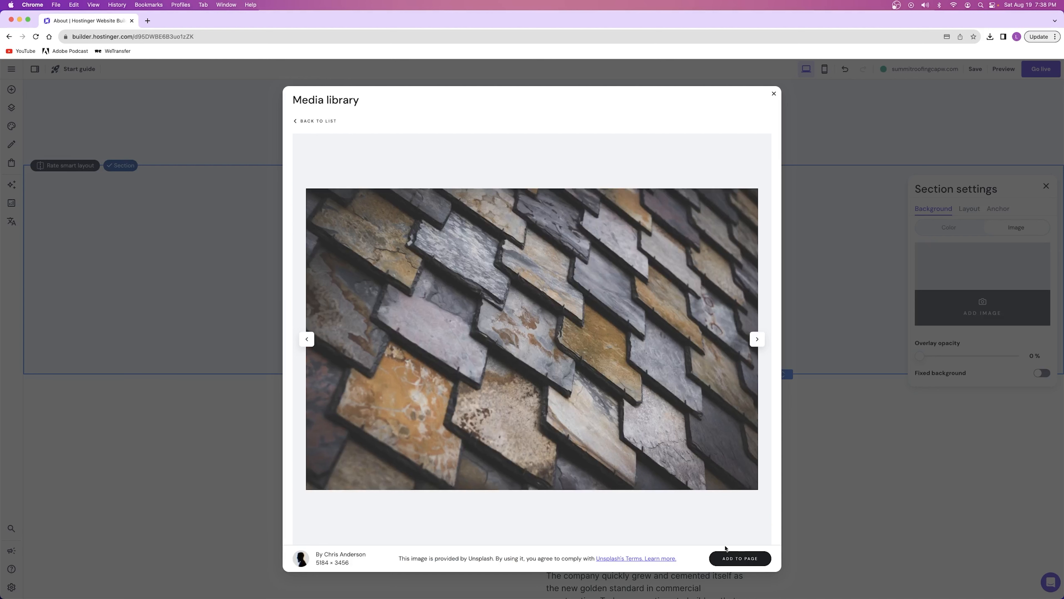
pyautogui.click(738, 557)
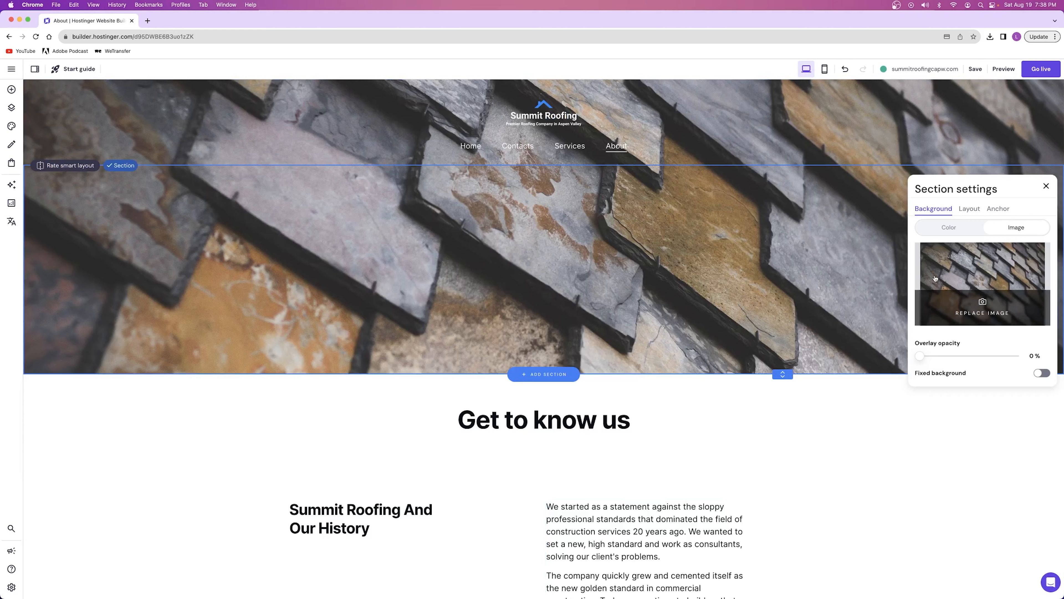
# Set the new section's overlay opacity to 77% and shrink the section to a strip behind the header
pyautogui.moveTo(920, 357); pyautogui.dragTo(992, 355)
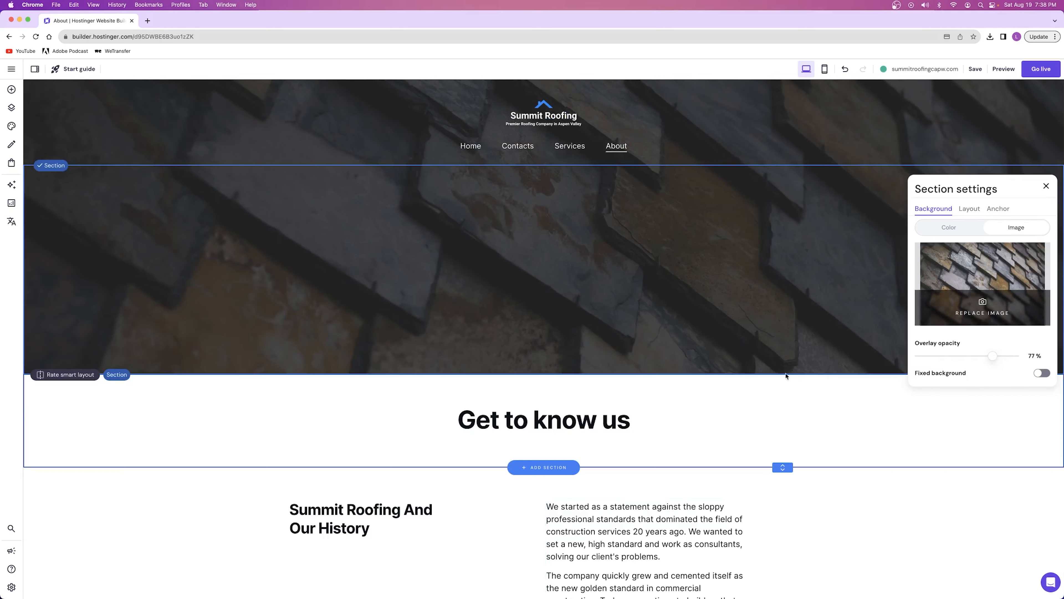
pyautogui.moveTo(778, 369); pyautogui.dragTo(742, 174)
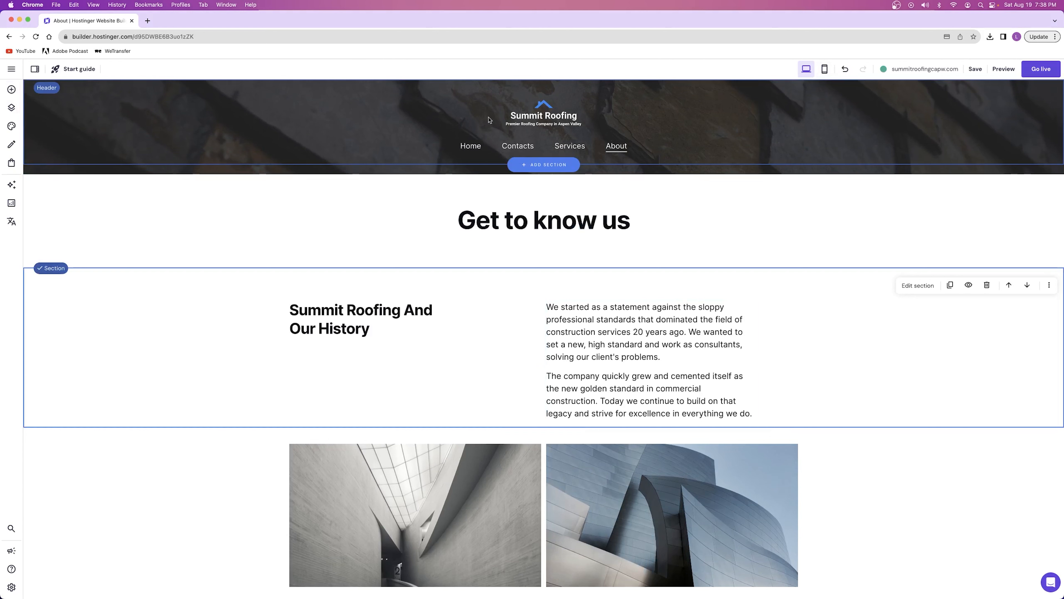
# Open the Home page and go to its footer below the contact form
pyautogui.click(470, 147)
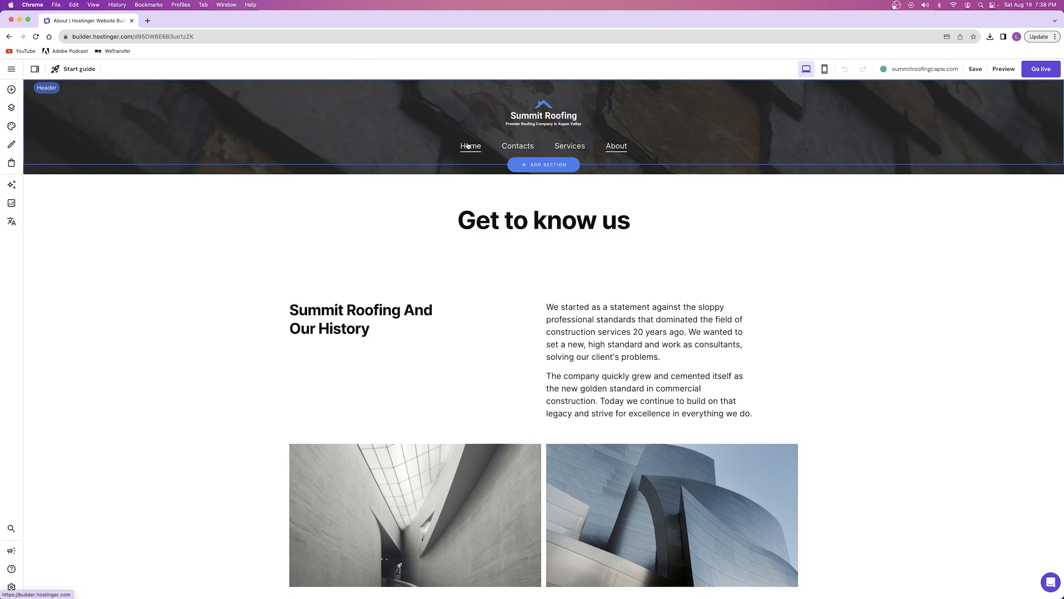
pyautogui.click(468, 146)
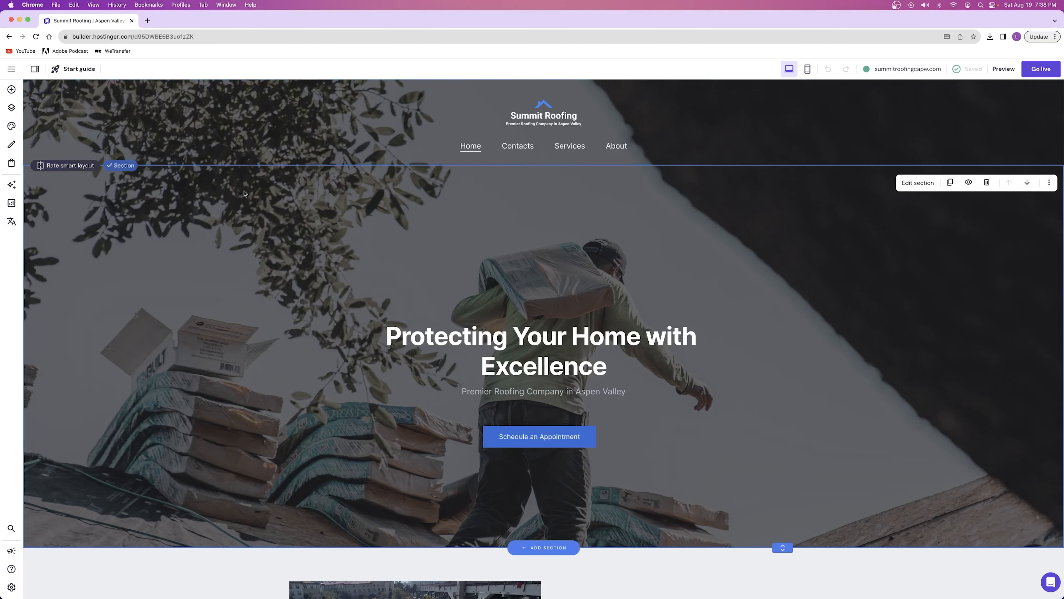
pyautogui.scroll(-20, 245, 193)
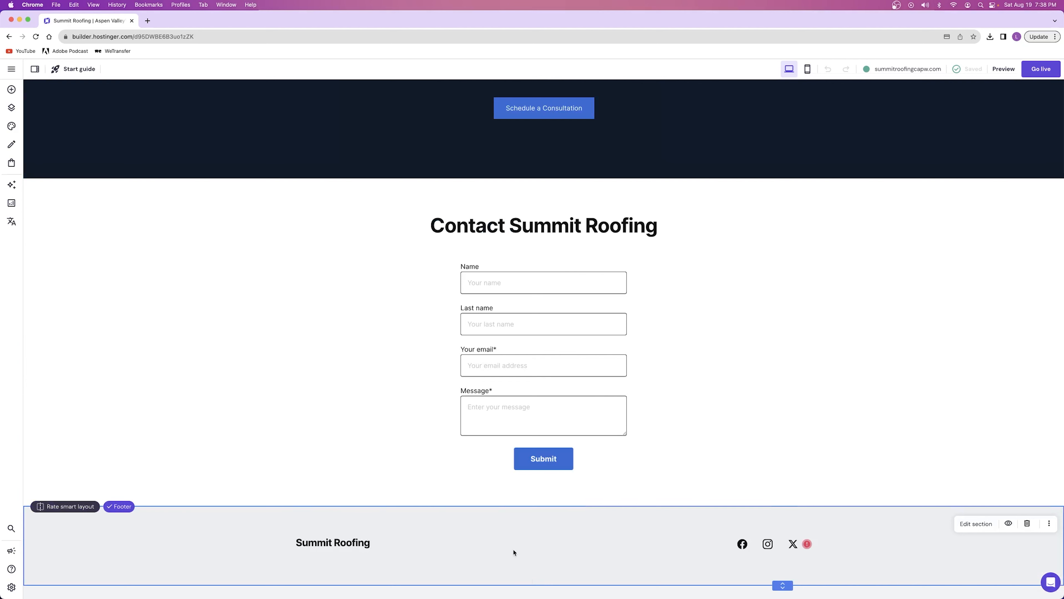
# Switch the footer section's background type from colour to image and close its settings
pyautogui.click(973, 524)
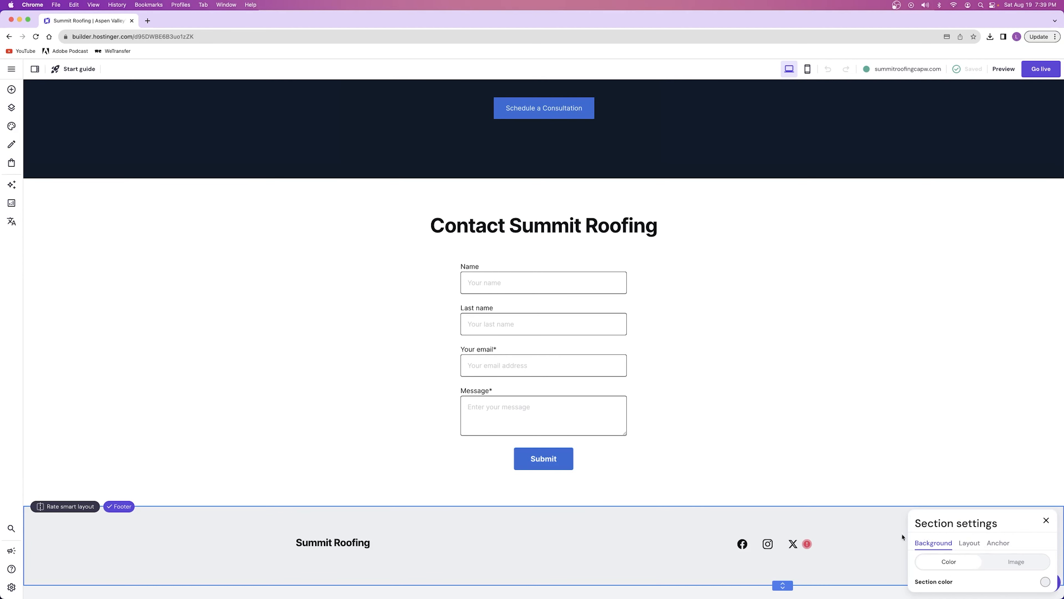
pyautogui.click(1015, 562)
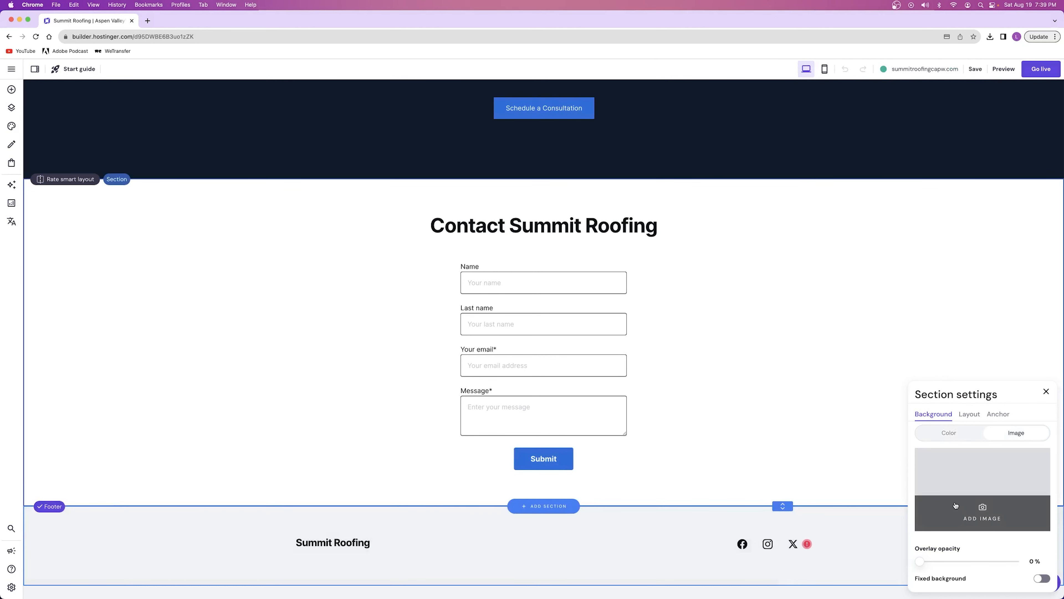
pyautogui.click(1044, 392)
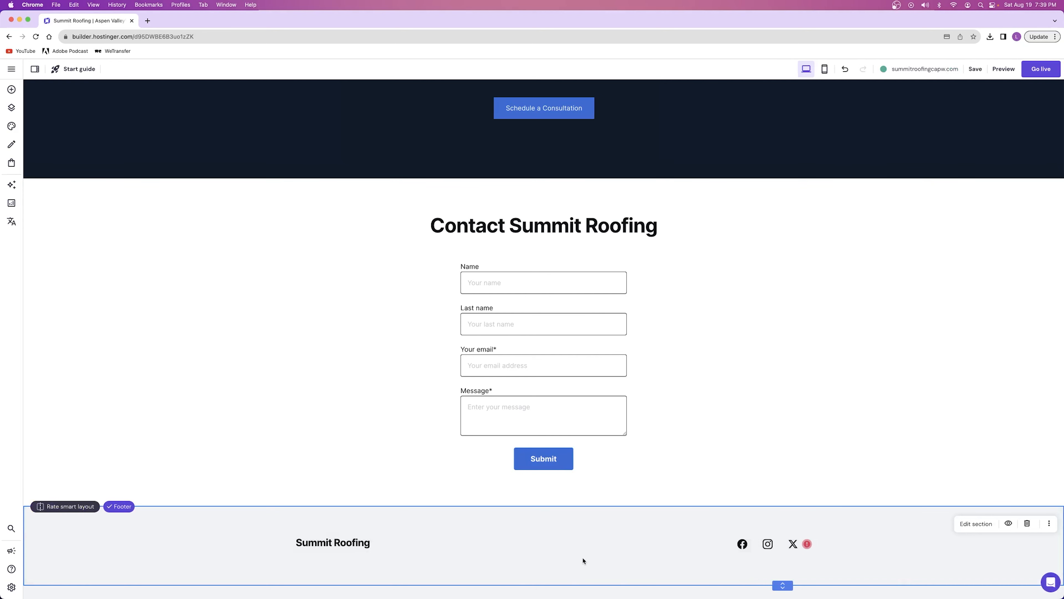
# Delete the "Summit Roofing" text from the footer and place an image element in the footer instead
pyautogui.click(353, 544)
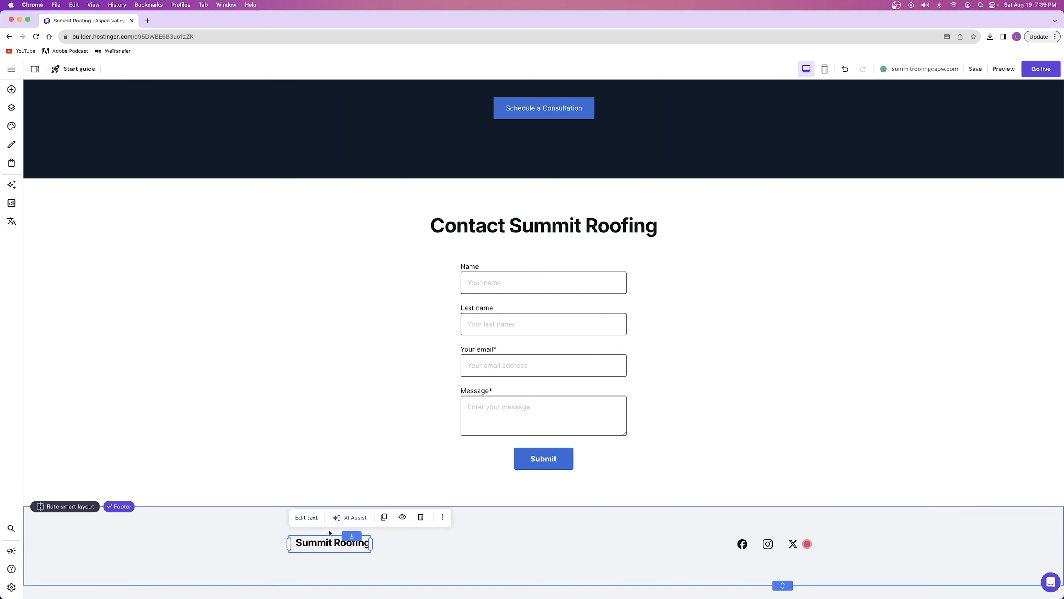
pyautogui.click(422, 519)
pyautogui.click(11, 90)
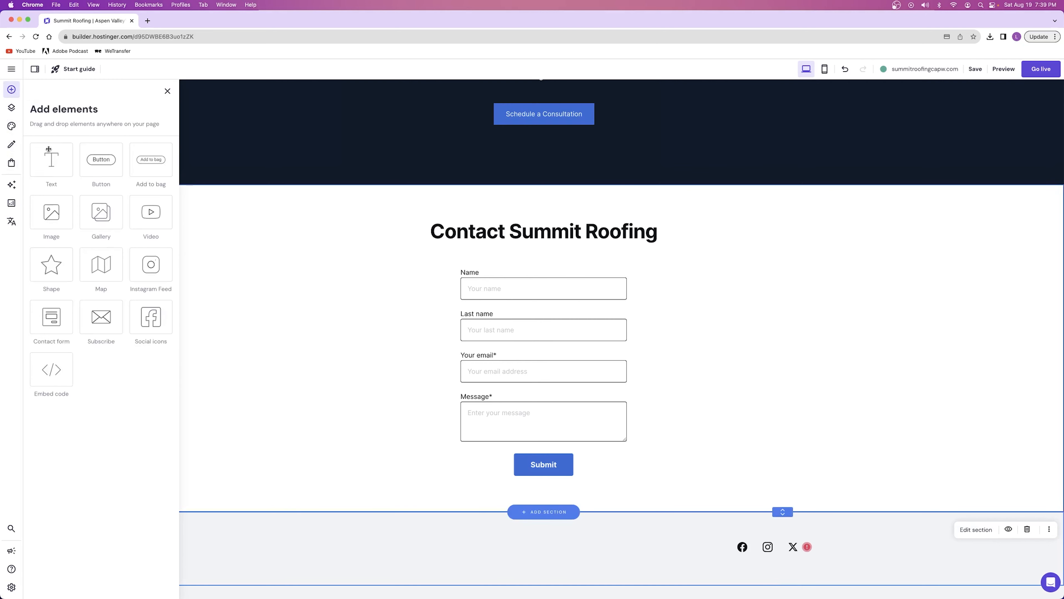
pyautogui.moveTo(52, 213); pyautogui.dragTo(304, 520)
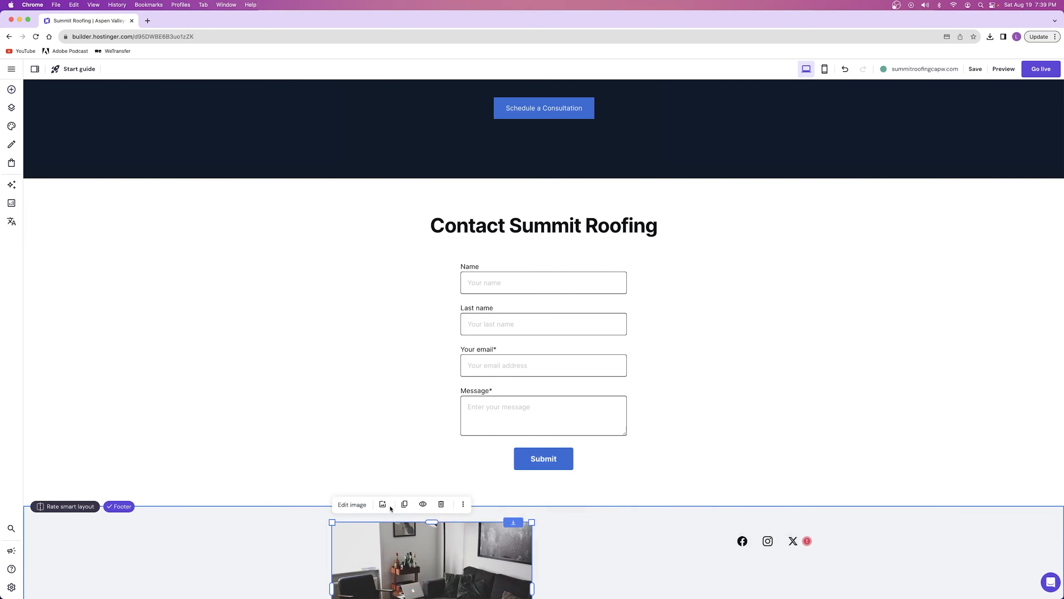
# Replace the footer's placeholder picture with the logo-white file from the media library
pyautogui.click(352, 504)
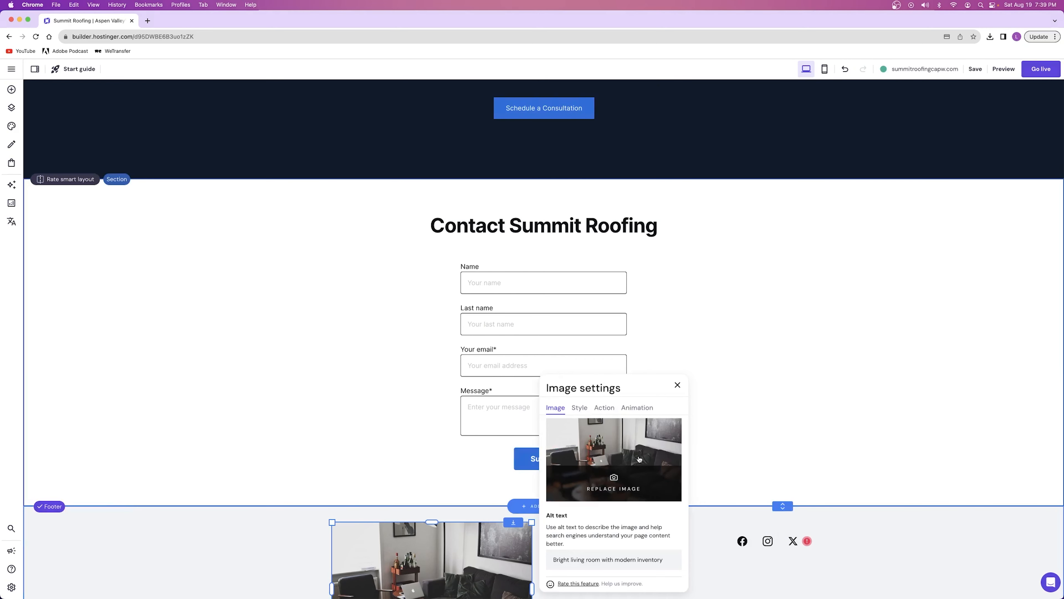
pyautogui.click(629, 454)
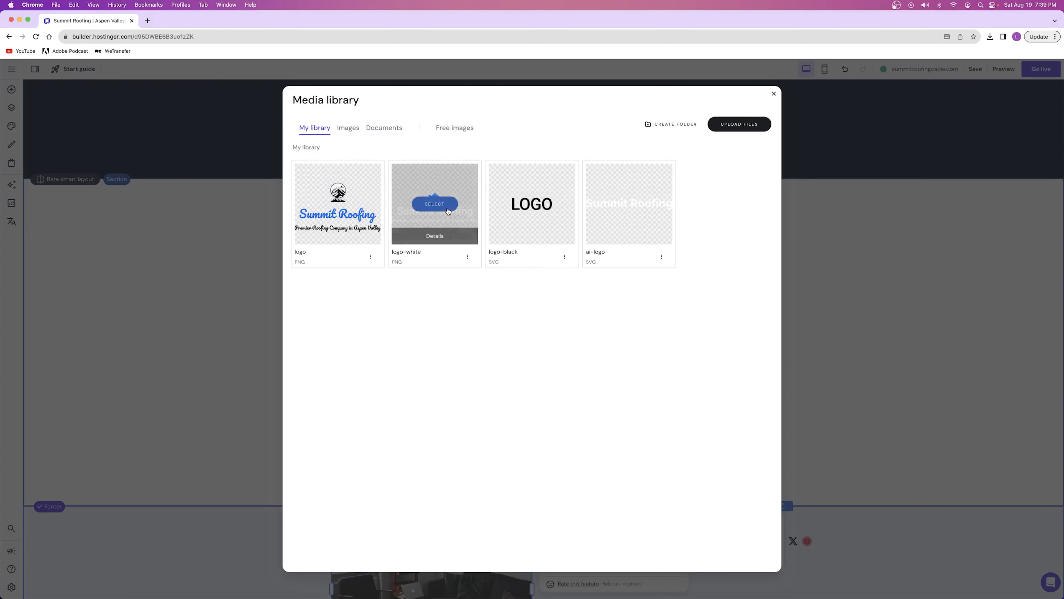
pyautogui.click(446, 210)
# Shrink the footer logo, align it near the footer's upper left, and reduce the footer height to fit it
pyautogui.moveTo(532, 587); pyautogui.dragTo(435, 534)
pyautogui.moveTo(436, 536); pyautogui.dragTo(420, 537)
pyautogui.moveTo(379, 539); pyautogui.dragTo(343, 442)
pyautogui.click(472, 445)
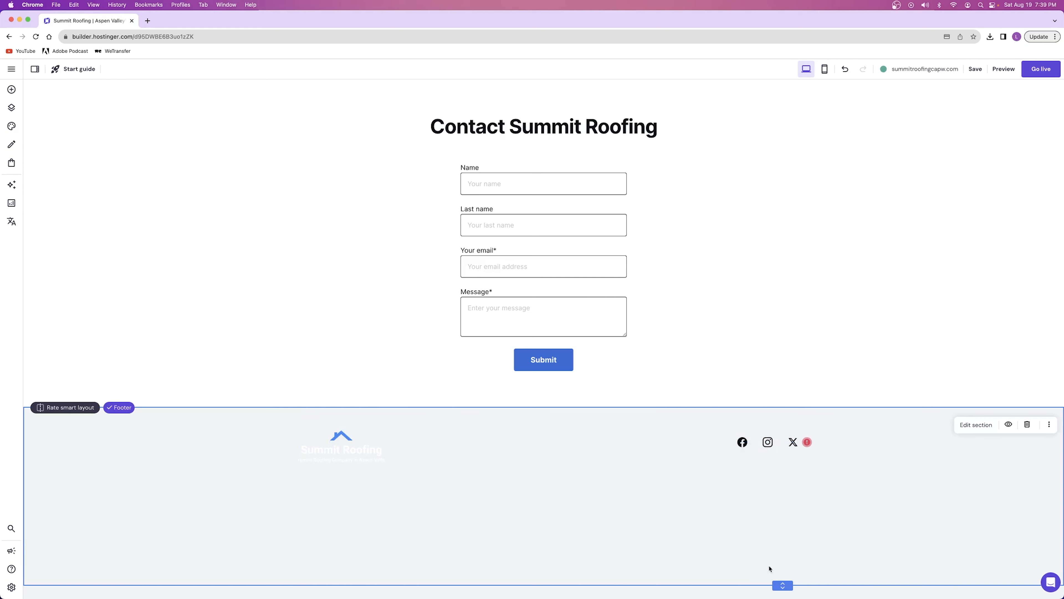
pyautogui.moveTo(782, 585); pyautogui.dragTo(772, 489)
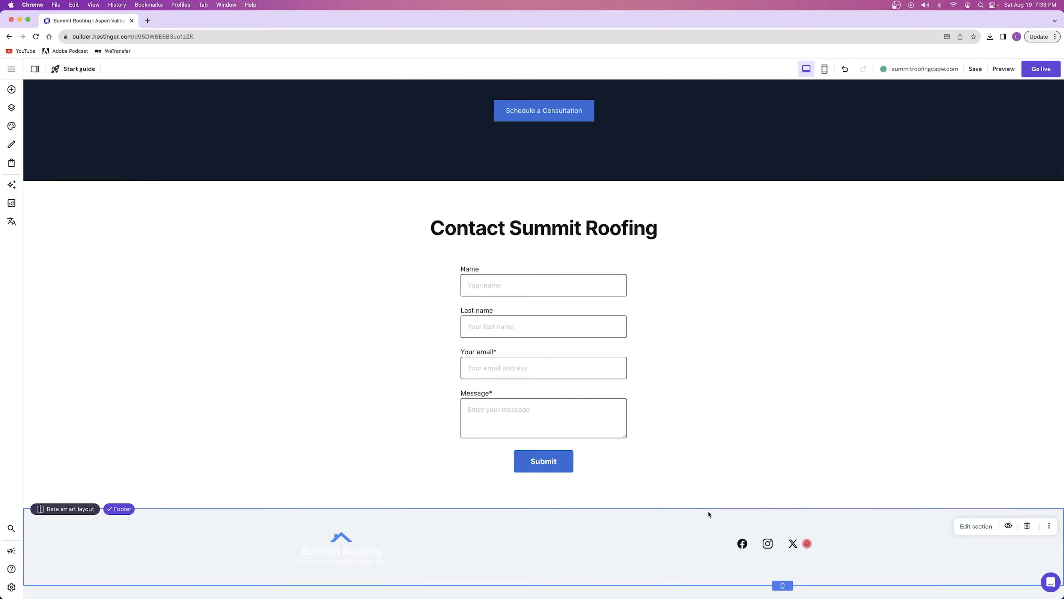
# Change the footer section's background to a solid colour, using the medium blue-grey website colour
pyautogui.click(971, 525)
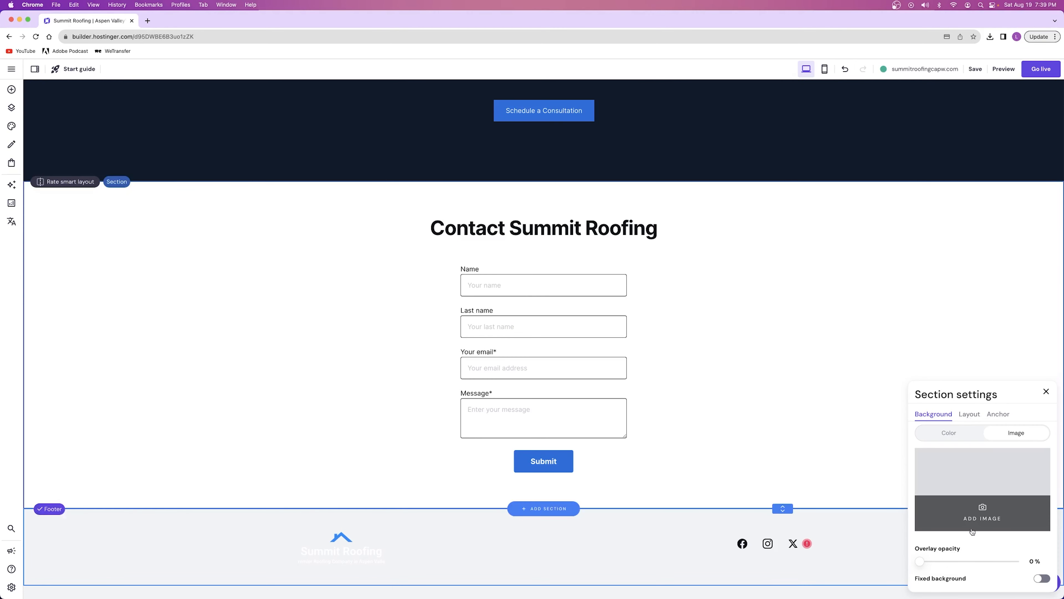
pyautogui.click(949, 432)
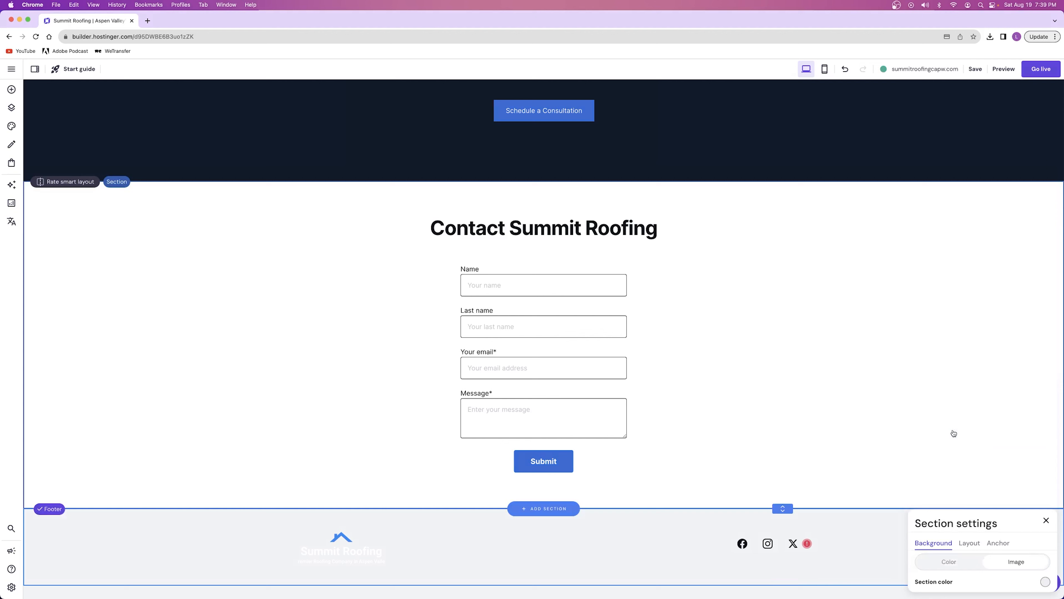
pyautogui.click(1045, 582)
pyautogui.click(866, 455)
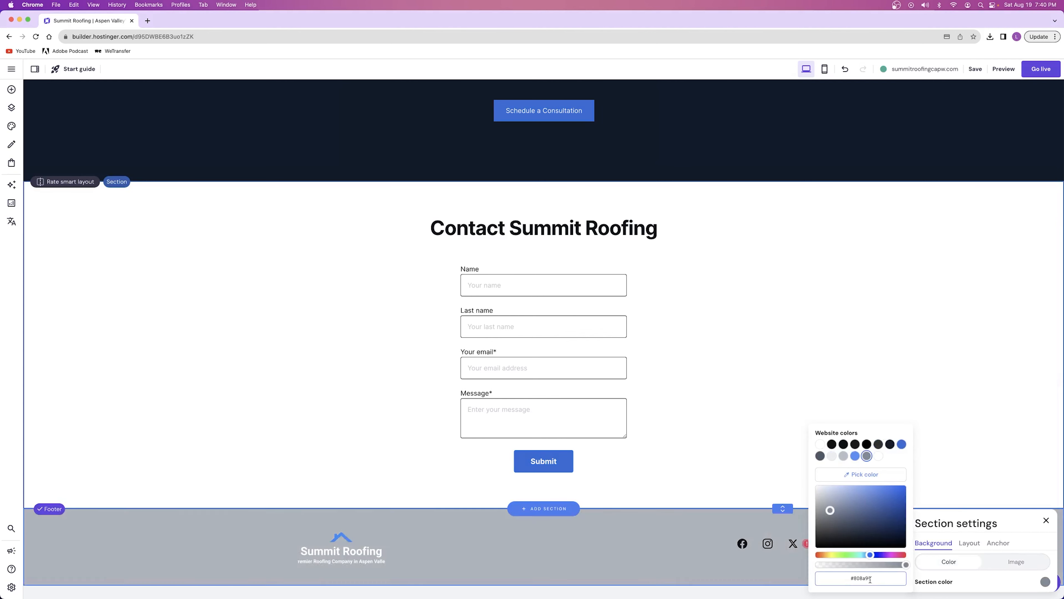
pyautogui.click(352, 339)
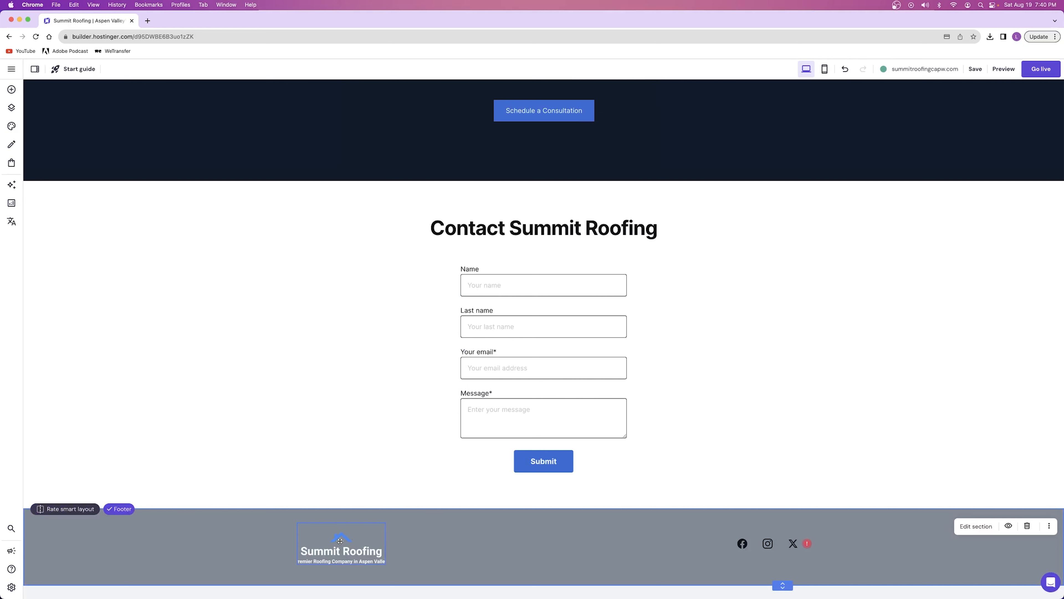
# Nudge the footer logo slightly upward and set the footer social icons' normal colour to white (#ffffff)
pyautogui.moveTo(345, 543); pyautogui.dragTo(344, 542)
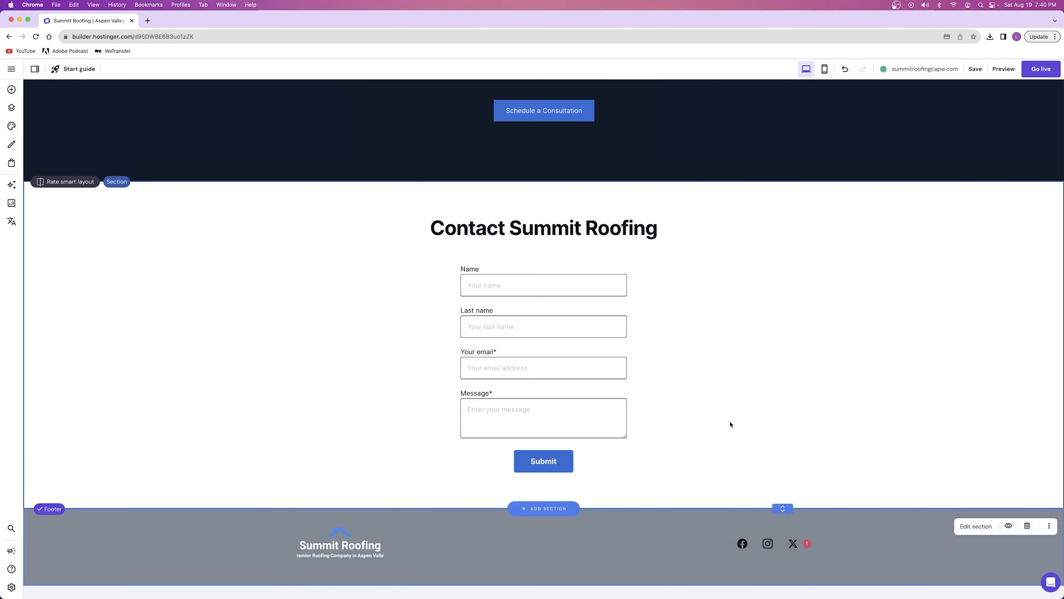
pyautogui.click(776, 544)
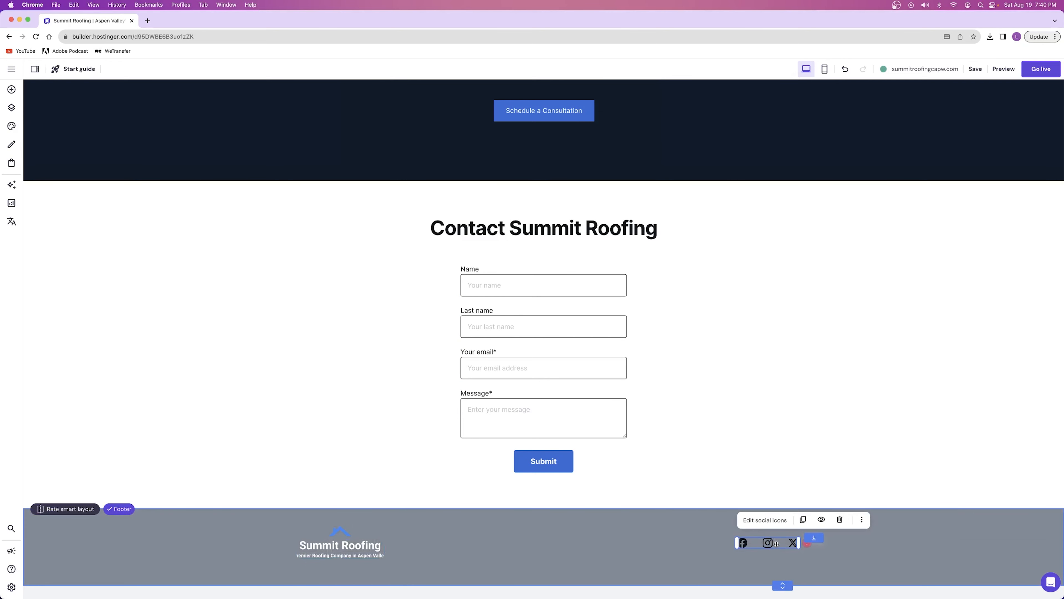
pyautogui.click(764, 520)
pyautogui.click(841, 427)
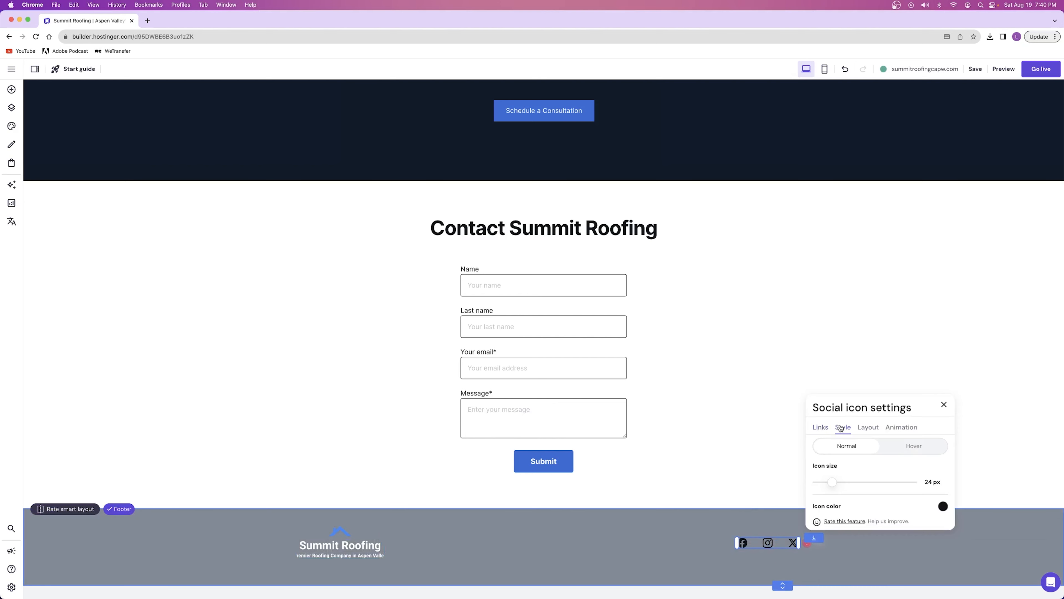
pyautogui.click(943, 507)
pyautogui.click(962, 444)
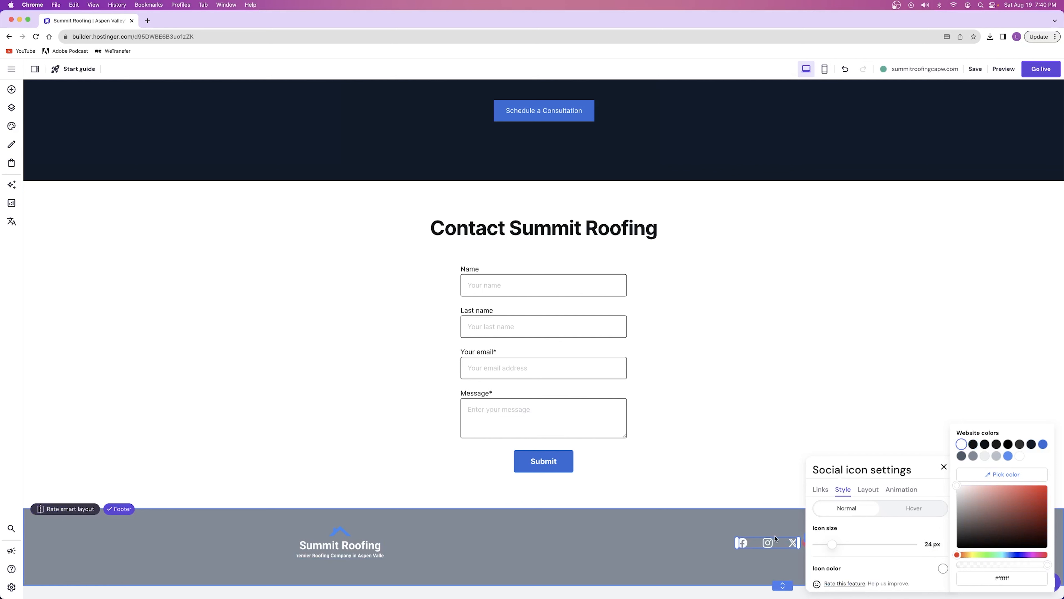
# Change the footer section's background to the dark slate blue-grey website colour
pyautogui.click(909, 529)
pyautogui.click(977, 526)
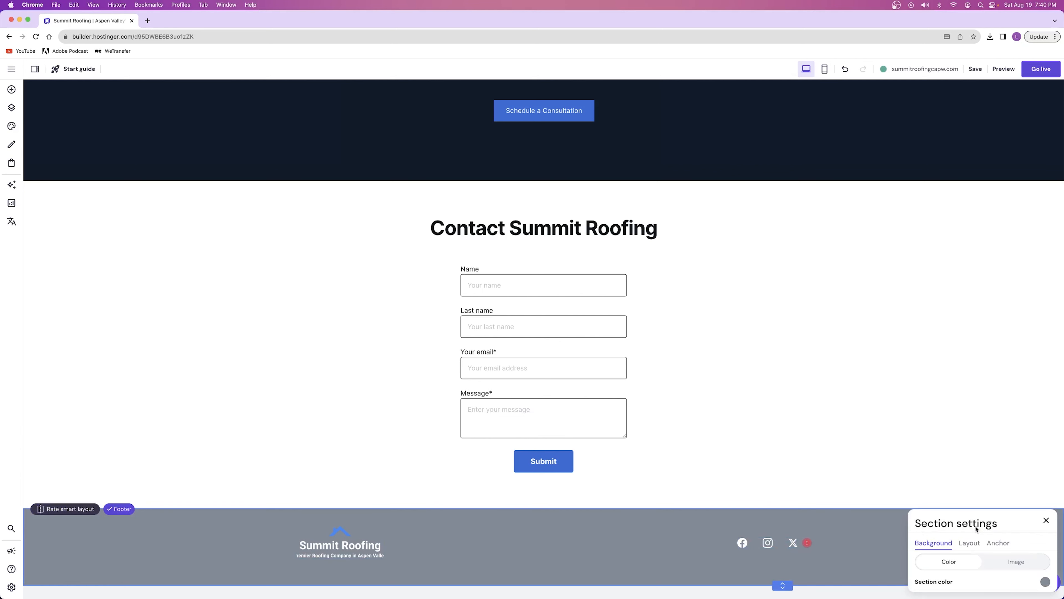
pyautogui.click(1045, 581)
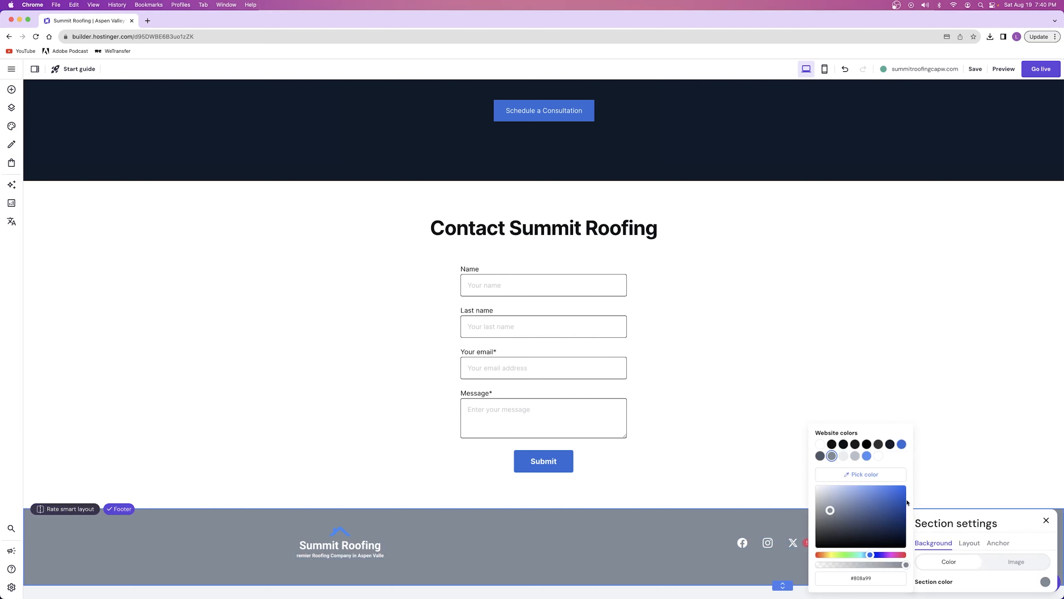
pyautogui.click(820, 455)
pyautogui.click(708, 468)
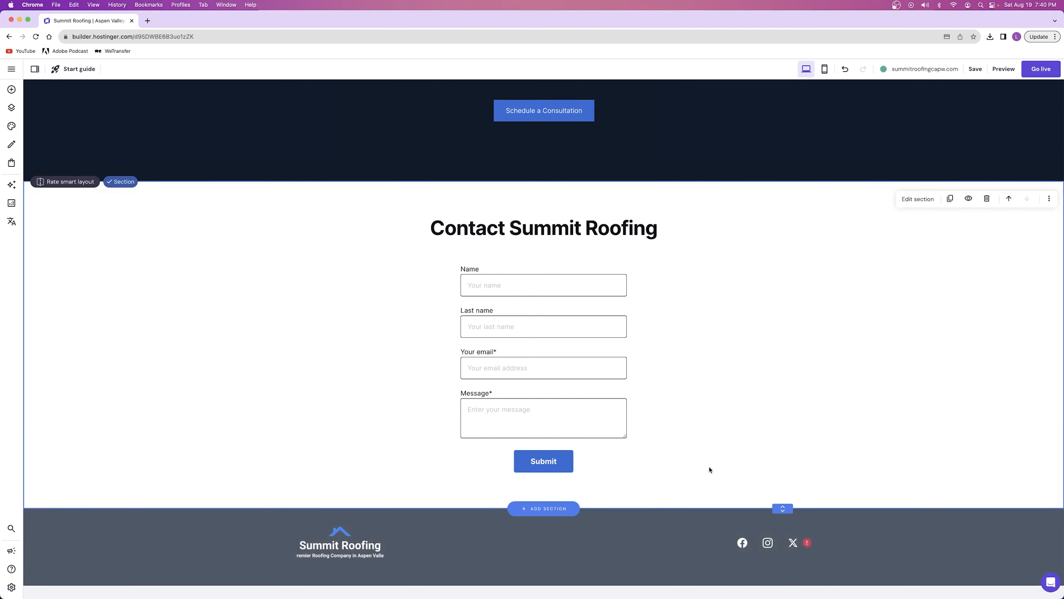
# Open the link settings of the footer's social icons
pyautogui.click(750, 541)
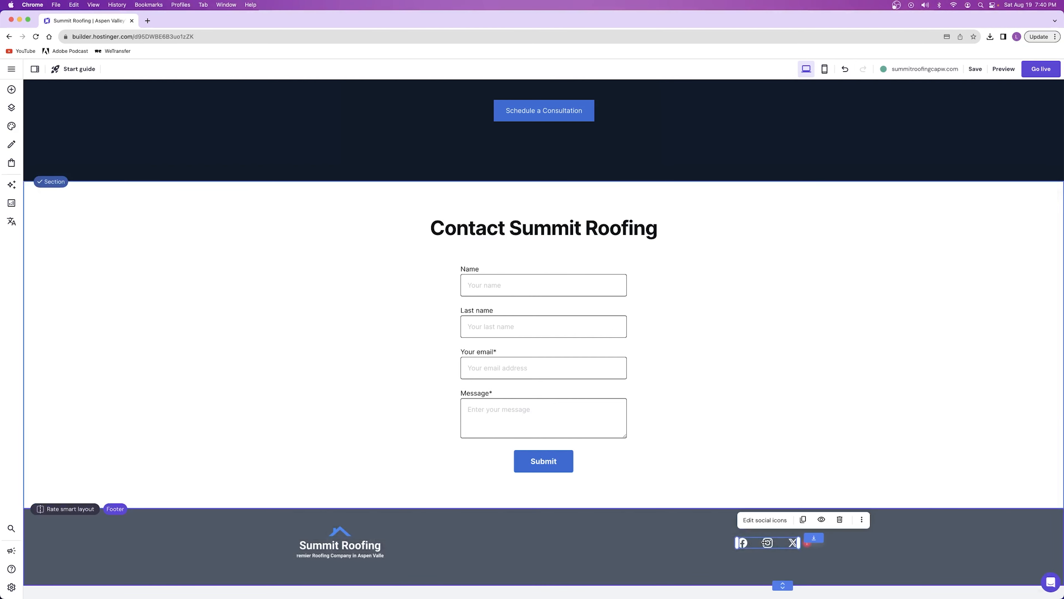
pyautogui.click(761, 524)
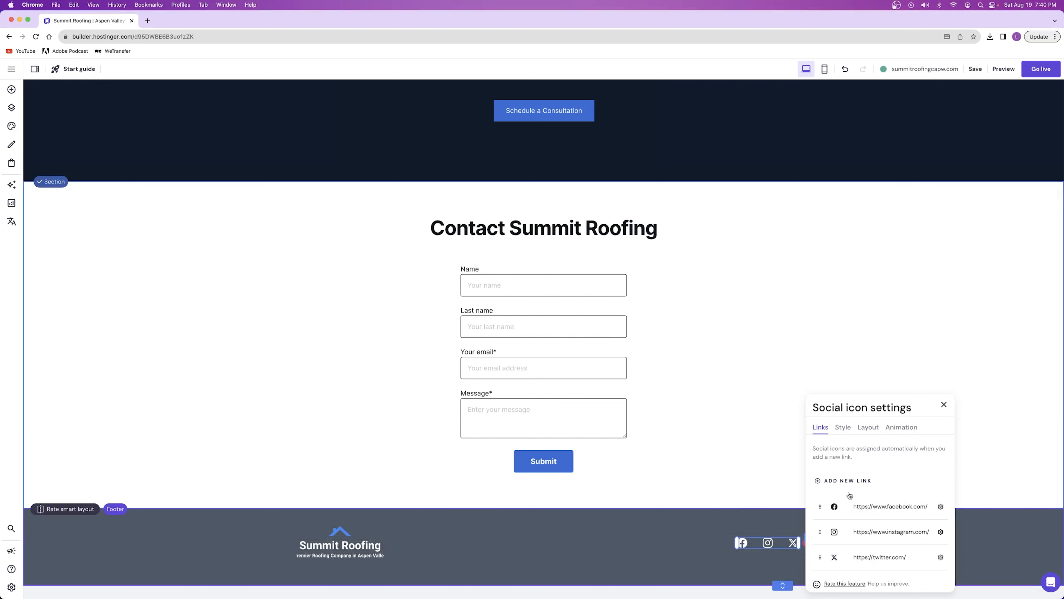
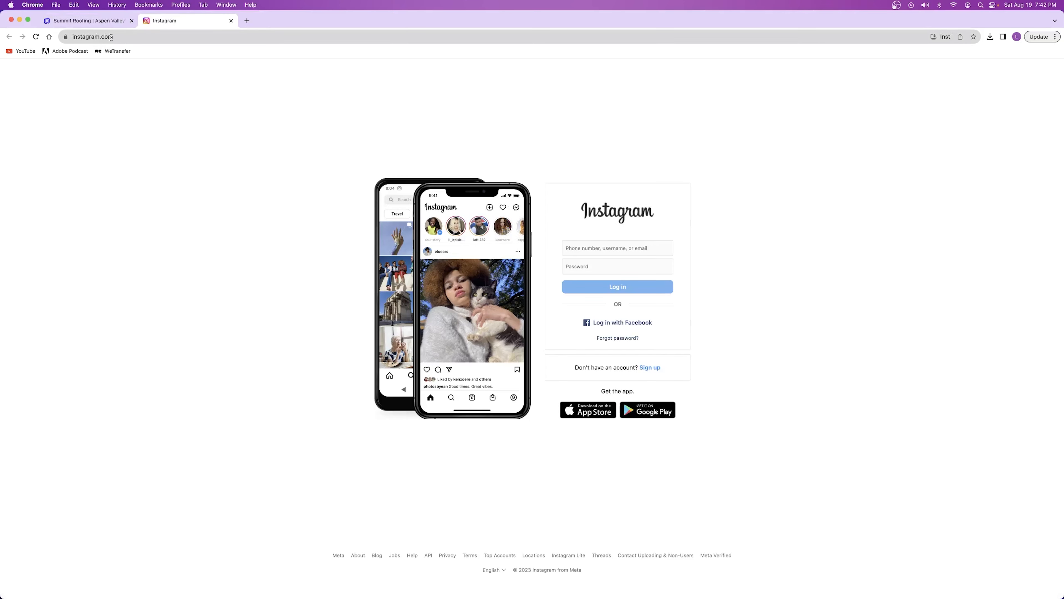
# Close the Instagram page, check the footer's YouTube link in the preview, and return to the website editor
pyautogui.click(231, 20)
pyautogui.click(778, 578)
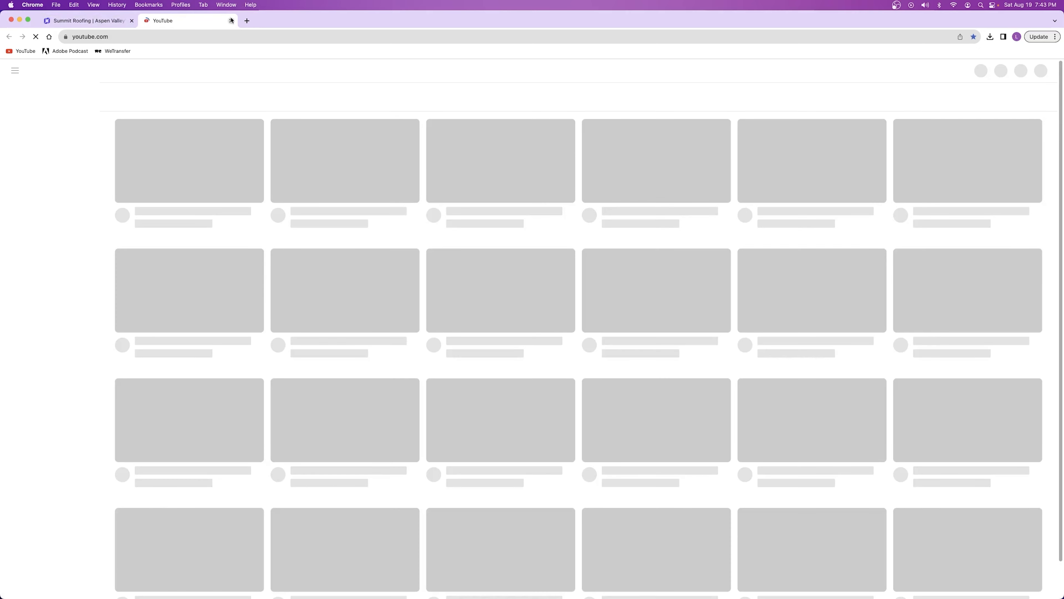
pyautogui.press('super+w')
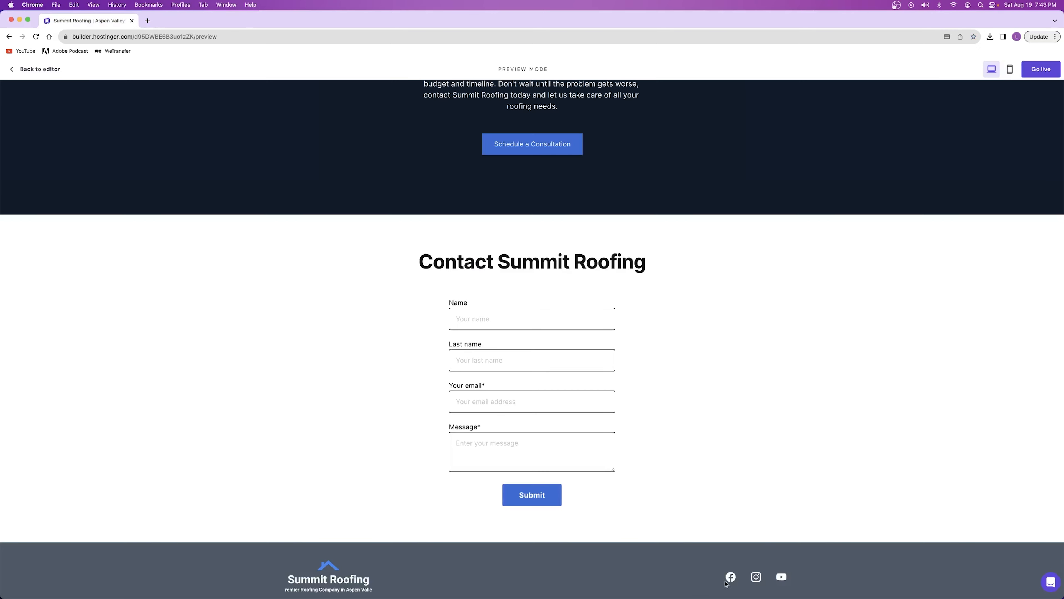
pyautogui.scroll(-2, 624, 440)
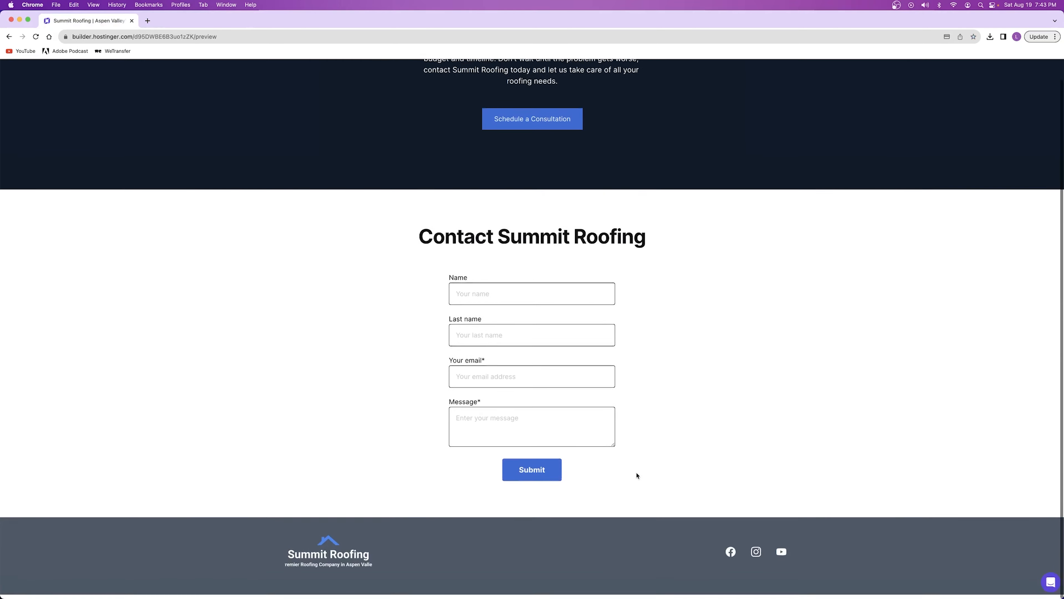
pyautogui.scroll(20, 621, 450)
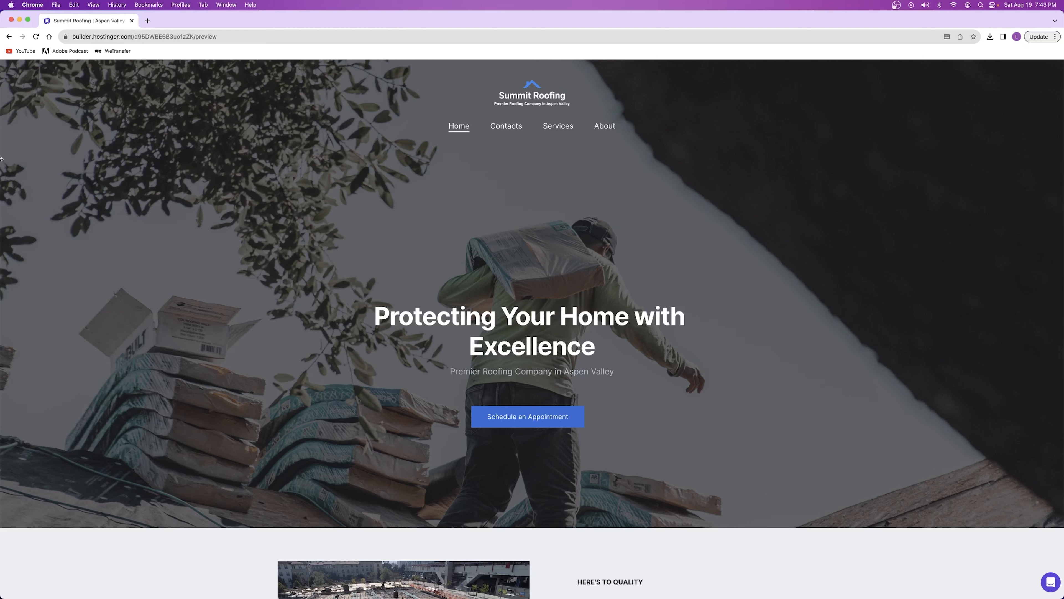
pyautogui.click(9, 36)
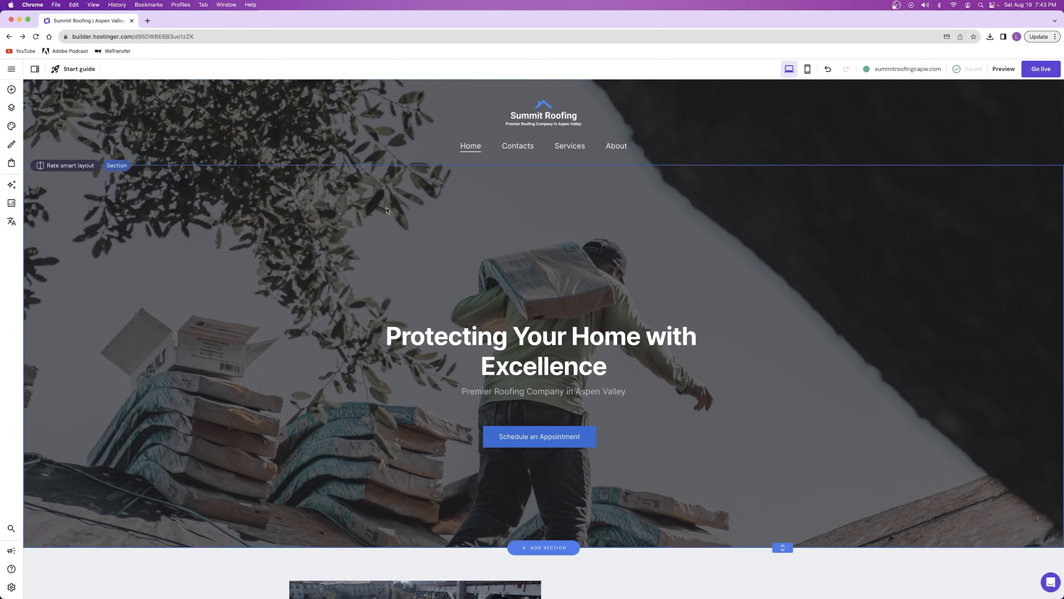
# Reorder the main navigation pages to Home, About, Services, Contacts
pyautogui.click(456, 215)
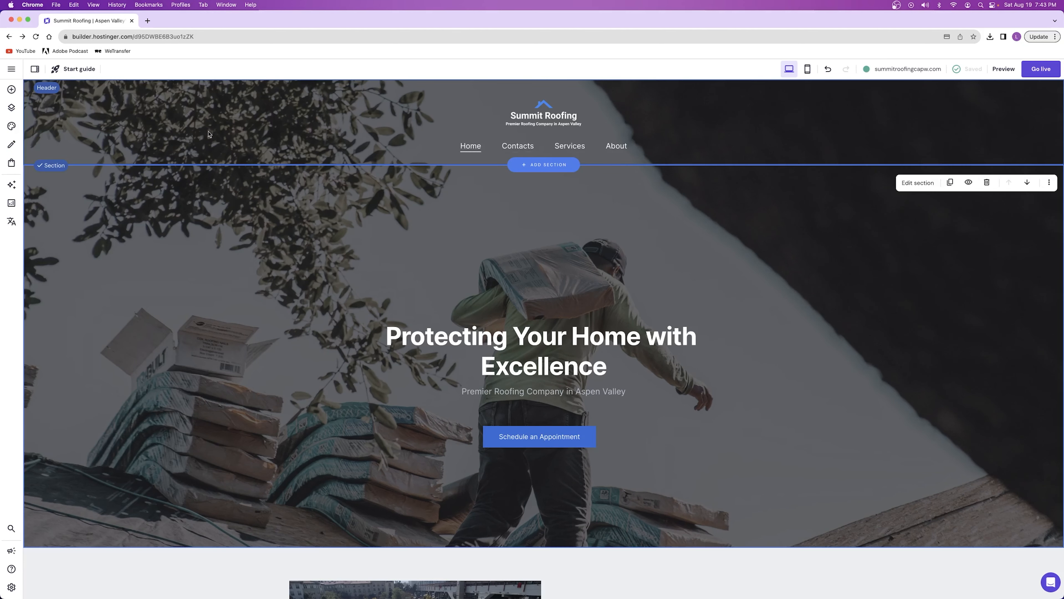
pyautogui.click(11, 110)
pyautogui.moveTo(37, 196); pyautogui.dragTo(39, 265)
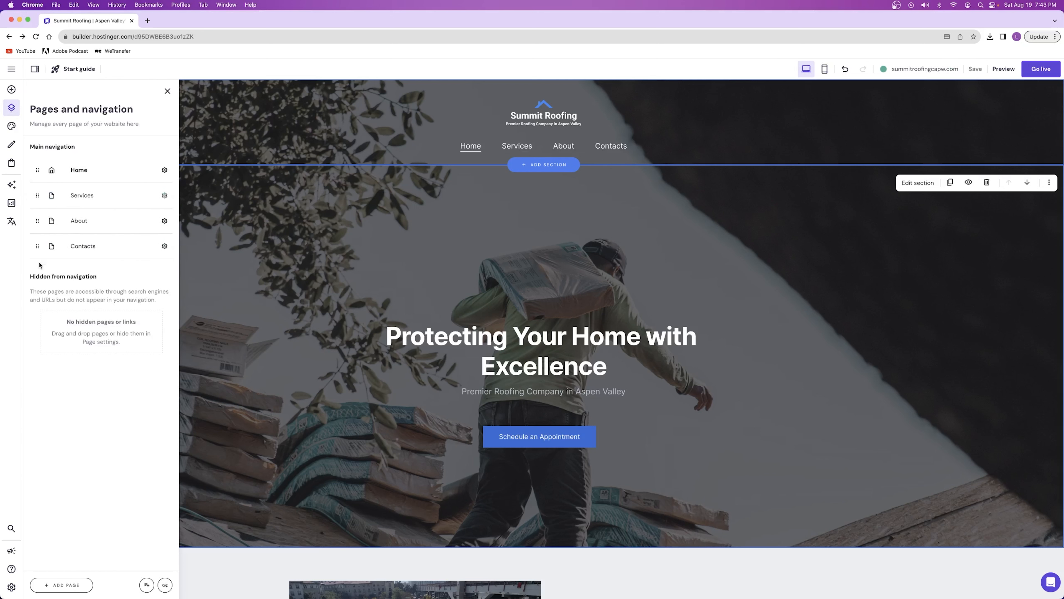
pyautogui.moveTo(59, 221); pyautogui.dragTo(63, 193)
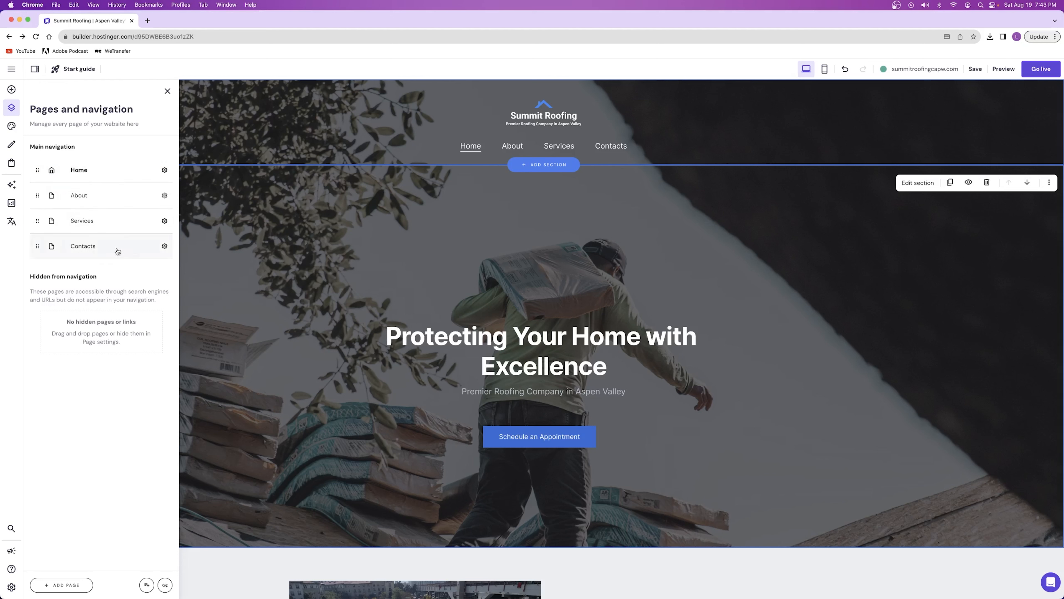
# Rename the Contacts page to Contact in the navigation and save its page settings
pyautogui.click(164, 246)
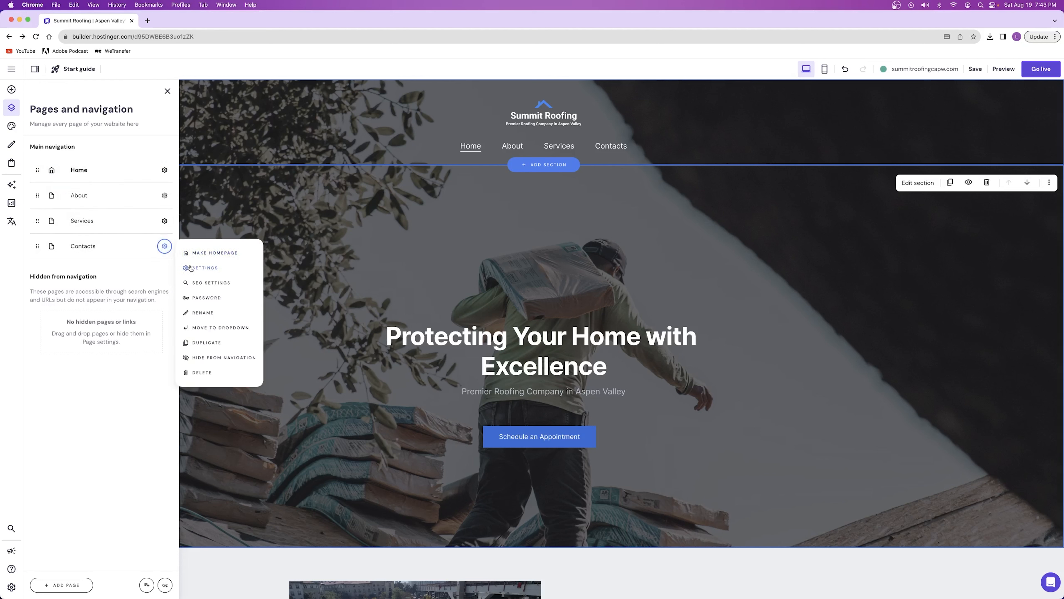
pyautogui.click(207, 312)
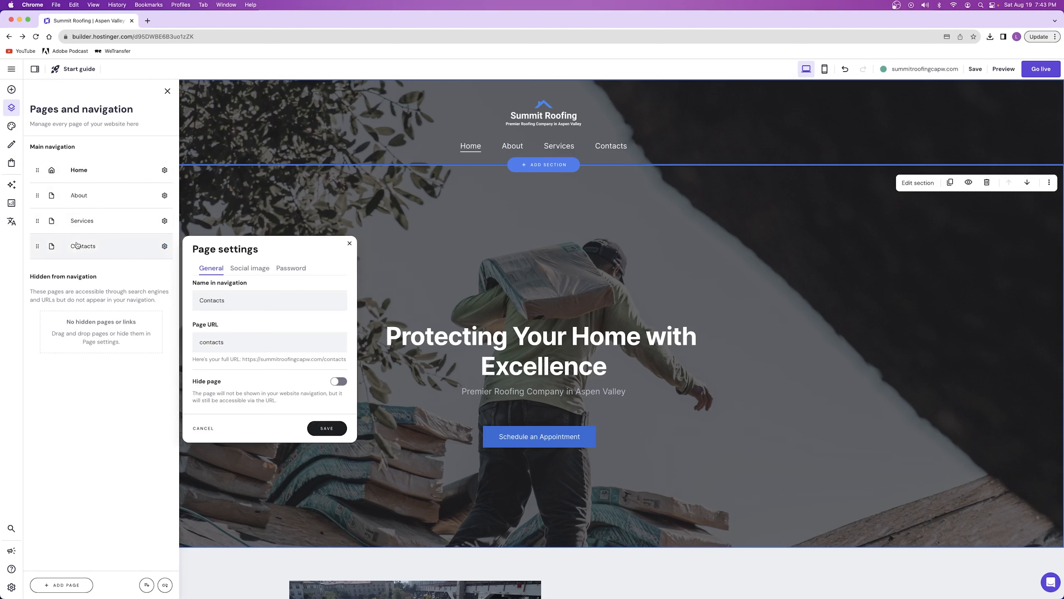
pyautogui.click(350, 243)
pyautogui.click(165, 247)
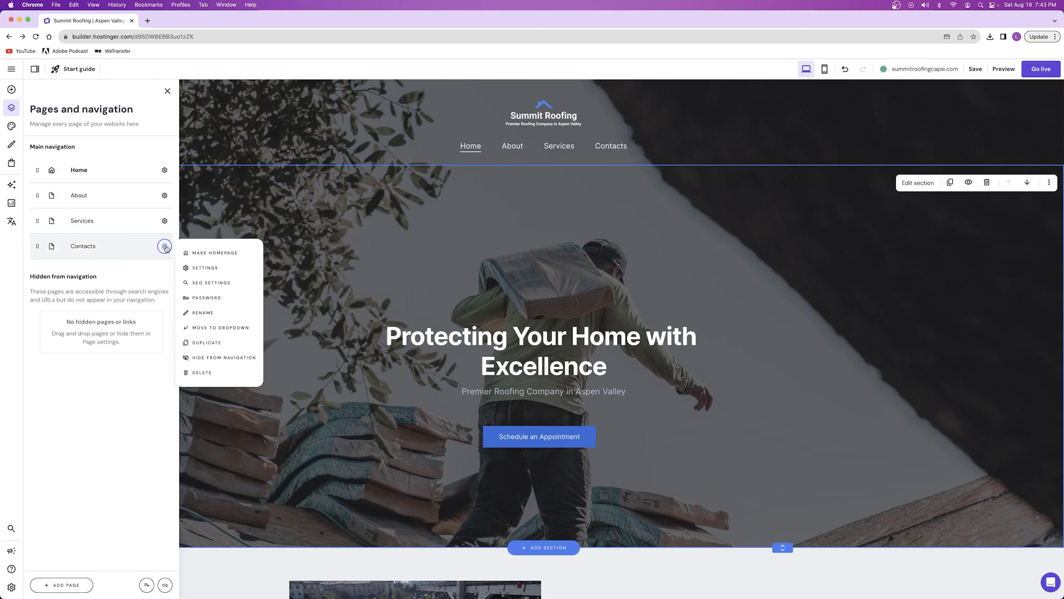
pyautogui.click(224, 313)
pyautogui.click(234, 301)
pyautogui.press('BackSpace')
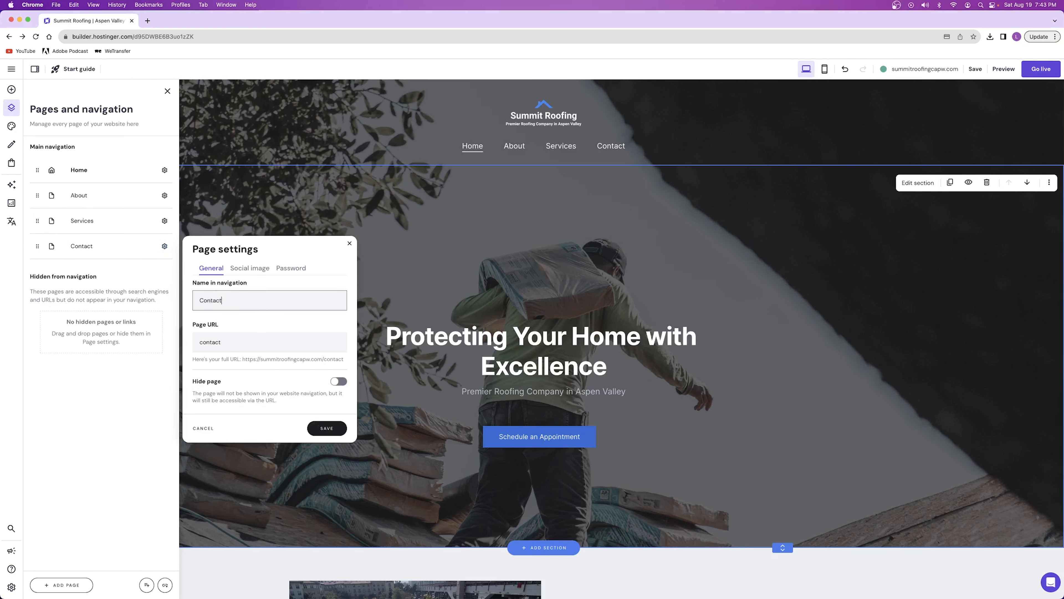
pyautogui.click(327, 428)
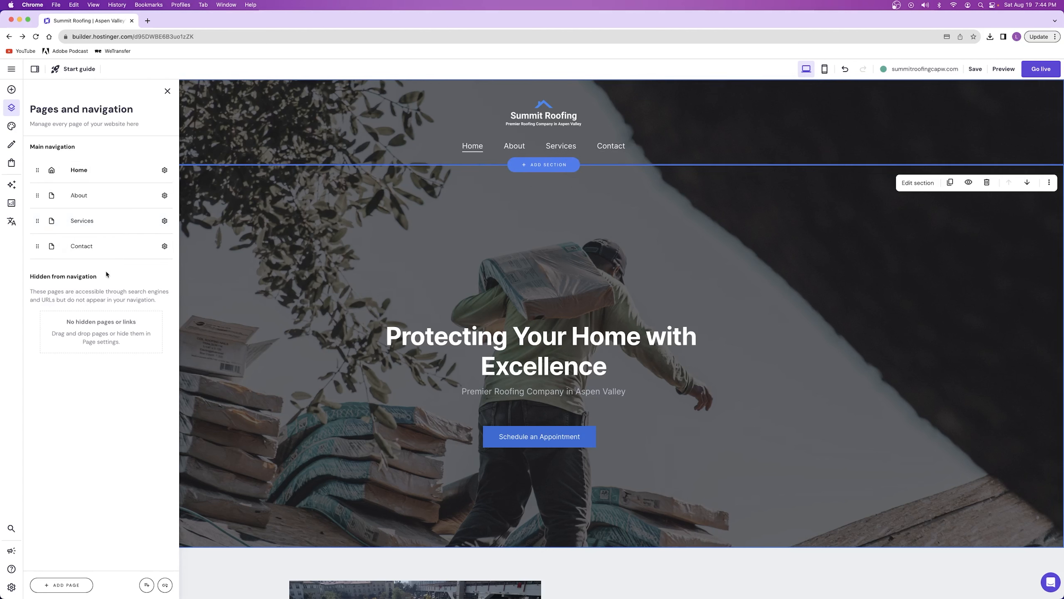
# Browse the page templates and add a Projects page using the layout with the centred title and alternating images
pyautogui.click(63, 586)
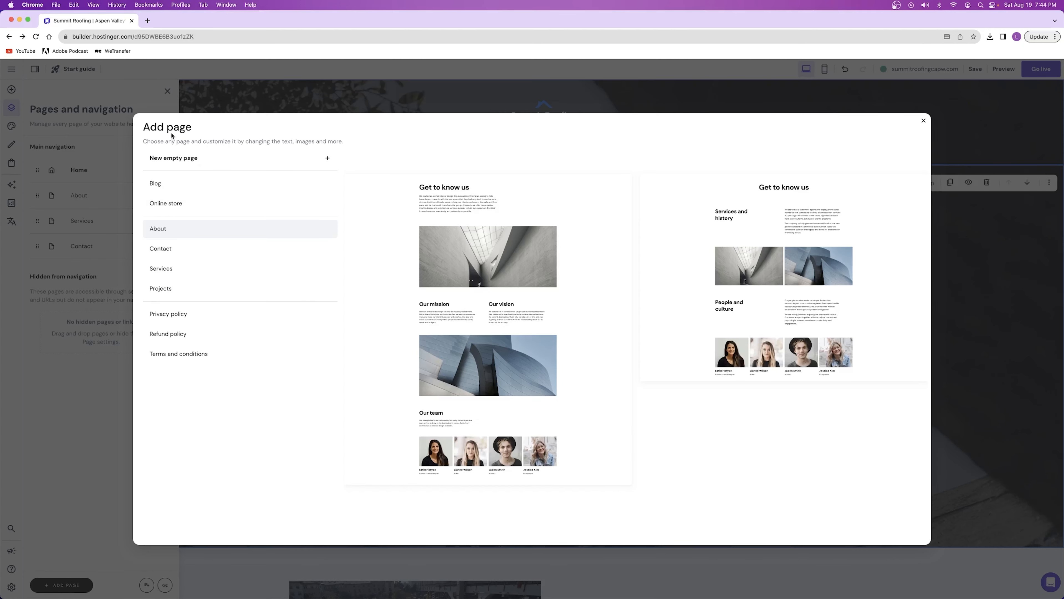
pyautogui.click(173, 252)
pyautogui.click(174, 288)
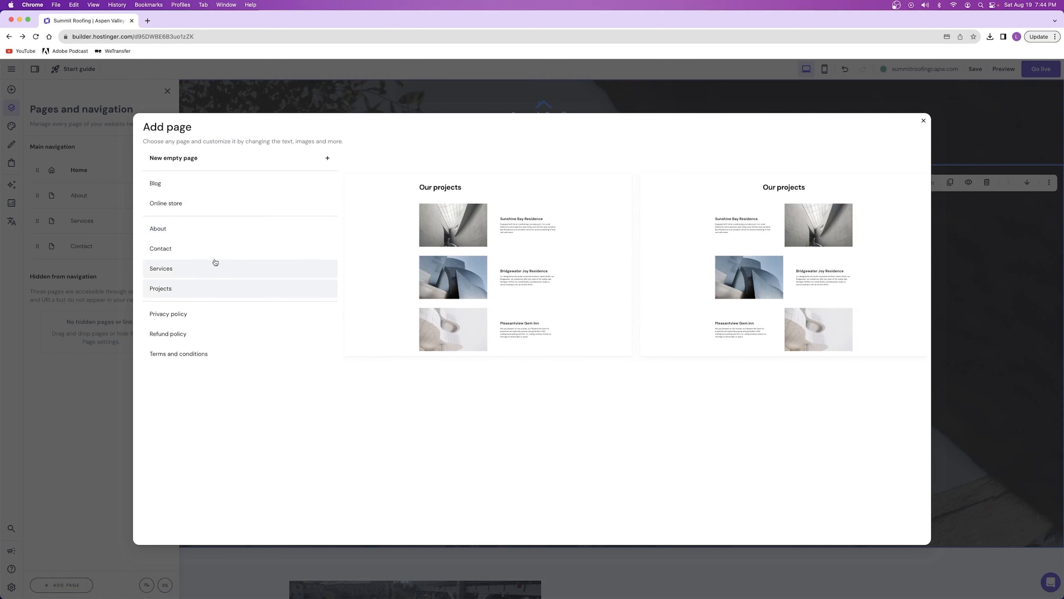
pyautogui.click(172, 269)
pyautogui.click(197, 336)
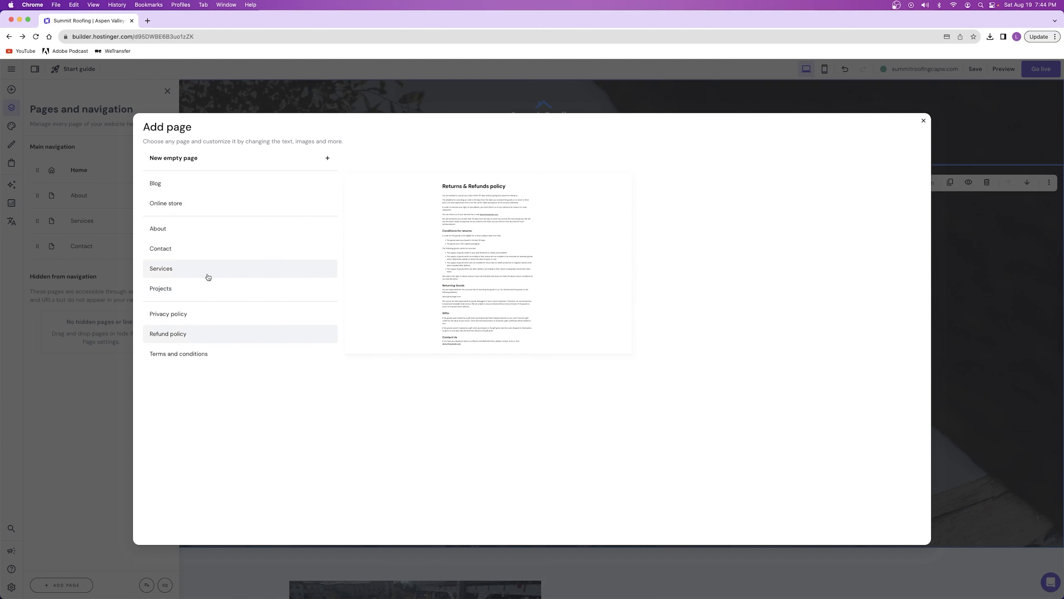
pyautogui.click(229, 227)
pyautogui.click(181, 285)
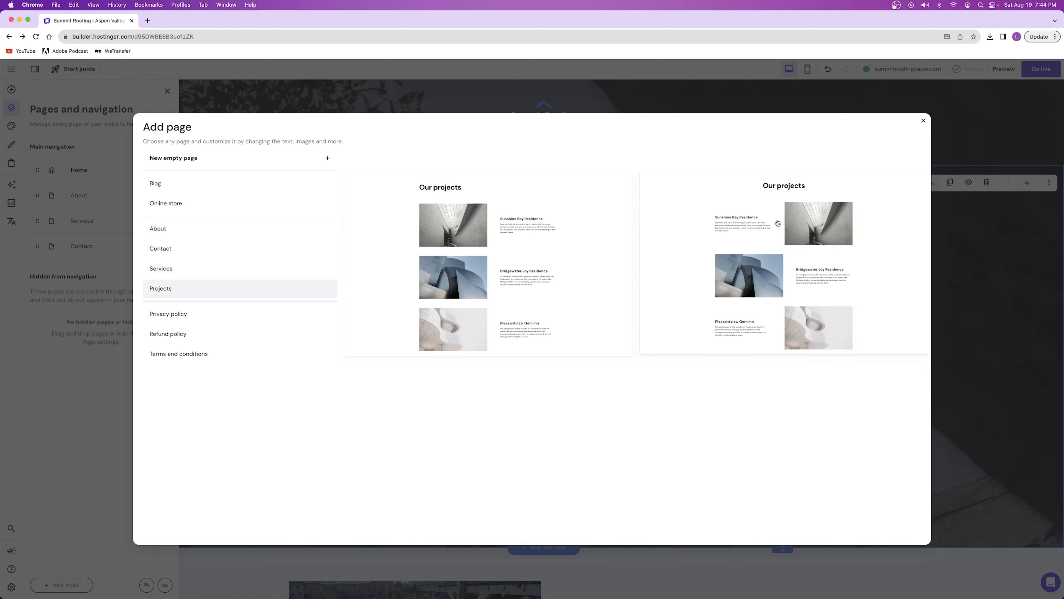
pyautogui.click(734, 243)
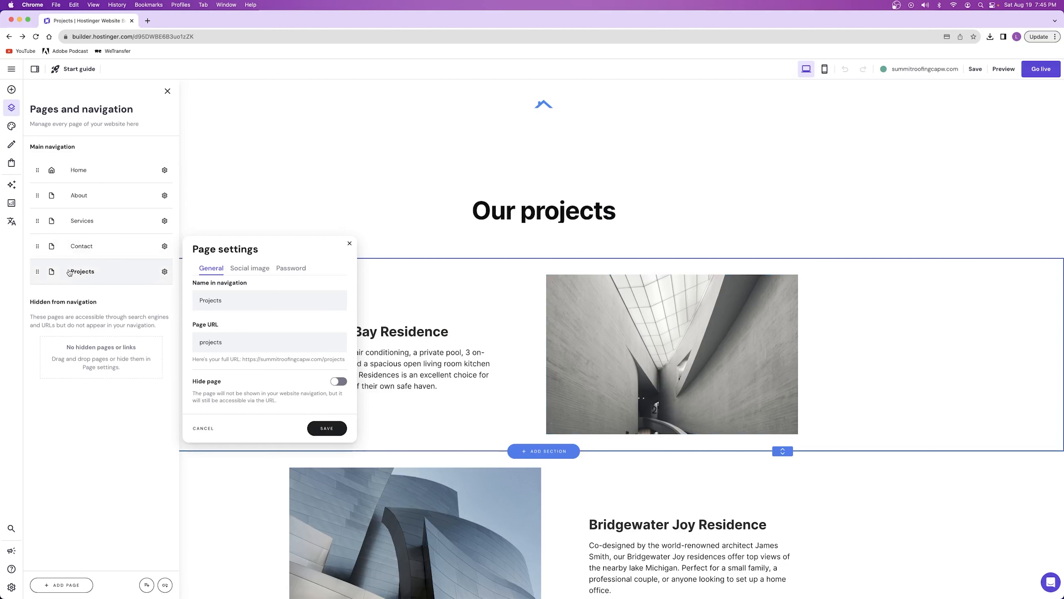
# Review the Projects templates again without adding another page, and inspect the new Projects page's first image and text block
pyautogui.click(51, 585)
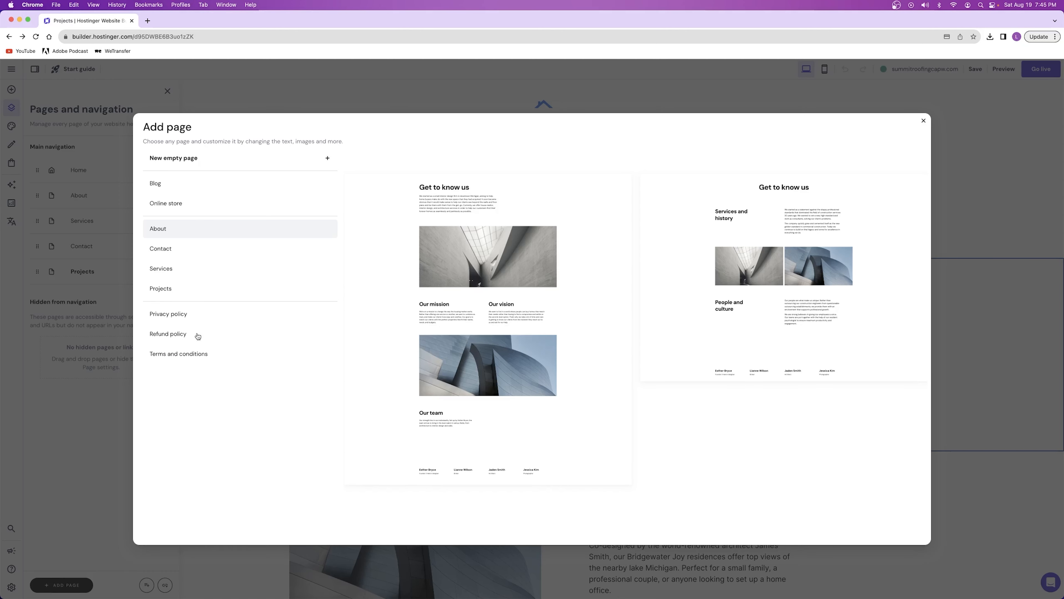
pyautogui.click(180, 289)
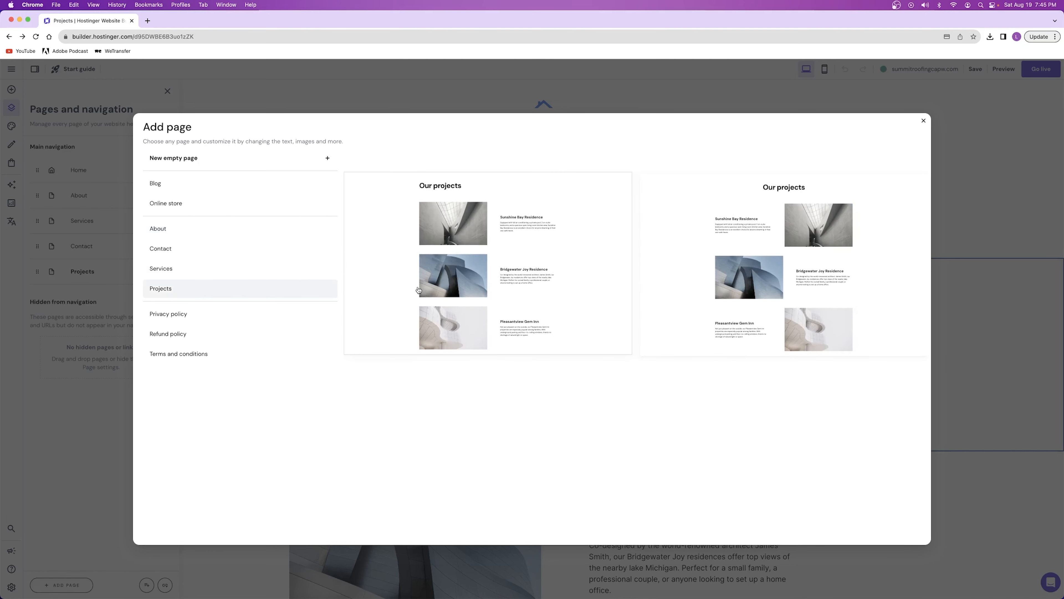
pyautogui.click(924, 121)
pyautogui.scroll(-1, 629, 299)
pyautogui.click(629, 299)
pyautogui.click(446, 293)
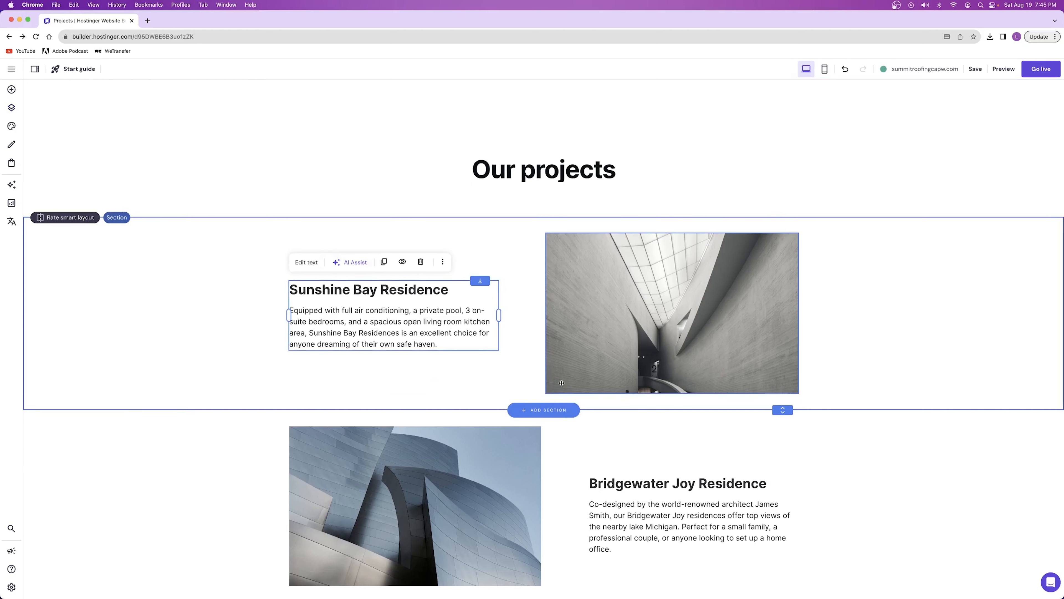
# Return to the Home page and delete the Projects page from the website
pyautogui.click(12, 107)
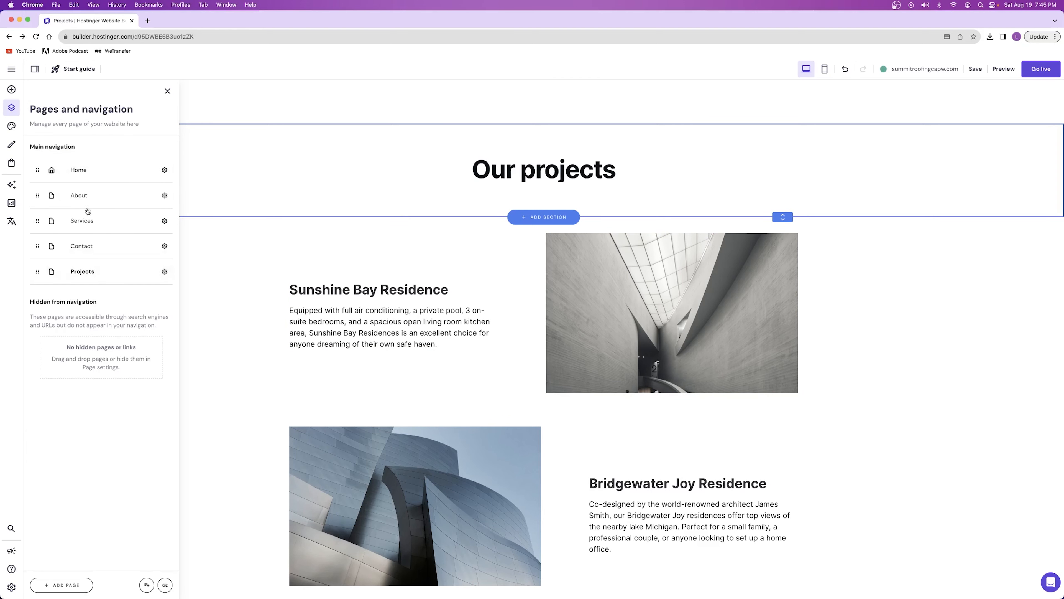
pyautogui.click(79, 170)
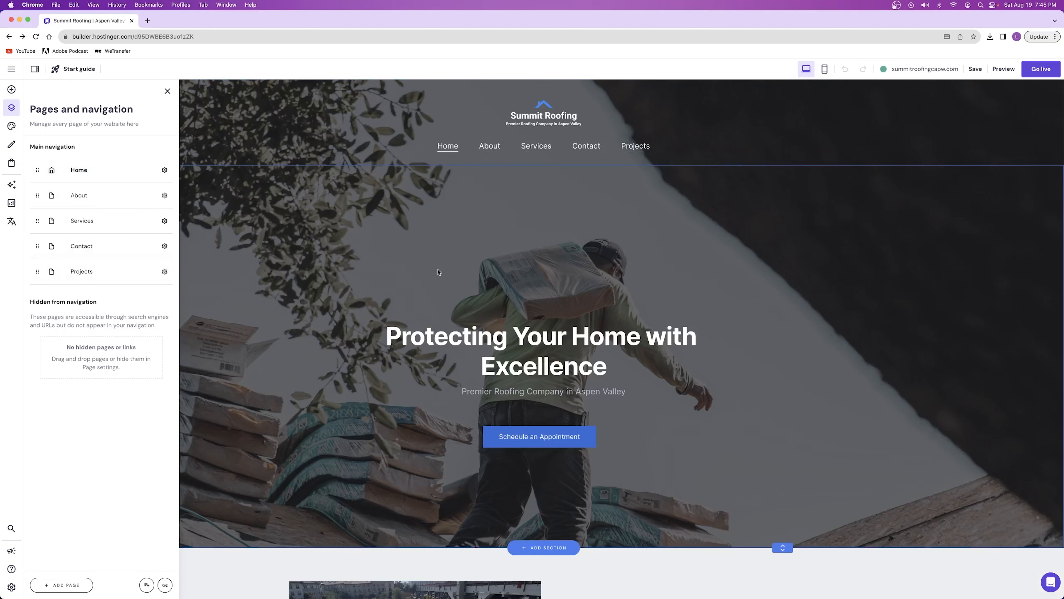
pyautogui.moveTo(37, 272)
pyautogui.mouseDown()
pyautogui.moveTo(35, 191)
pyautogui.moveTo(36, 279)
pyautogui.mouseUp()
pyautogui.click(164, 272)
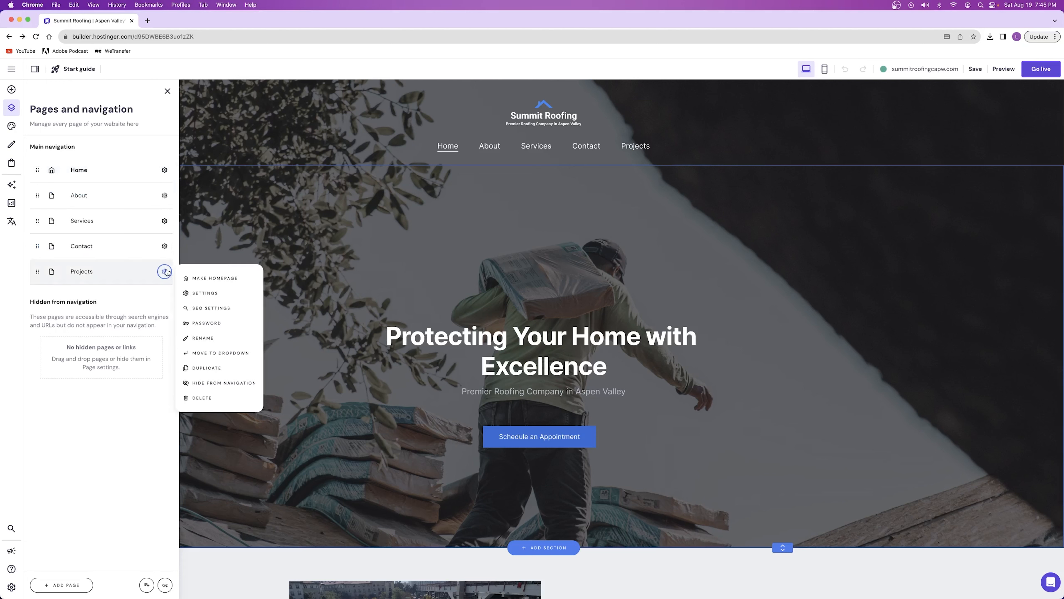
pyautogui.click(227, 401)
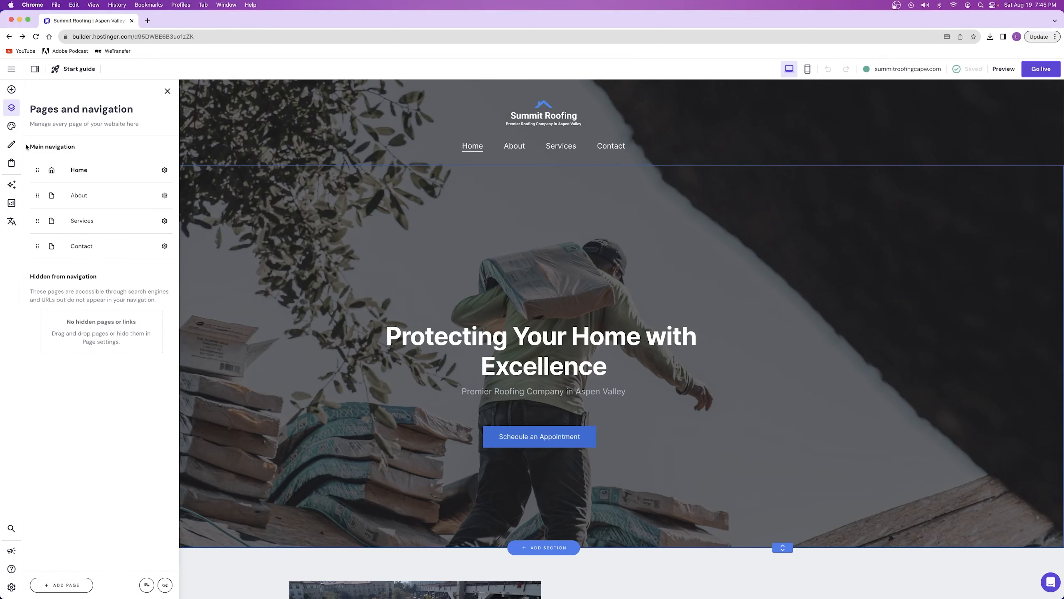
# Look over the blog and online store offers, the list of addable elements, and the page navigation
pyautogui.click(11, 145)
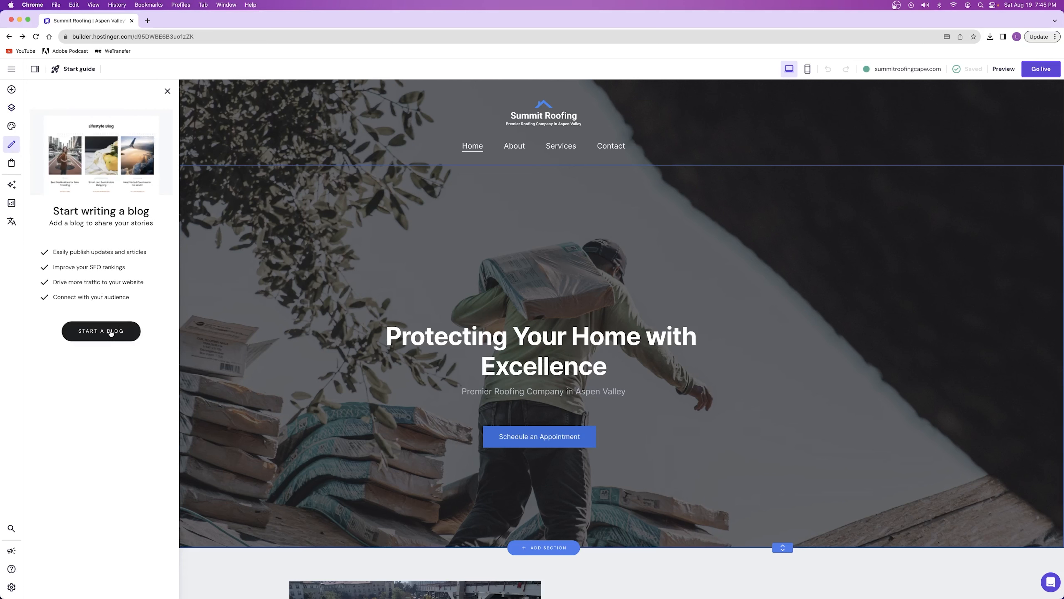
pyautogui.click(12, 165)
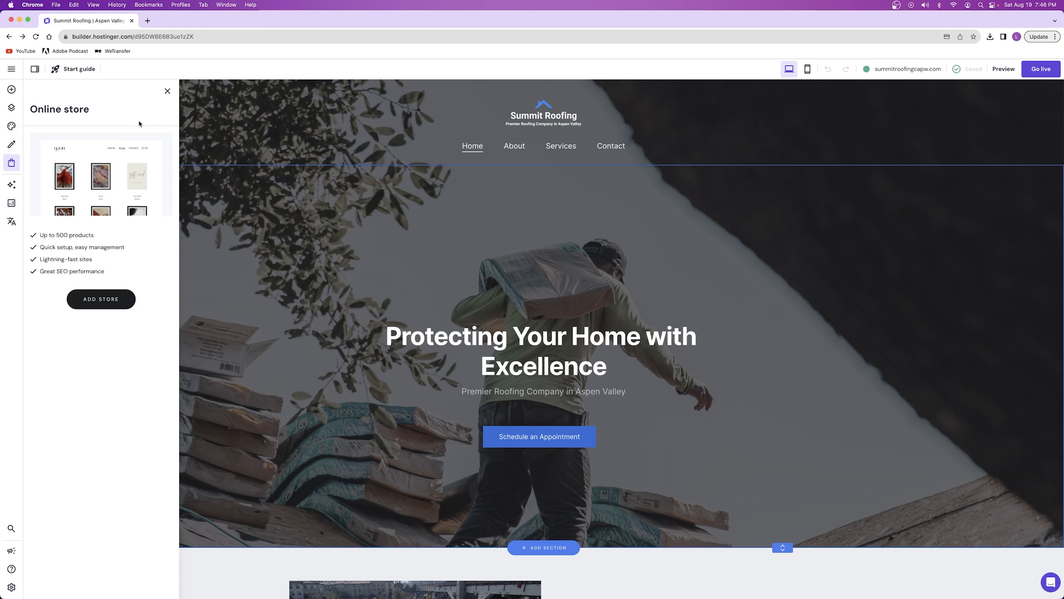
pyautogui.click(168, 93)
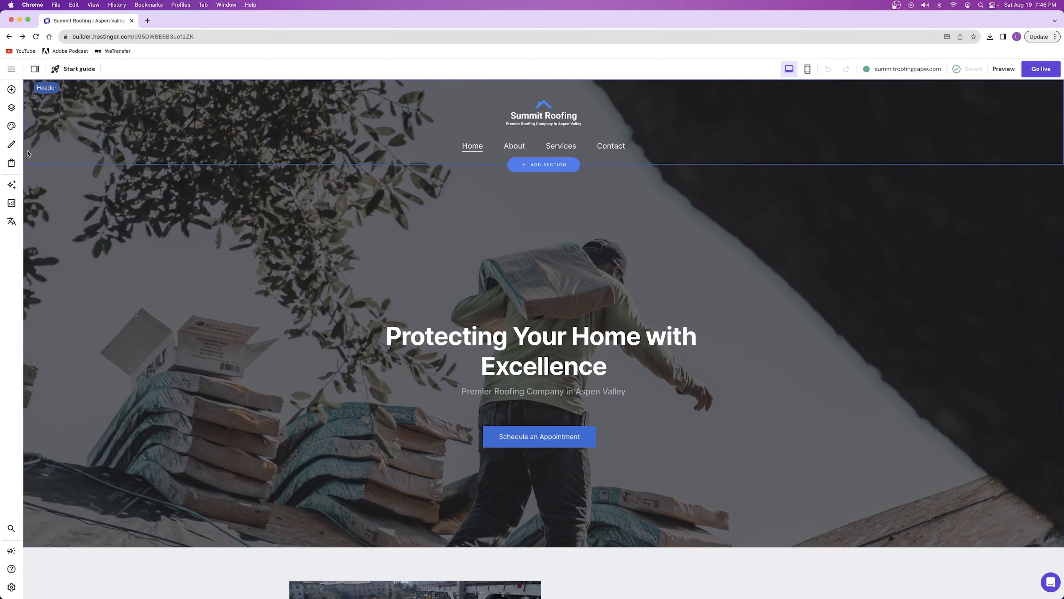
pyautogui.click(12, 90)
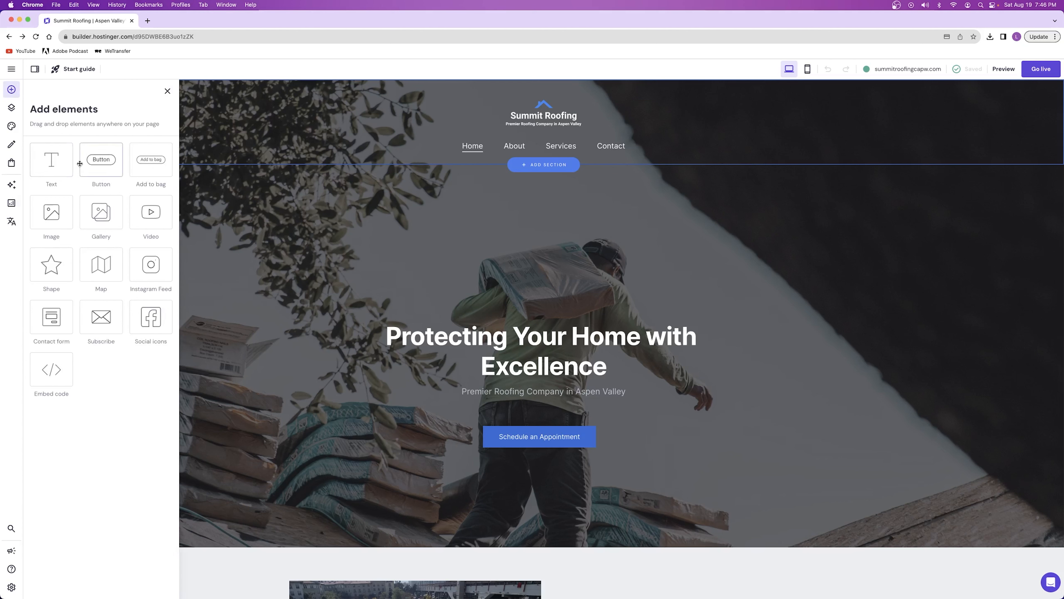
pyautogui.click(11, 107)
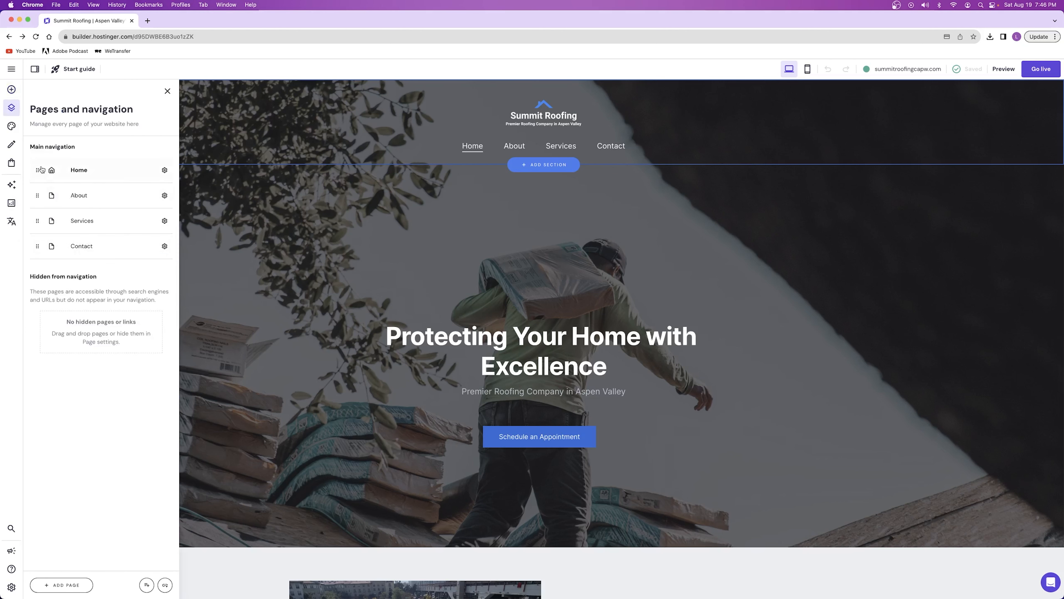
# Examine the website-wide style settings for colours, text fonts and buttons
pyautogui.click(12, 126)
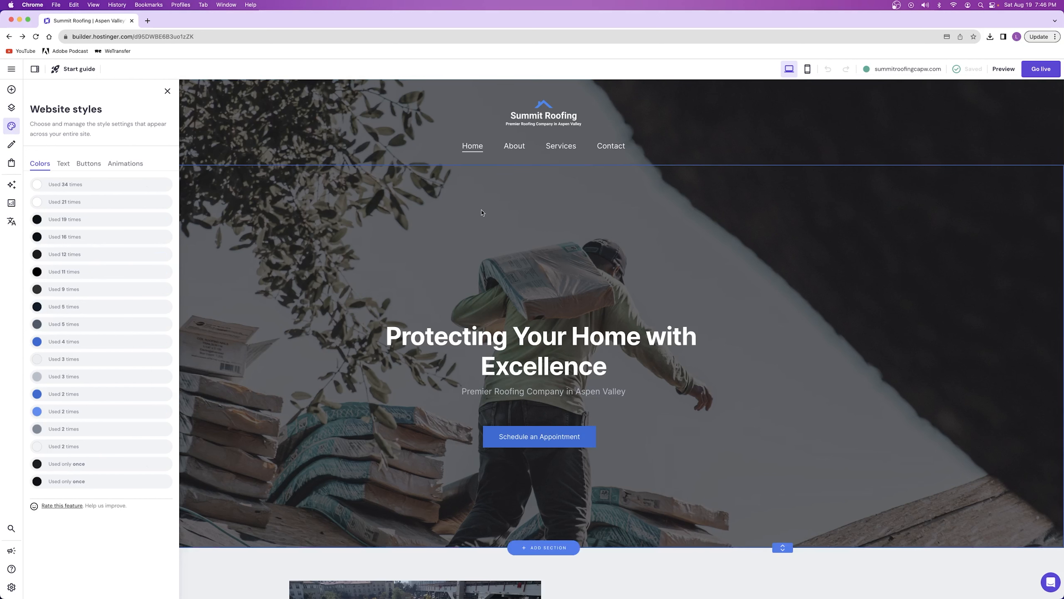
pyautogui.click(151, 185)
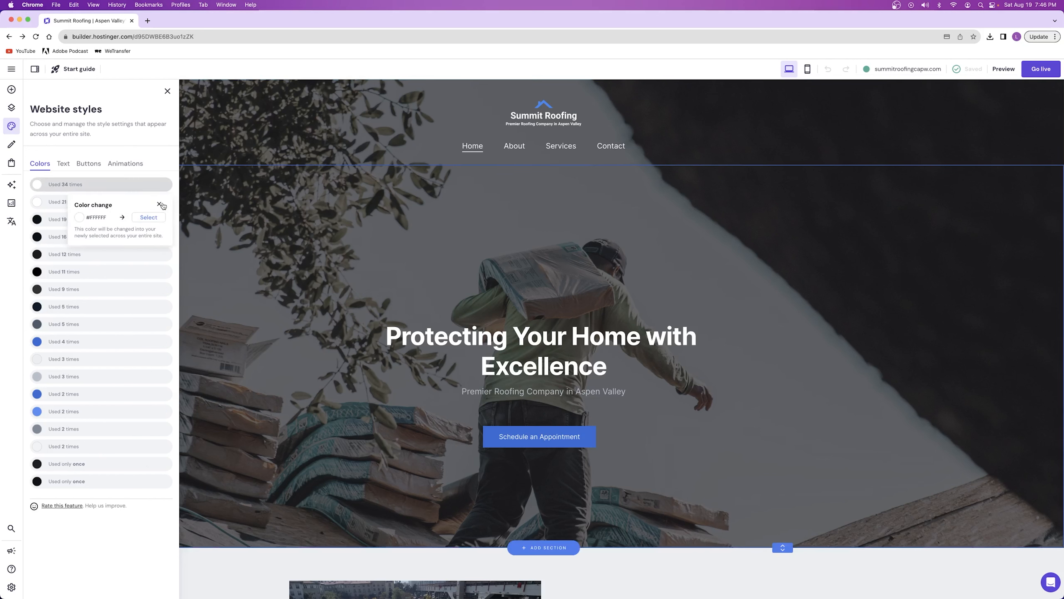
pyautogui.click(64, 163)
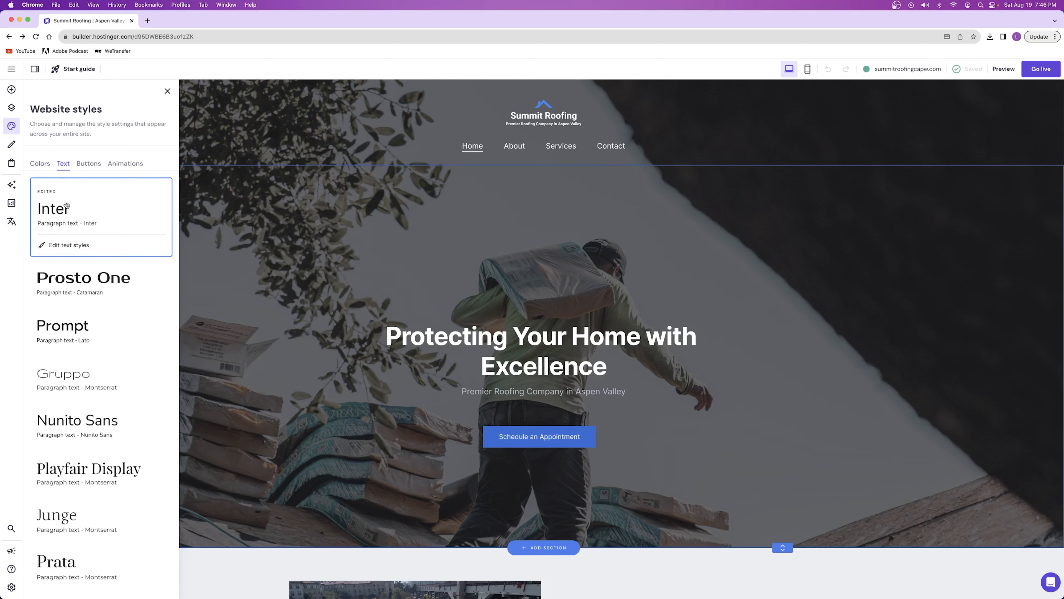
pyautogui.scroll(-2, 69, 230)
pyautogui.scroll(1, 70, 229)
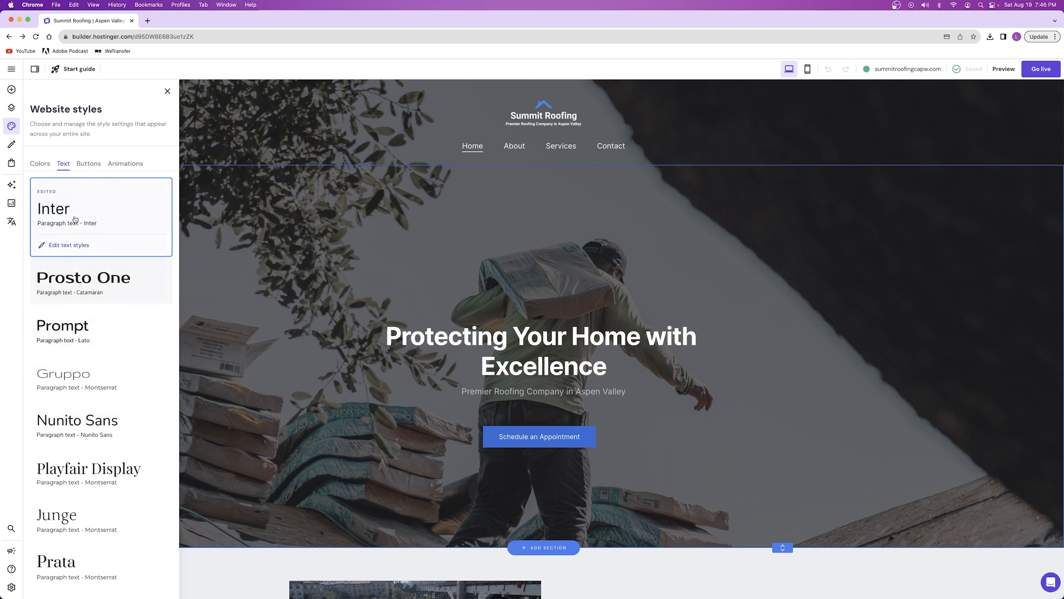
pyautogui.click(88, 162)
pyautogui.click(57, 163)
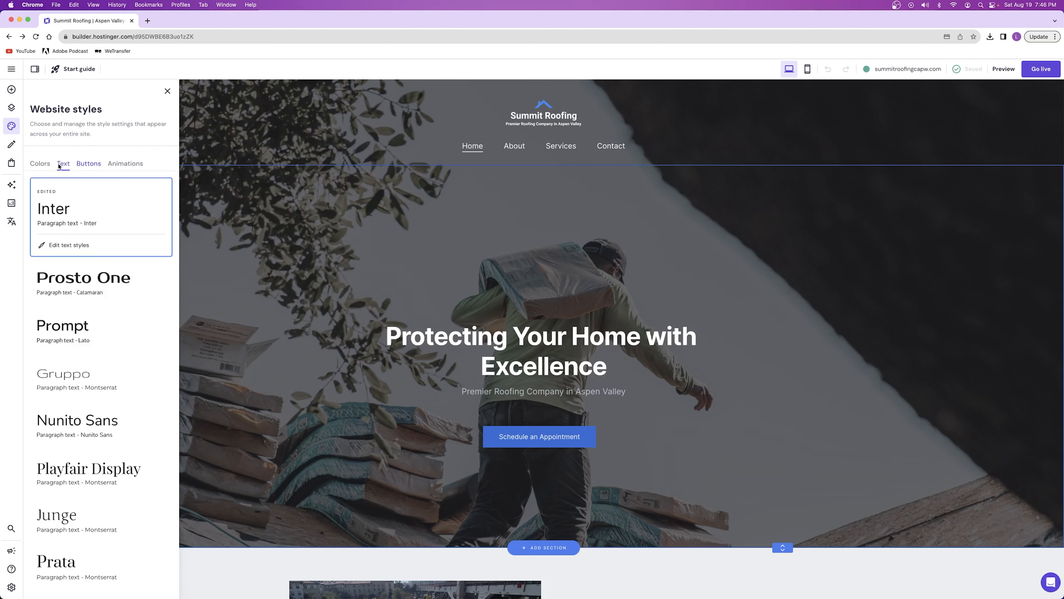
# Try to apply the Prosto One text style to the whole website
pyautogui.click(81, 294)
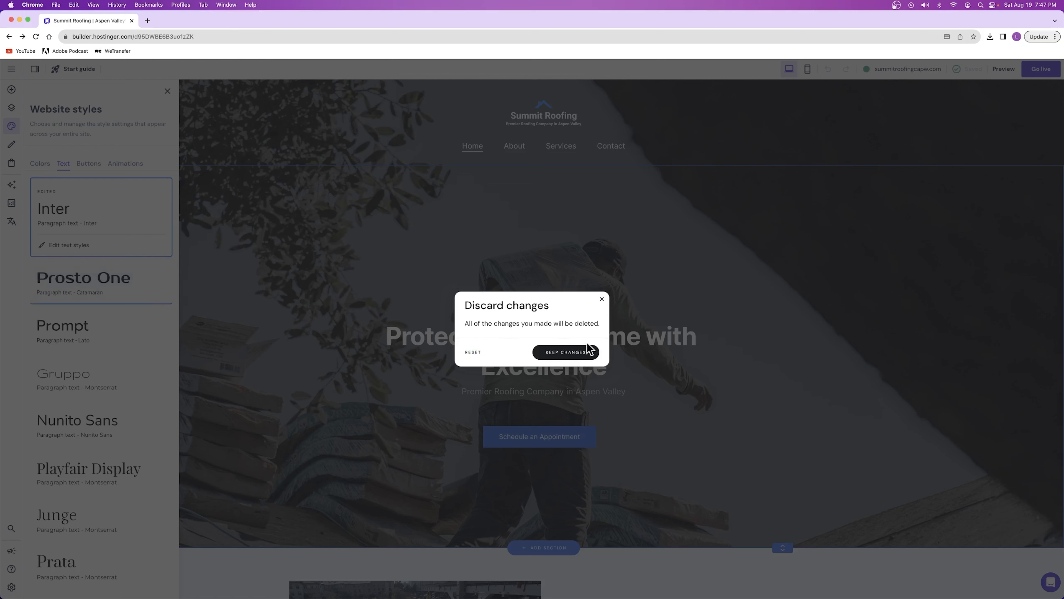
pyautogui.click(602, 299)
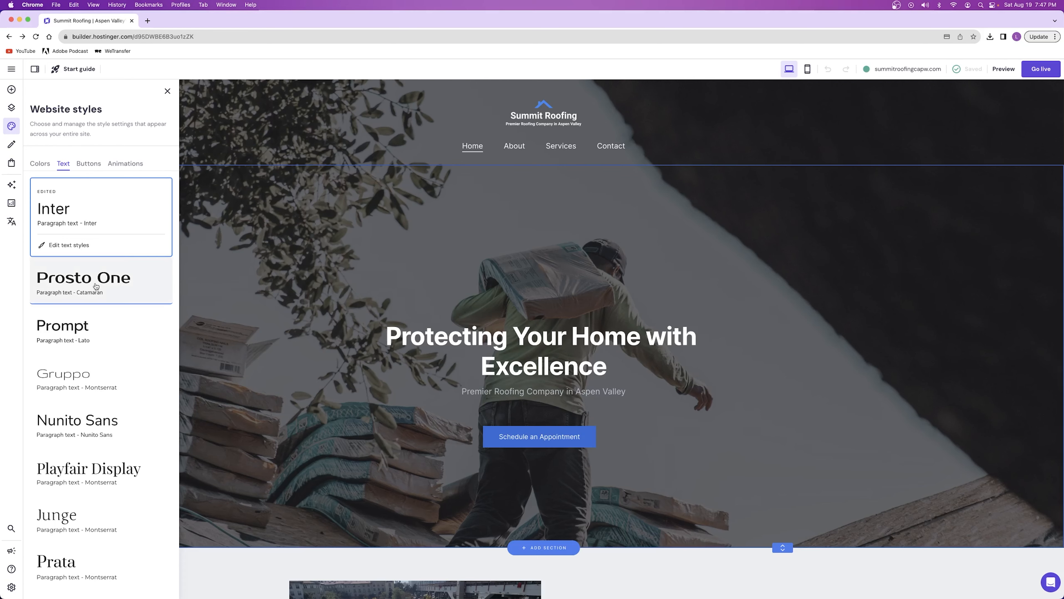
pyautogui.scroll(-10, 497, 337)
pyautogui.scroll(10, 497, 337)
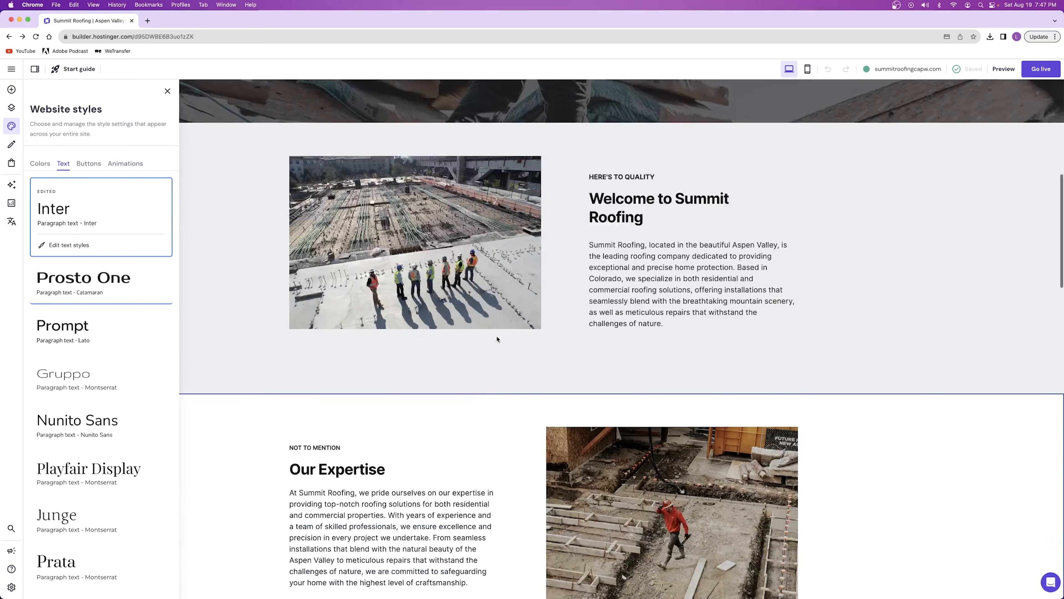
# Compare the website-wide button styles on the home page and apply the fully rounded, pill-shaped one
pyautogui.click(89, 164)
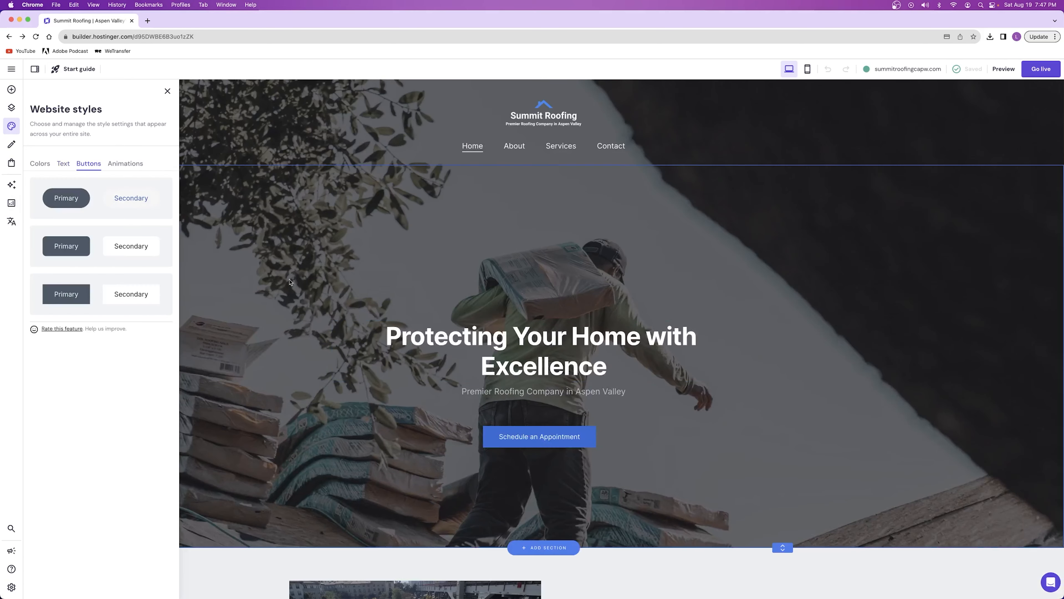
pyautogui.click(129, 204)
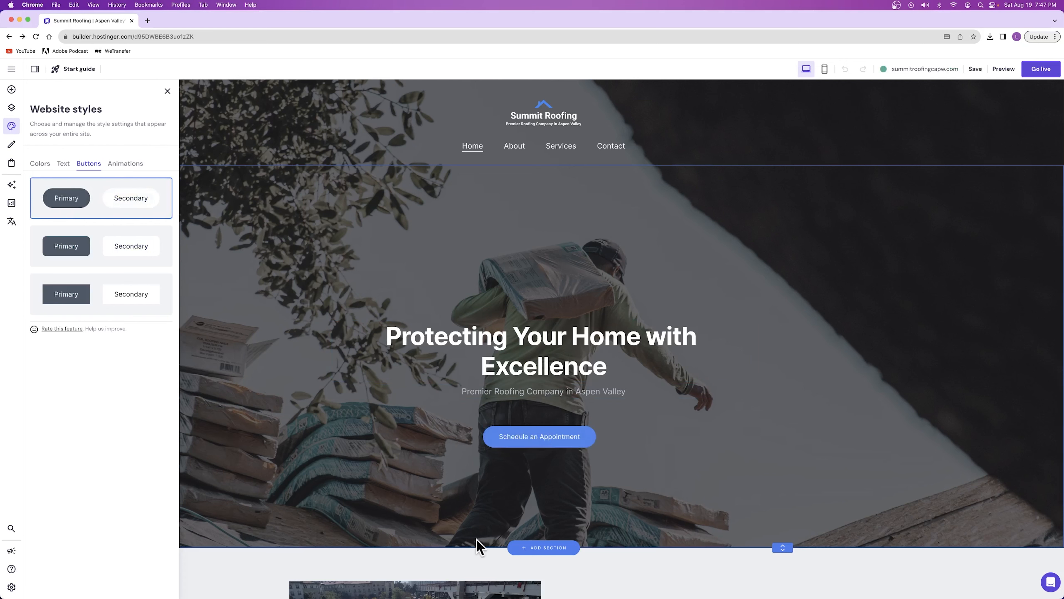
pyautogui.click(103, 247)
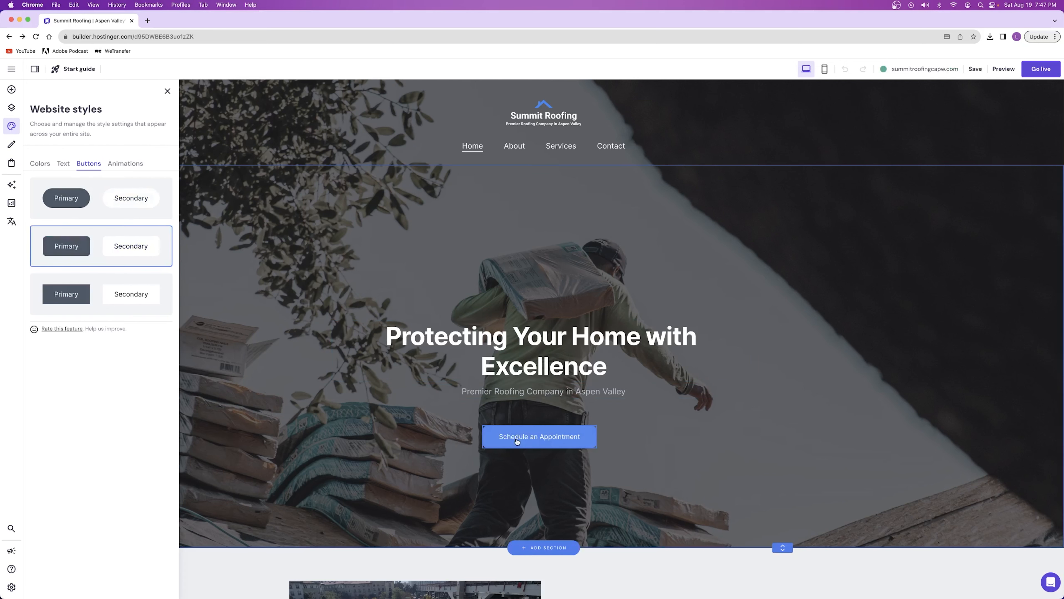
pyautogui.click(102, 204)
pyautogui.scroll(-20, 427, 386)
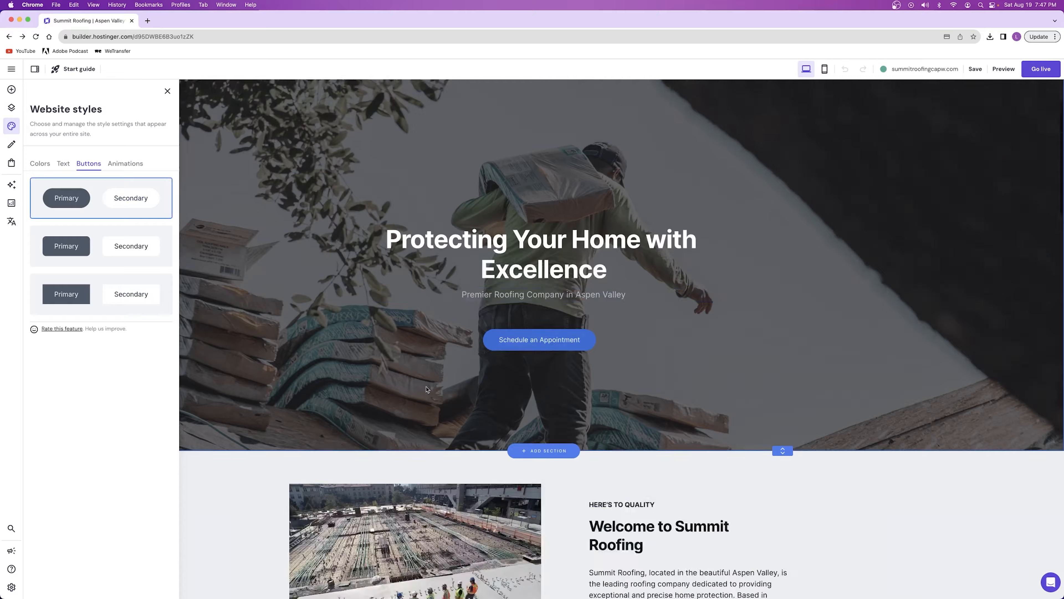
pyautogui.scroll(-5, 428, 386)
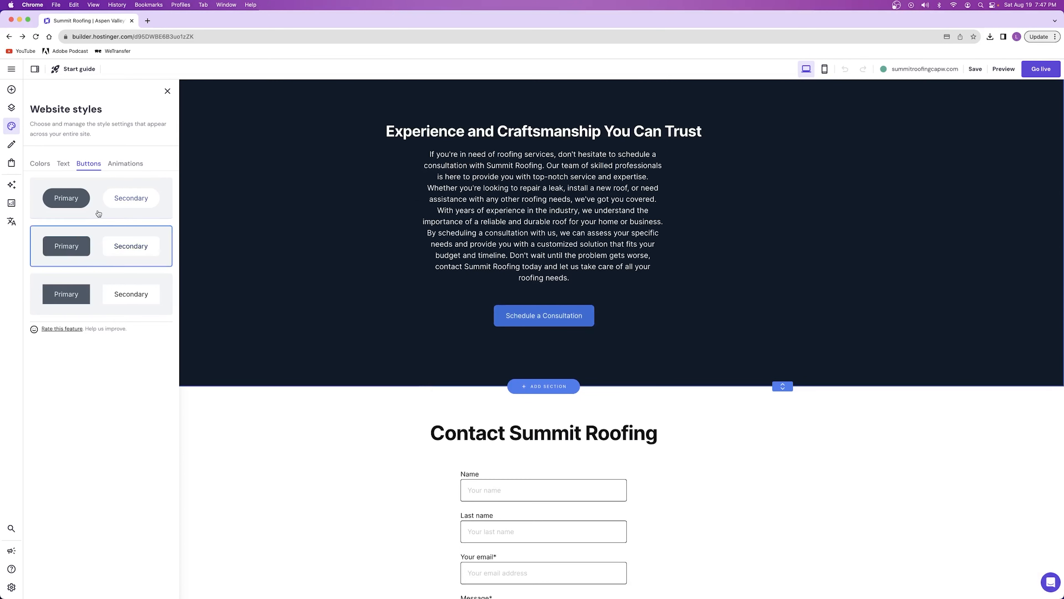
# Try out the website-wide animation styles on the home page and set the animation to Fade
pyautogui.click(120, 163)
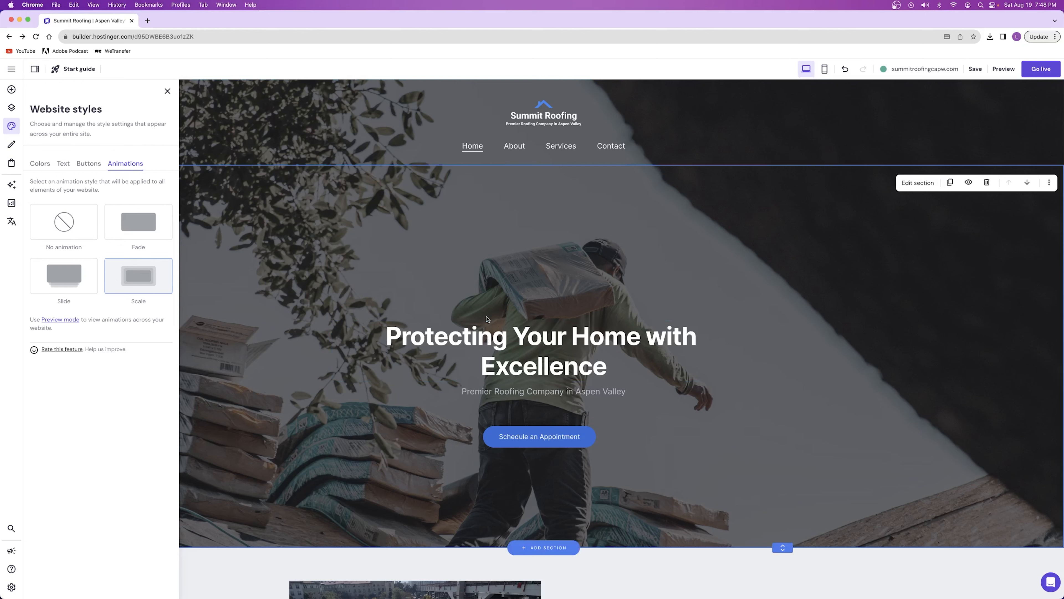
pyautogui.scroll(-3, 553, 382)
pyautogui.scroll(3, 553, 382)
pyautogui.click(129, 230)
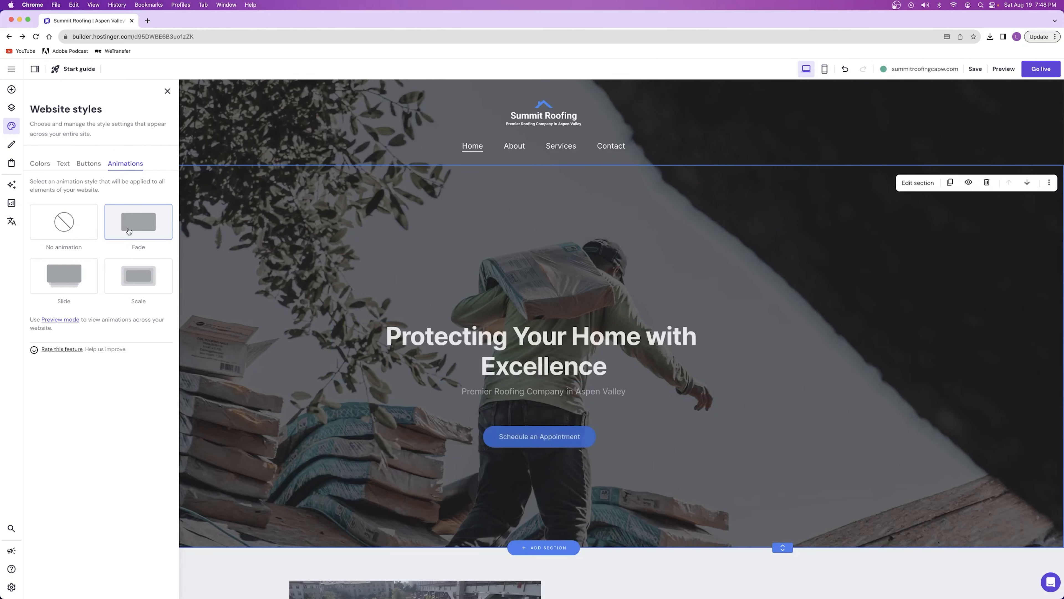
pyautogui.scroll(-10, 465, 340)
pyautogui.scroll(-10, 465, 339)
pyautogui.scroll(20, 467, 338)
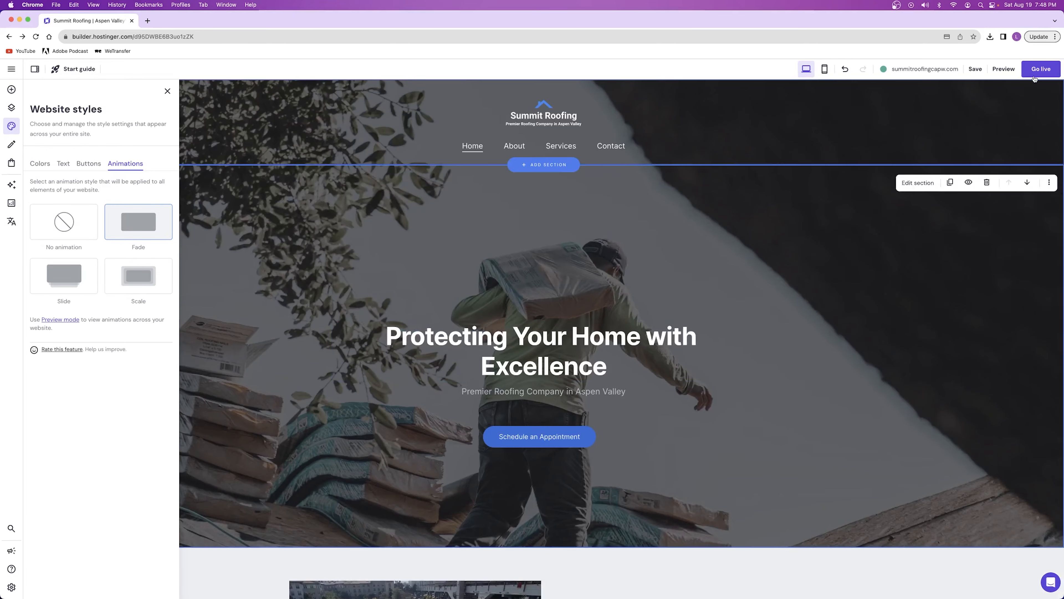
# Preview the home page's scroll animations, return to the editor and select Fade again after trying No animation
pyautogui.click(1003, 69)
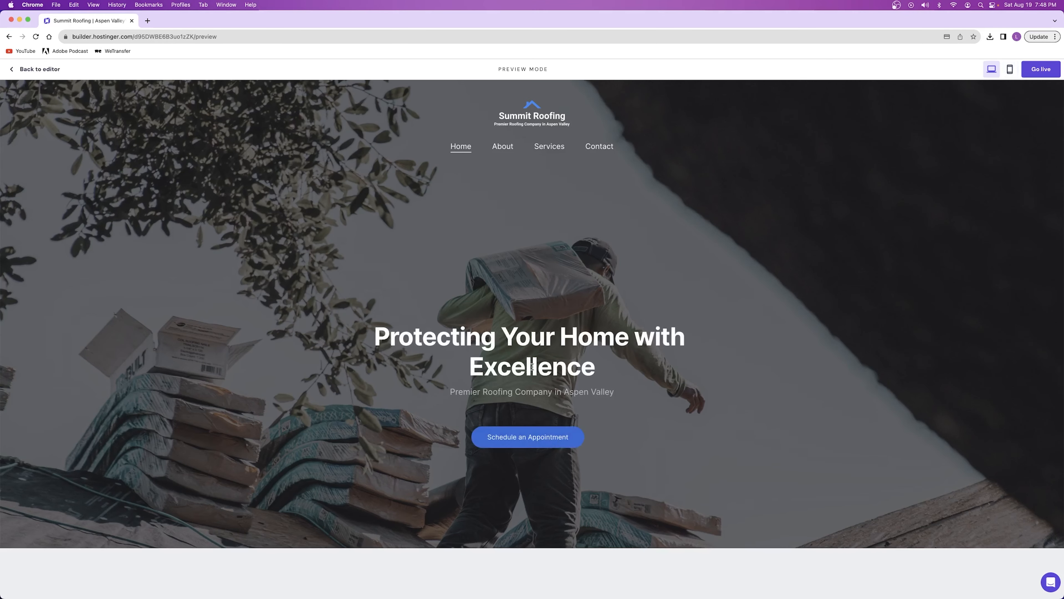
pyautogui.scroll(-10, 672, 310)
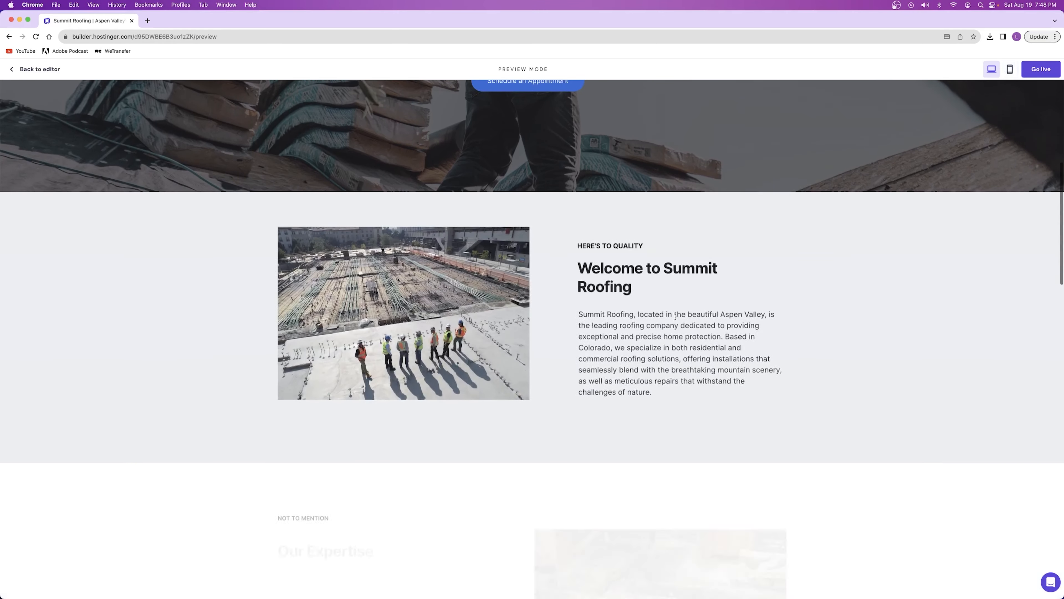
pyautogui.scroll(-10, 588, 313)
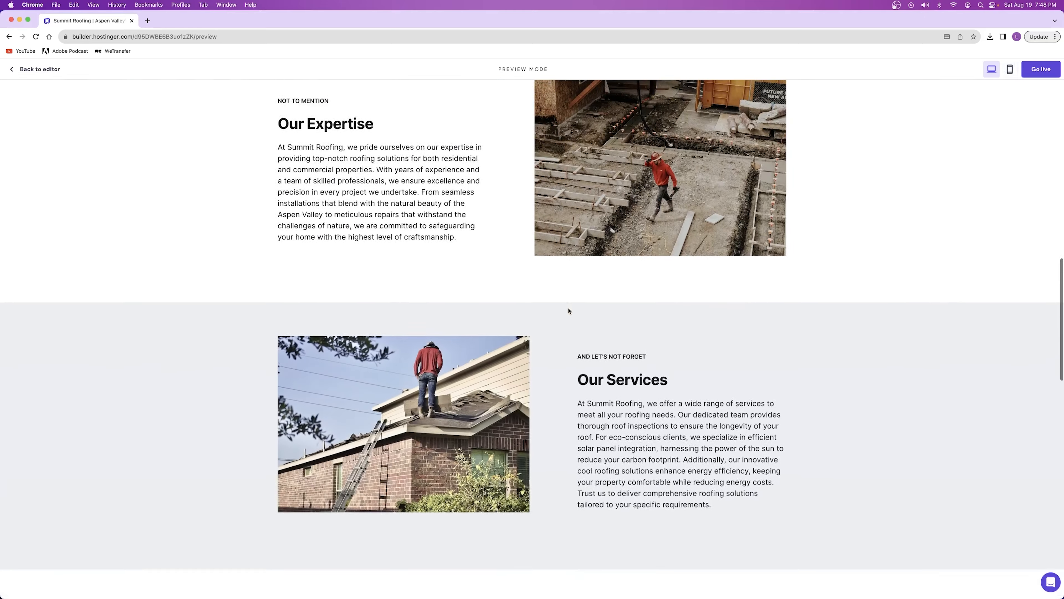
pyautogui.scroll(-10, 563, 360)
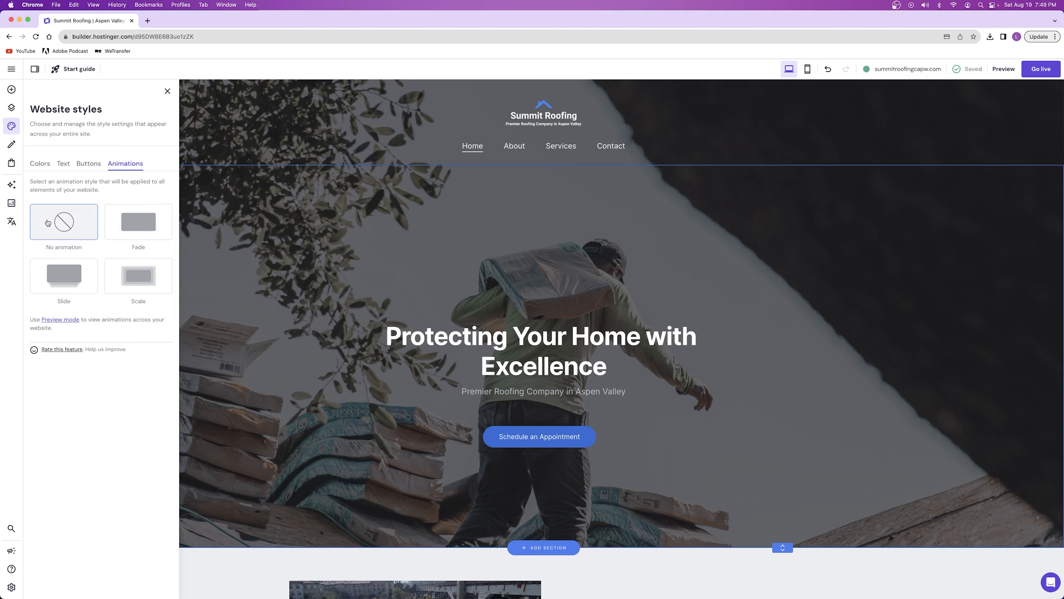
pyautogui.click(160, 241)
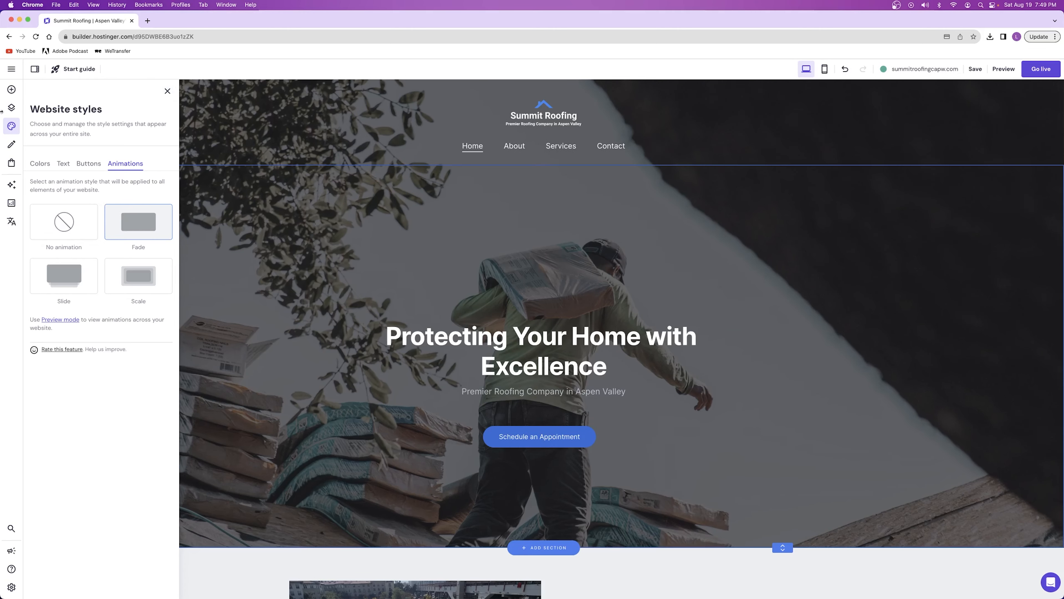
# Look over the blog offer, the page navigation and the list of page templates without adding a page
pyautogui.click(13, 127)
pyautogui.click(14, 127)
pyautogui.click(13, 127)
pyautogui.click(14, 130)
pyautogui.click(12, 144)
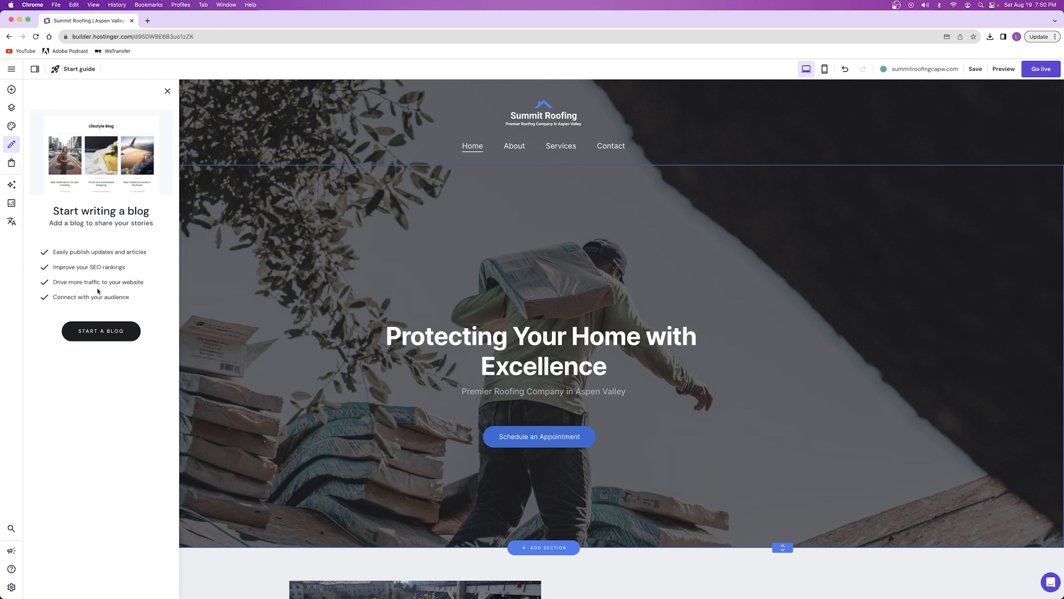
pyautogui.click(12, 108)
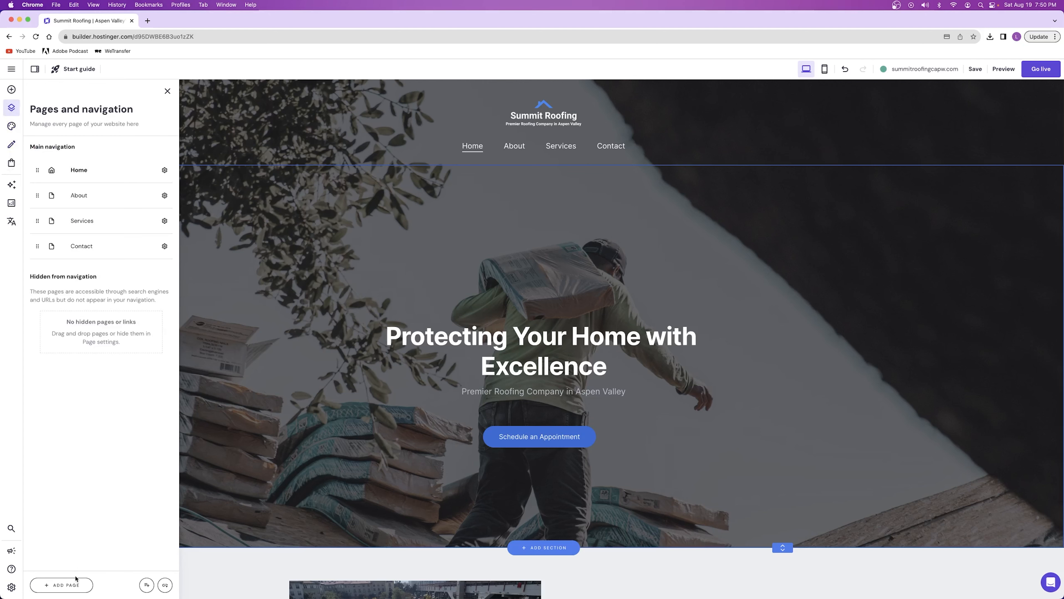
pyautogui.click(74, 586)
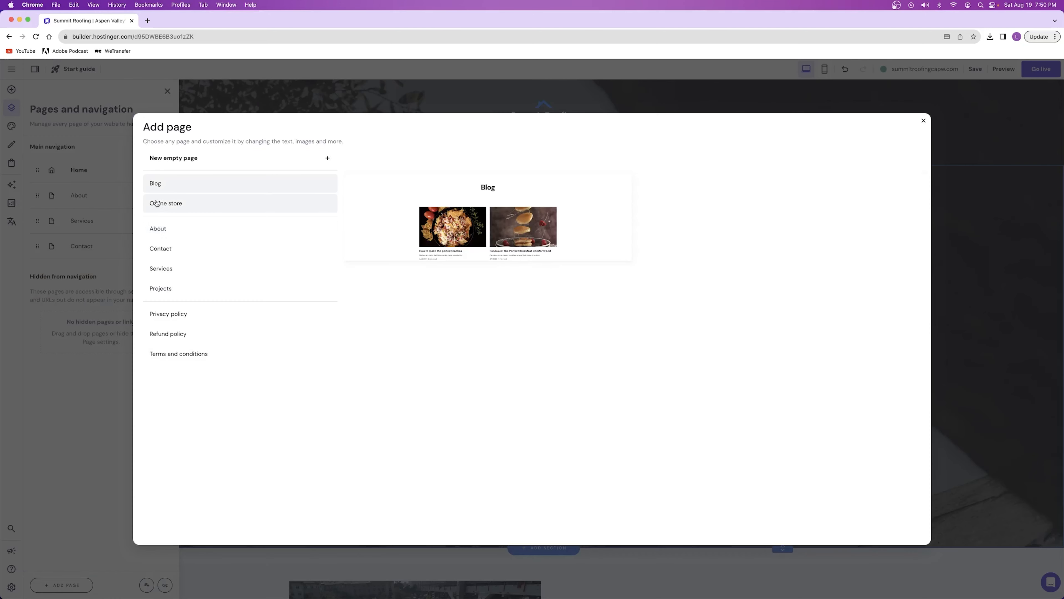
pyautogui.click(260, 105)
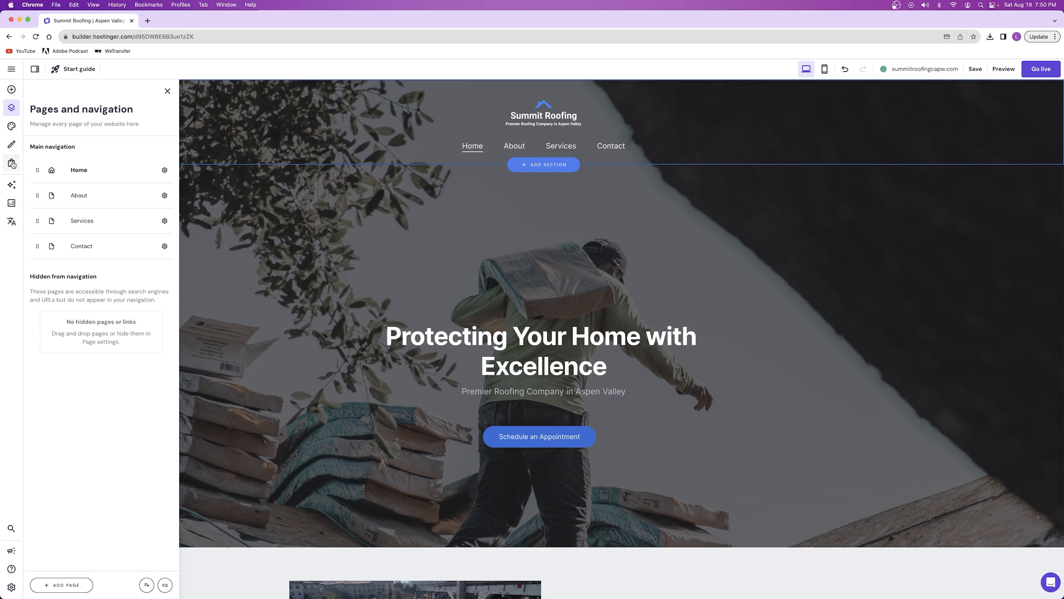
# Run the AI Heatmap on the home page and examine predicted visitor attention from the hero section to Our Services
pyautogui.click(12, 183)
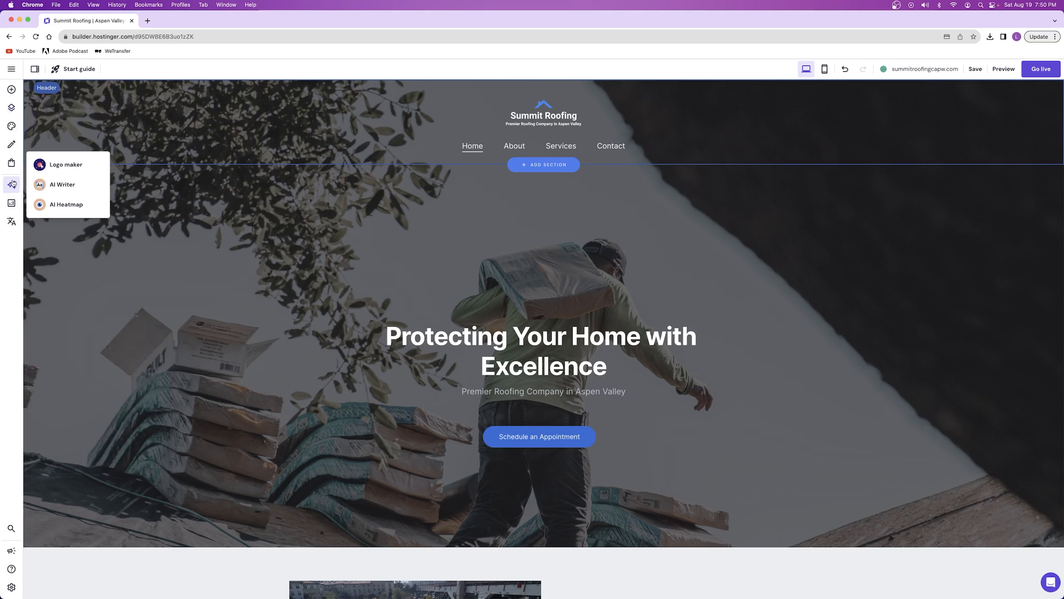
pyautogui.click(65, 205)
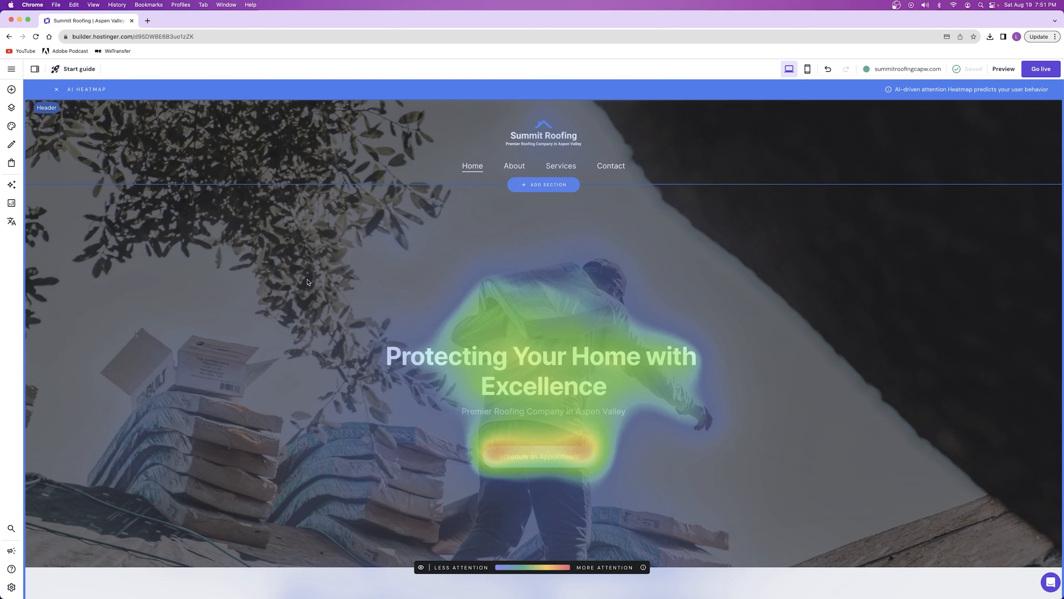
pyautogui.scroll(-2, 599, 290)
pyautogui.scroll(2, 599, 289)
pyautogui.scroll(-3, 531, 317)
pyautogui.scroll(3, 531, 318)
pyautogui.scroll(-8, 570, 359)
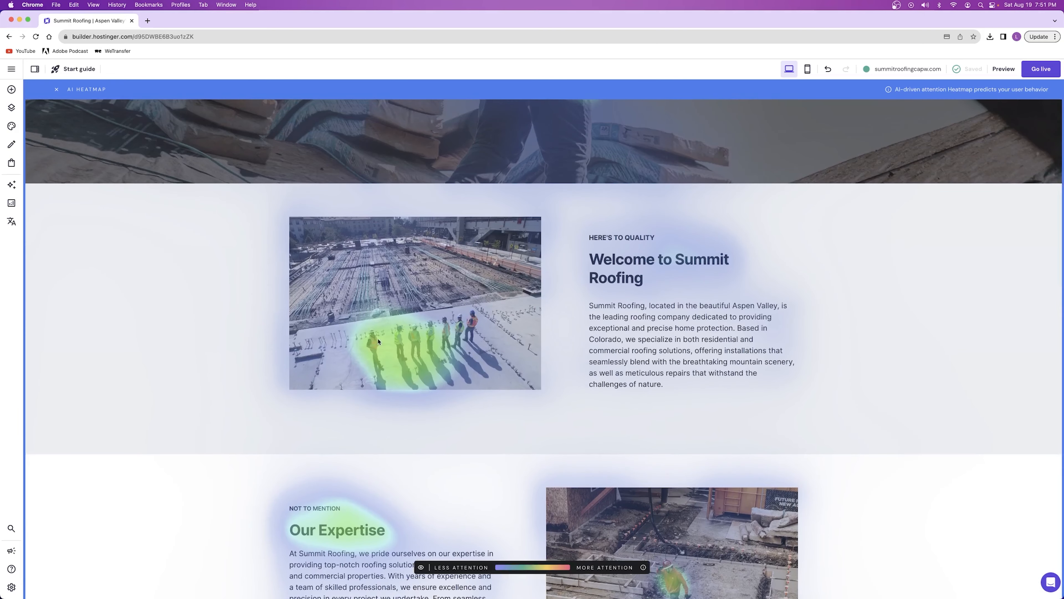
pyautogui.scroll(-6, 411, 339)
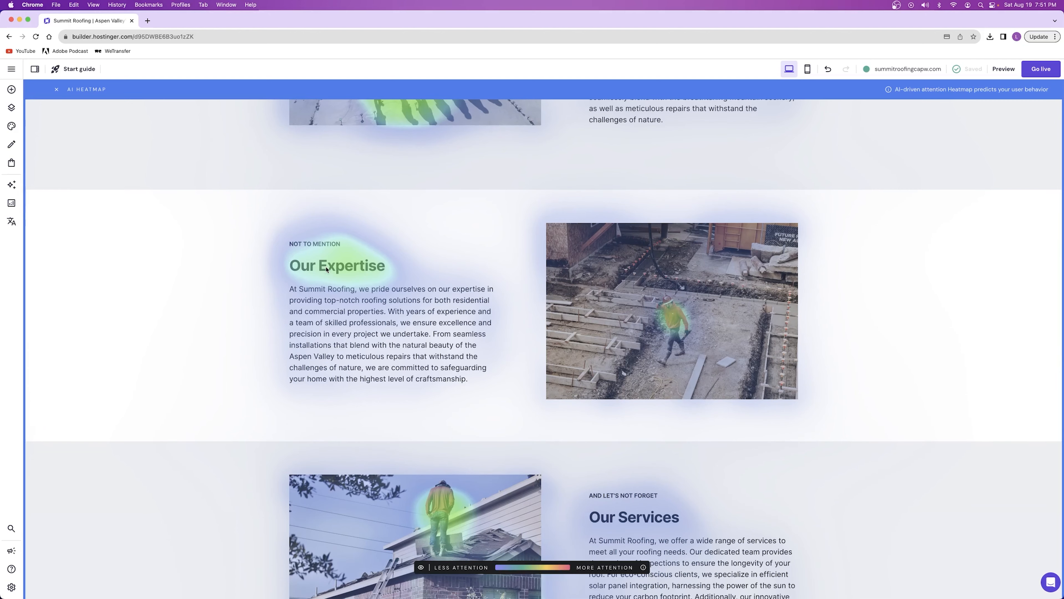
pyautogui.scroll(-6, 325, 268)
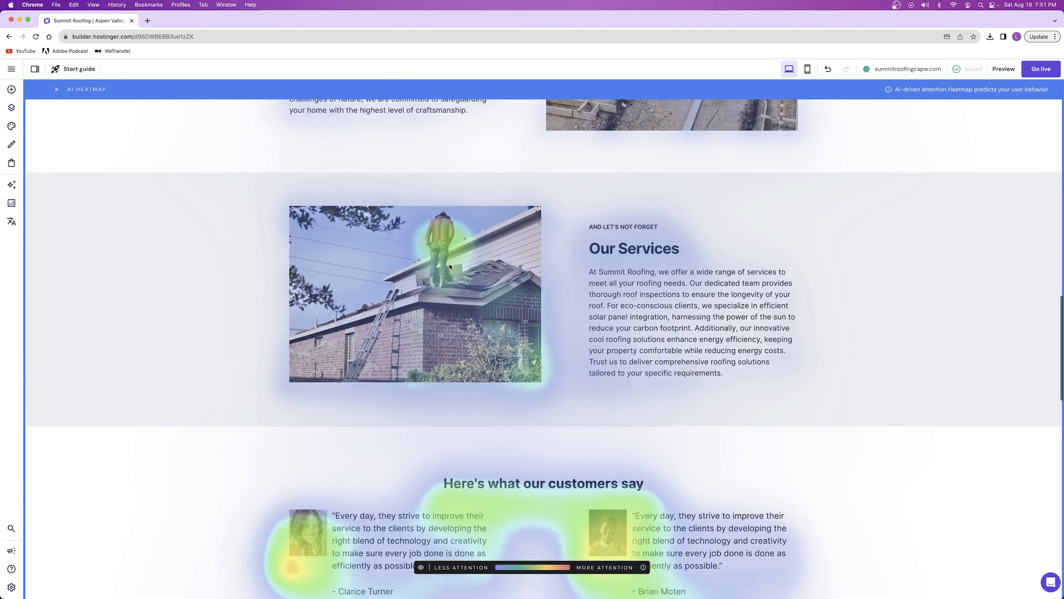
# Examine the heatmap over the customer testimonials, consultation section, contact form and footer, and return to the hero section
pyautogui.scroll(-9, 450, 267)
pyautogui.scroll(4, 448, 269)
pyautogui.scroll(-2, 446, 272)
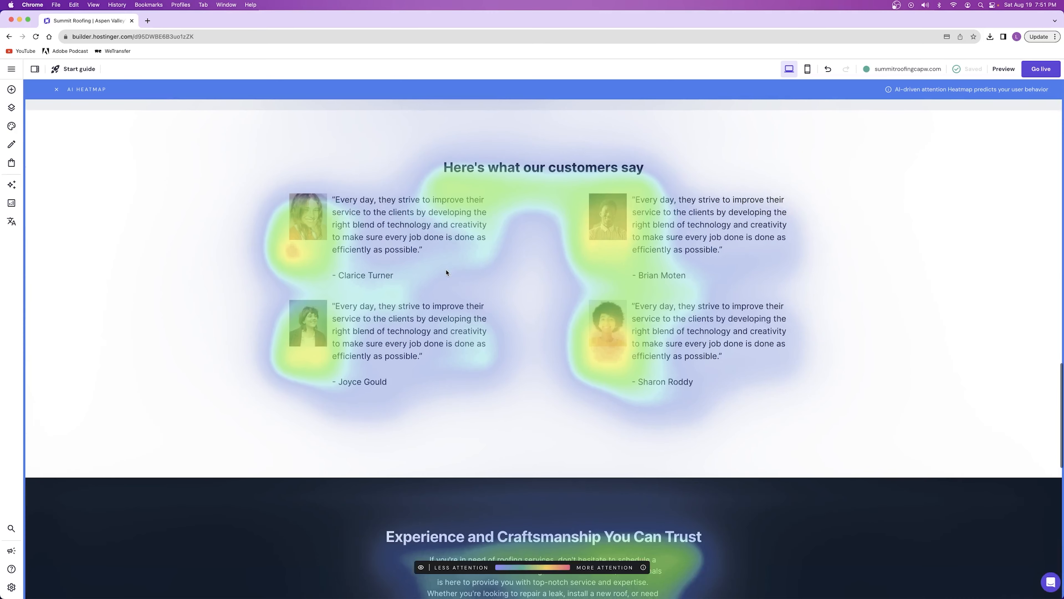
pyautogui.scroll(3, 446, 272)
pyautogui.scroll(-1, 377, 268)
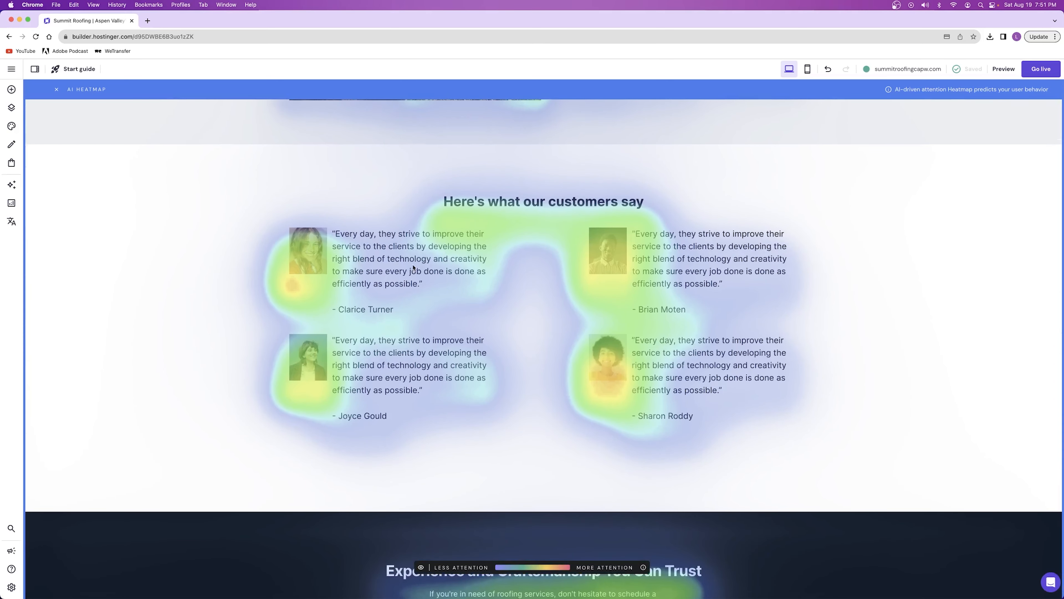
pyautogui.scroll(-8, 597, 332)
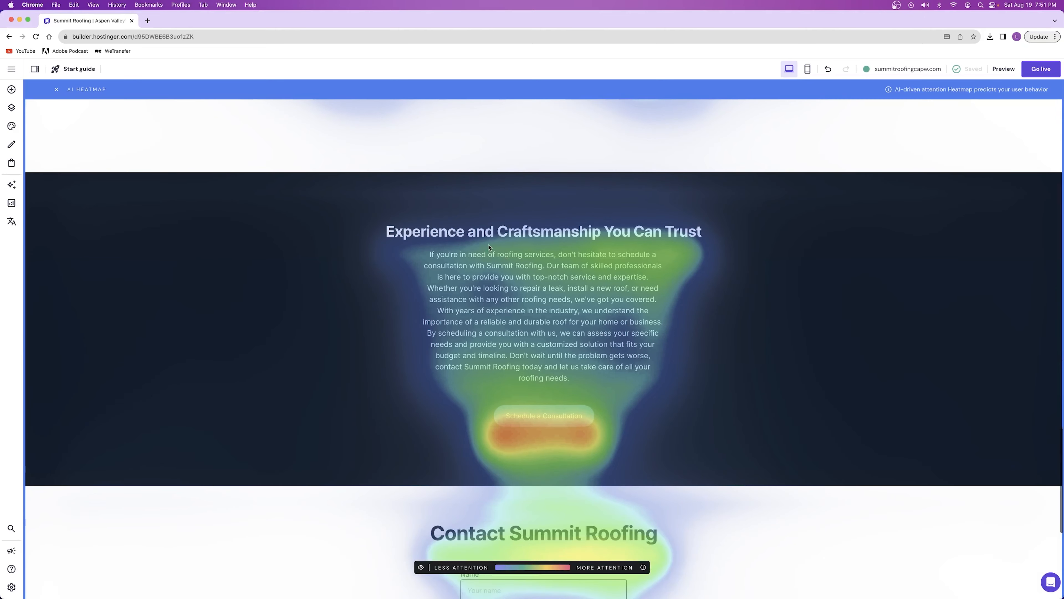
pyautogui.scroll(-8, 596, 330)
pyautogui.scroll(-2, 589, 327)
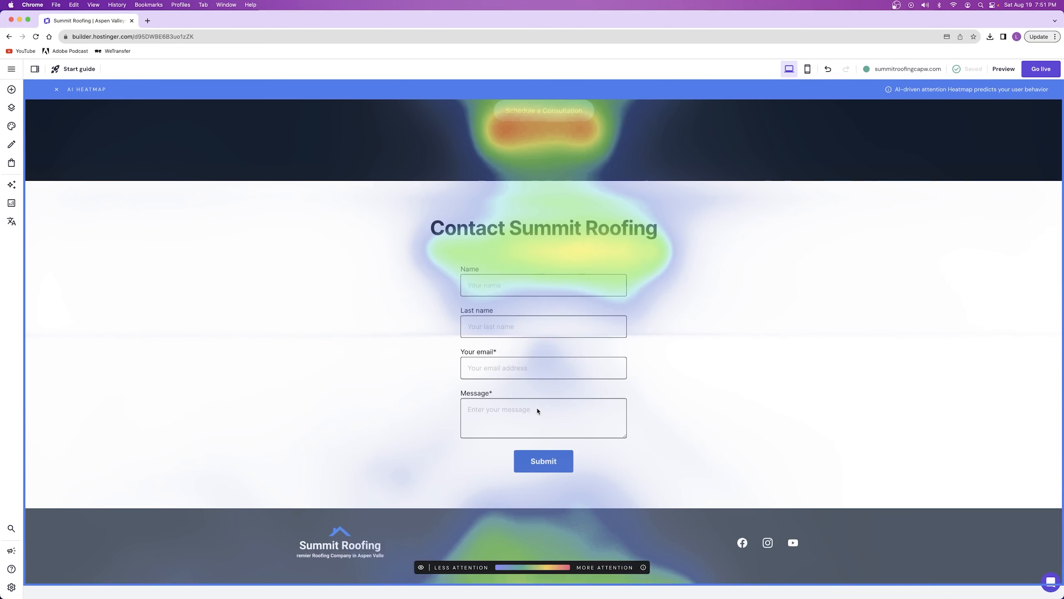
pyautogui.scroll(20, 538, 411)
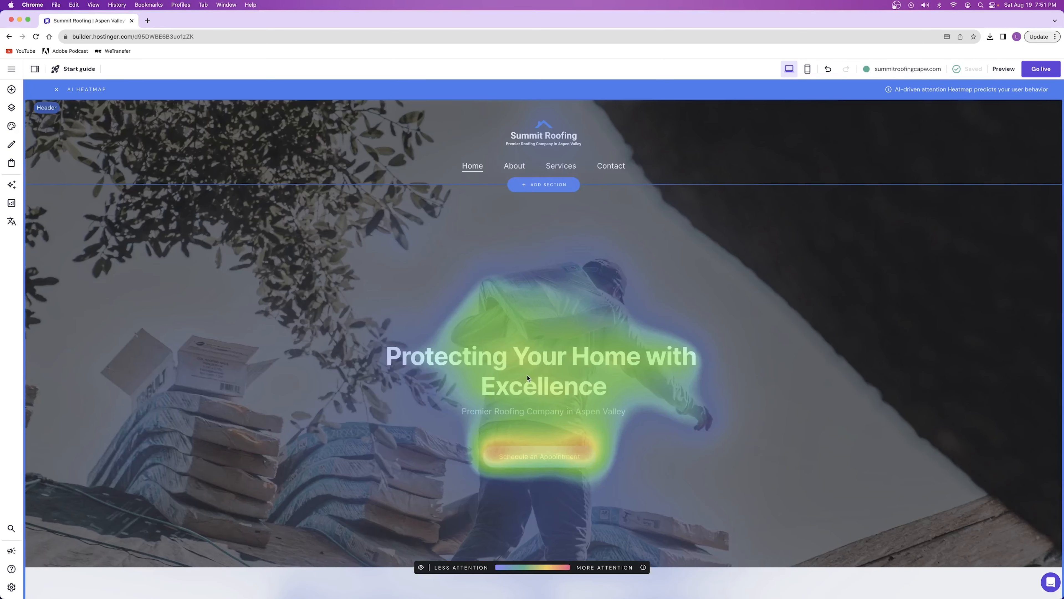
# Leave the heatmap and examine the AI Writer's topic choices and the AI assist option of the hero heading
pyautogui.click(11, 184)
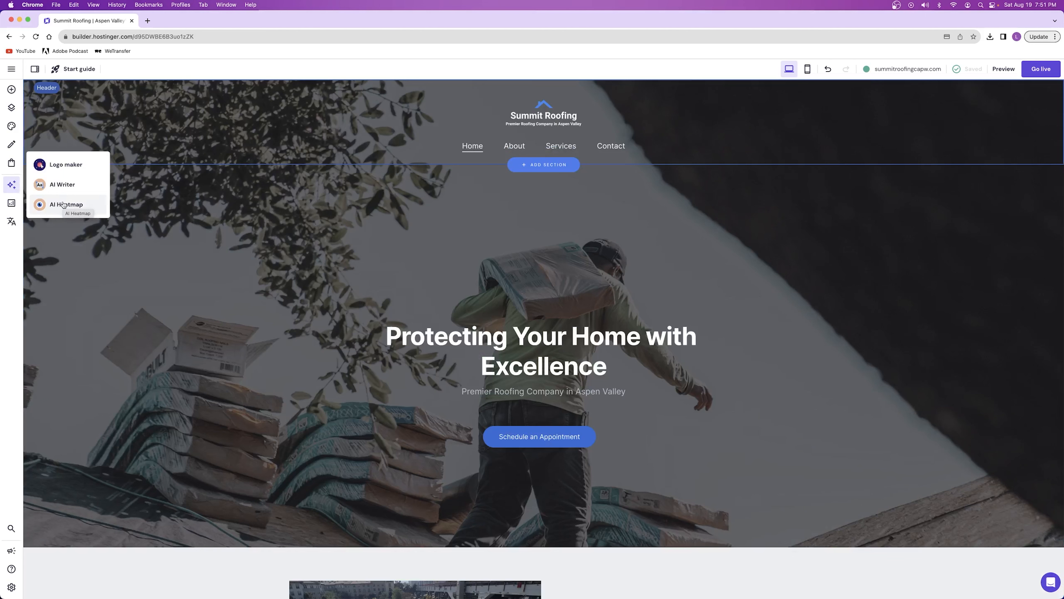
pyautogui.click(63, 184)
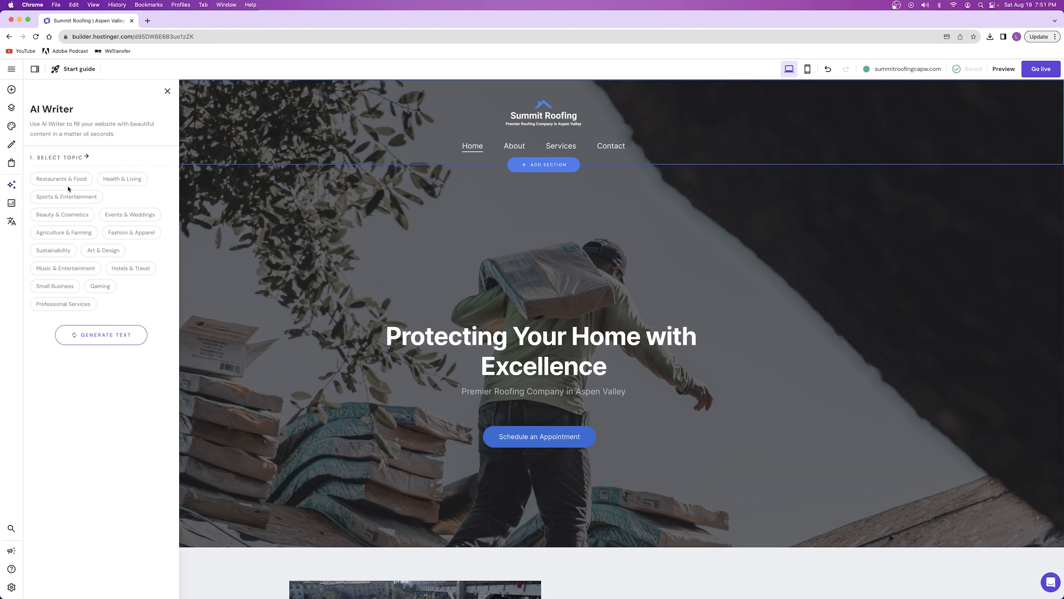
pyautogui.click(515, 334)
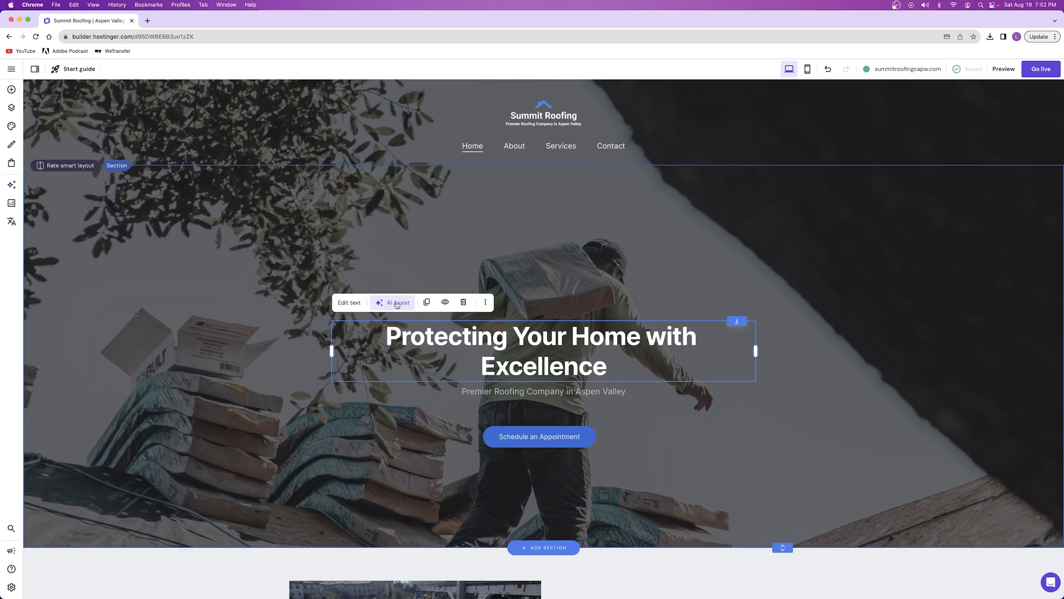
pyautogui.click(12, 184)
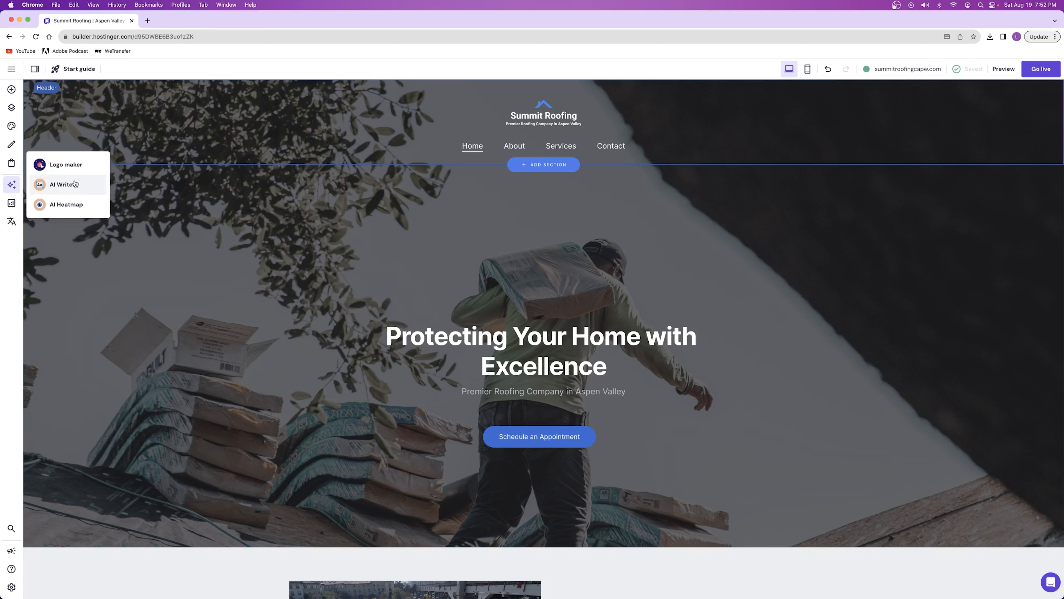
pyautogui.click(63, 186)
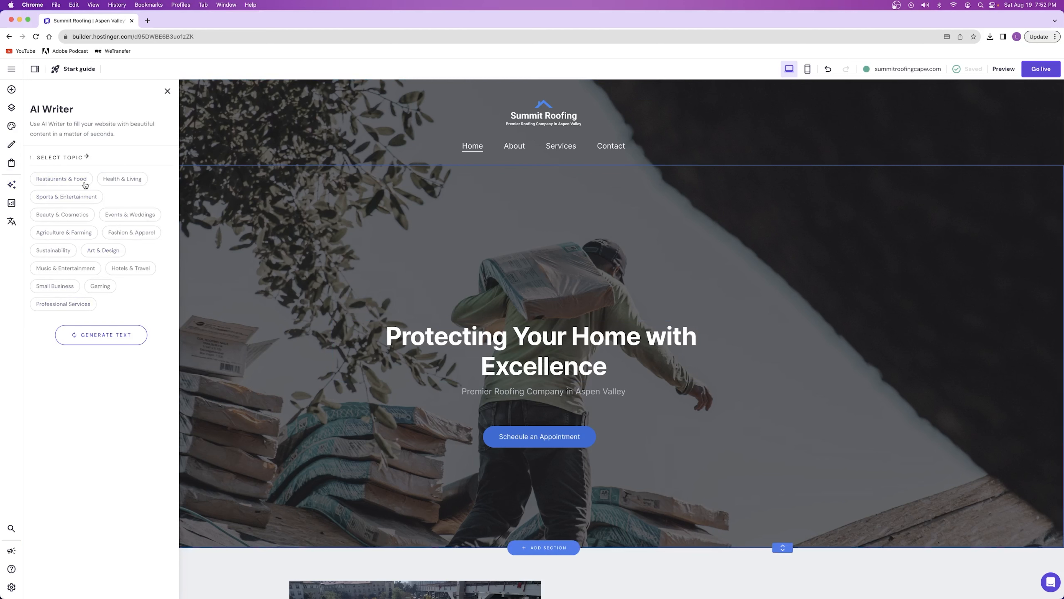
# Generate Personal Bio/History text with the AI Writer for the Small Business topic and the Architect Portfolio category
pyautogui.click(71, 305)
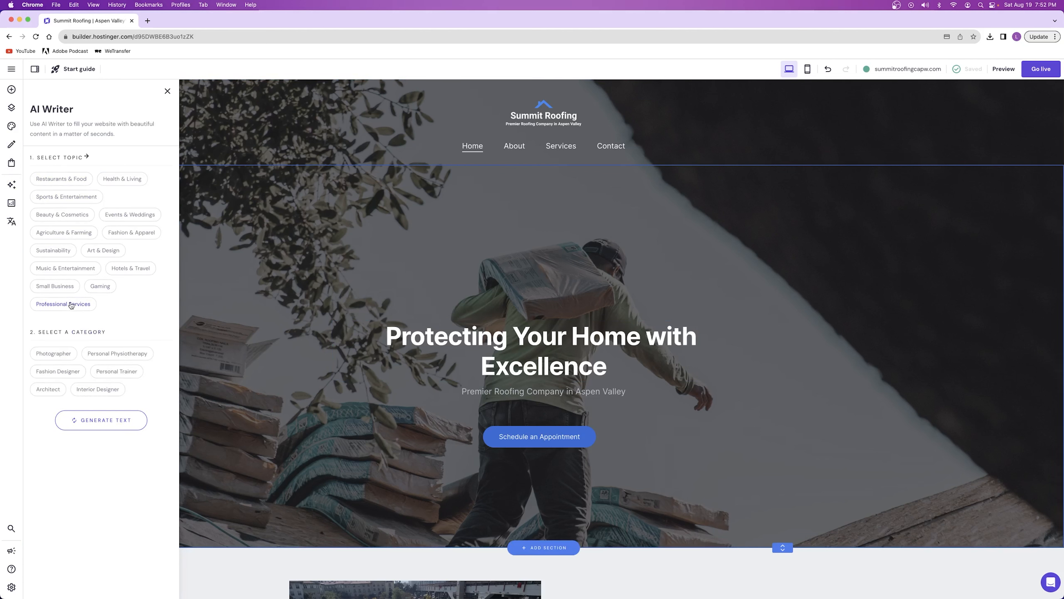
pyautogui.click(63, 289)
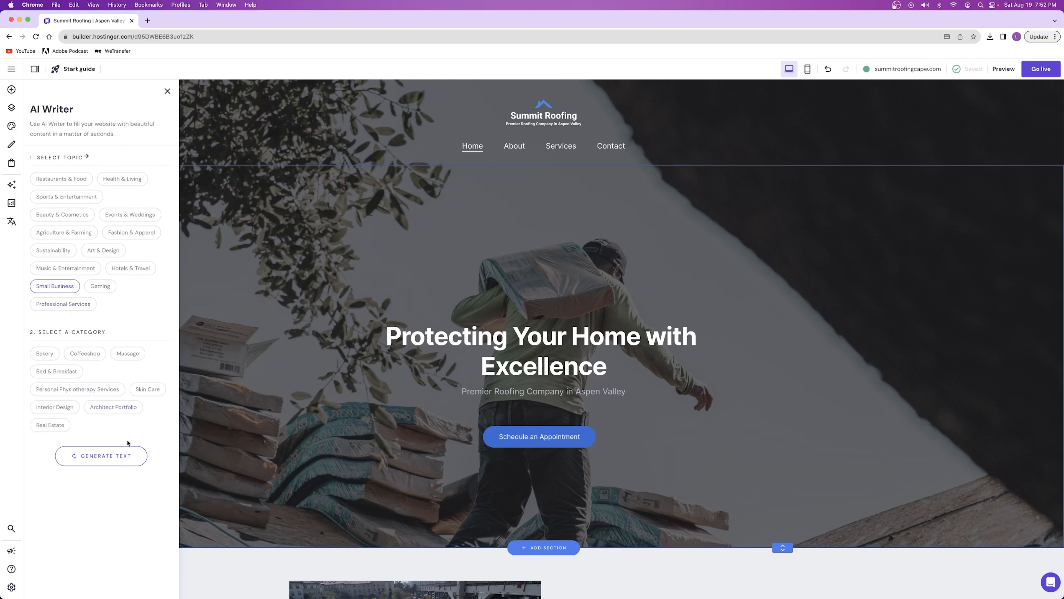
pyautogui.click(63, 304)
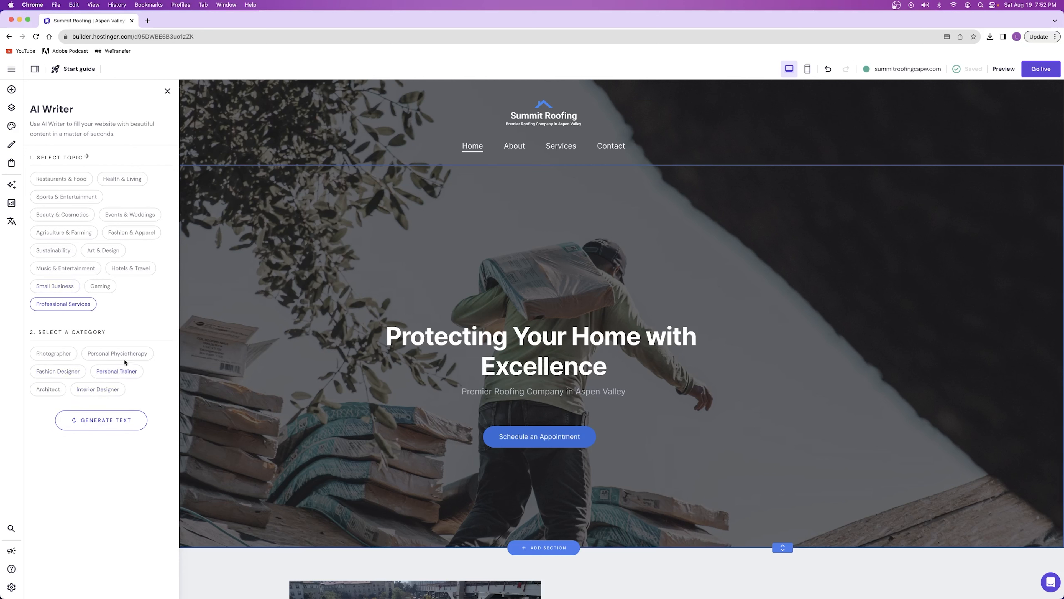
pyautogui.click(41, 293)
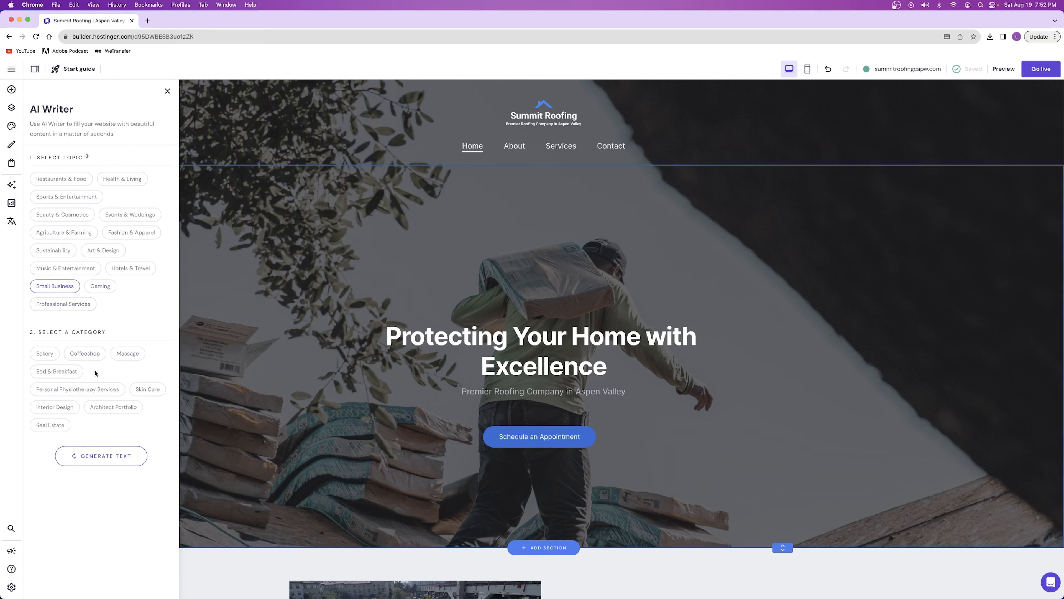
pyautogui.click(110, 412)
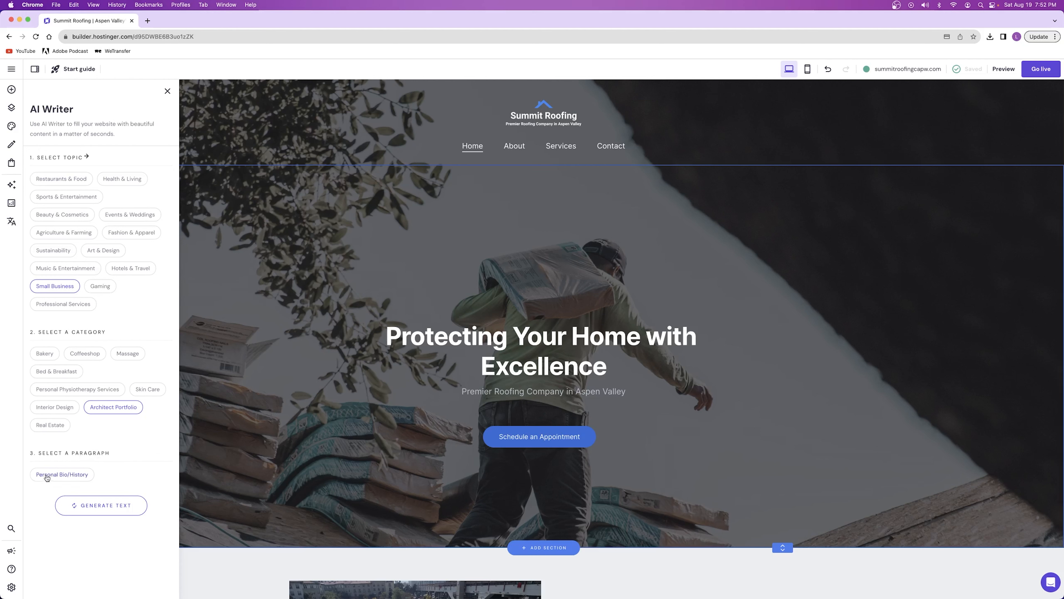
pyautogui.click(80, 478)
pyautogui.click(112, 552)
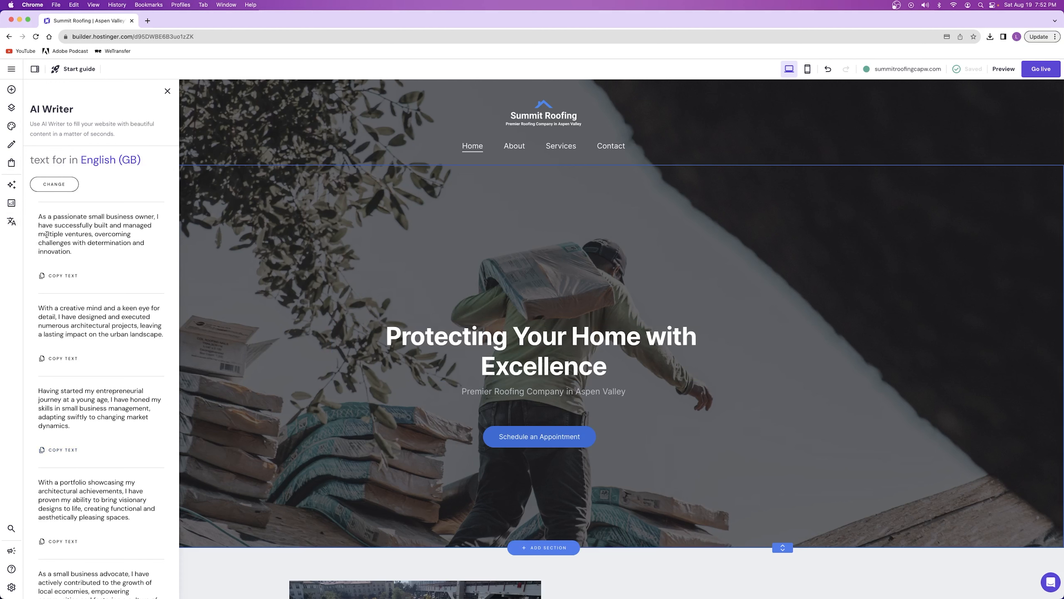
# Read through the generated paragraph suggestions and leave the AI Writer without copying any text
pyautogui.scroll(-6, 105, 264)
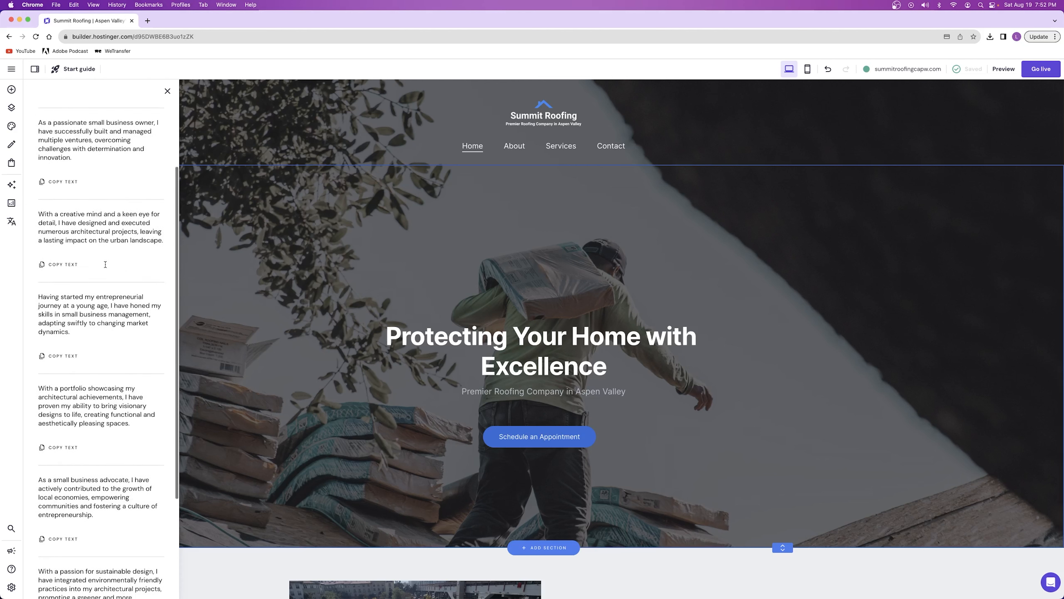
pyautogui.moveTo(37, 252); pyautogui.dragTo(125, 252)
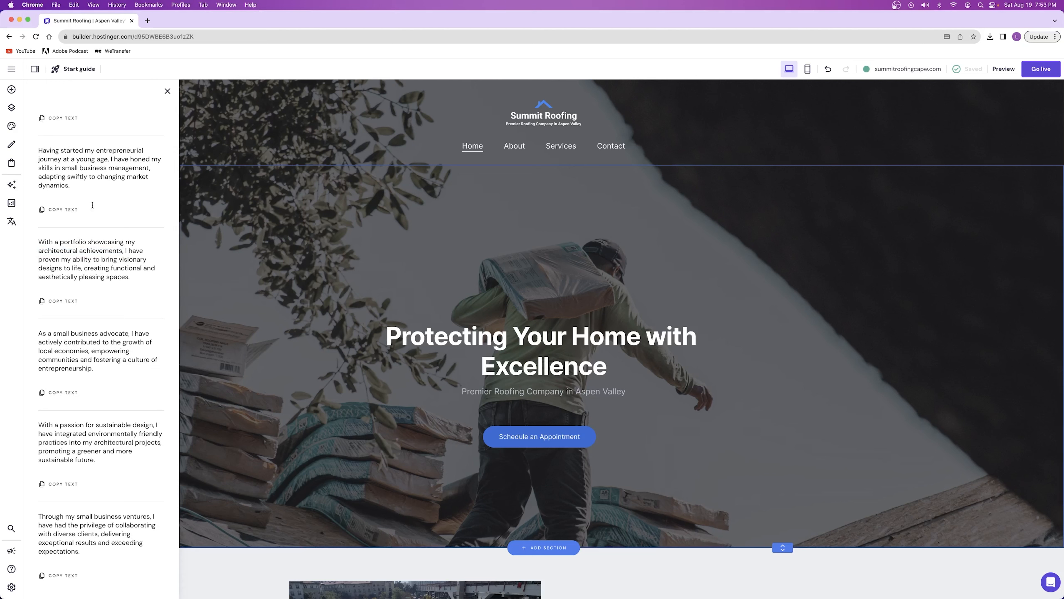
pyautogui.click(167, 91)
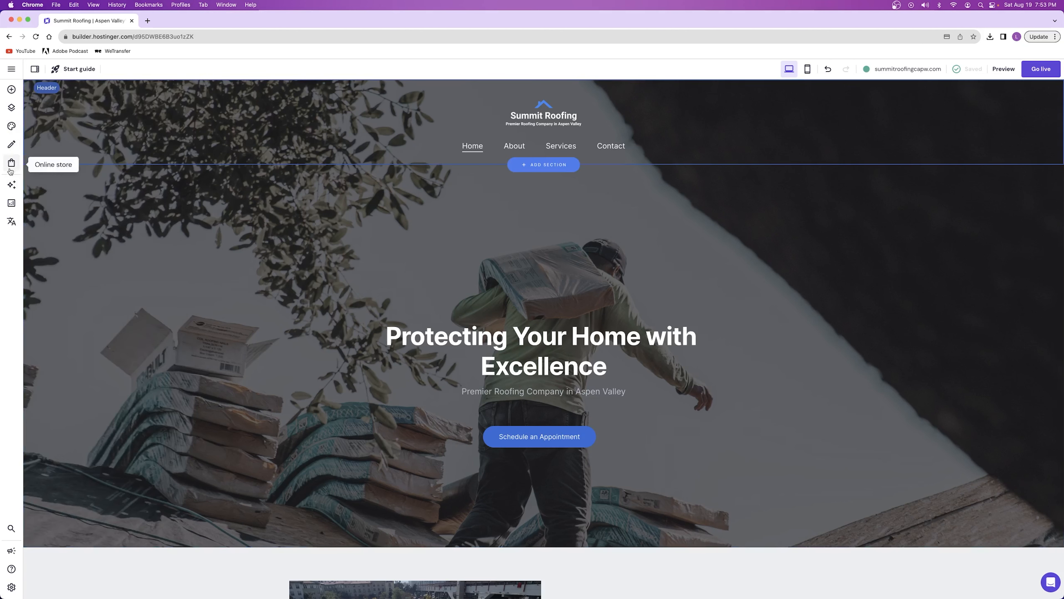
# Reopen the AI Writer and examine the paragraph choice for Professional Services with the Photographer category
pyautogui.moveTo(11, 185)
pyautogui.click(79, 185)
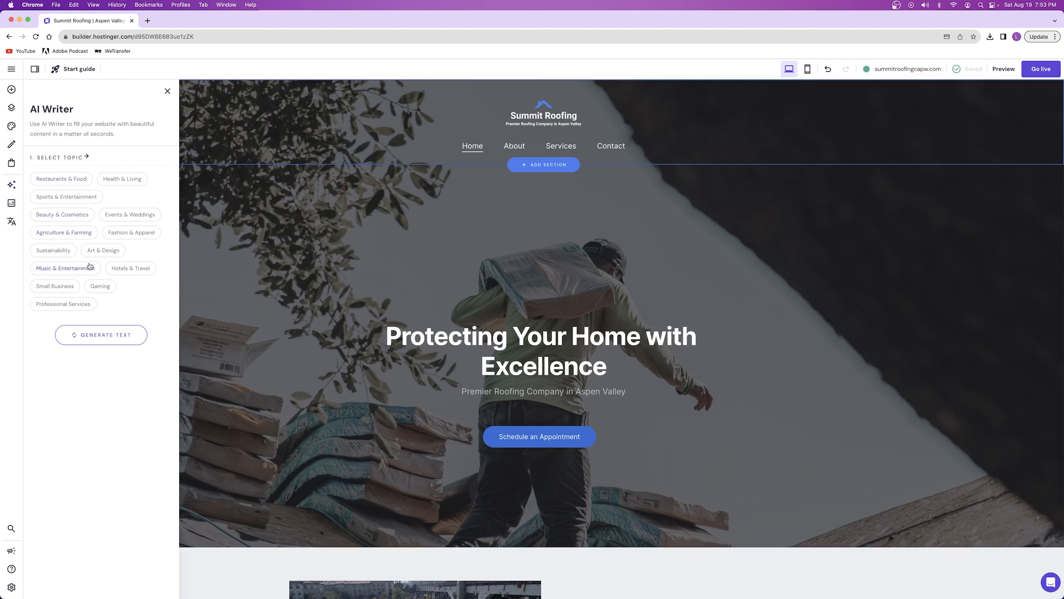
pyautogui.click(63, 286)
pyautogui.click(58, 304)
pyautogui.click(53, 353)
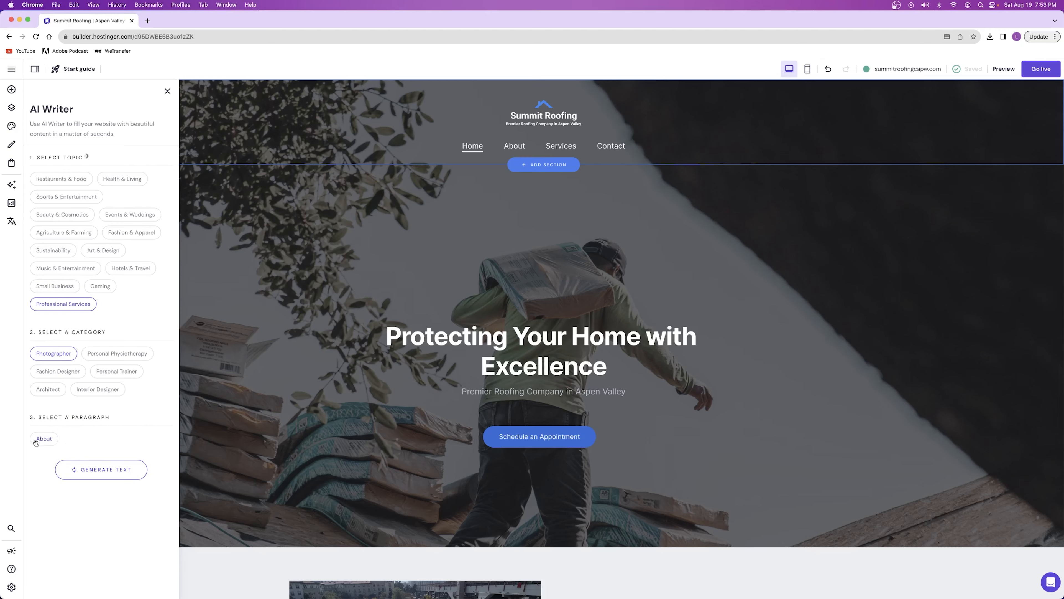
# Examine the AI Assist prompt for the Welcome to Summit Roofing paragraph and close it without generating text
pyautogui.scroll(-7, 587, 377)
pyautogui.click(682, 404)
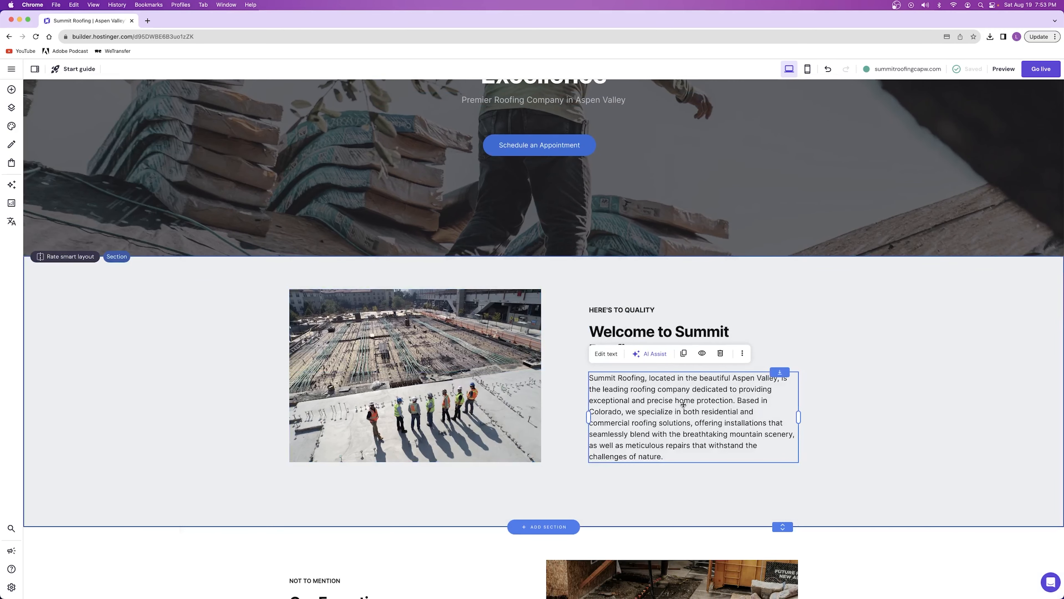
pyautogui.click(649, 354)
pyautogui.click(587, 441)
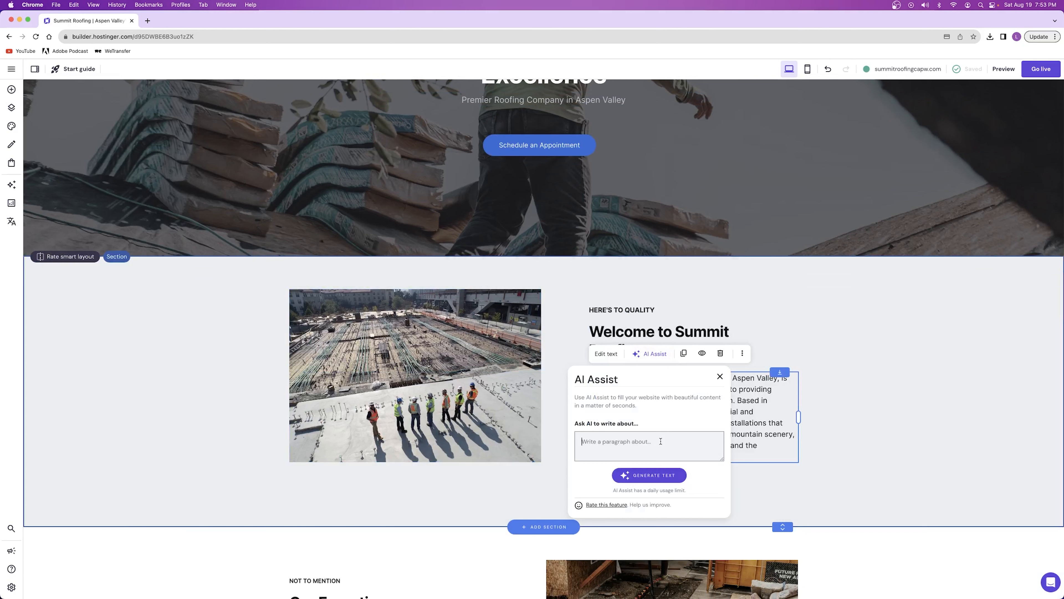
pyautogui.click(719, 376)
pyautogui.click(719, 292)
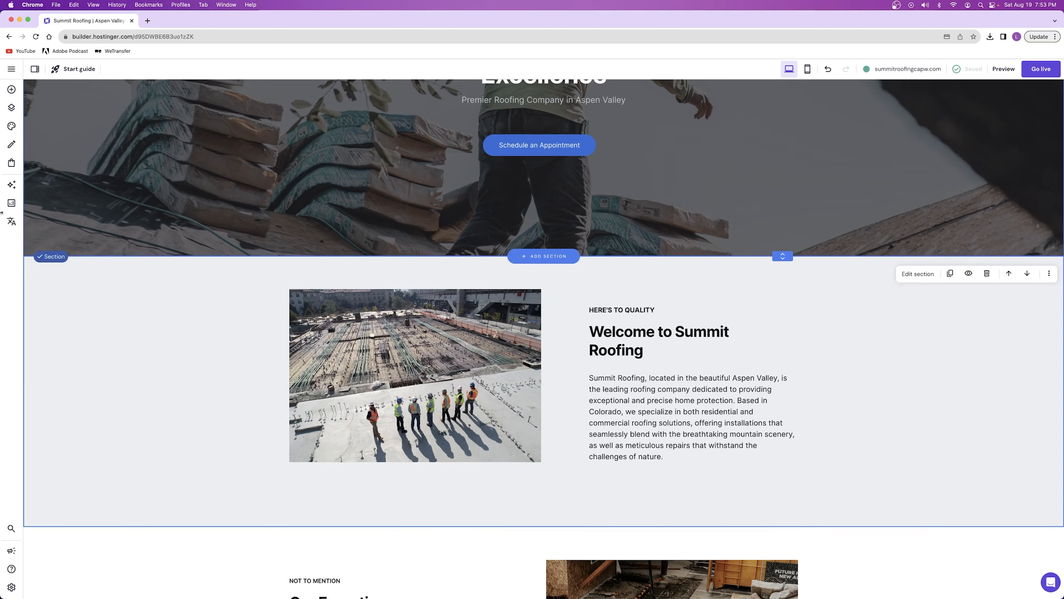
# Look over the Languages feature and its list of starting languages without choosing one
pyautogui.click(12, 185)
pyautogui.click(11, 203)
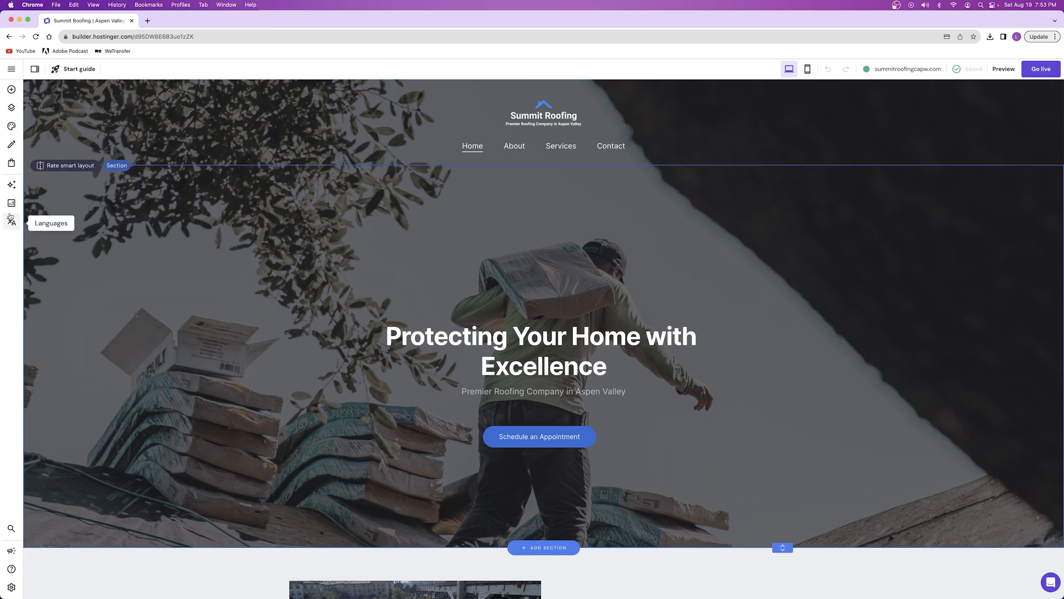
pyautogui.click(10, 224)
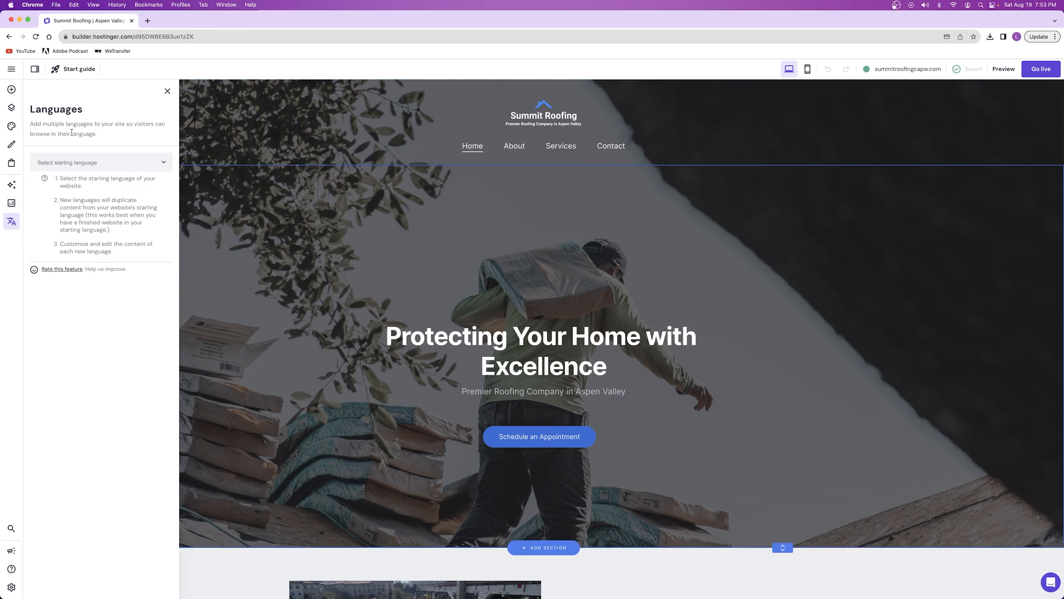
pyautogui.click(159, 161)
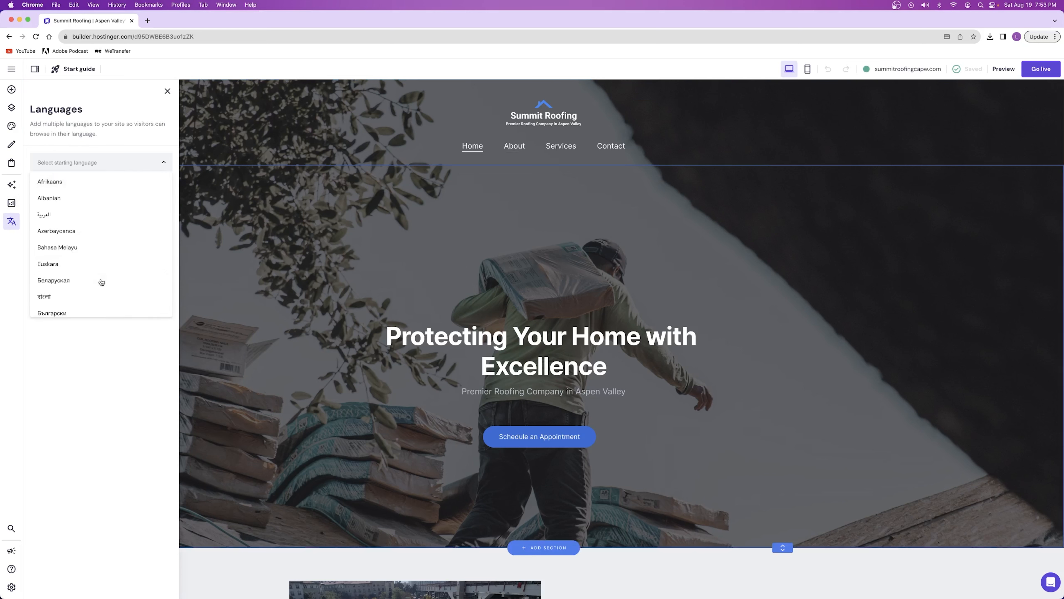
pyautogui.click(82, 365)
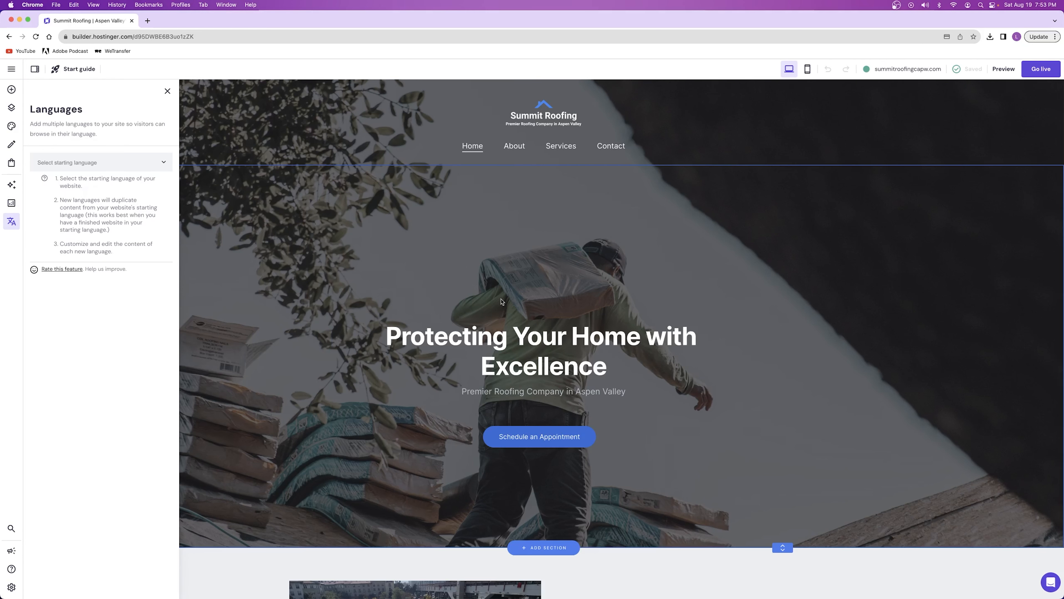
pyautogui.click(168, 91)
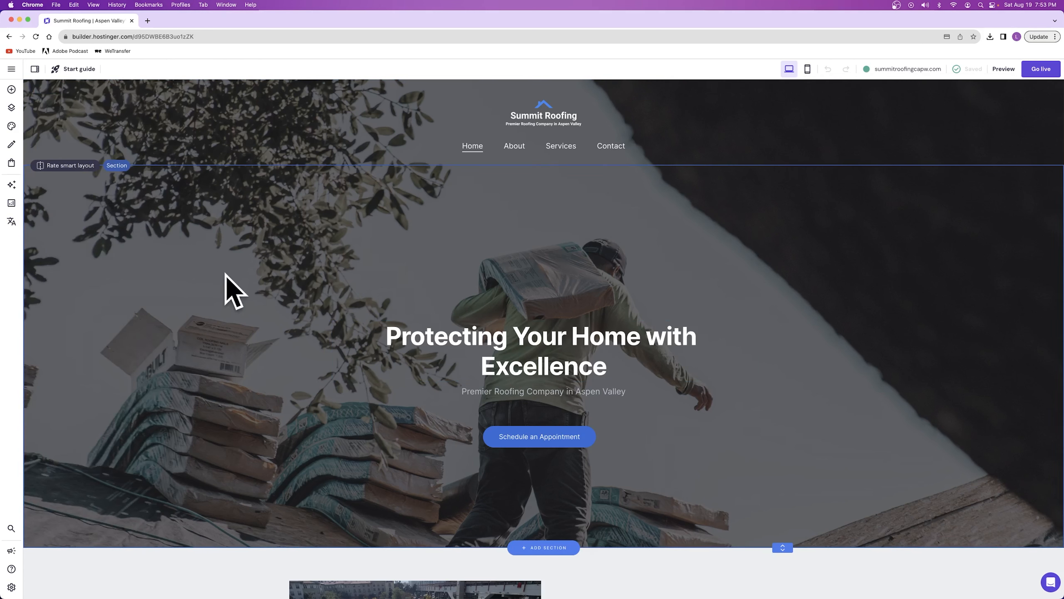
# Review the home page from the hero section past the customer testimonials and return to the hero section
pyautogui.scroll(-10, 289, 231)
pyautogui.scroll(-10, 319, 213)
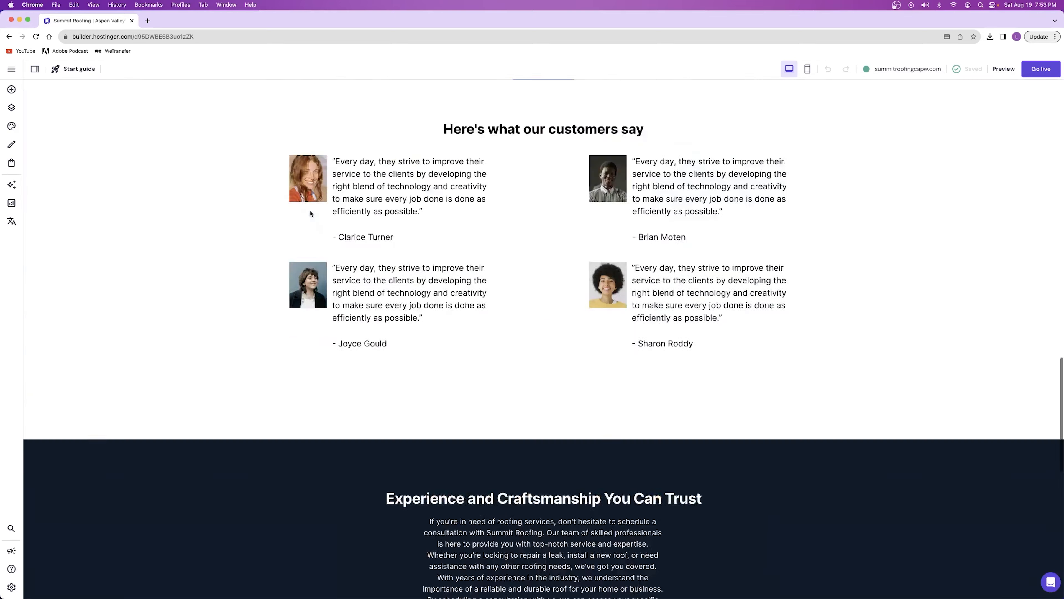
pyautogui.scroll(20, 310, 211)
pyautogui.scroll(-4, 311, 211)
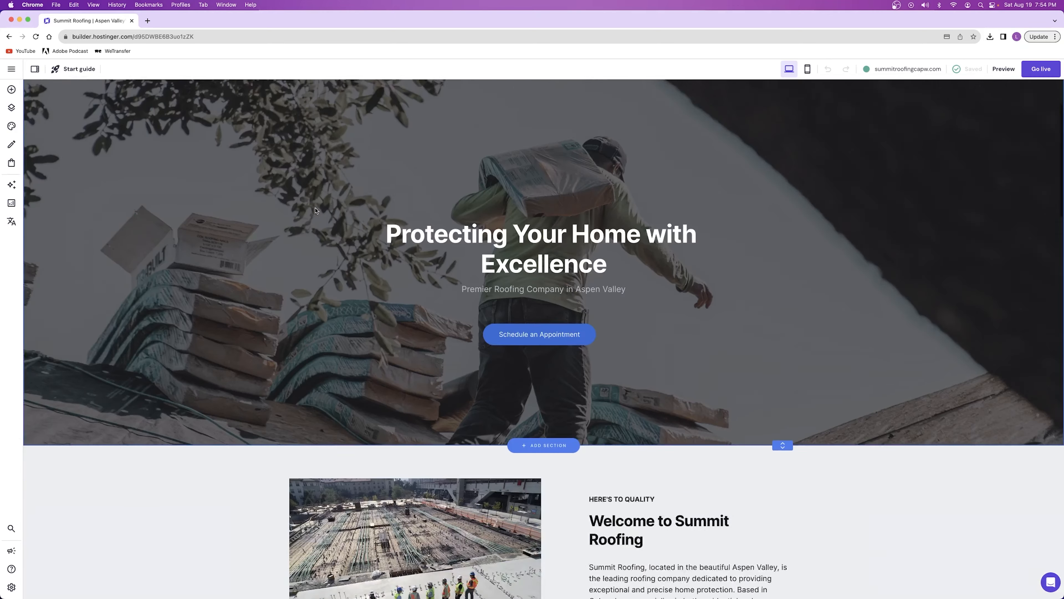
pyautogui.scroll(2, 215, 220)
pyautogui.scroll(-3, 215, 220)
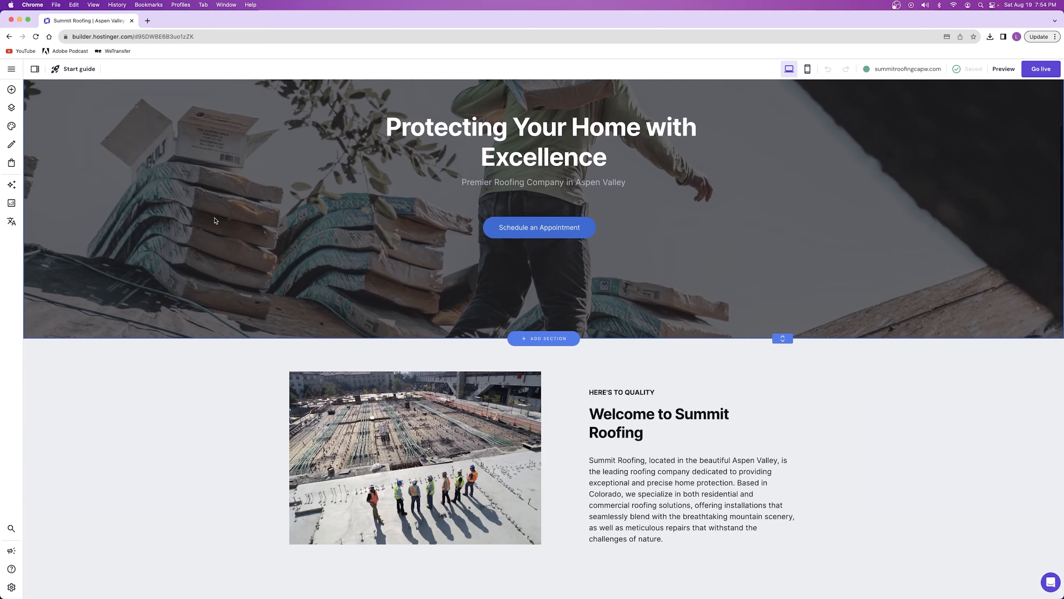
pyautogui.scroll(-15, 413, 310)
pyautogui.scroll(20, 413, 311)
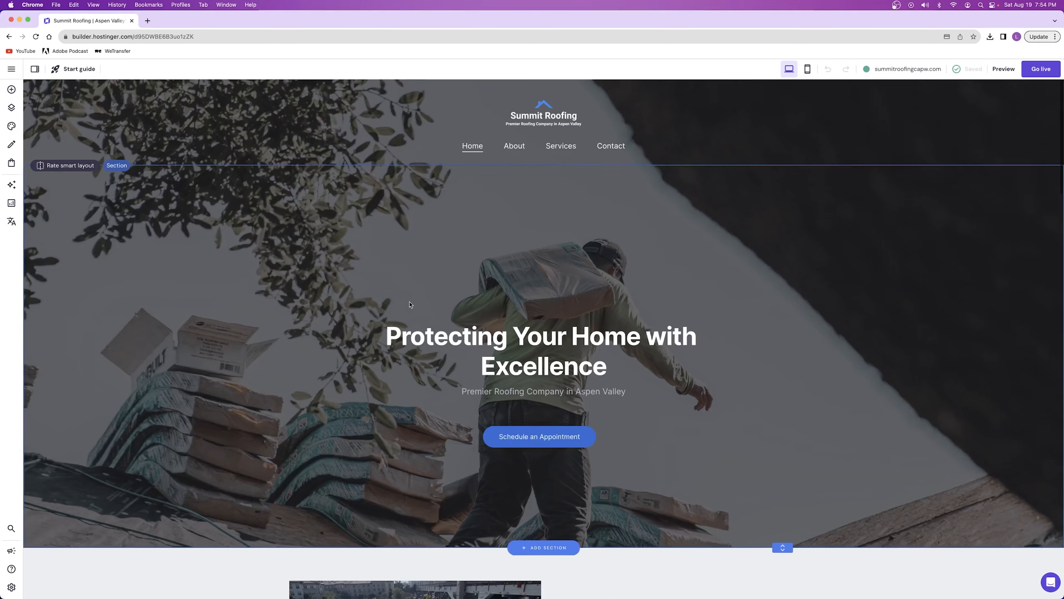
# Show the site in mobile view and examine the layout of its hero section
pyautogui.moveTo(969, 72)
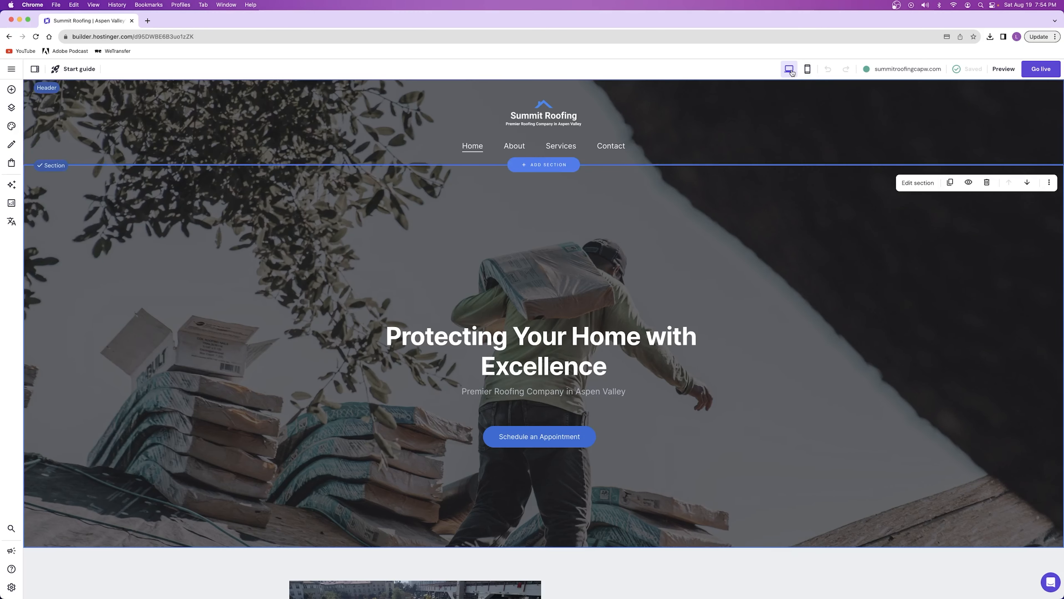
pyautogui.click(807, 69)
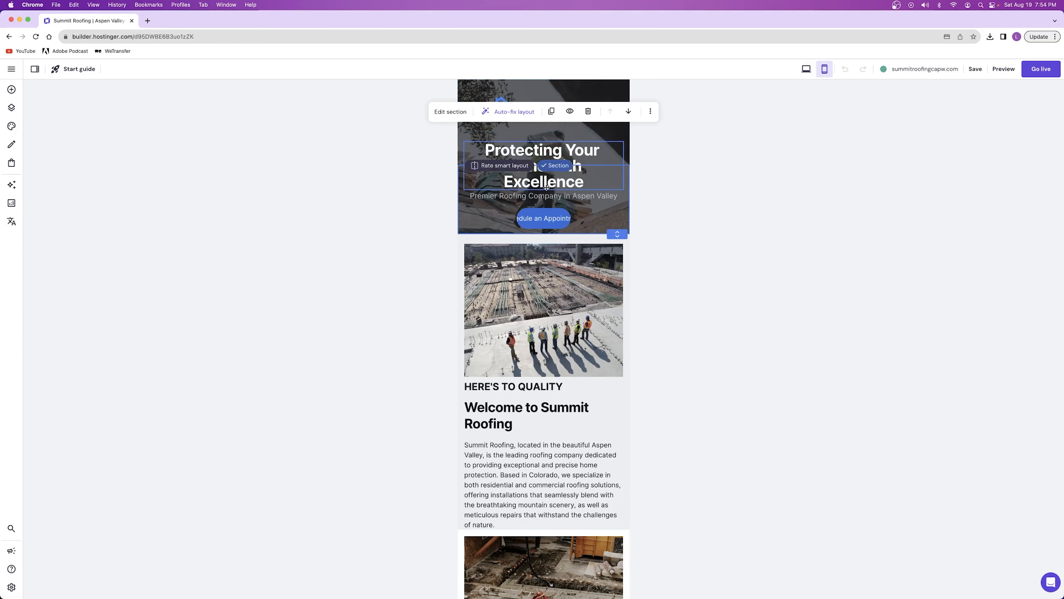
pyautogui.scroll(-3, 553, 205)
pyautogui.scroll(3, 551, 207)
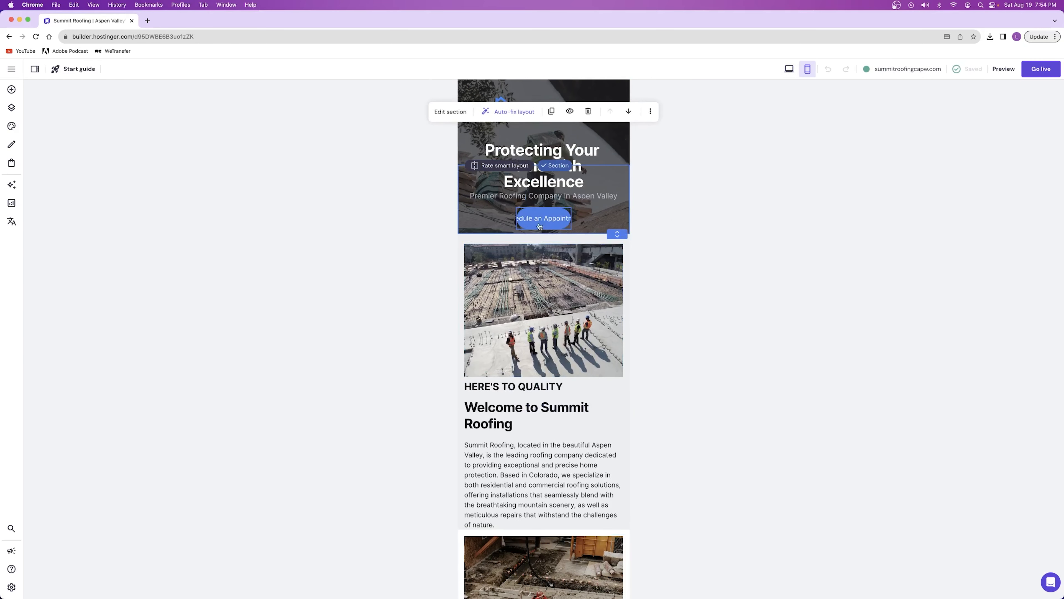
# Widen the hero's Schedule an Appointment button in mobile view until its full label fits
pyautogui.click(543, 221)
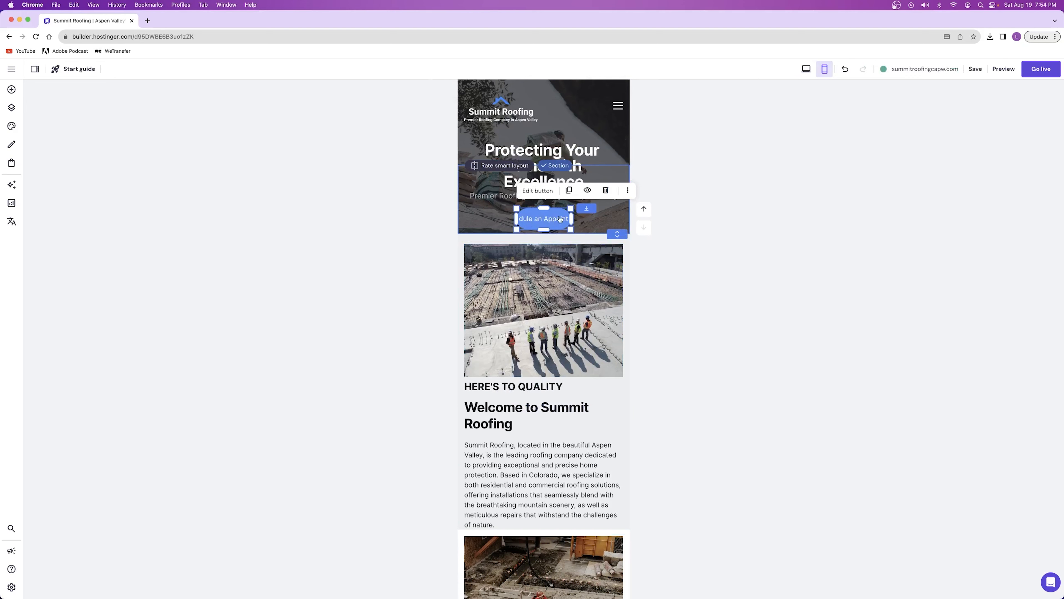
pyautogui.click(806, 69)
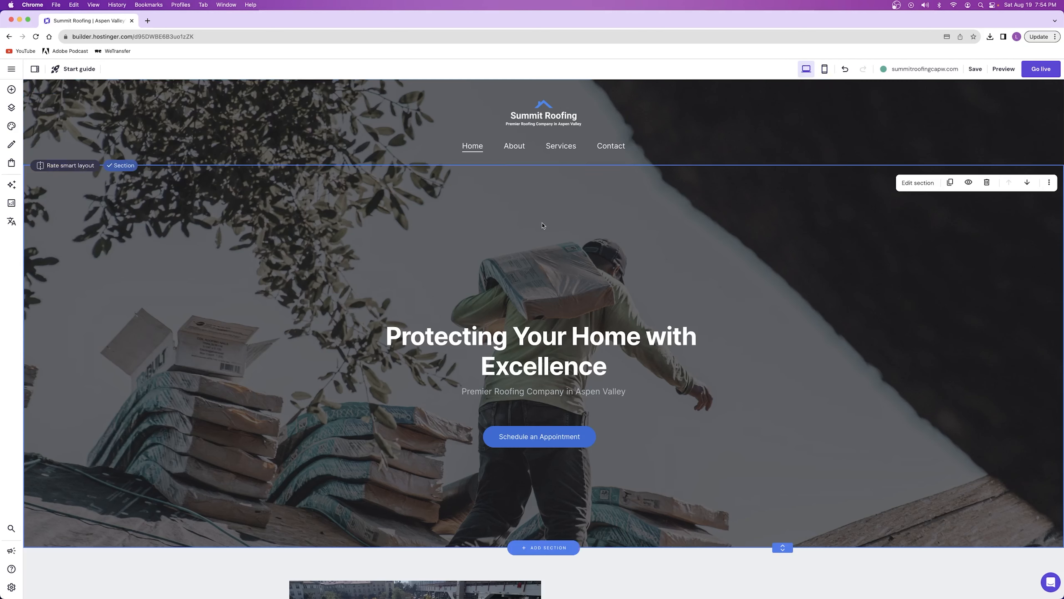
pyautogui.click(824, 69)
pyautogui.click(609, 218)
pyautogui.moveTo(613, 215); pyautogui.dragTo(617, 216)
# Compare the Schedule an Appointment button between desktop and mobile views, ending in mobile view
pyautogui.click(806, 69)
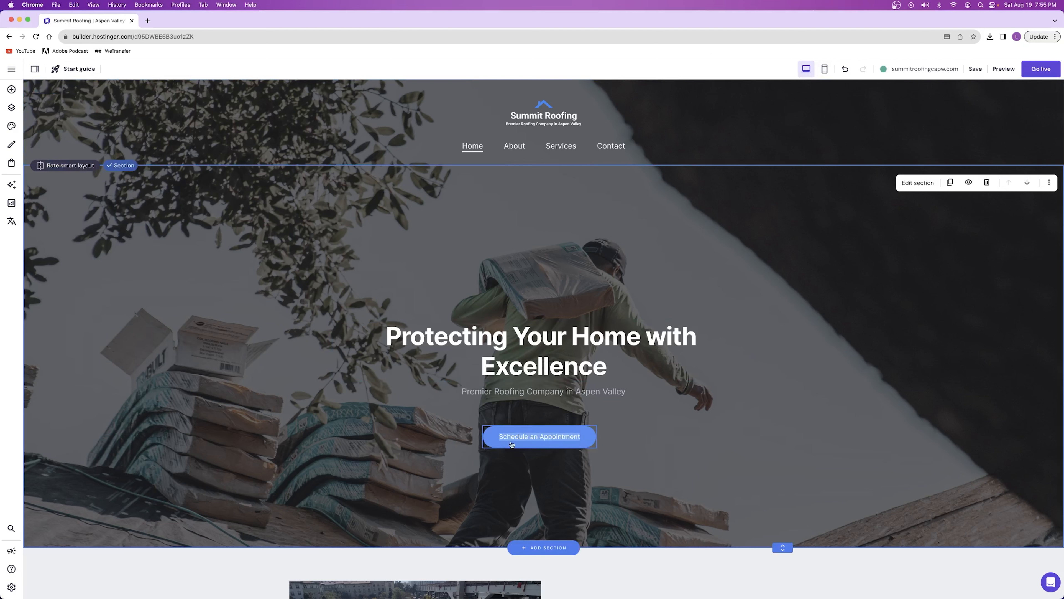
pyautogui.click(824, 68)
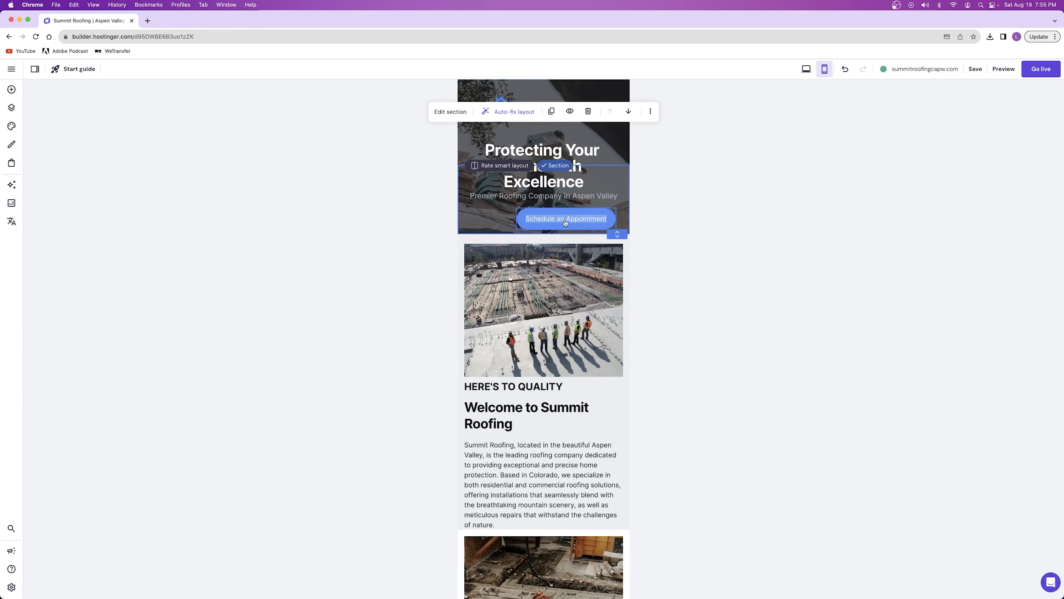
pyautogui.click(811, 69)
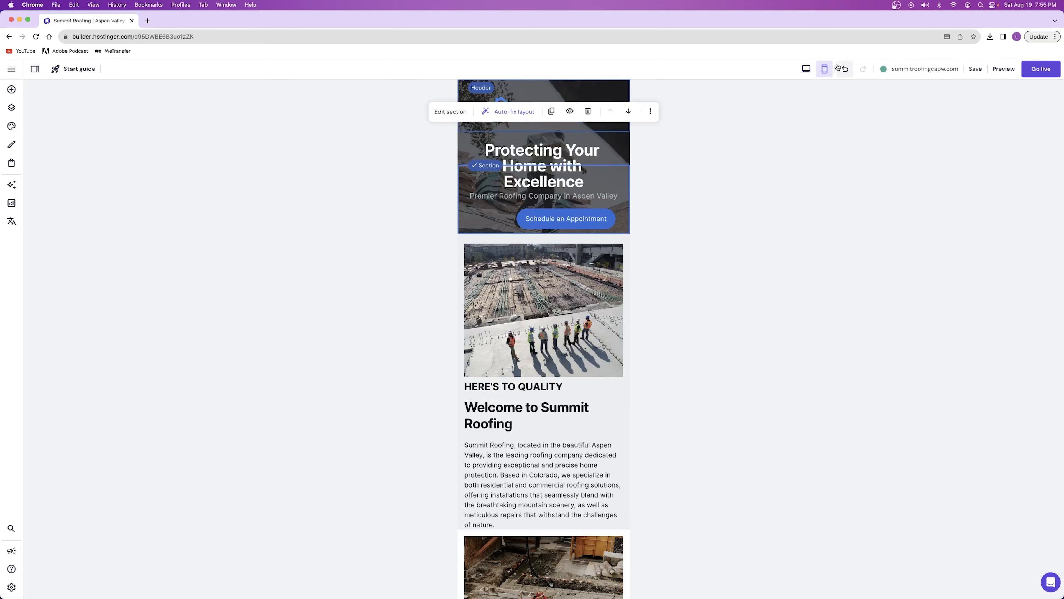
pyautogui.click(824, 69)
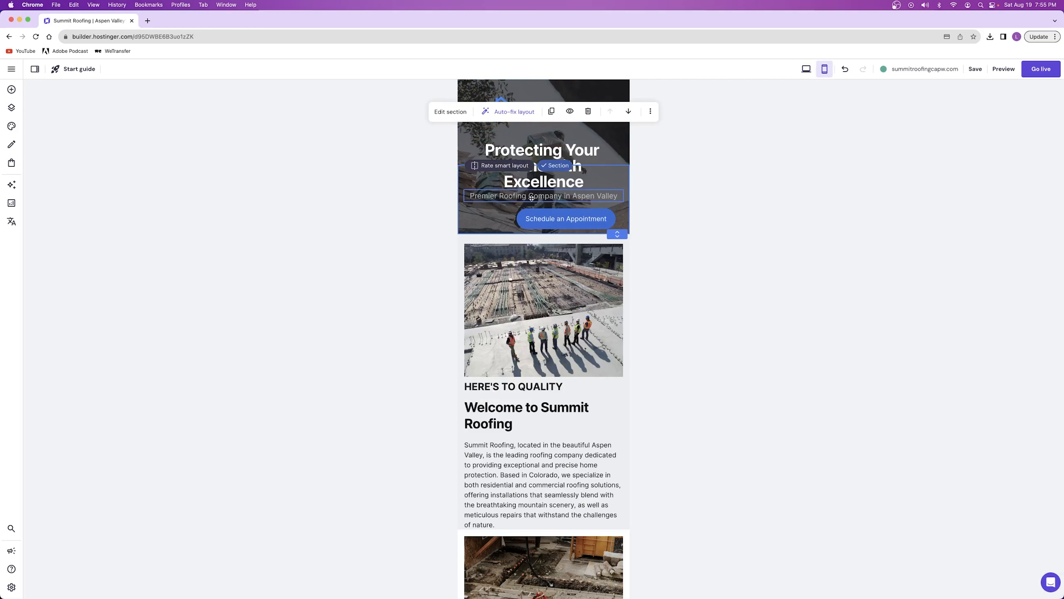
# Set the mobile Schedule an Appointment button's text size to 11 and reposition and resize it beneath the hero subtitle
pyautogui.moveTo(565, 223)
pyautogui.mouseDown()
pyautogui.moveTo(544, 218)
pyautogui.moveTo(590, 200)
pyautogui.moveTo(557, 210)
pyautogui.mouseUp()
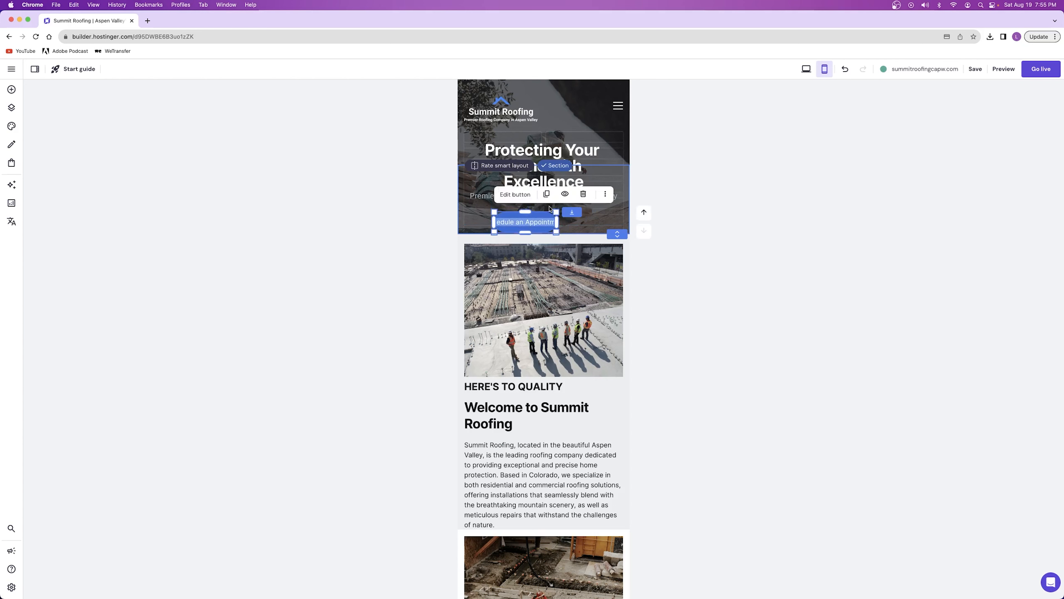
pyautogui.click(515, 194)
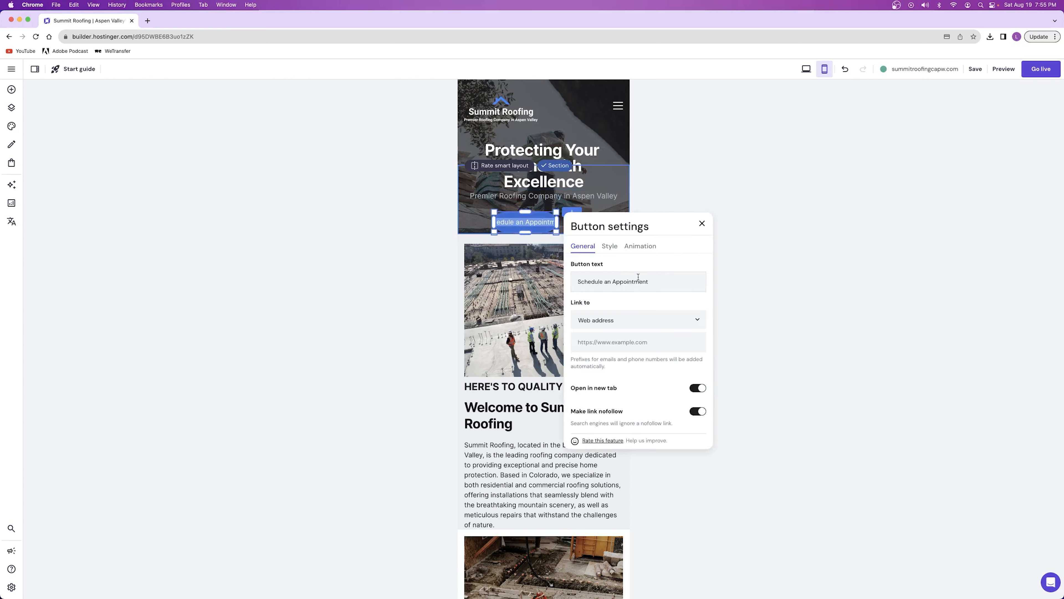
pyautogui.click(608, 247)
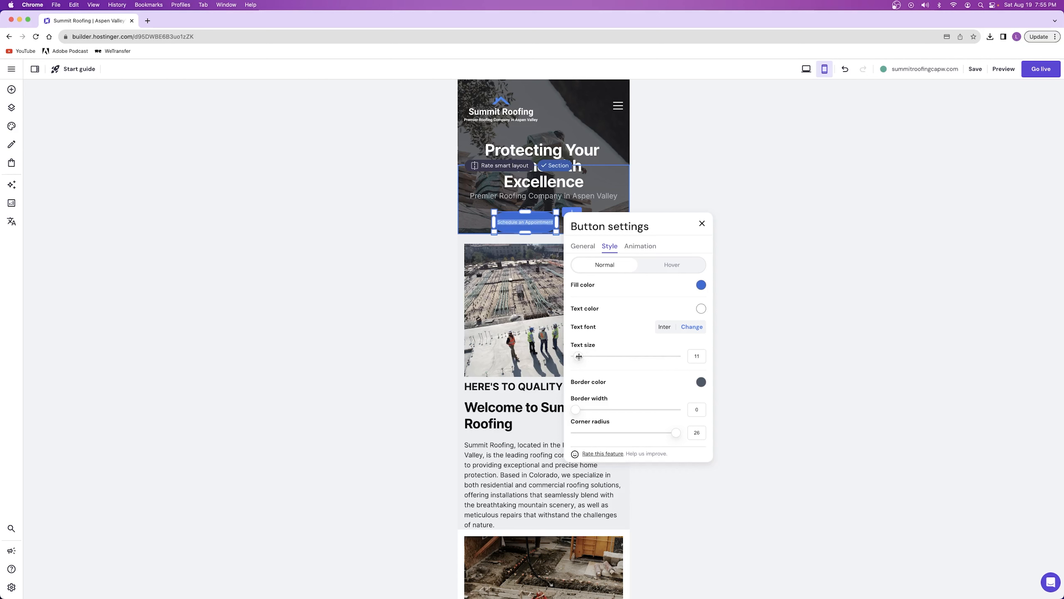
pyautogui.moveTo(556, 222); pyautogui.dragTo(566, 220)
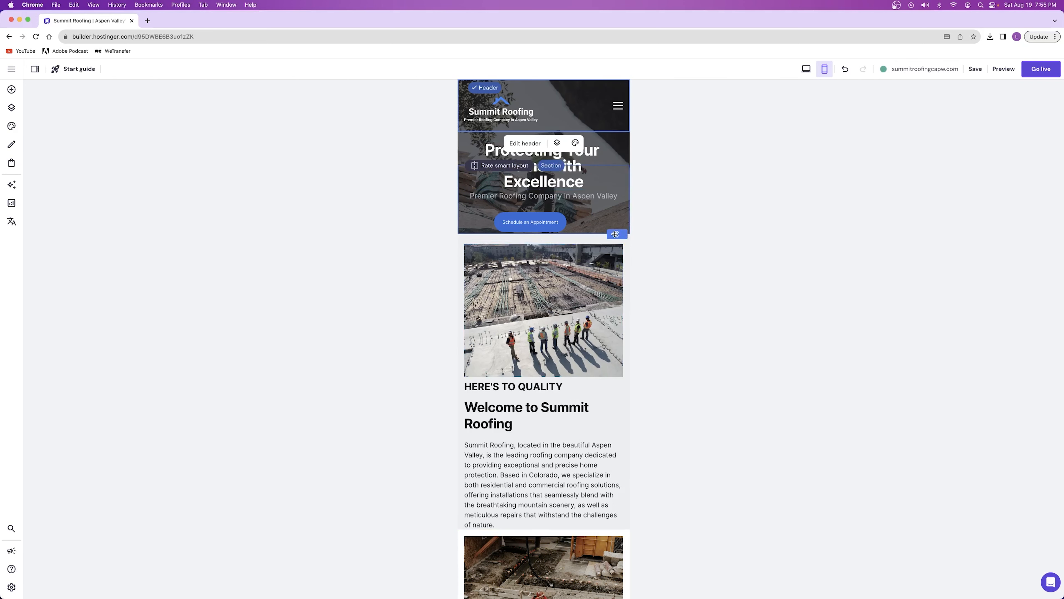
# Extend the mobile hero section downward and set the Protecting Your Home with Excellence heading's font size to 32
pyautogui.click(614, 230)
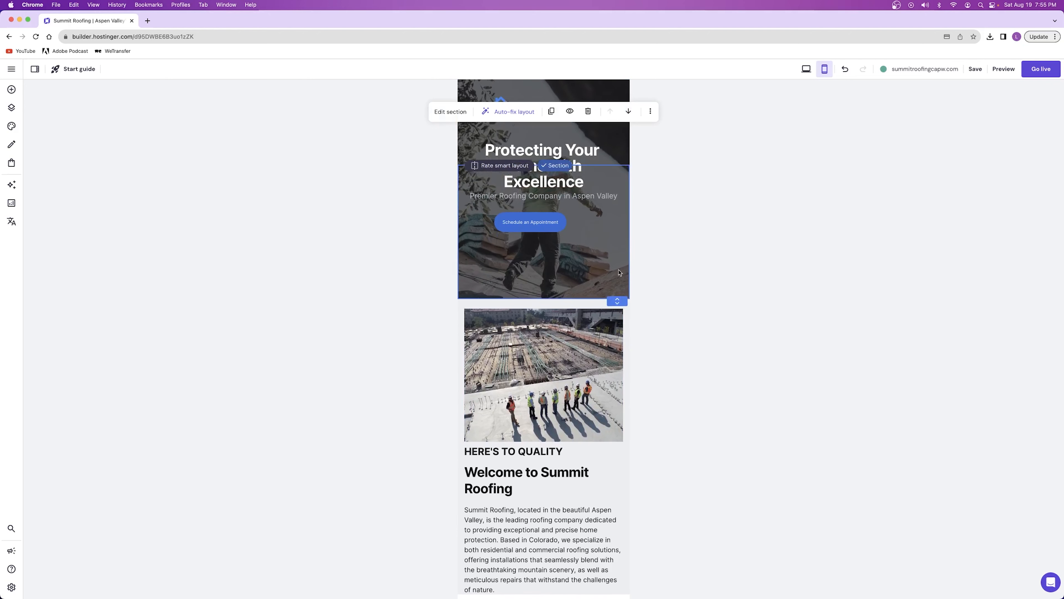
pyautogui.click(608, 152)
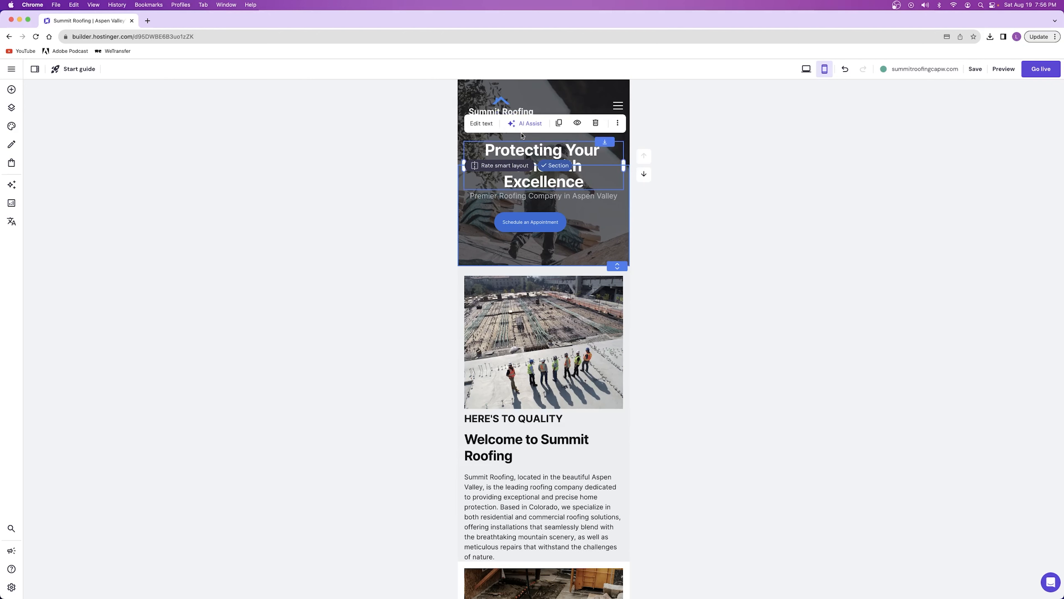
pyautogui.click(481, 123)
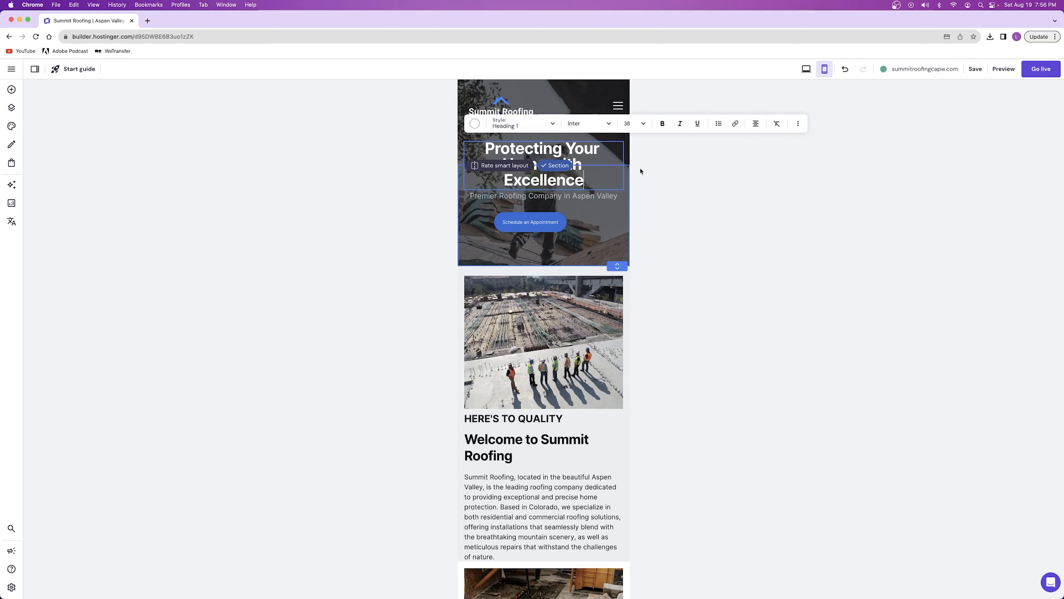
pyautogui.click(642, 124)
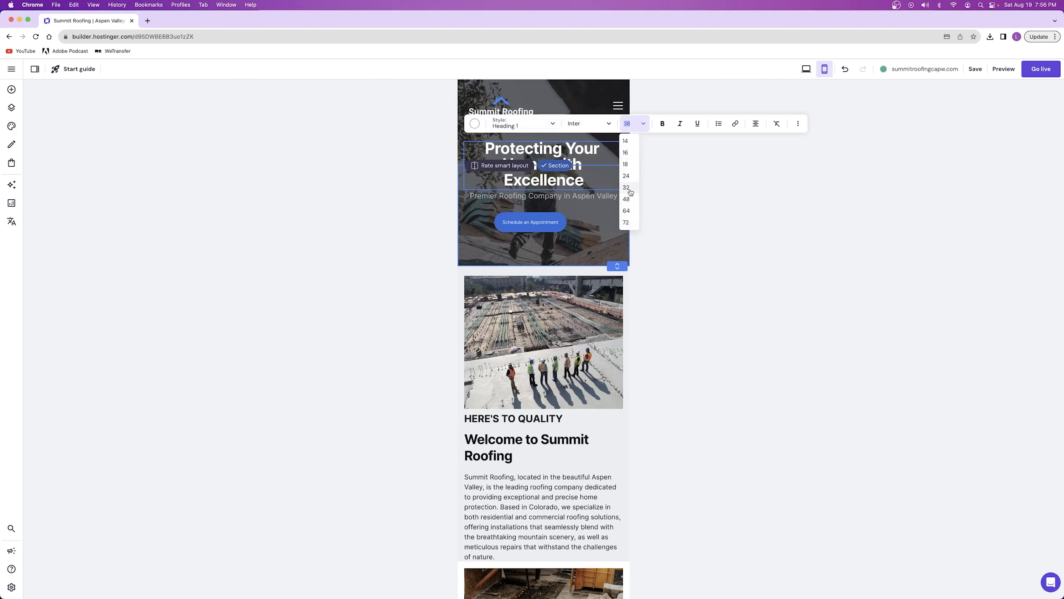
pyautogui.click(626, 187)
# Set the mobile hero subtitle's font size to 16 and centre the Schedule an Appointment button beneath it
pyautogui.click(562, 198)
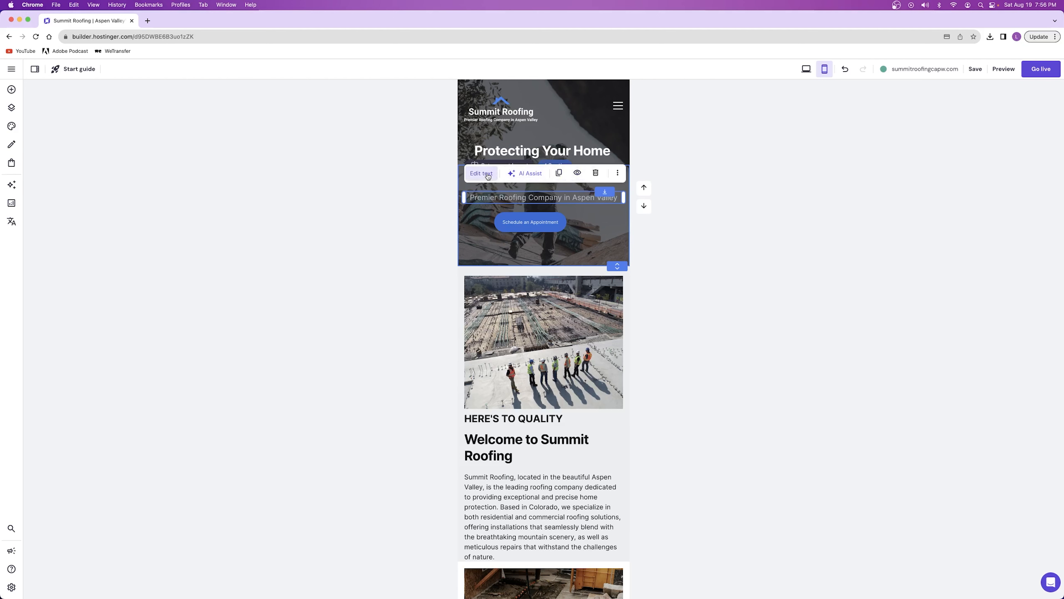
pyautogui.click(488, 175)
pyautogui.click(634, 173)
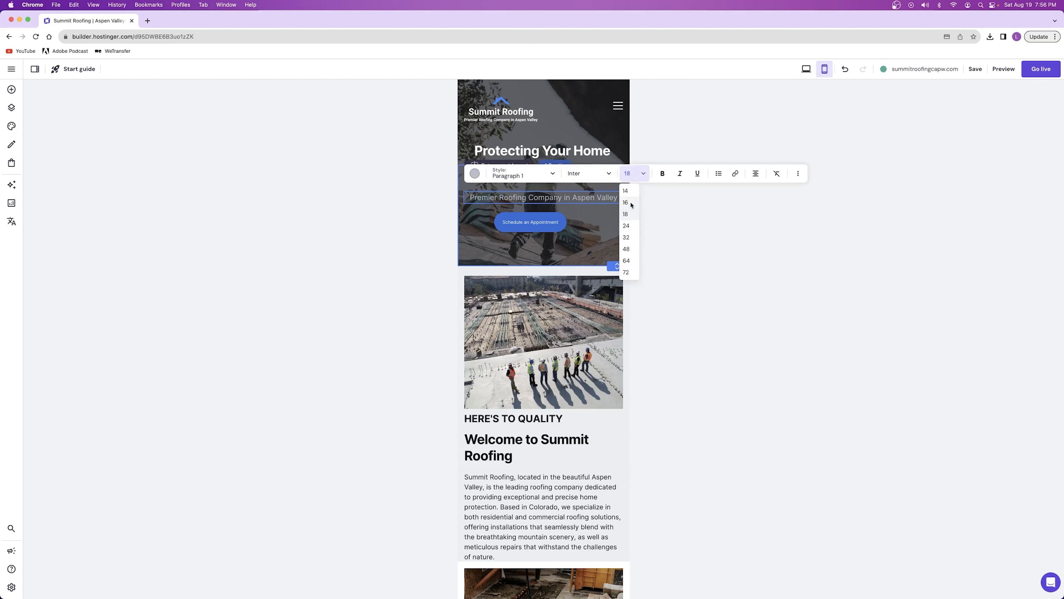
pyautogui.click(626, 203)
pyautogui.click(609, 133)
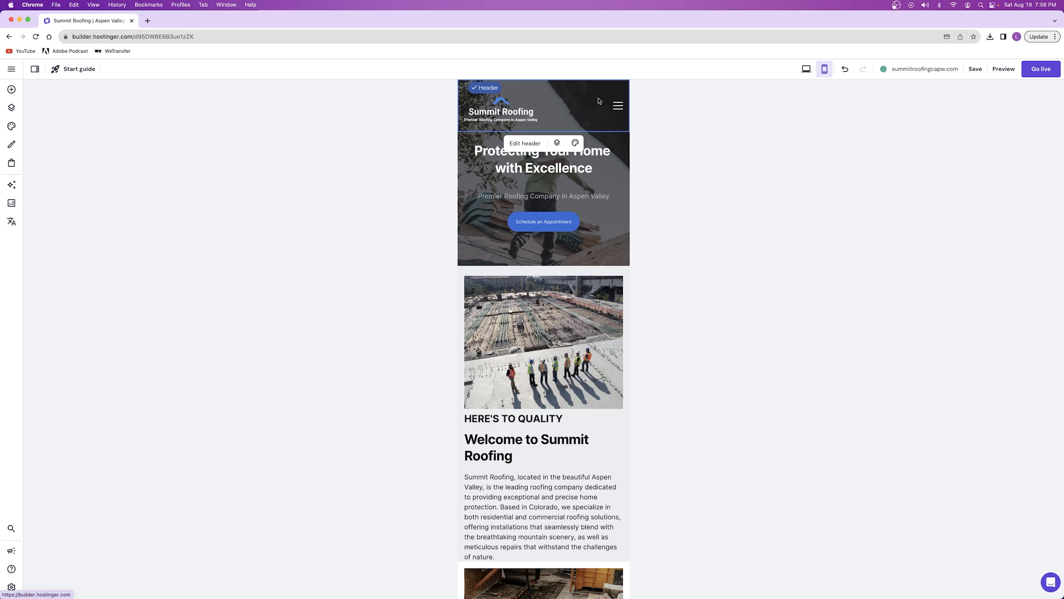
# Examine the mobile navigation menu and compare the header's logo settings between mobile and desktop views, ending in mobile view
pyautogui.click(617, 106)
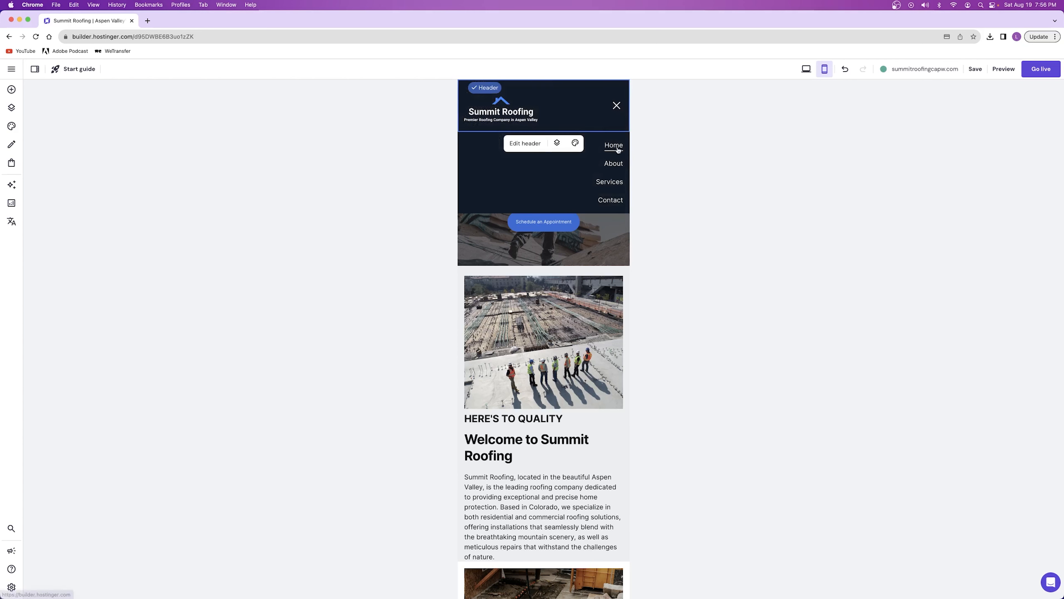
pyautogui.click(616, 106)
pyautogui.click(512, 143)
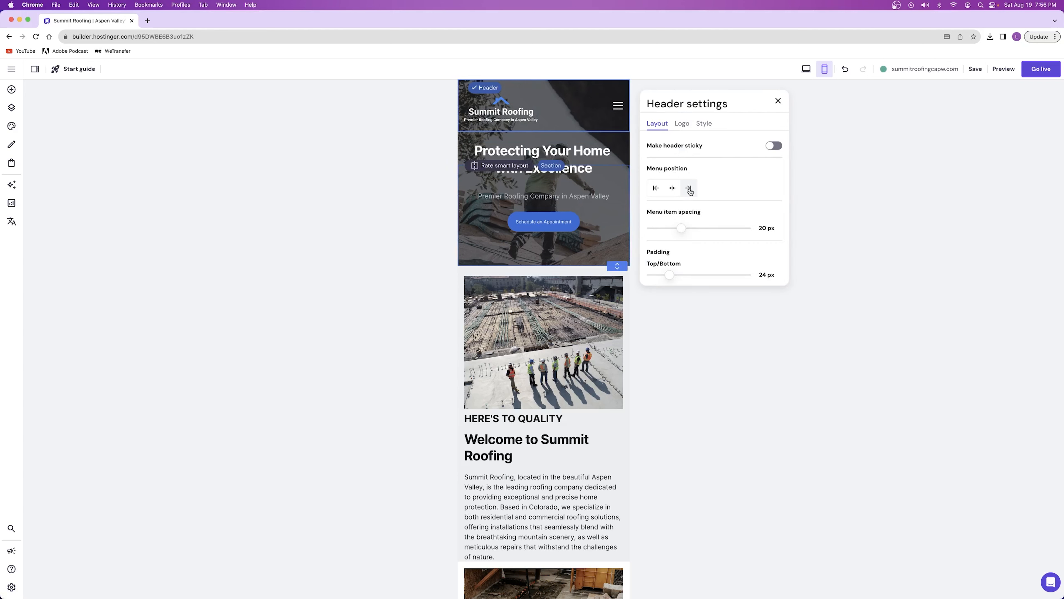
pyautogui.click(681, 124)
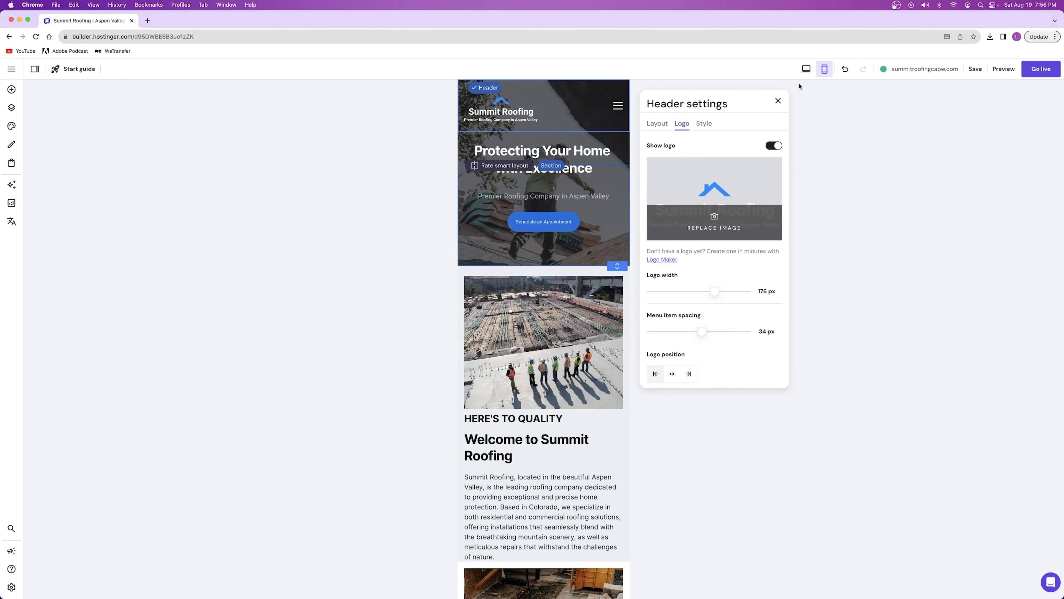
pyautogui.click(810, 70)
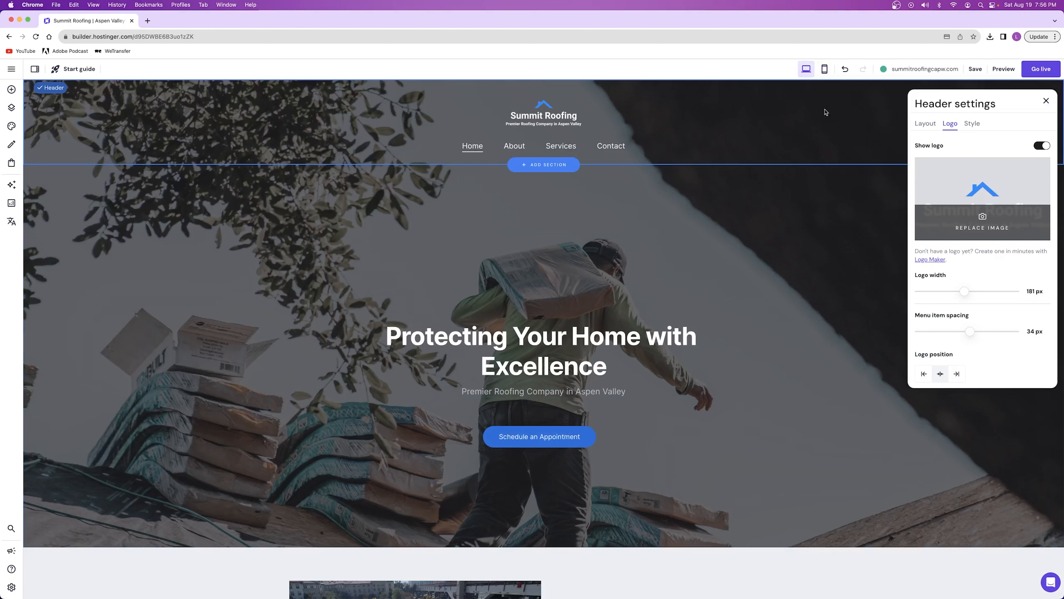
pyautogui.click(824, 68)
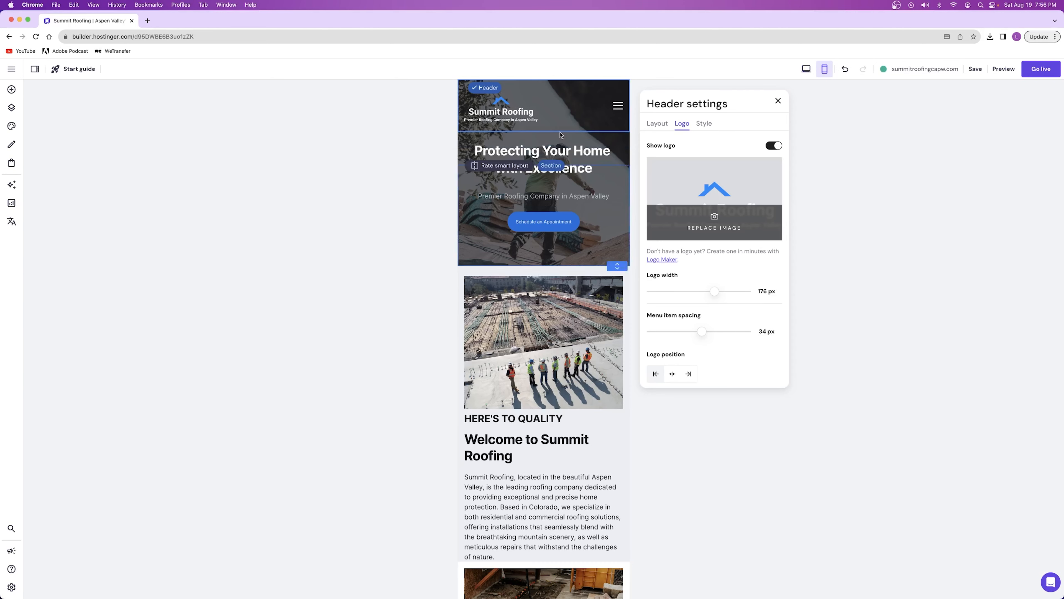
# Try centred positions for the mobile header's logo and menu, ending with the logo aligned left and the menu right
pyautogui.click(672, 374)
pyautogui.click(658, 124)
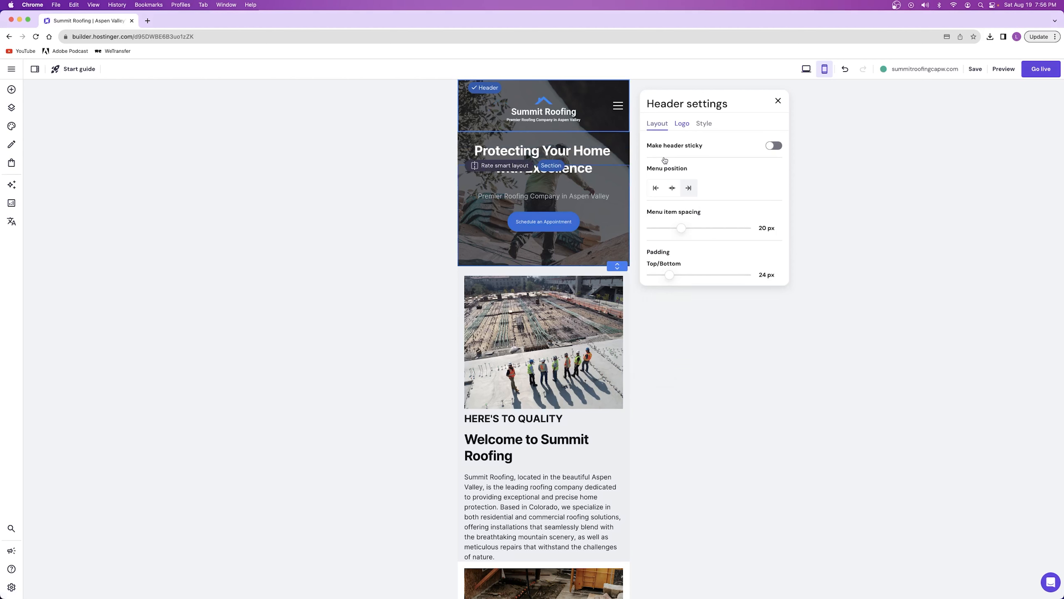
pyautogui.click(674, 188)
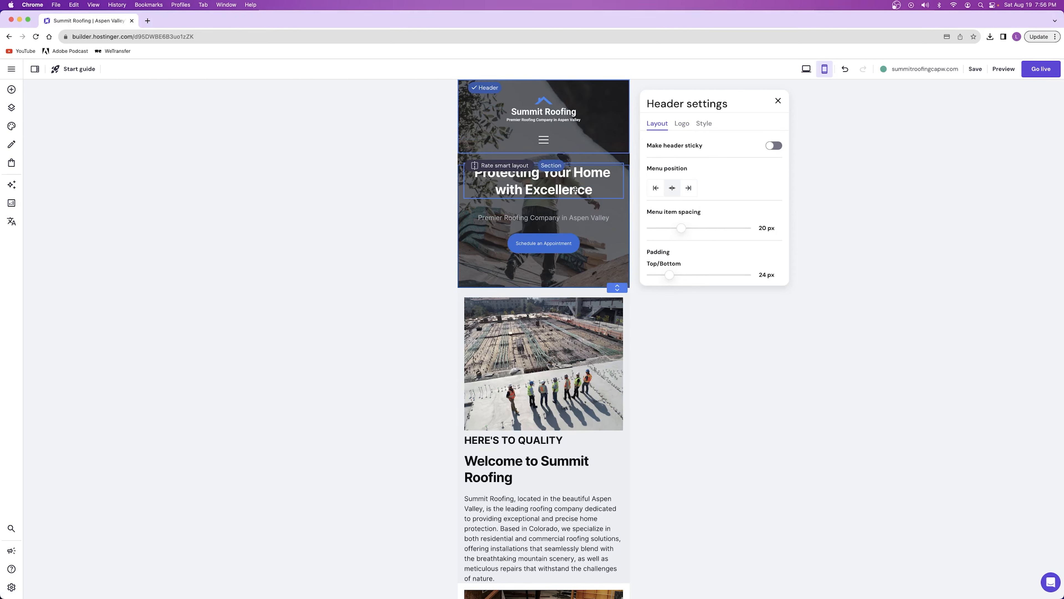
pyautogui.click(689, 188)
pyautogui.click(656, 374)
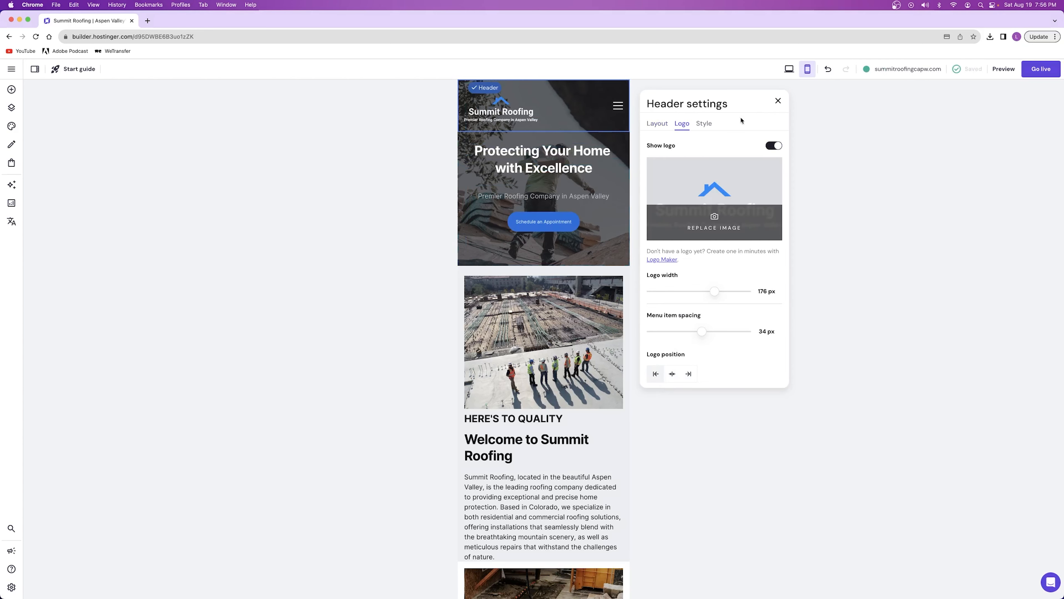
pyautogui.click(777, 101)
# Extend the mobile hero section further downward and shift its heading, subtitle and button lower together
pyautogui.click(614, 262)
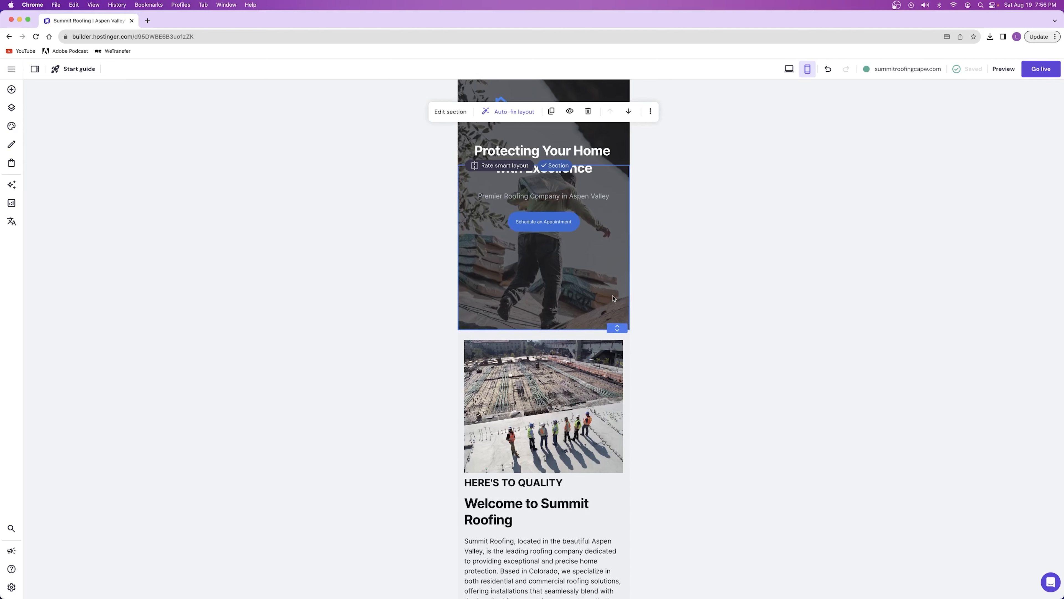
pyautogui.moveTo(617, 287); pyautogui.dragTo(611, 315)
pyautogui.click(537, 128)
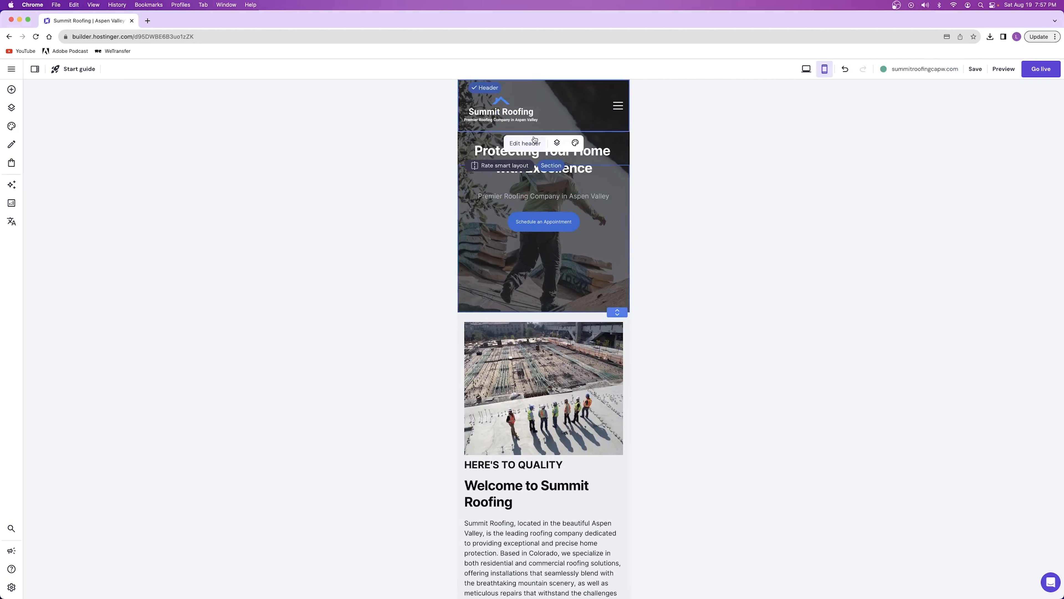
pyautogui.click(561, 181)
pyautogui.moveTo(572, 208); pyautogui.dragTo(540, 169)
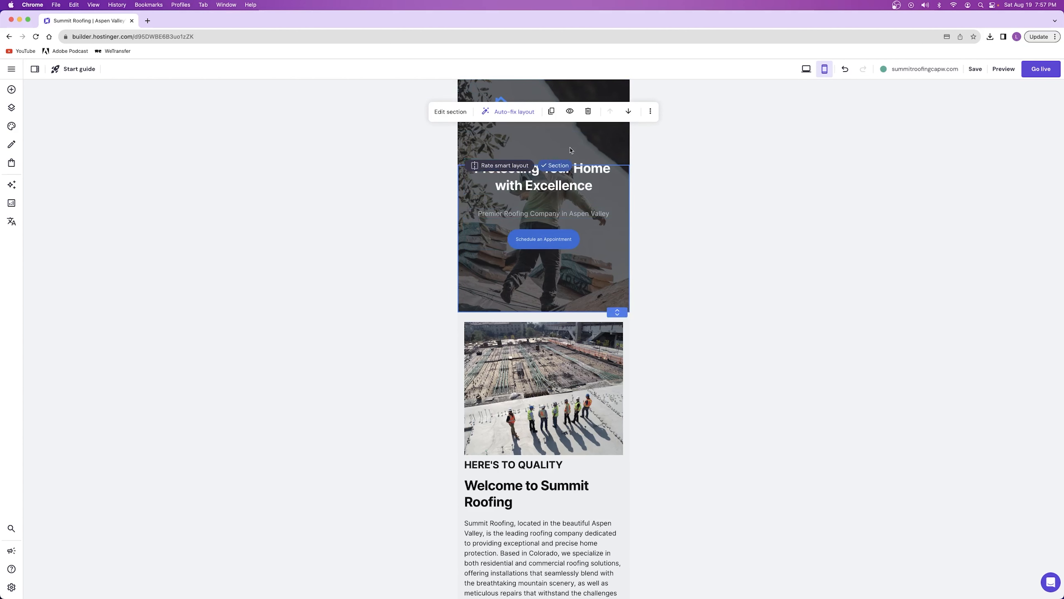
# Set the mobile consultation section's paragraph to font size 14, narrow its text box and move it down, centred in the section
pyautogui.scroll(-5, 521, 199)
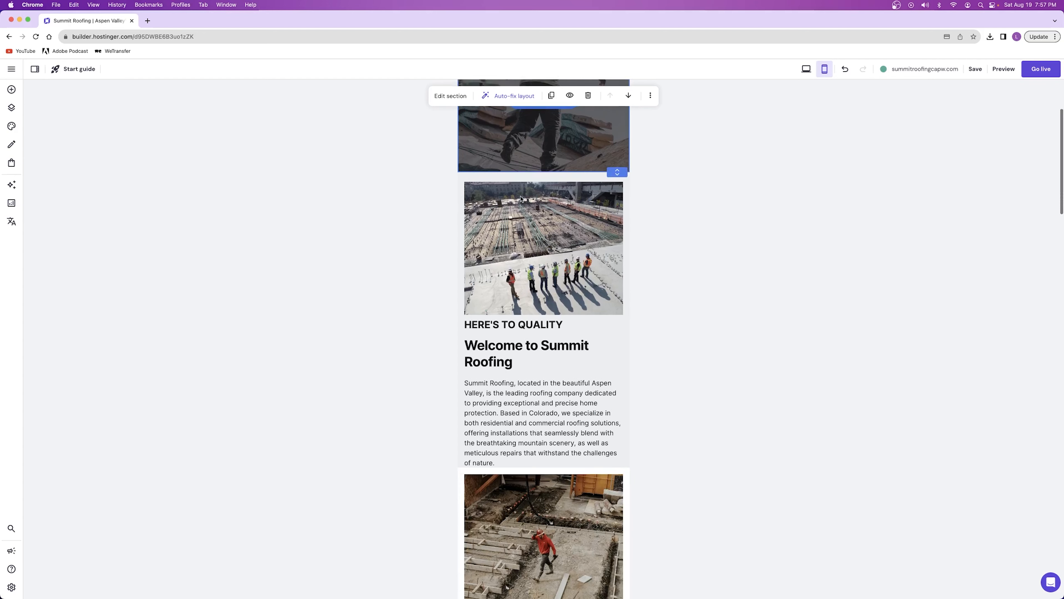
pyautogui.scroll(-12, 544, 302)
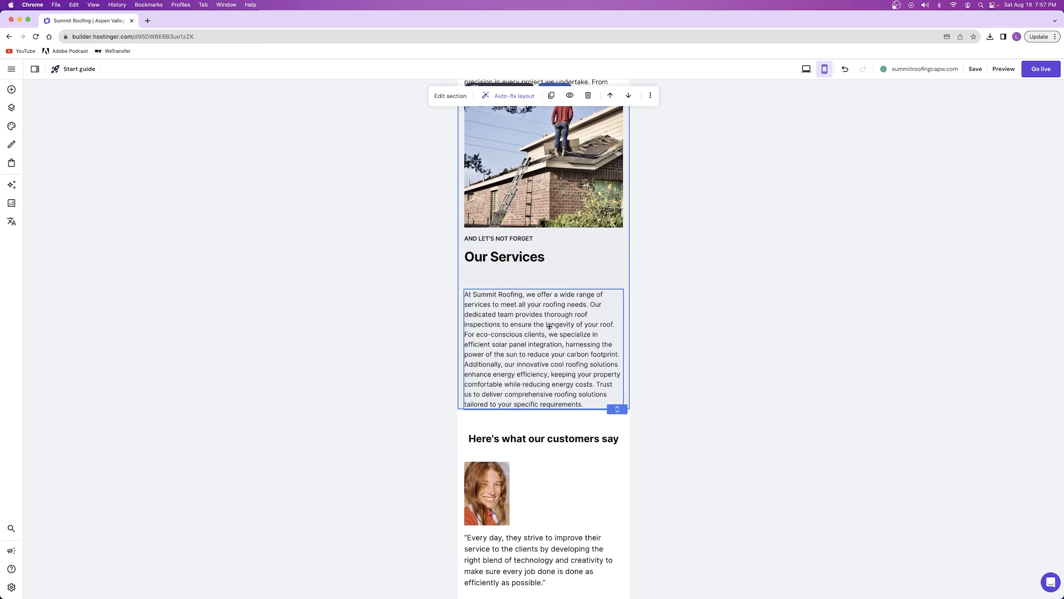
pyautogui.scroll(12, 531, 297)
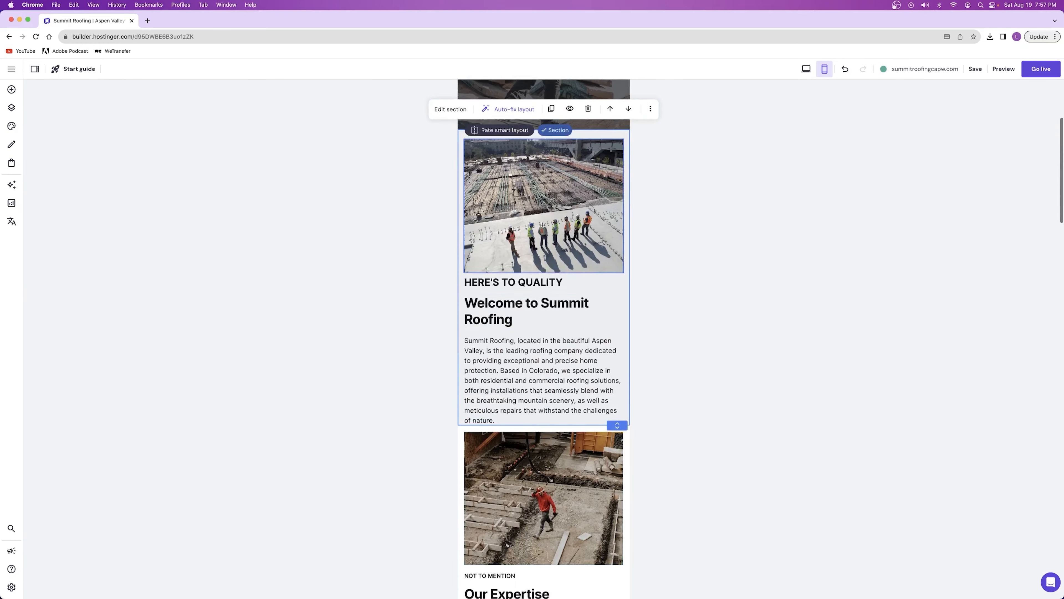
pyautogui.scroll(-15, 540, 278)
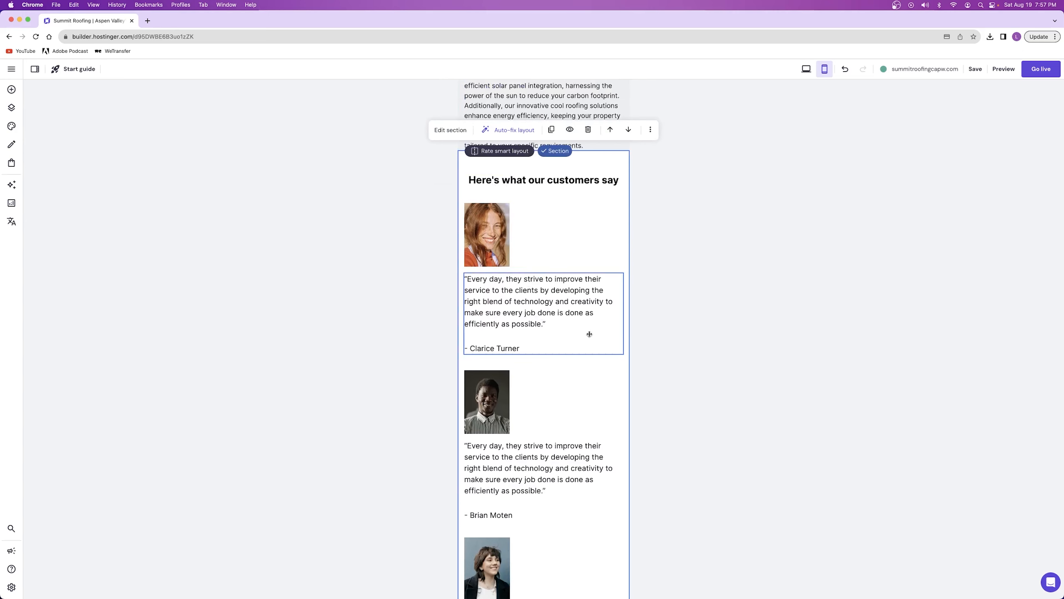
pyautogui.scroll(-10, 560, 315)
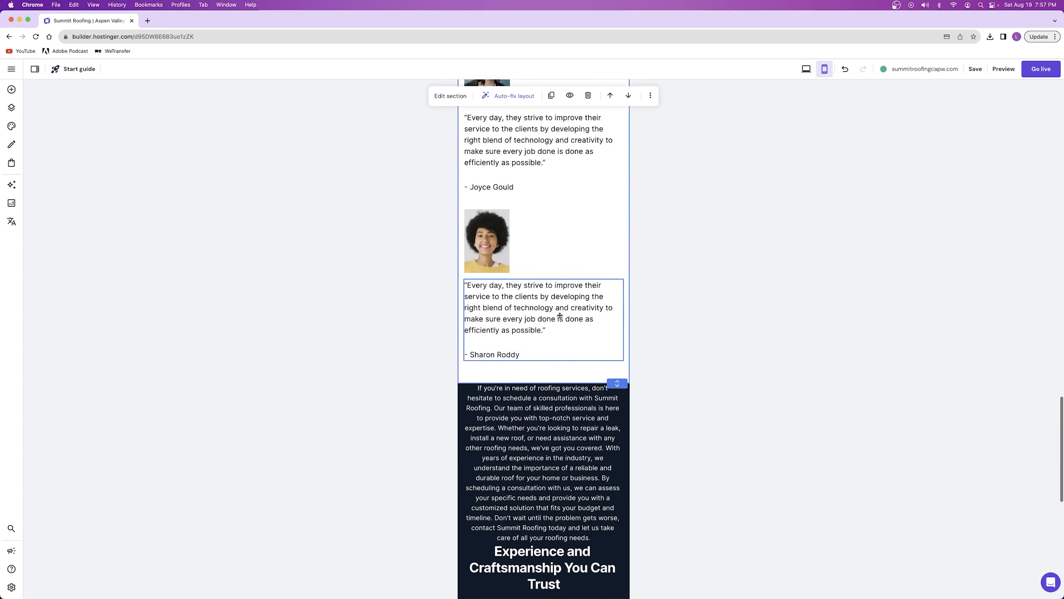
pyautogui.scroll(-5, 560, 316)
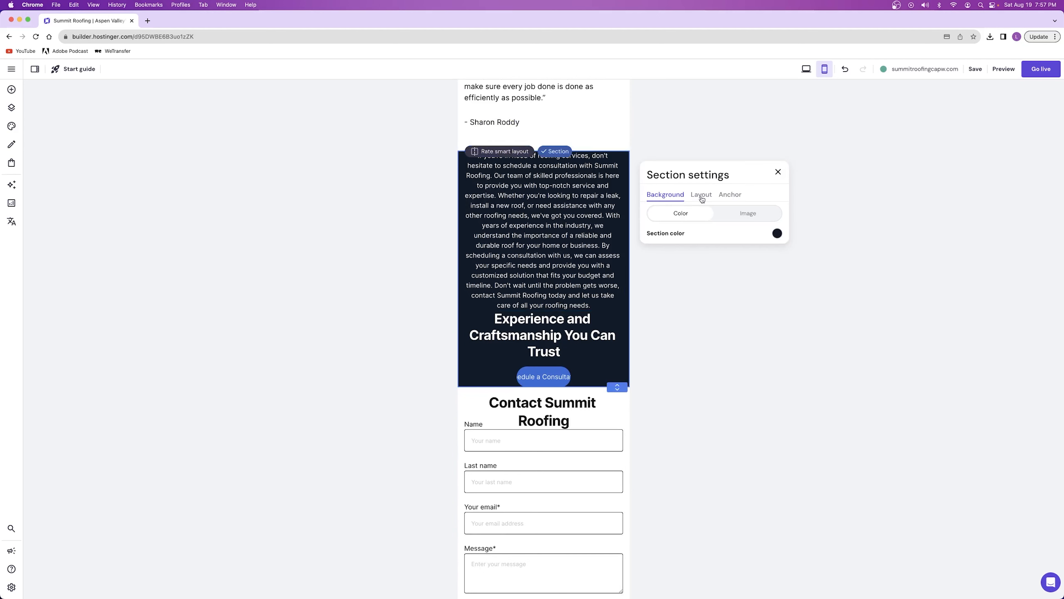
pyautogui.click(544, 161)
pyautogui.click(482, 132)
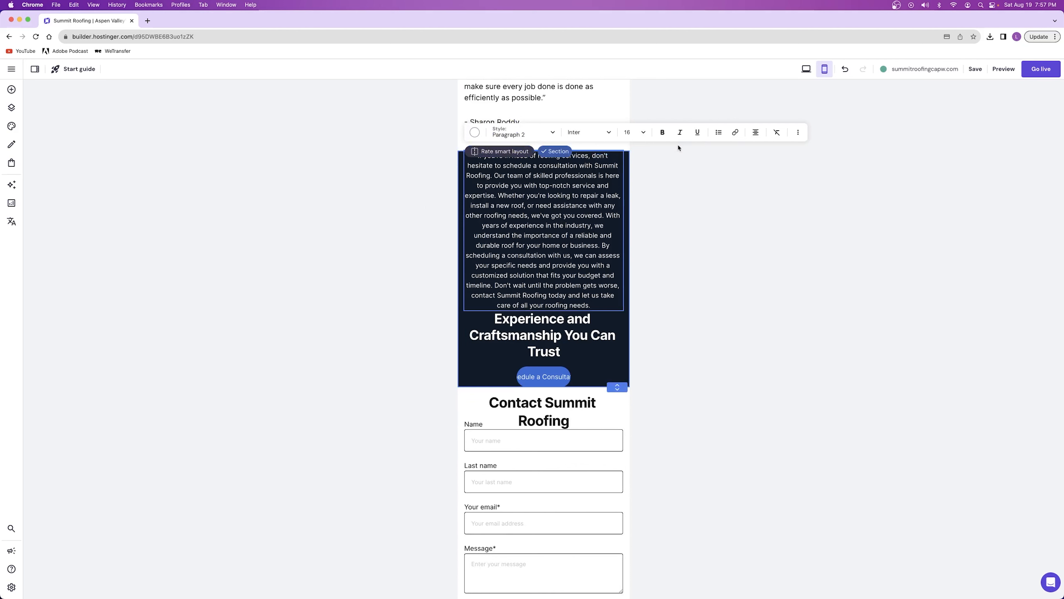
pyautogui.click(633, 132)
pyautogui.click(627, 150)
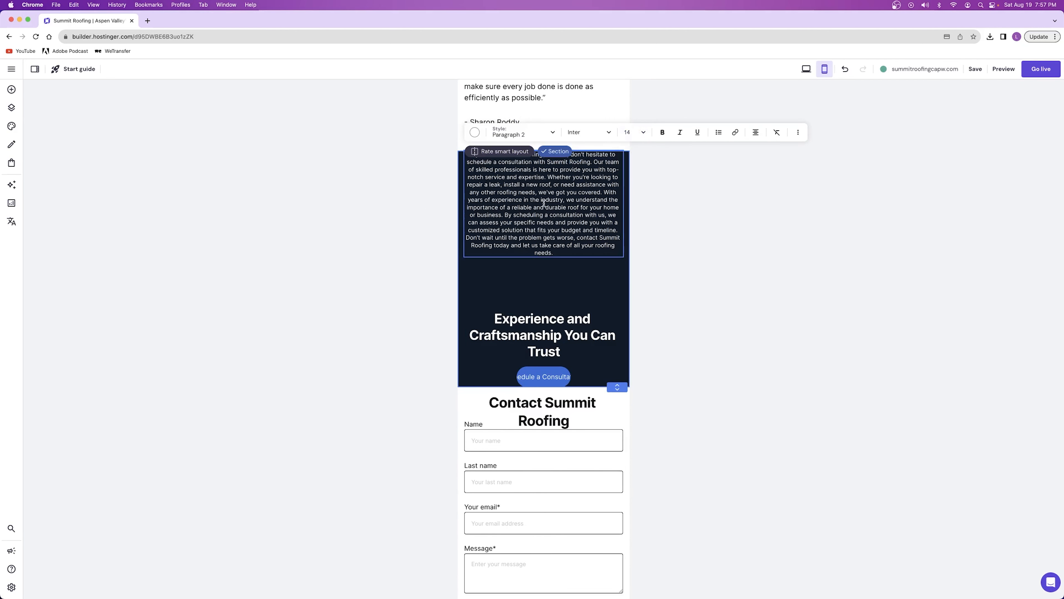
pyautogui.moveTo(623, 205); pyautogui.dragTo(592, 203)
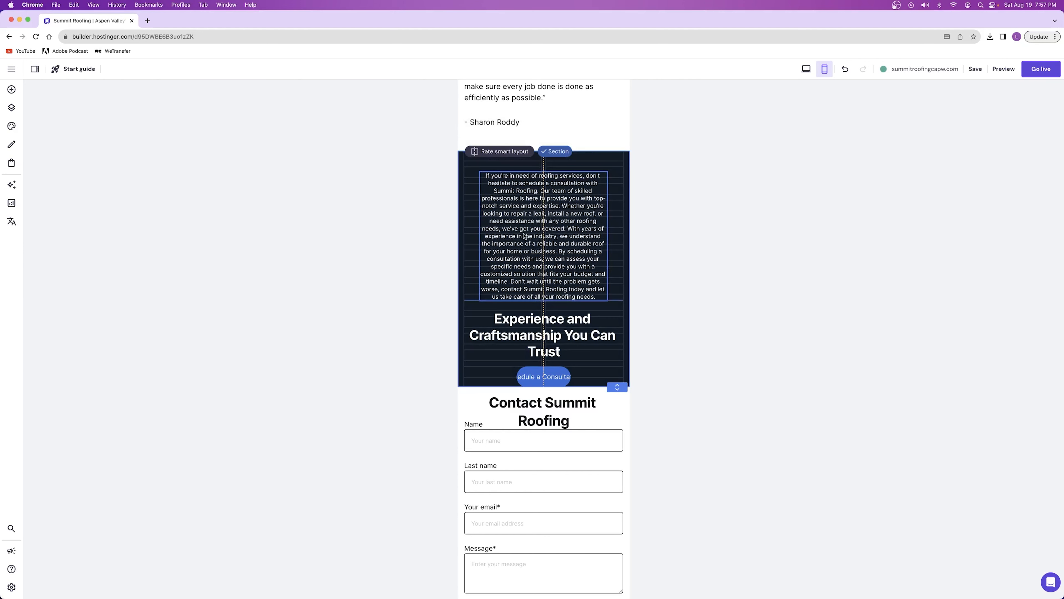
# Check the consultation section's desktop layout and rearrange the mobile version with the heading above the paragraph
pyautogui.scroll(-2, 574, 246)
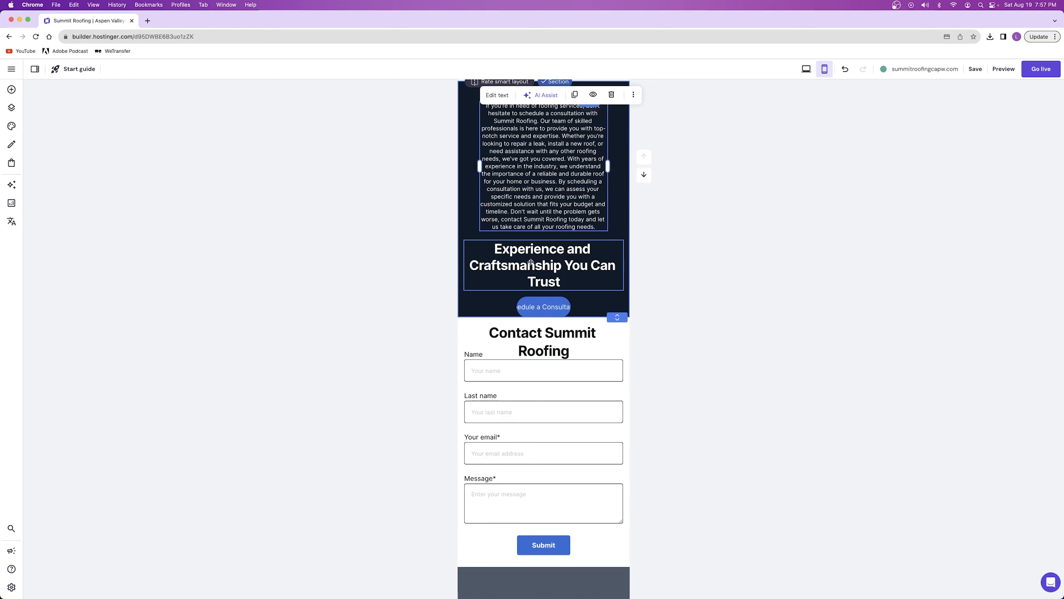
pyautogui.click(805, 70)
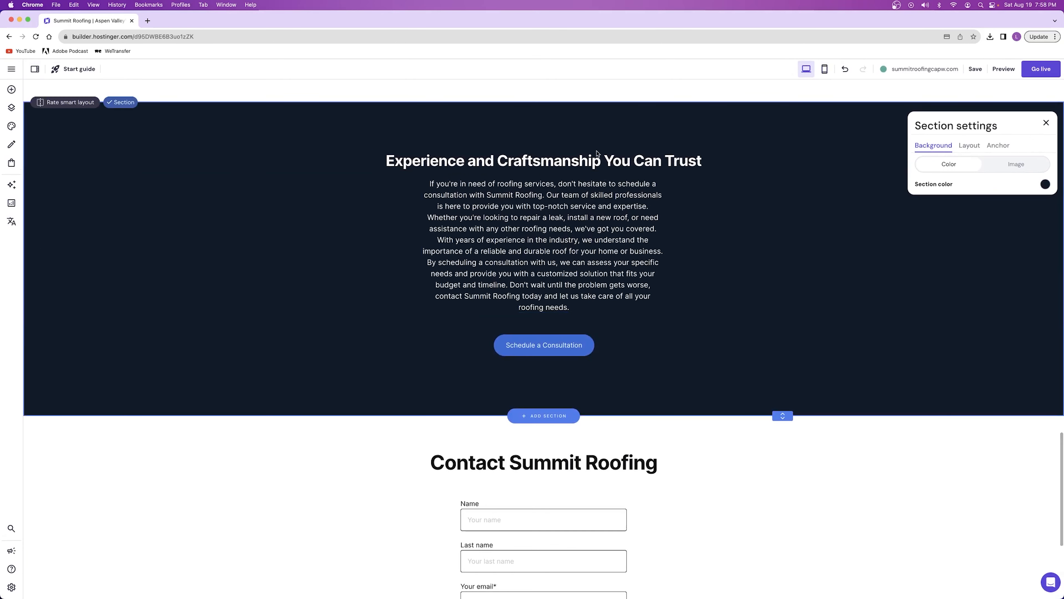
pyautogui.click(825, 69)
pyautogui.scroll(-4, 537, 292)
pyautogui.moveTo(537, 280); pyautogui.dragTo(546, 326)
pyautogui.moveTo(540, 224); pyautogui.dragTo(542, 227)
# Reduce the mobile Schedule a Consultation button's text size, widen the button to fit its label, and extend the section beneath it
pyautogui.click(543, 412)
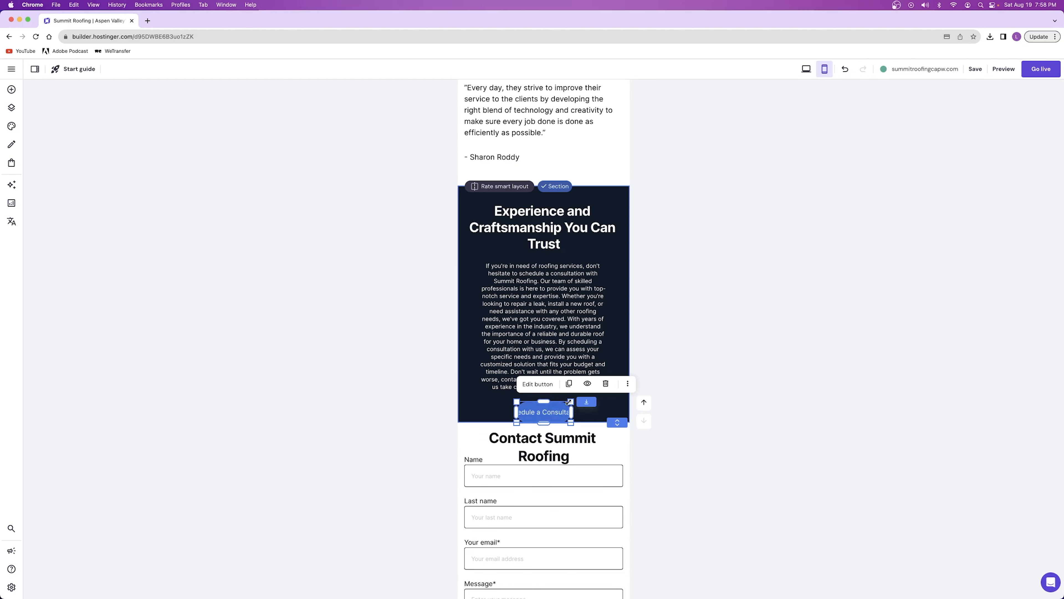
pyautogui.click(533, 383)
pyautogui.click(623, 389)
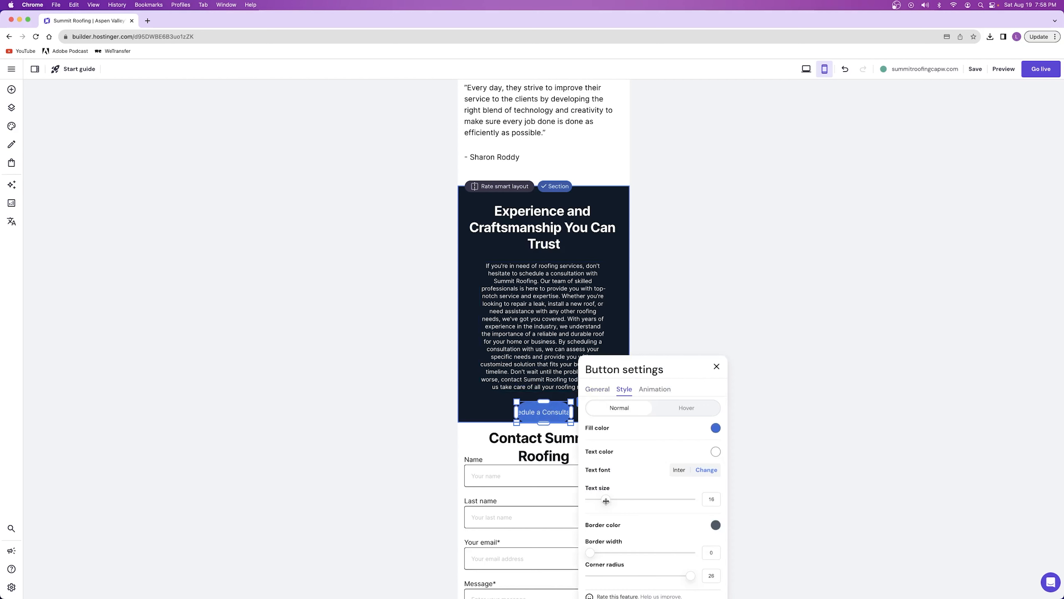
pyautogui.moveTo(606, 501); pyautogui.dragTo(583, 501)
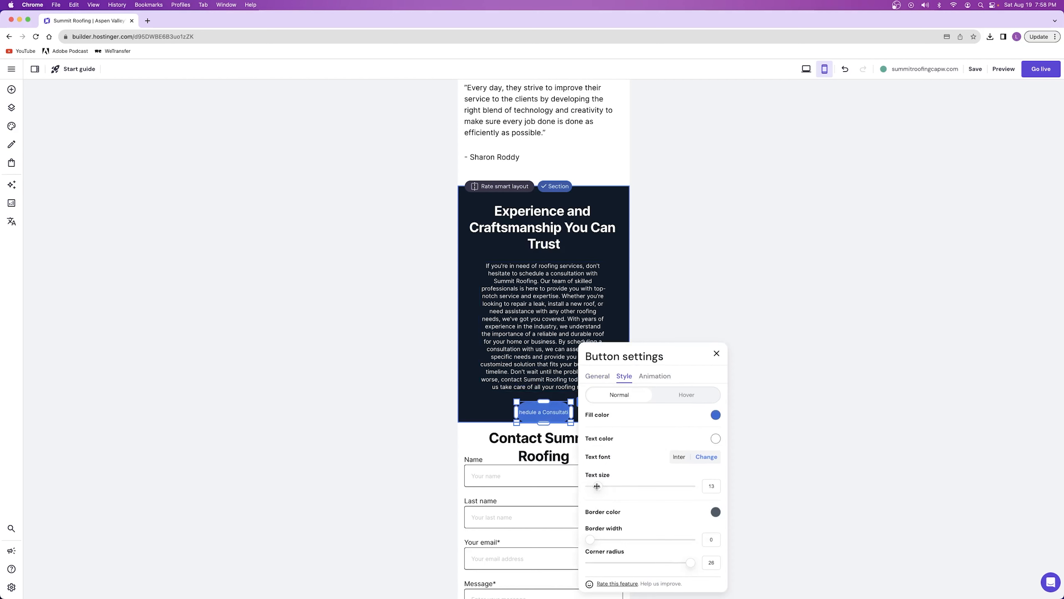
pyautogui.moveTo(516, 411); pyautogui.dragTo(500, 409)
pyautogui.moveTo(618, 422); pyautogui.dragTo(616, 447)
pyautogui.click(614, 338)
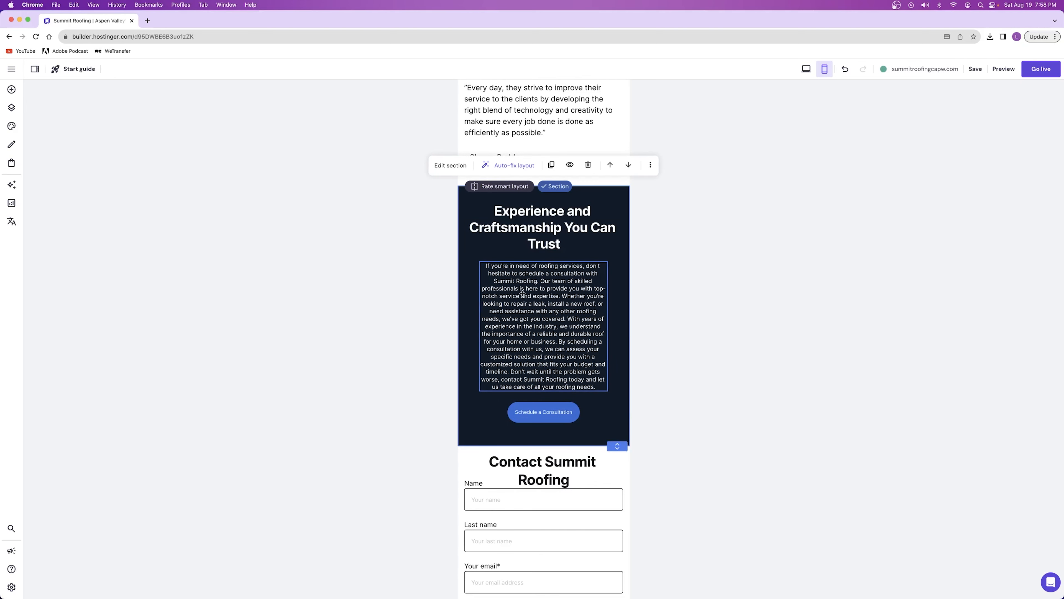
# Shrink the mobile footer's Summit Roofing logo to fit, centre it, and place the social icons centred beneath it
pyautogui.scroll(-7, 540, 367)
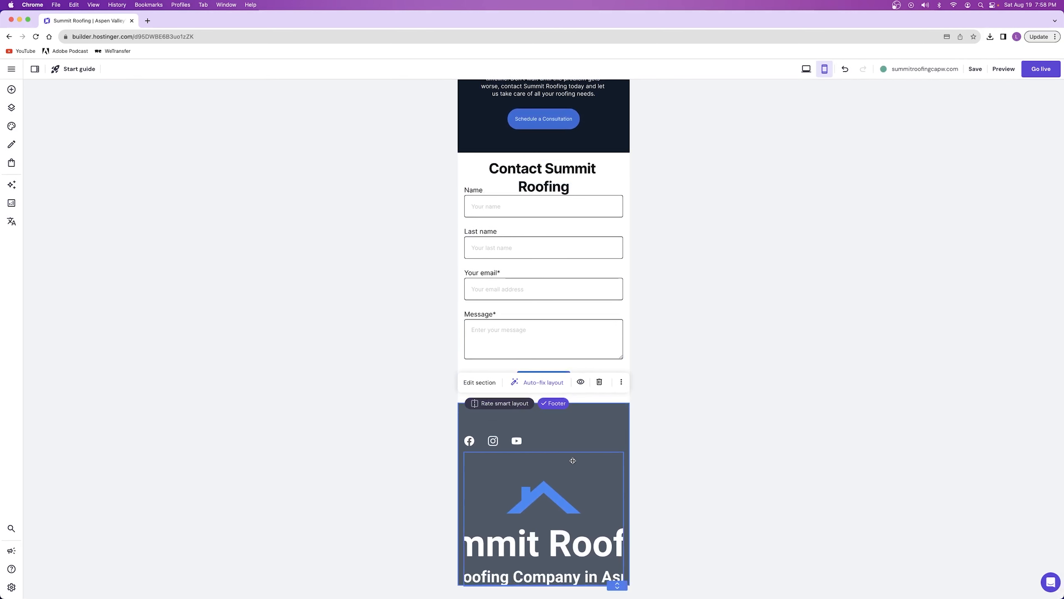
pyautogui.click(553, 498)
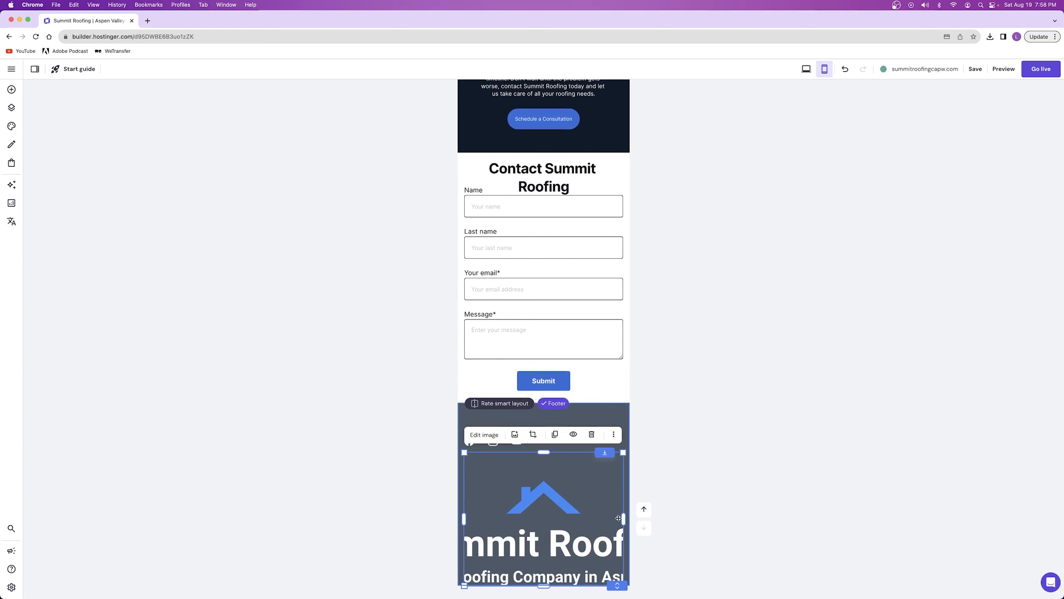
pyautogui.moveTo(622, 516)
pyautogui.mouseDown()
pyautogui.moveTo(607, 517)
pyautogui.moveTo(623, 517)
pyautogui.mouseUp()
pyautogui.moveTo(623, 452); pyautogui.dragTo(533, 555)
pyautogui.moveTo(500, 574); pyautogui.dragTo(543, 480)
pyautogui.moveTo(622, 582); pyautogui.dragTo(609, 478)
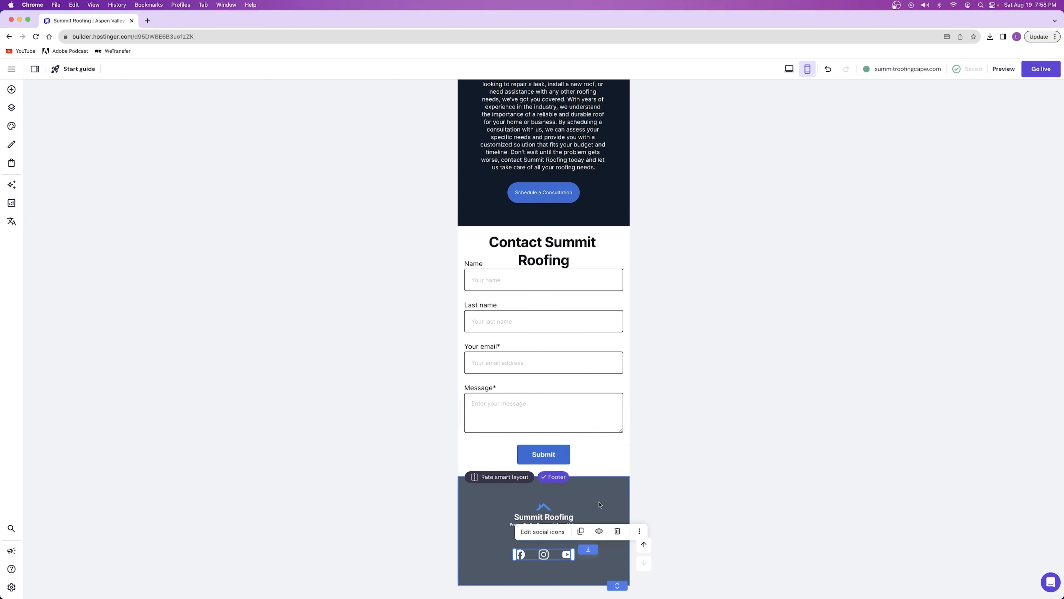
# Tighten the mobile footer with the automatic layout fix and save the website
pyautogui.click(747, 460)
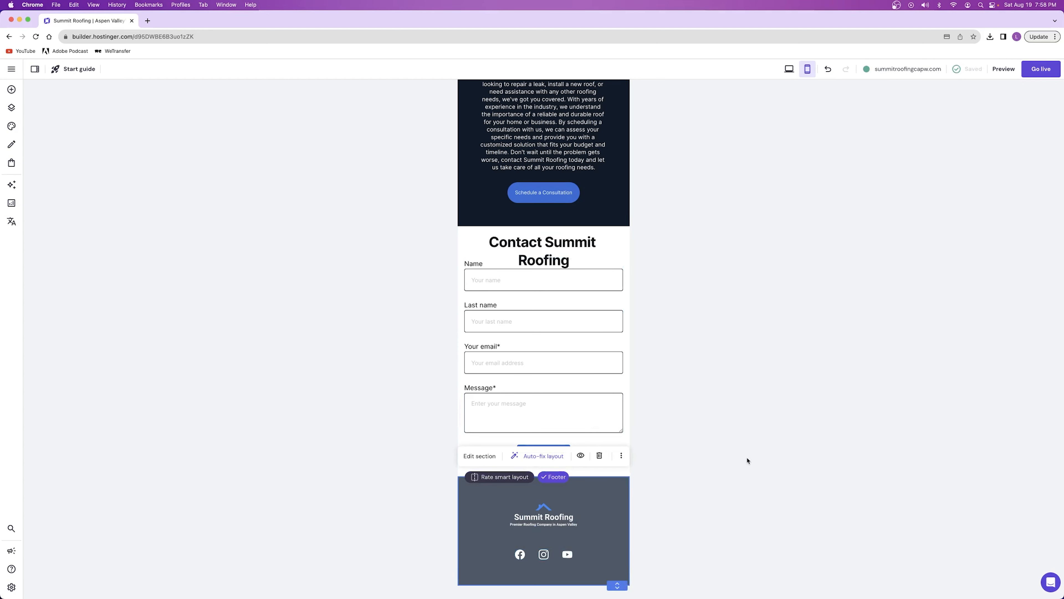
pyautogui.click(540, 455)
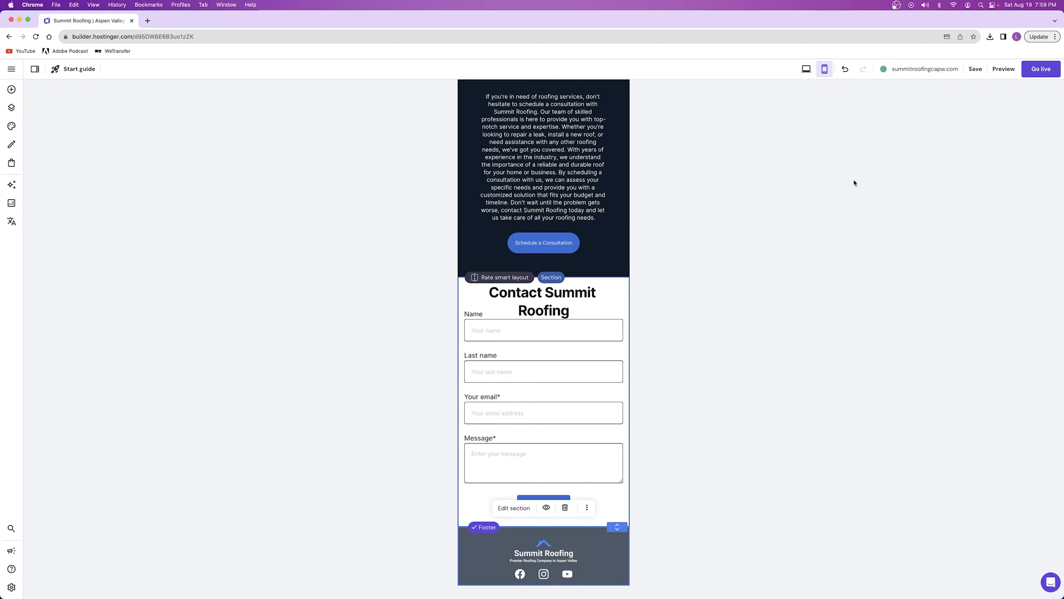
pyautogui.click(975, 68)
# Open the About page through the mobile site's navigation and shorten its empty banner section to just below the header
pyautogui.scroll(20, 587, 255)
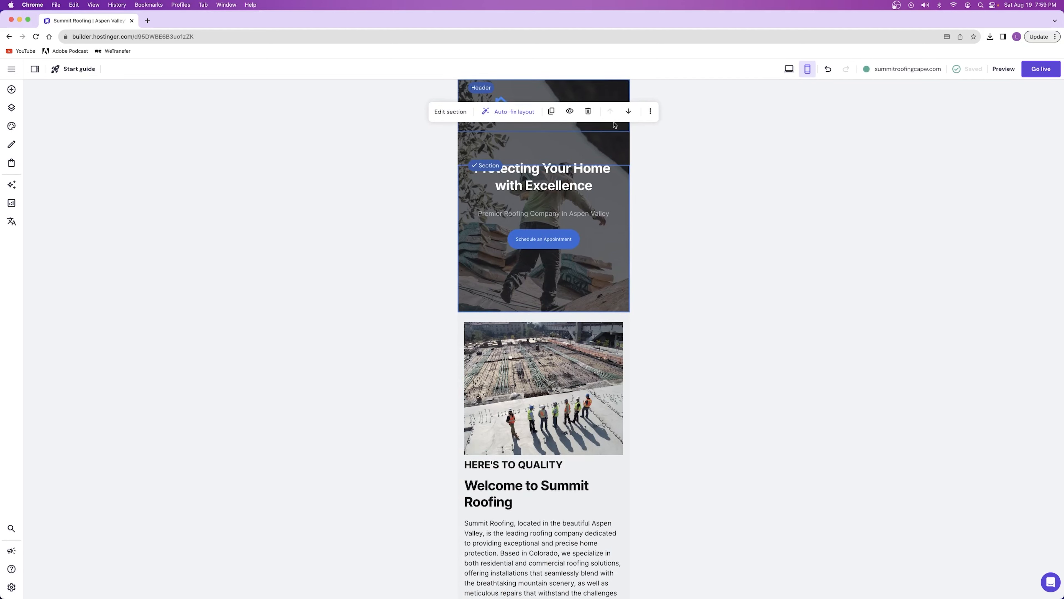
pyautogui.click(592, 214)
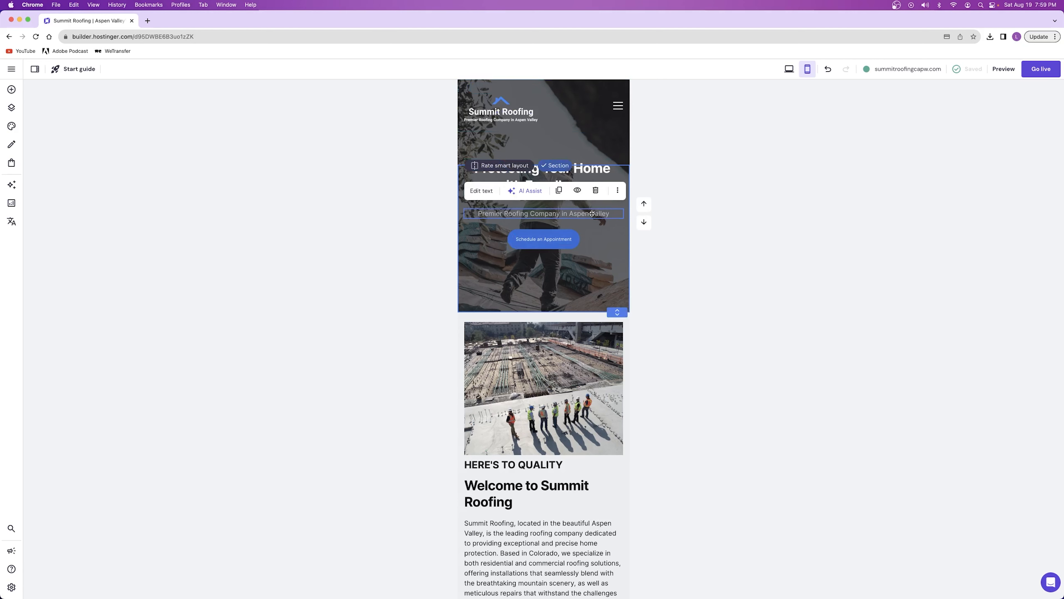
pyautogui.click(618, 105)
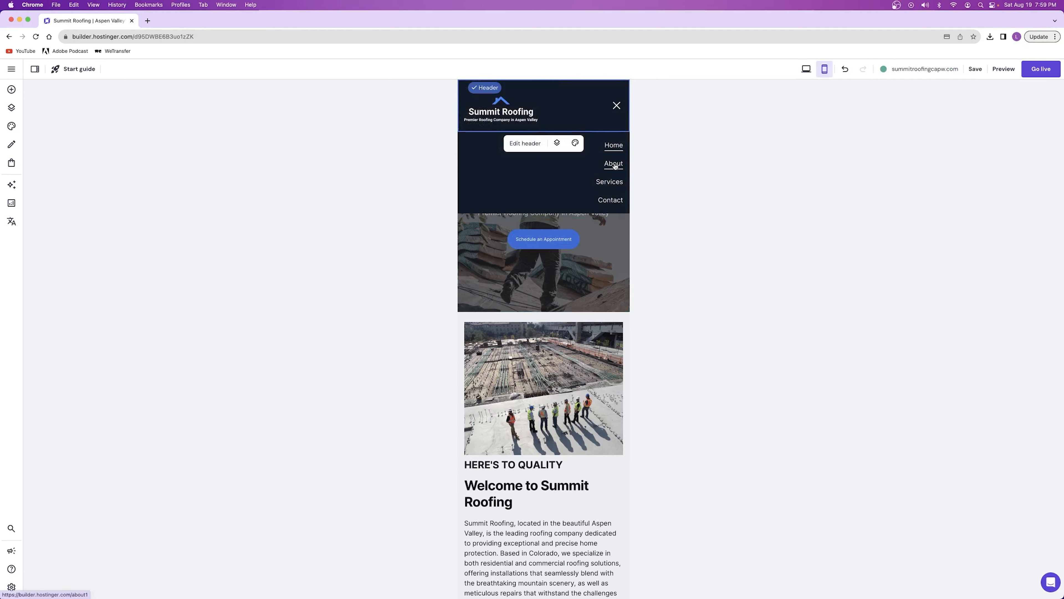
pyautogui.click(614, 165)
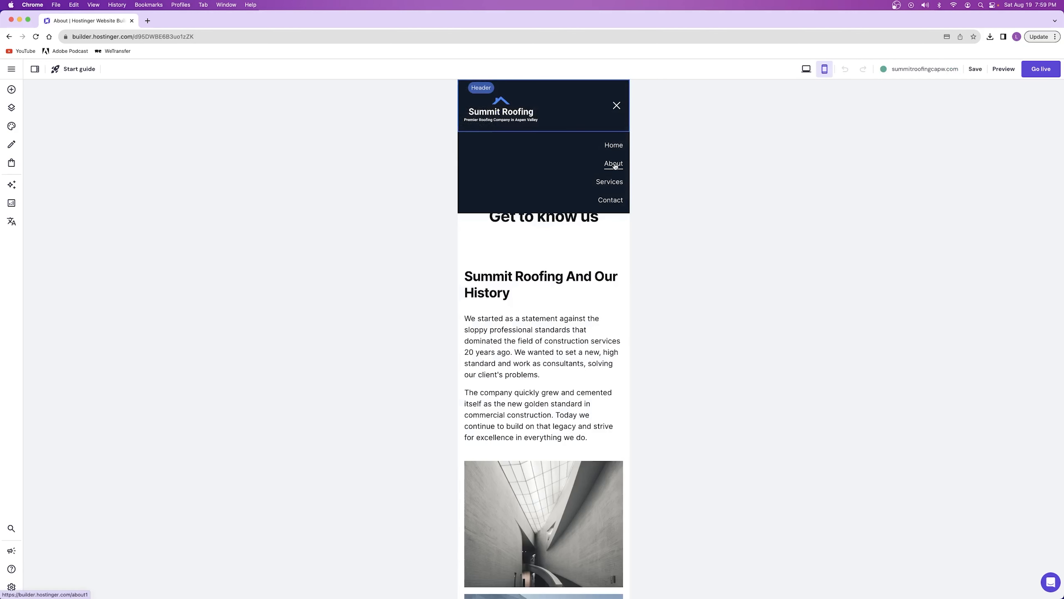
pyautogui.click(618, 106)
pyautogui.click(613, 135)
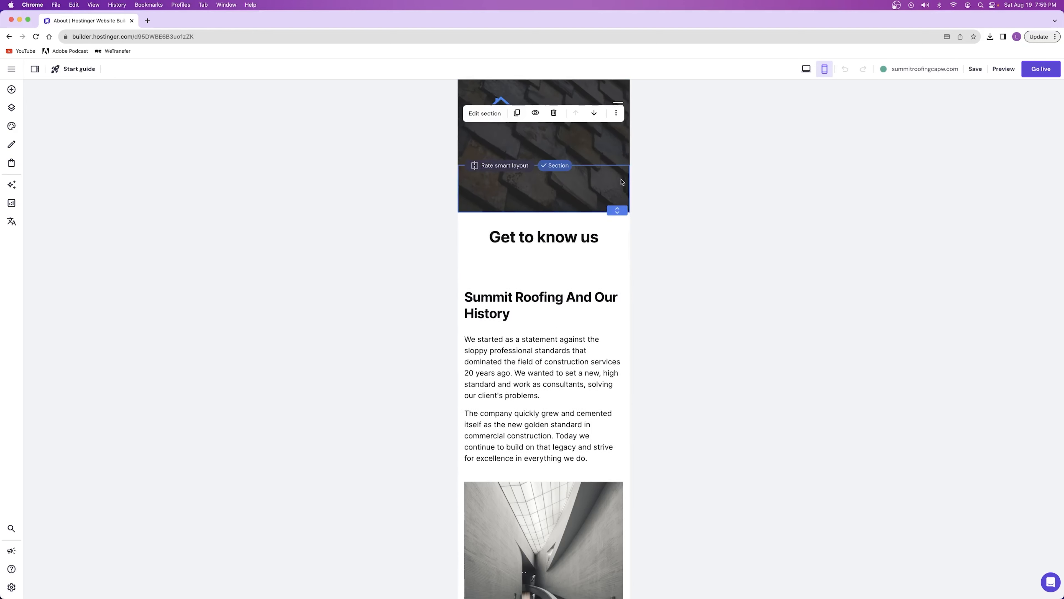
pyautogui.moveTo(613, 136); pyautogui.dragTo(613, 133)
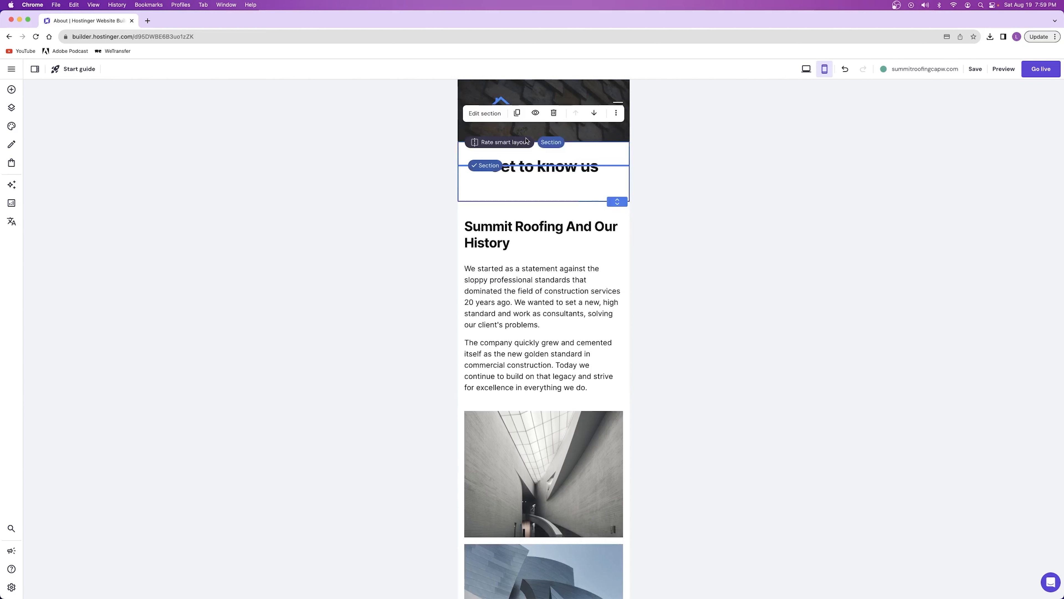
# Examine the About page's mobile text, photos and team member entries down to the footer
pyautogui.click(589, 255)
pyautogui.click(583, 448)
pyautogui.click(572, 335)
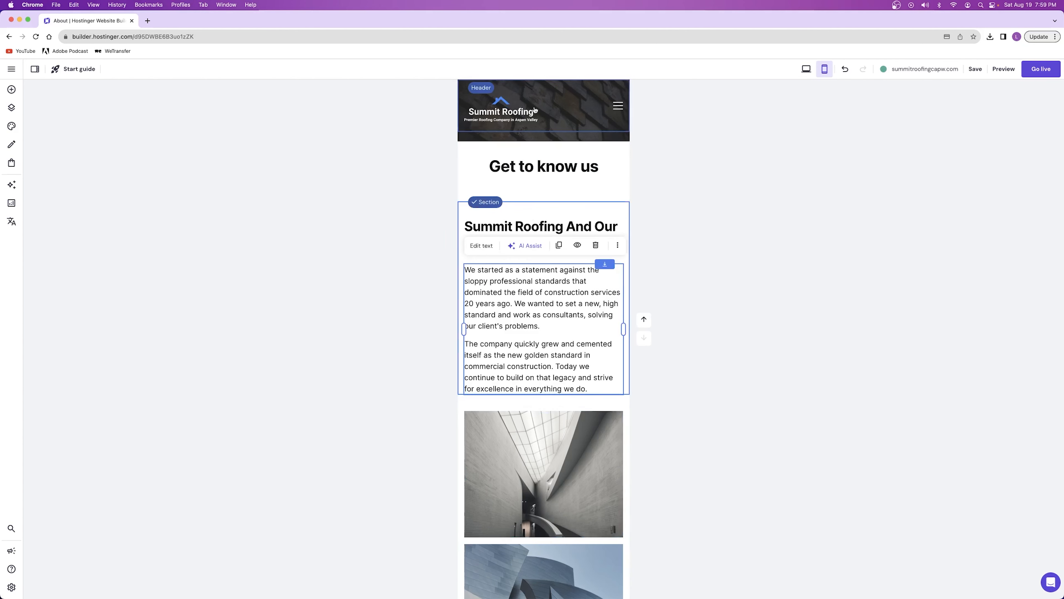
pyautogui.scroll(-15, 554, 269)
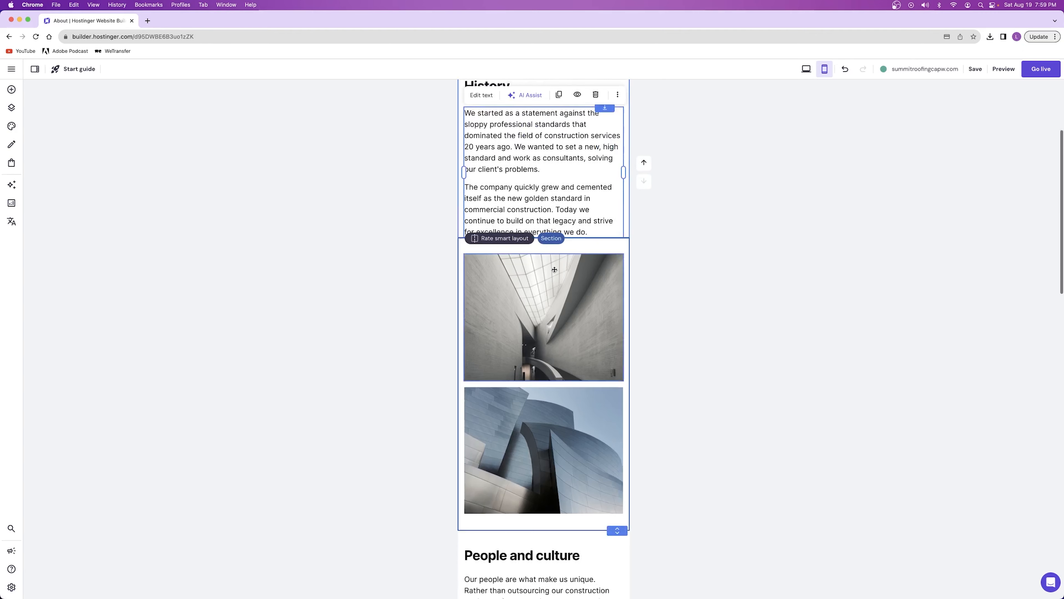
pyautogui.scroll(-10, 545, 260)
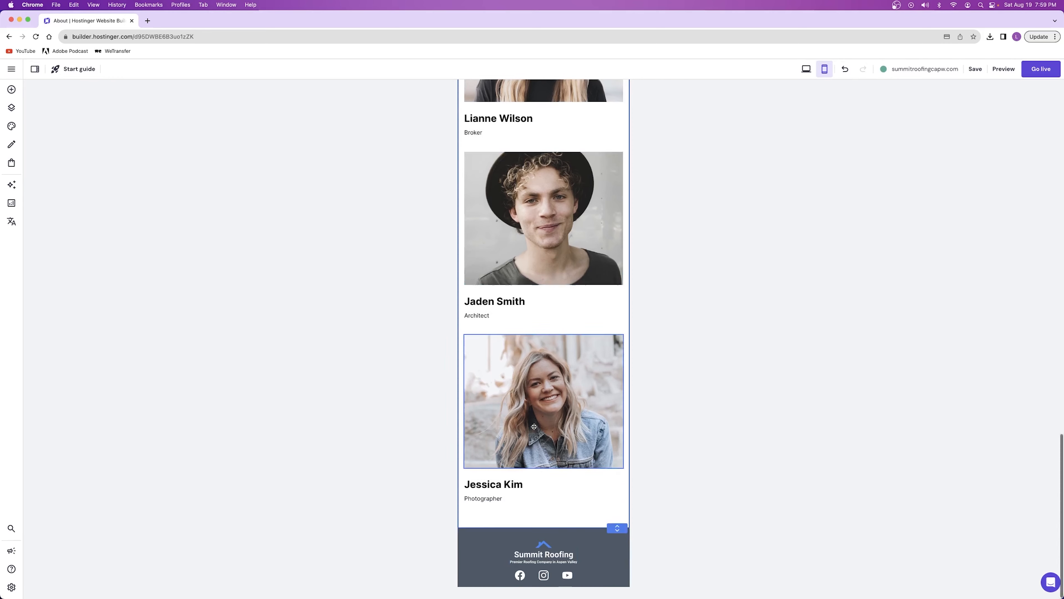
pyautogui.scroll(20, 534, 427)
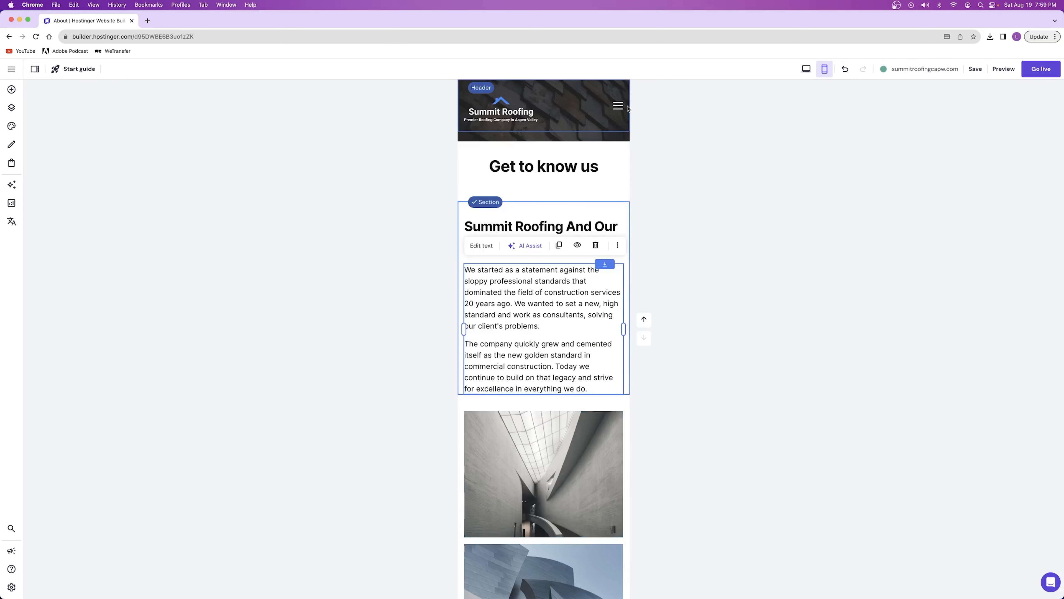
# Open the Services page in the mobile layout and shorten its empty banner section to just below the header
pyautogui.click(619, 106)
pyautogui.click(611, 182)
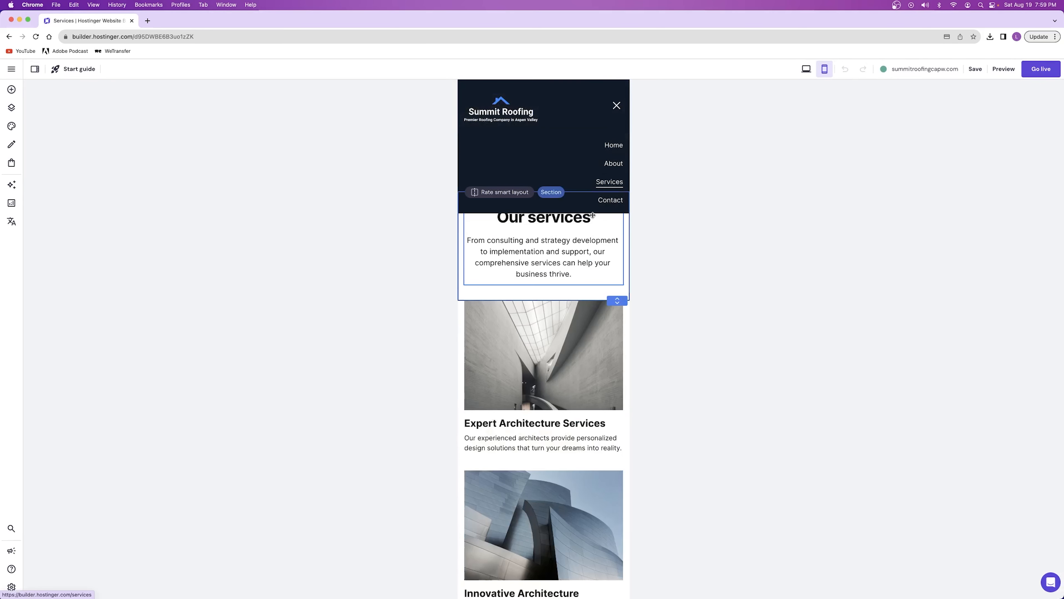
pyautogui.scroll(-15, 682, 159)
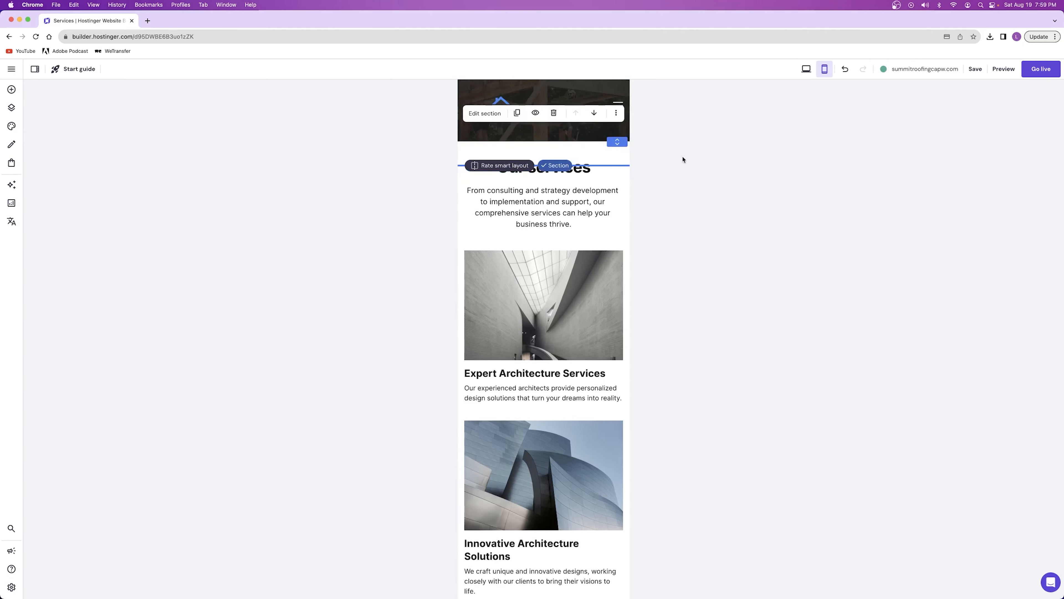
pyautogui.scroll(10, 571, 292)
# On the mobile Contact page, widen the roof image beneath the map to the map's width, reduce its height, and tighten the section
pyautogui.click(616, 105)
pyautogui.click(617, 200)
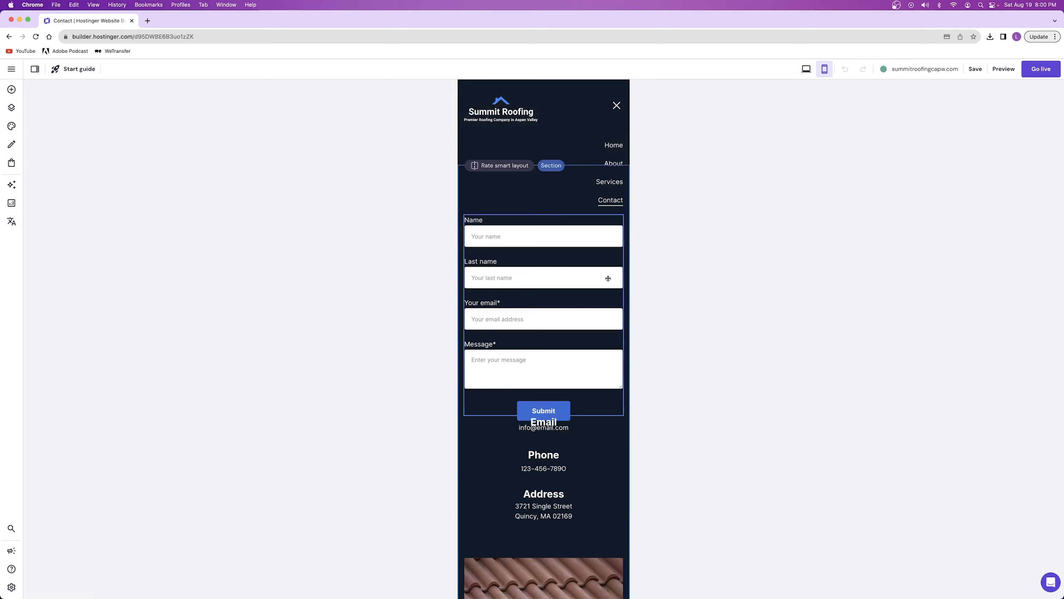
pyautogui.scroll(-10, 591, 277)
pyautogui.scroll(-3, 591, 277)
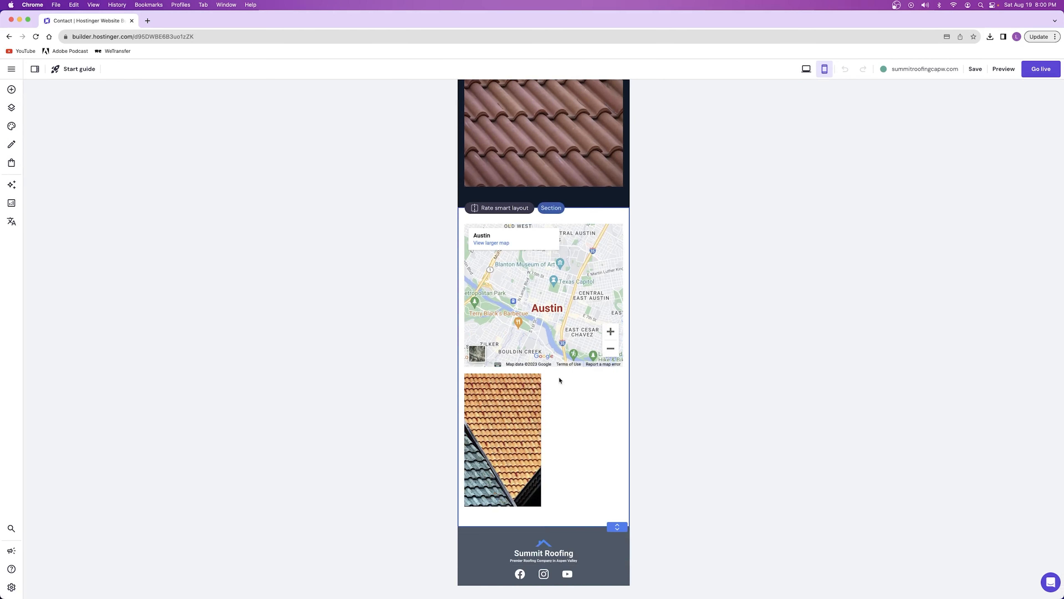
pyautogui.click(512, 435)
pyautogui.moveTo(542, 439); pyautogui.dragTo(623, 439)
pyautogui.moveTo(542, 506); pyautogui.dragTo(543, 473)
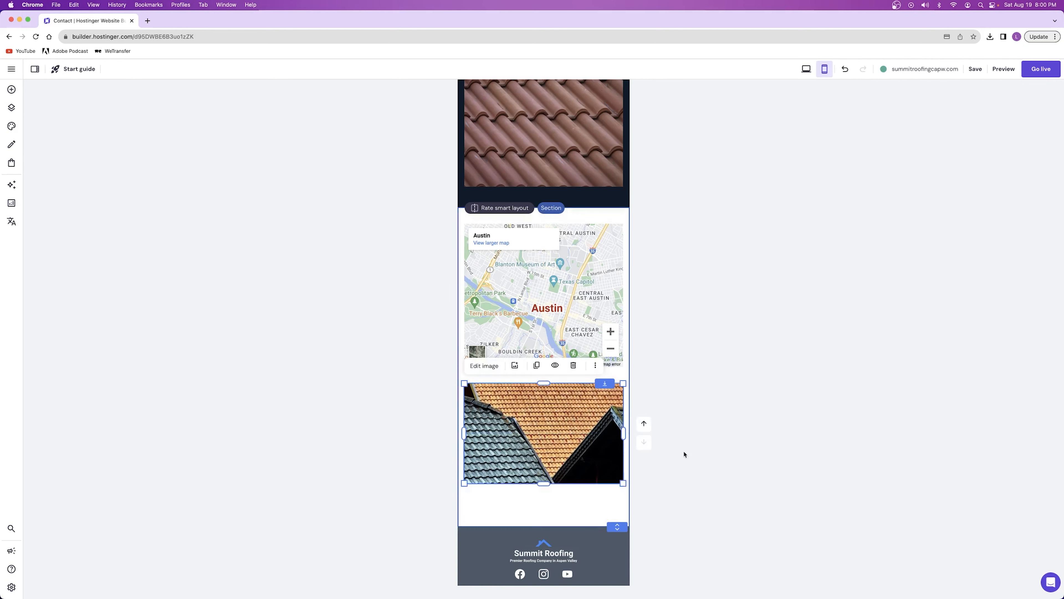
pyautogui.click(529, 516)
# Move the Contact Summit Roofing heading slightly up, away from the subtitle above the mobile form, and save the website
pyautogui.scroll(12, 615, 524)
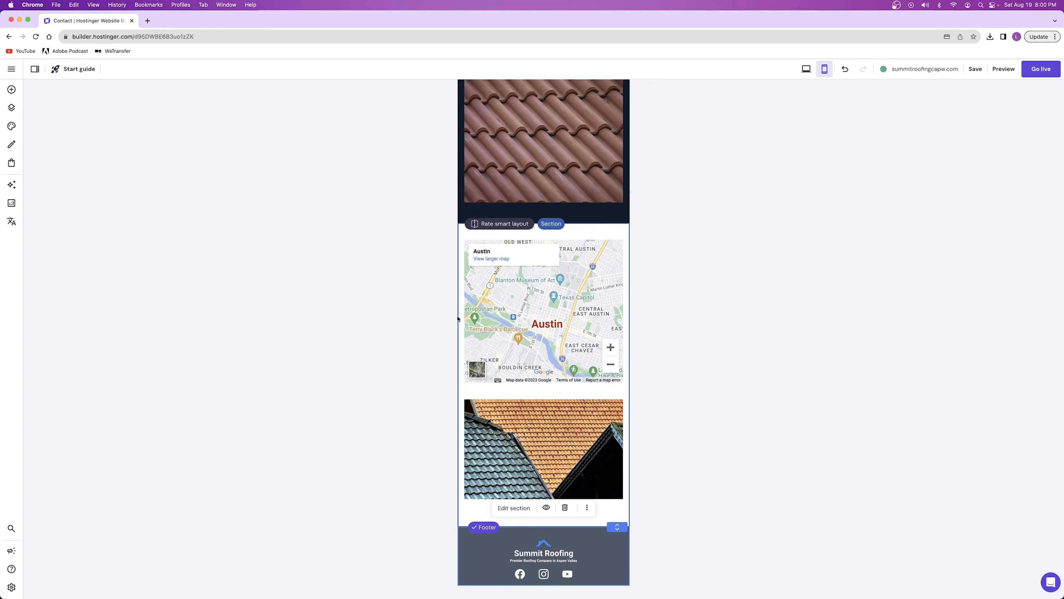
pyautogui.moveTo(543, 184)
pyautogui.mouseDown()
pyautogui.moveTo(543, 197)
pyautogui.moveTo(531, 183)
pyautogui.mouseUp()
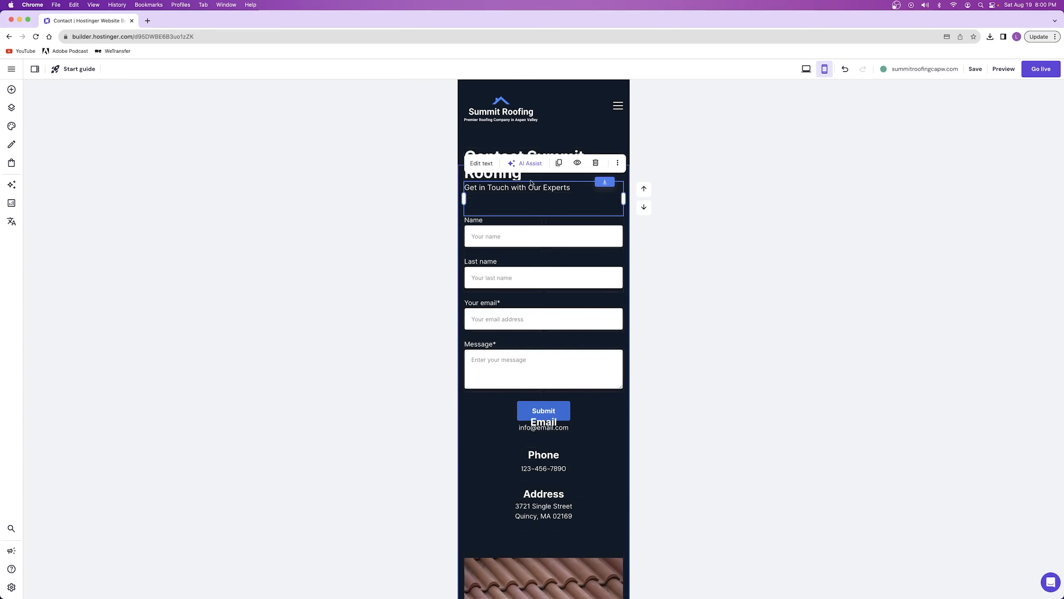
pyautogui.moveTo(482, 150); pyautogui.dragTo(482, 145)
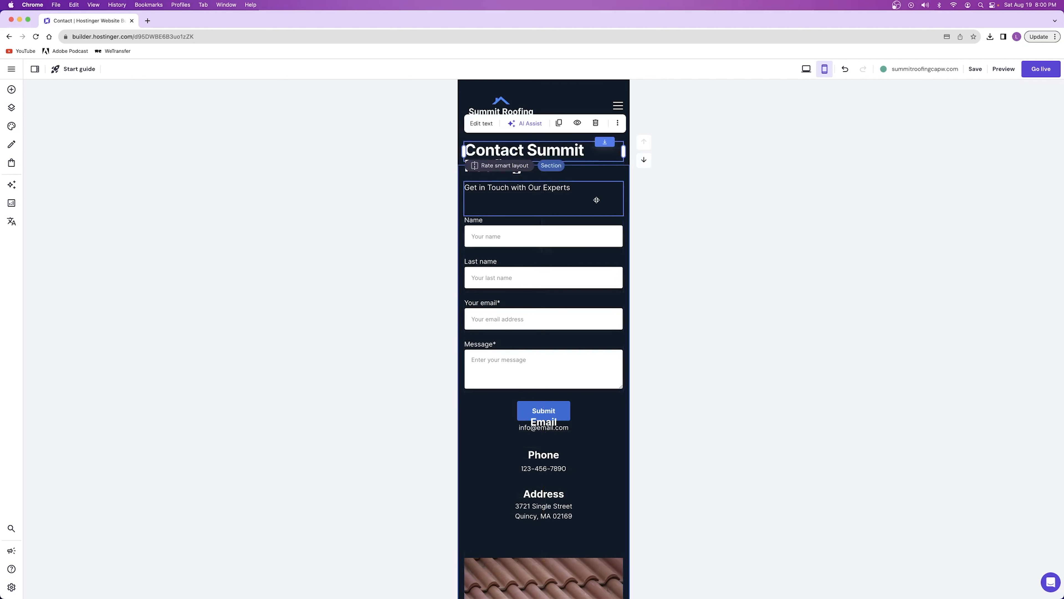
pyautogui.click(596, 200)
pyautogui.click(545, 259)
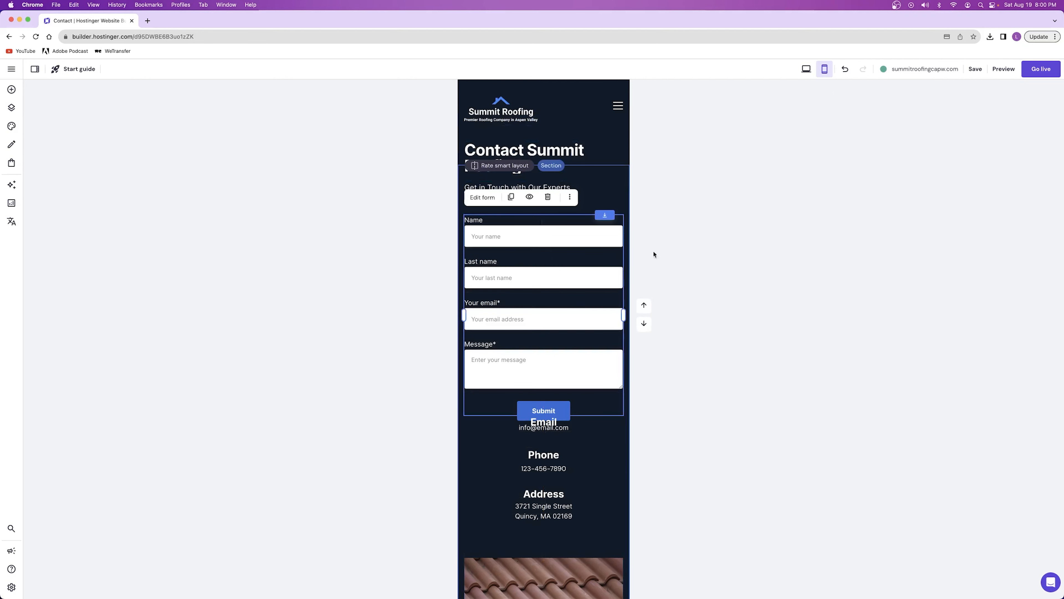
pyautogui.click(977, 70)
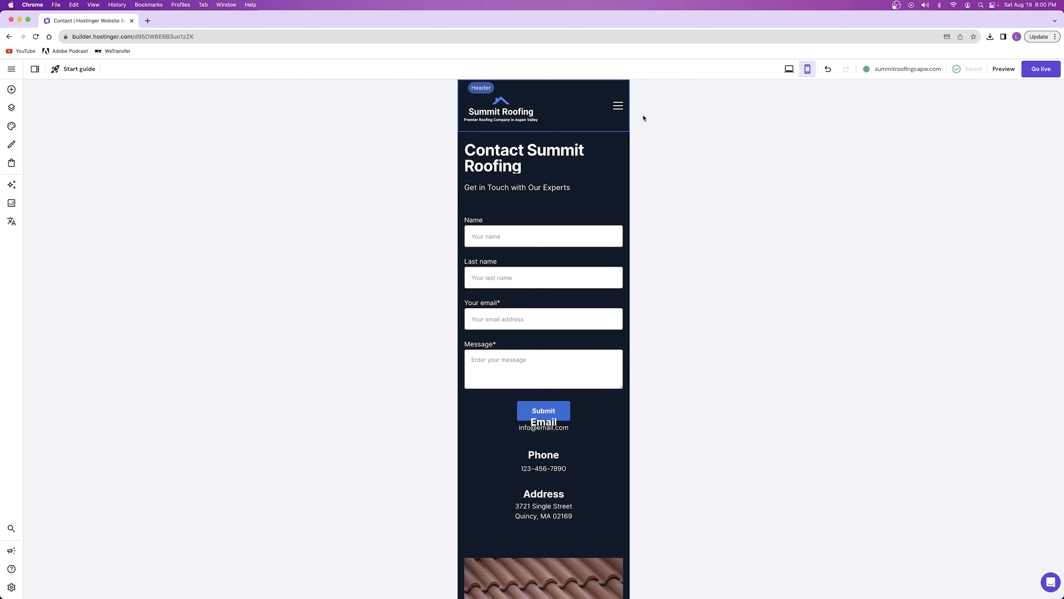
# In the Contact page's desktop layout, check the email text's style and enlarge the phone number text to match it
pyautogui.click(789, 68)
pyautogui.scroll(-2, 470, 279)
pyautogui.scroll(2, 470, 279)
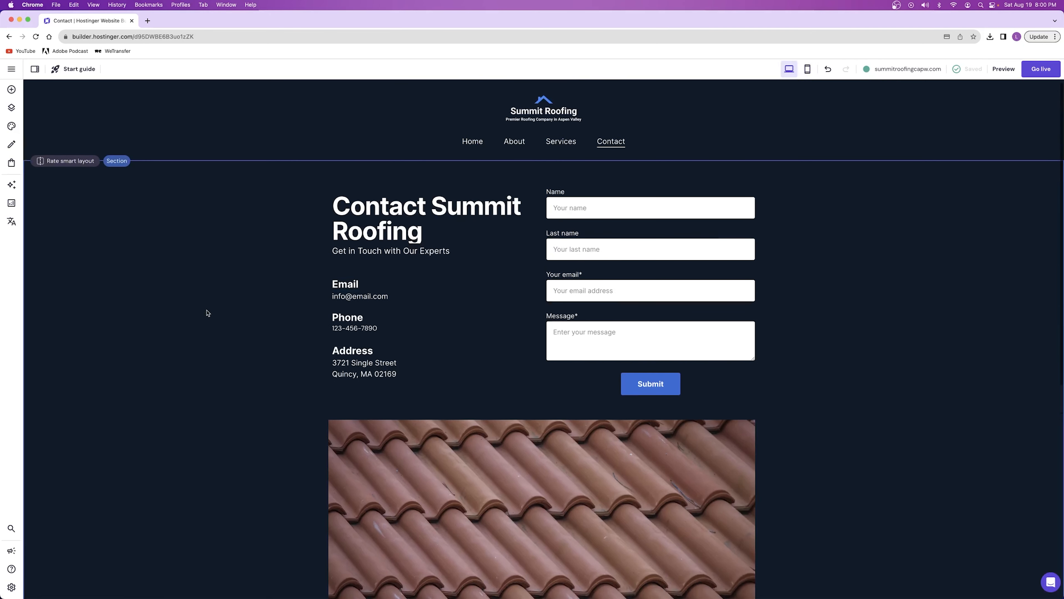
pyautogui.click(357, 293)
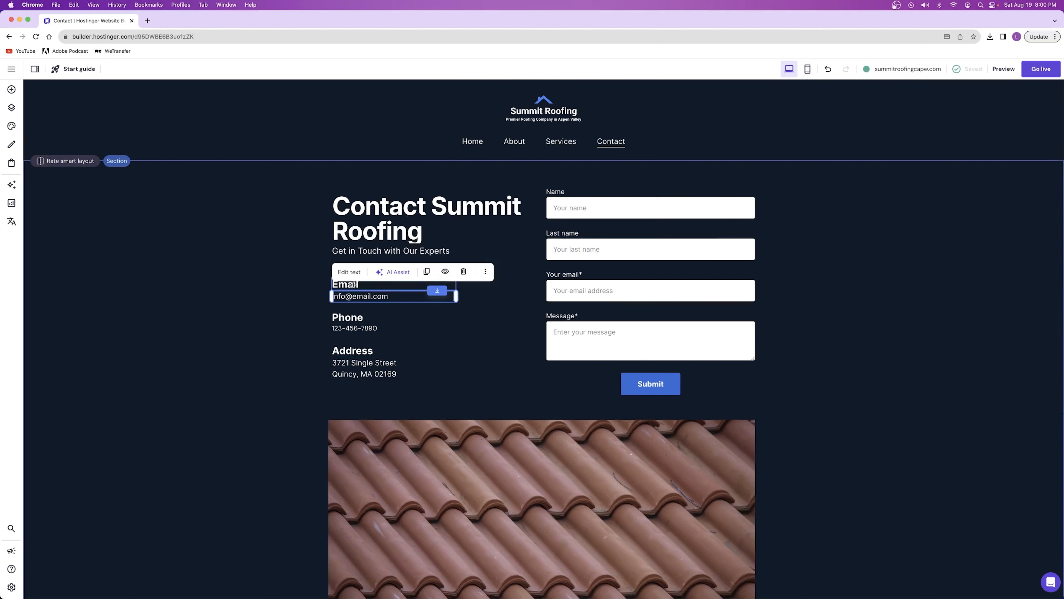
pyautogui.click(348, 275)
pyautogui.moveTo(391, 297); pyautogui.dragTo(340, 297)
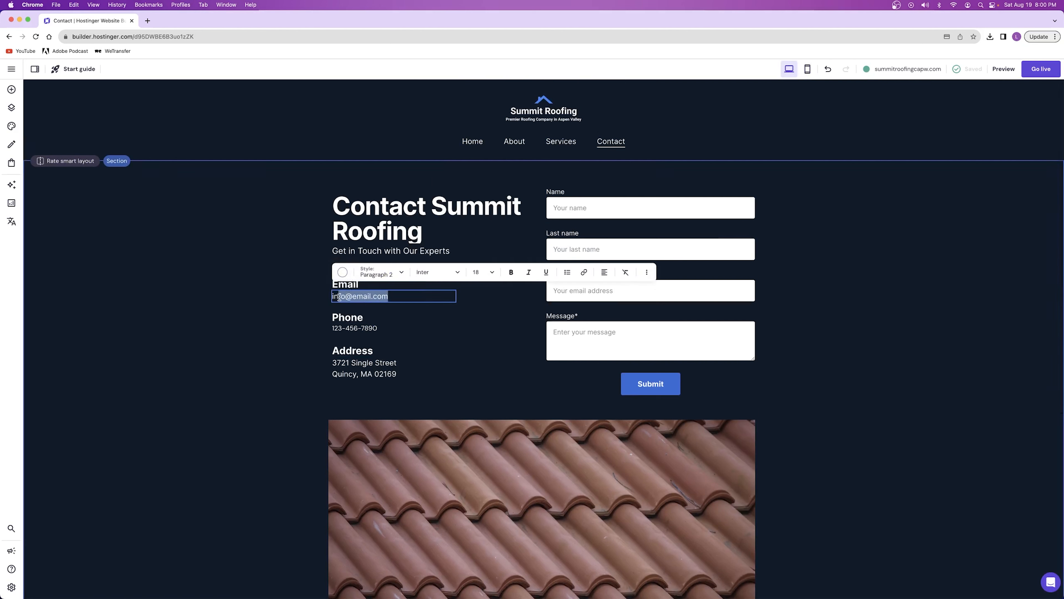
pyautogui.click(369, 327)
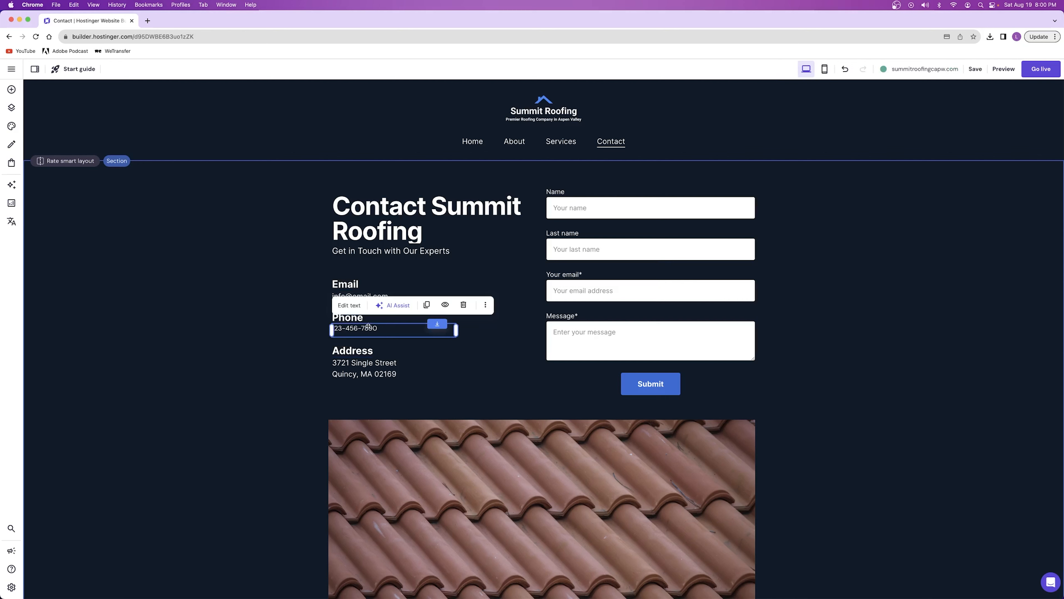
pyautogui.click(353, 307)
pyautogui.moveTo(394, 328); pyautogui.dragTo(328, 331)
# Check the address text's style in edit mode and look over the rest of the desktop Contact page
pyautogui.click(364, 363)
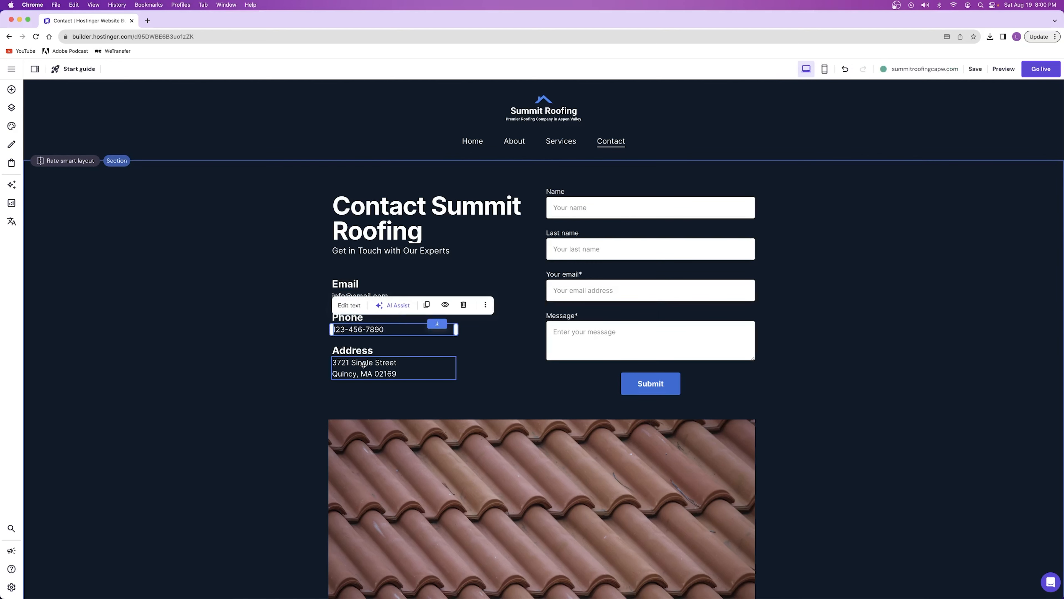
pyautogui.click(355, 340)
pyautogui.moveTo(404, 365); pyautogui.dragTo(345, 367)
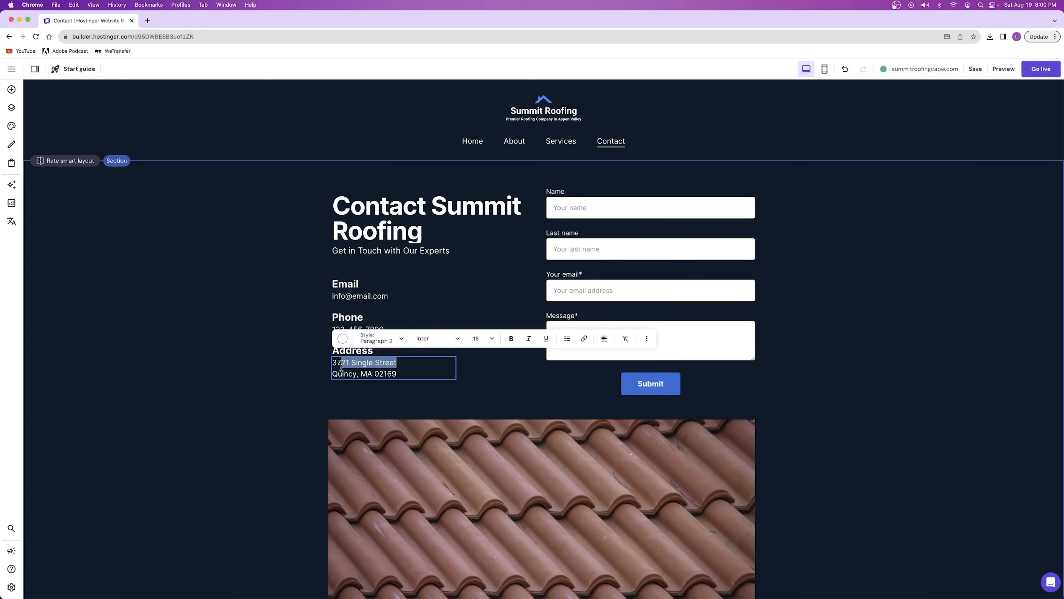
pyautogui.click(382, 372)
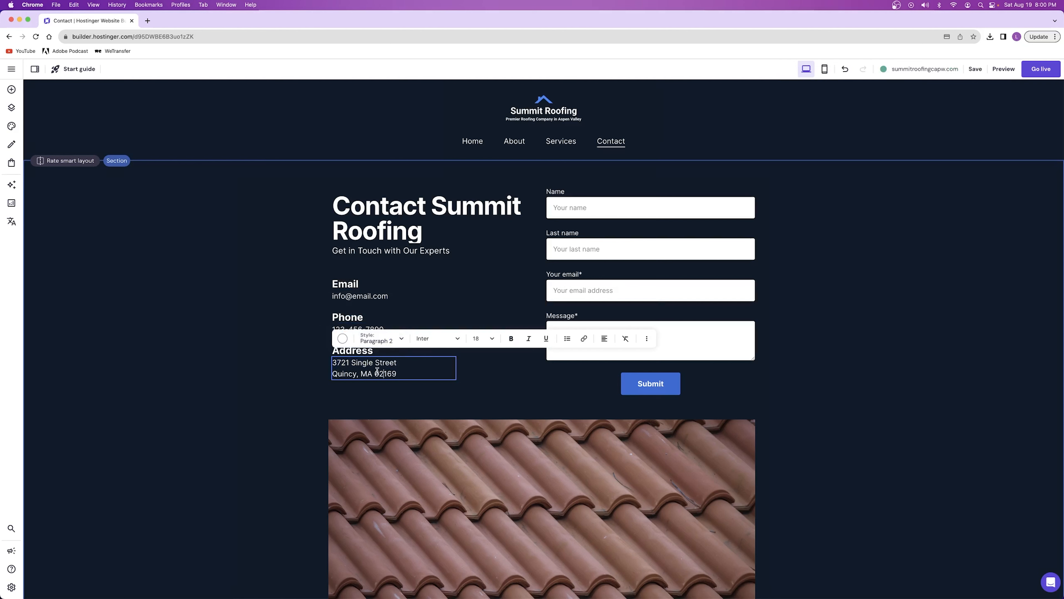
pyautogui.click(487, 202)
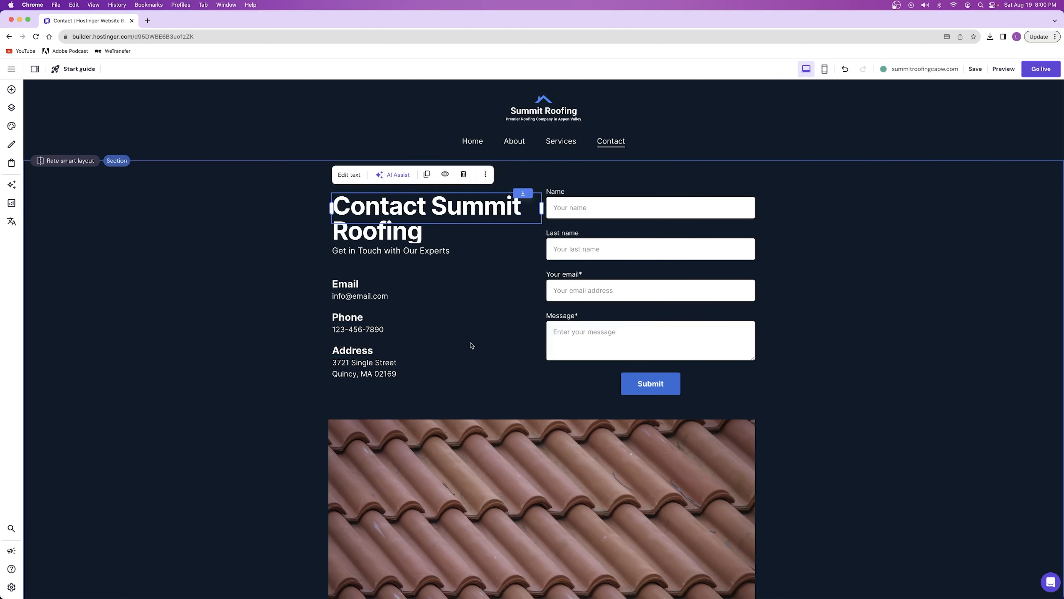
pyautogui.scroll(-8, 471, 353)
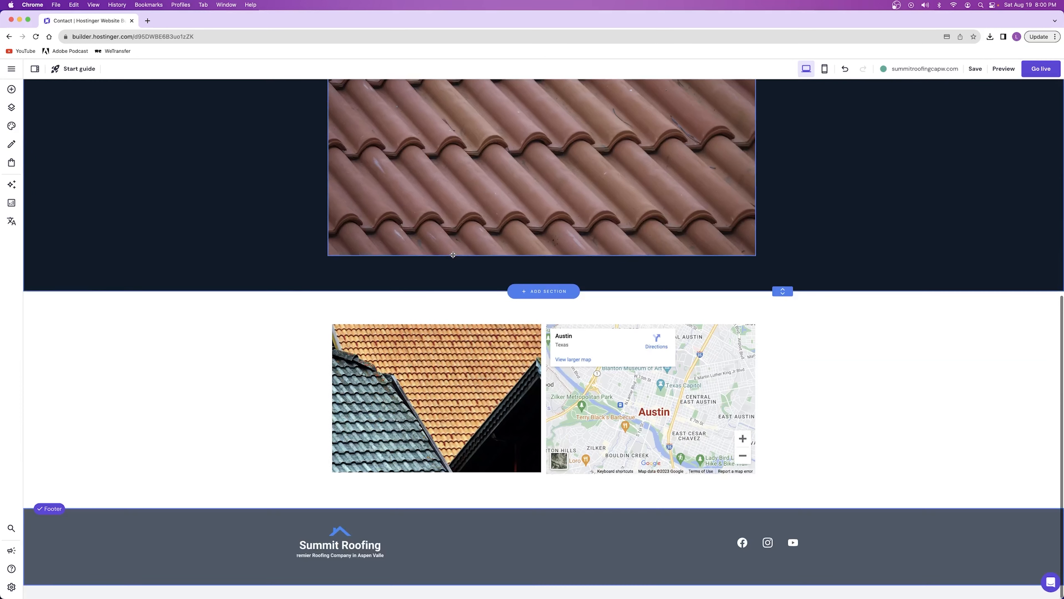
pyautogui.scroll(8, 544, 352)
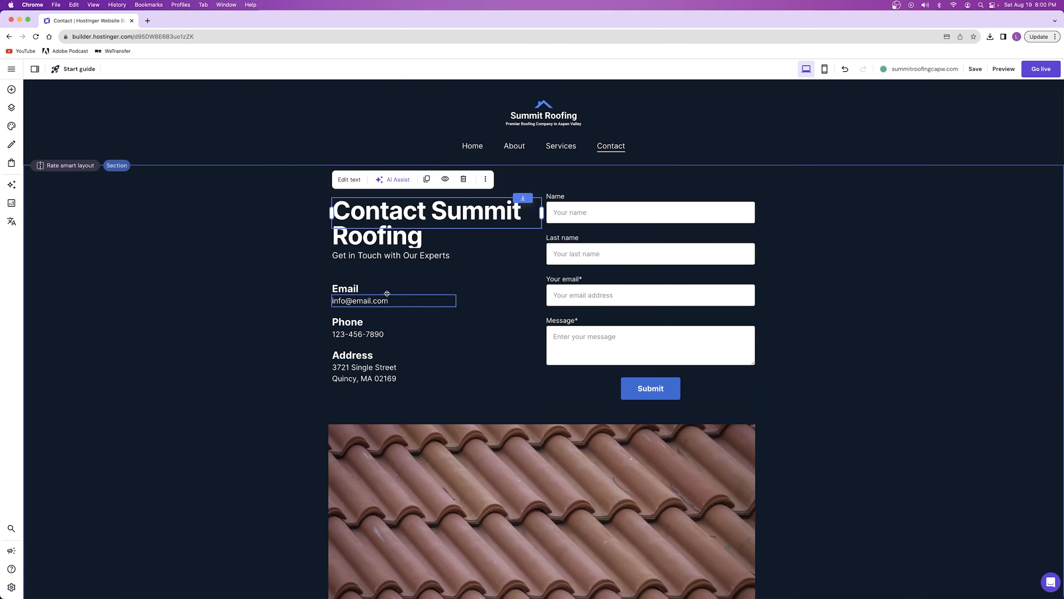
# Save the website and add a short-answer field to the Contact page's form
pyautogui.click(256, 313)
pyautogui.click(975, 69)
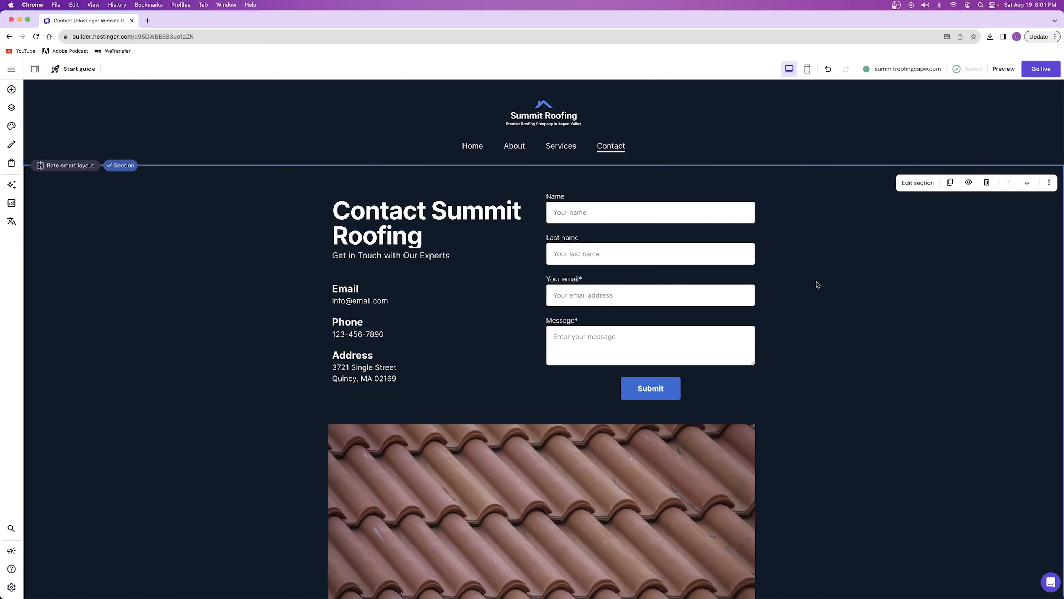
pyautogui.click(643, 230)
pyautogui.click(564, 174)
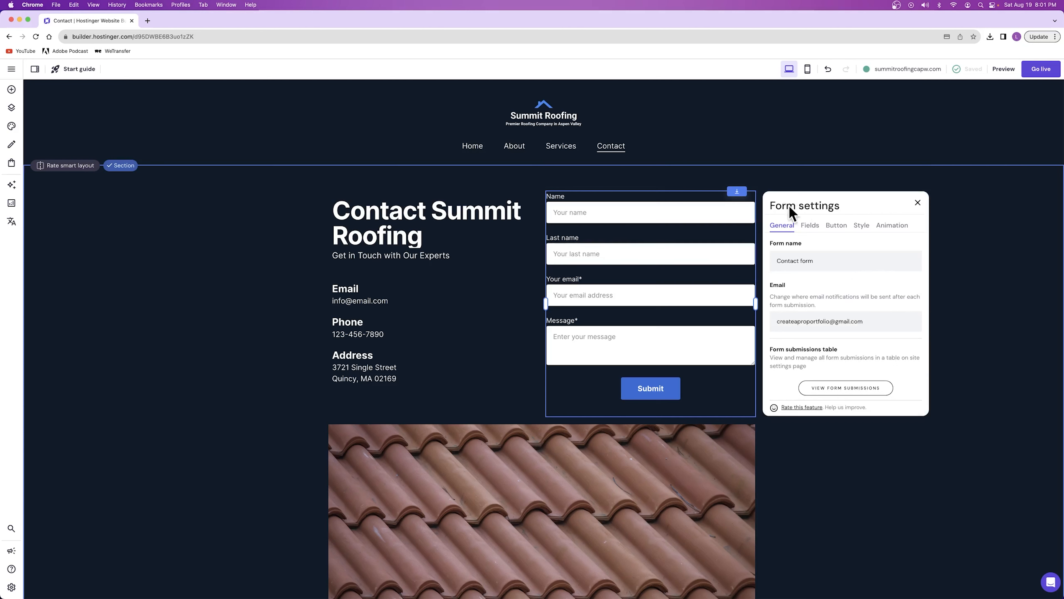
pyautogui.click(810, 226)
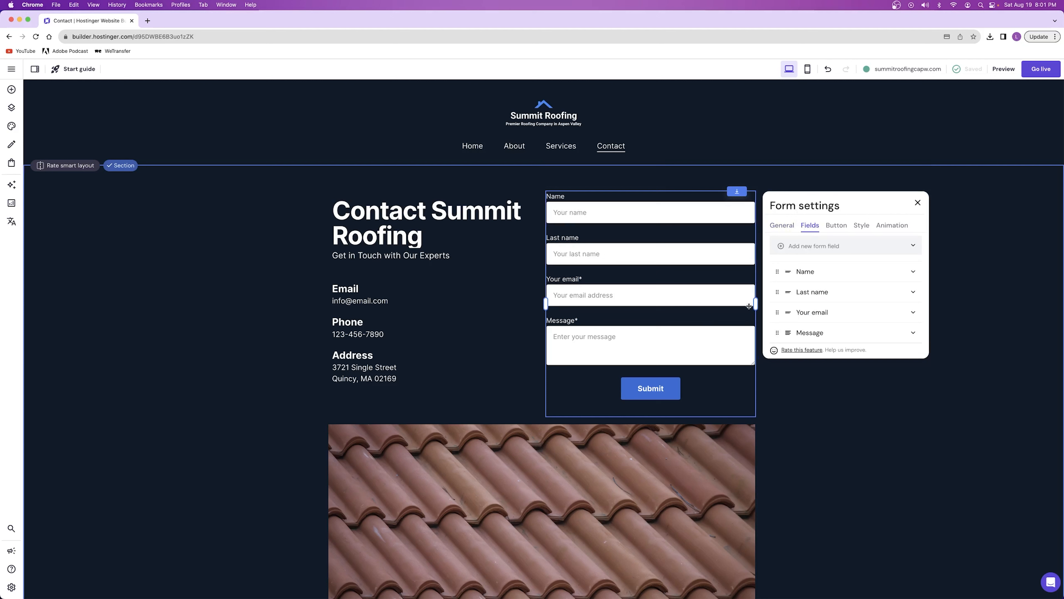
pyautogui.click(816, 246)
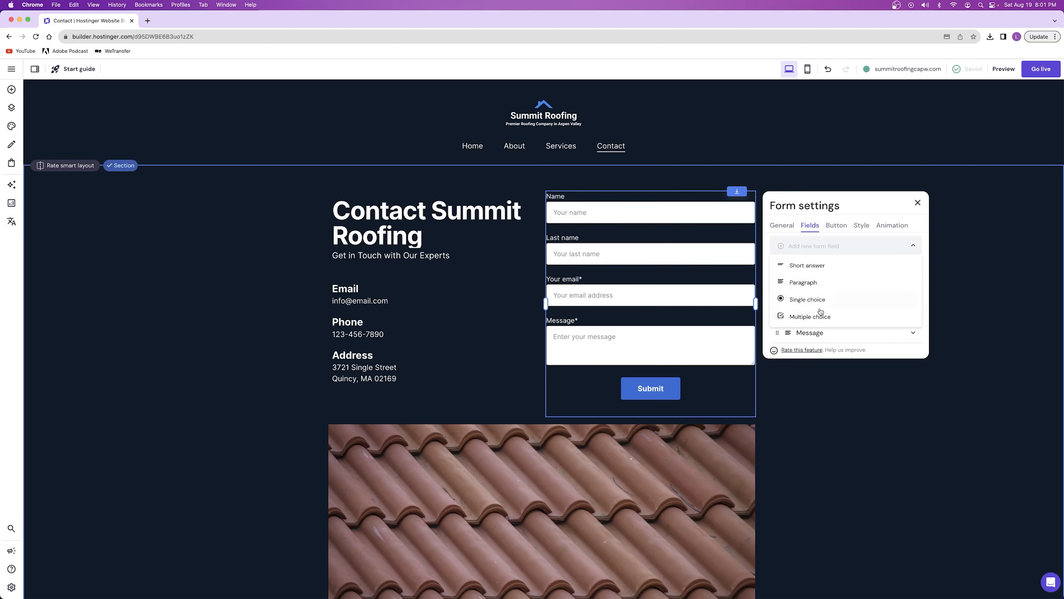
pyautogui.click(806, 265)
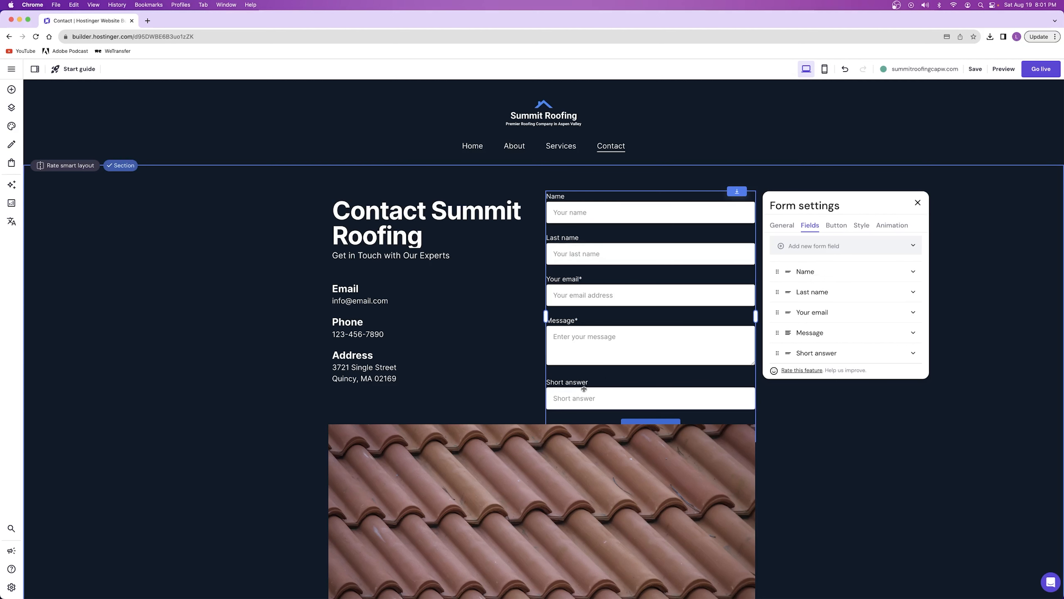
# Label the new form field Phone Number and set its placeholder text to a sample phone number with a parenthesized area code
pyautogui.click(827, 355)
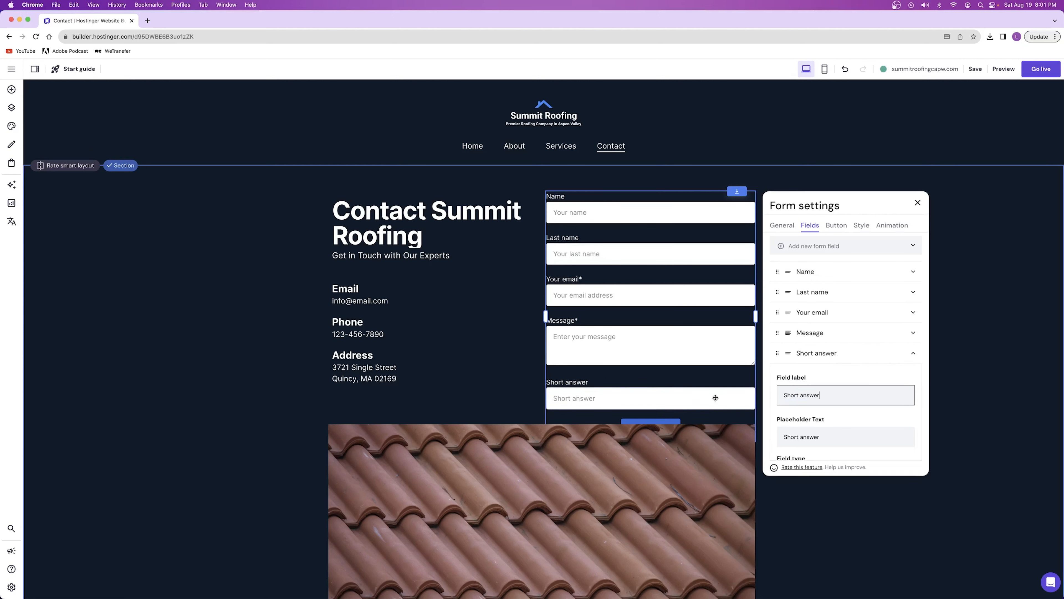
pyautogui.press('super+a')
pyautogui.write('Phone Number')
pyautogui.click(814, 430)
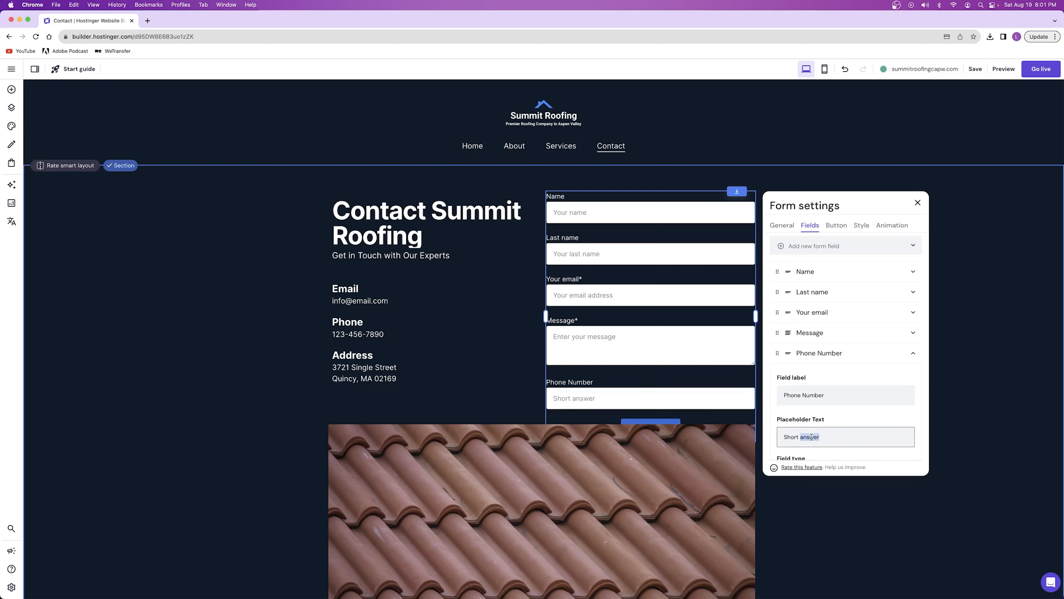
pyautogui.press('BackSpace')
pyautogui.press('BackSpace')
pyautogui.press('BackSpace')
pyautogui.press('BackSpace')
pyautogui.write('Enter your Phone Numb')
pyautogui.press('super+a')
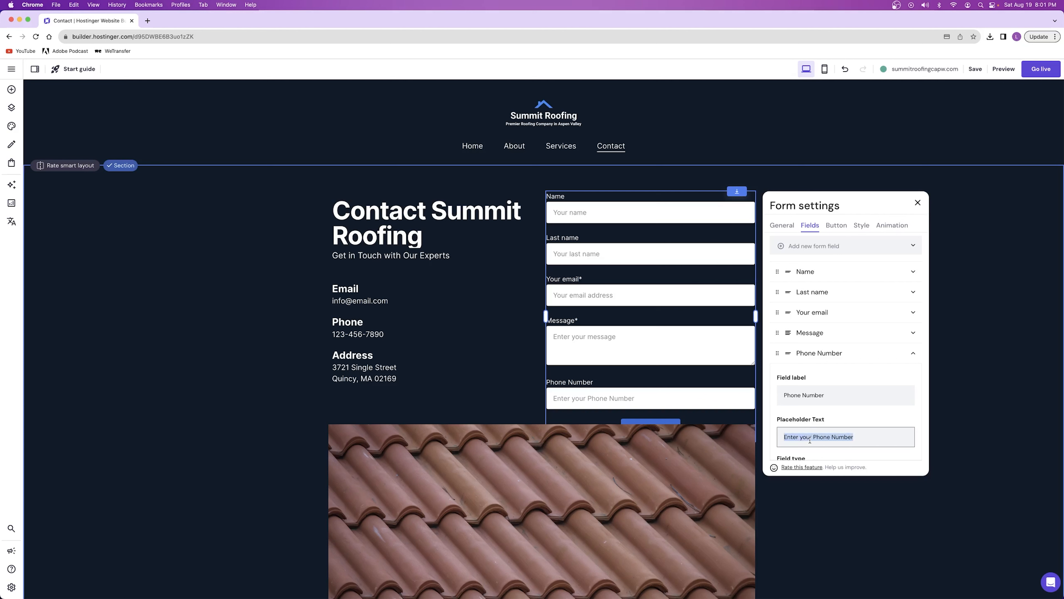
pyautogui.write('(555) 555-555')
pyautogui.click(853, 418)
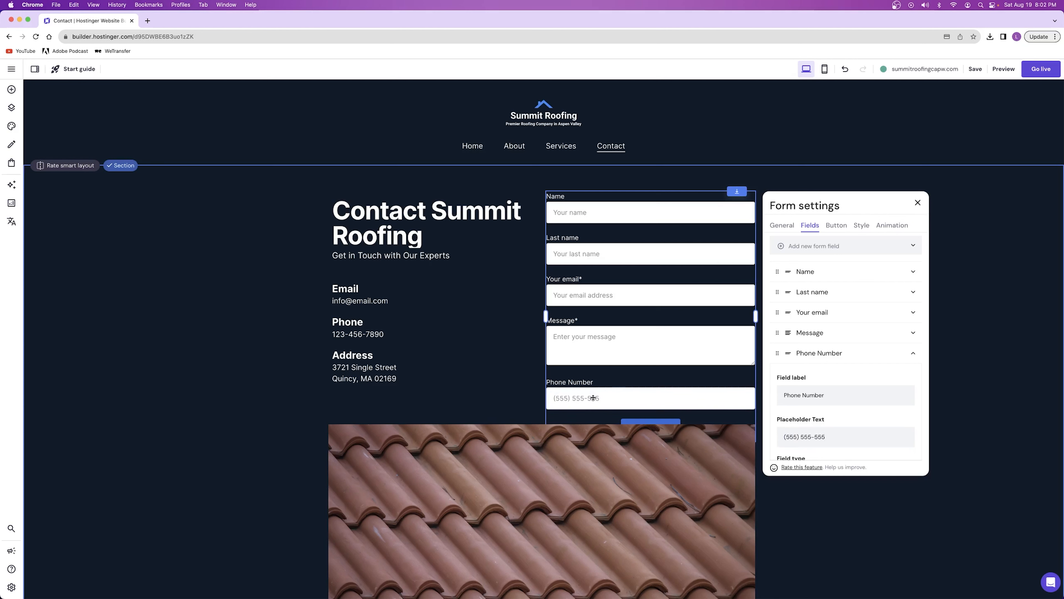
pyautogui.click(915, 354)
# Check the settings of the contact form's Message and Your email fields
pyautogui.click(914, 333)
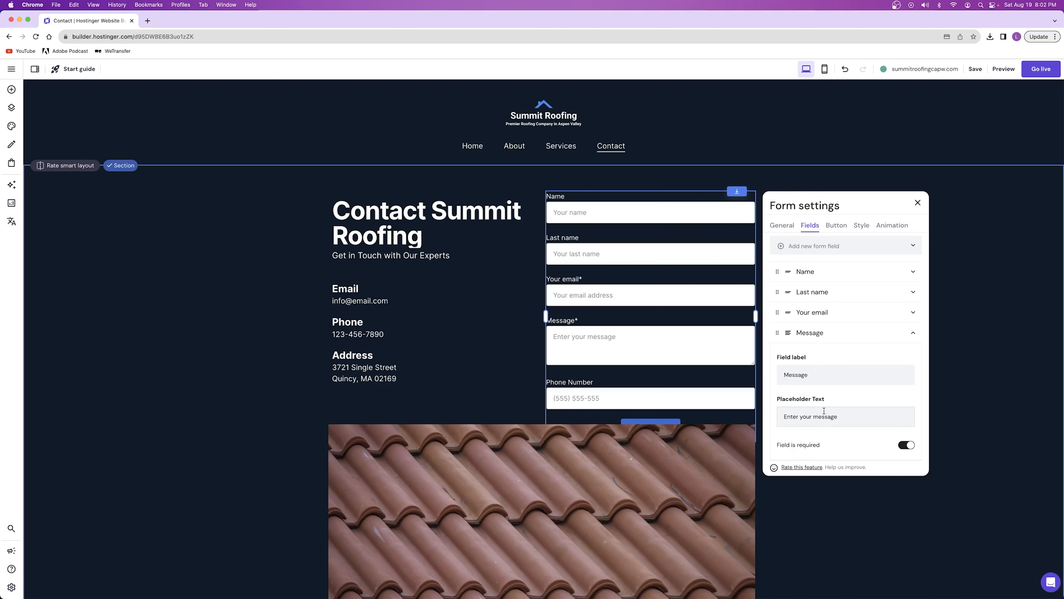
pyautogui.click(914, 334)
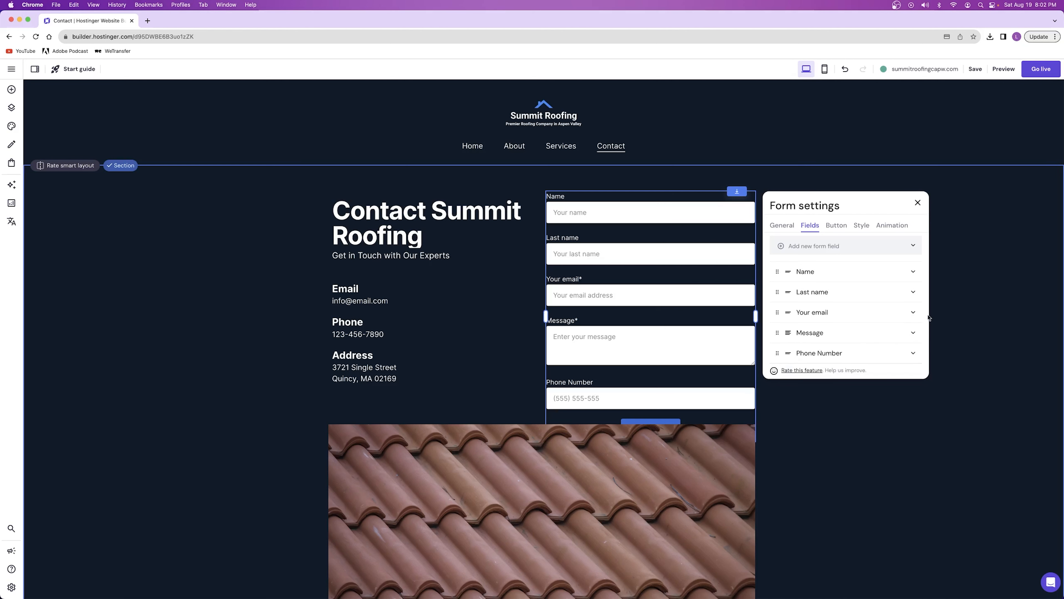
pyautogui.click(912, 312)
pyautogui.click(912, 313)
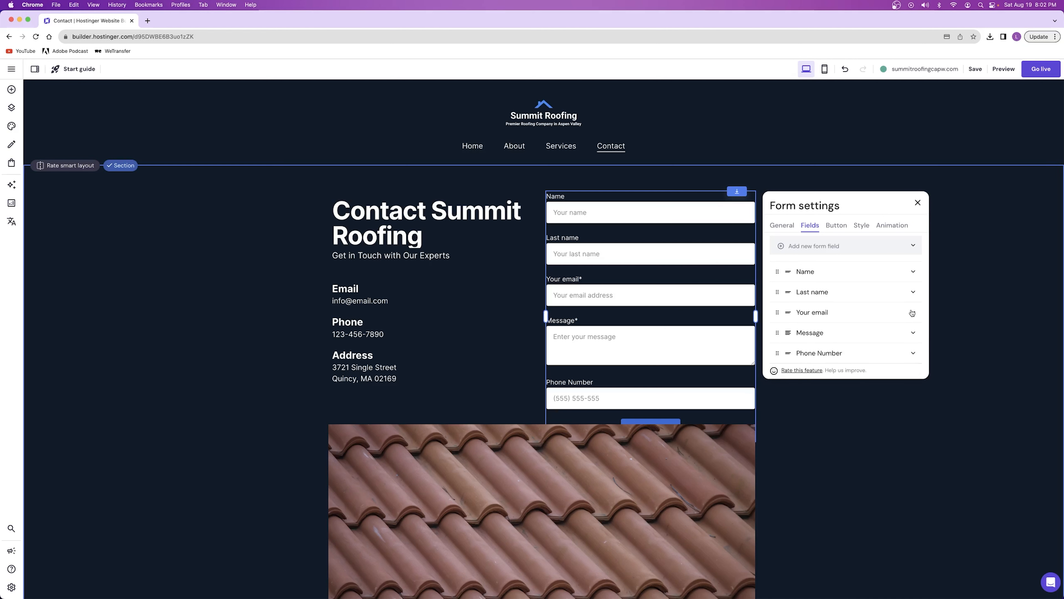
# Try making the contact form's Name field required
pyautogui.click(913, 272)
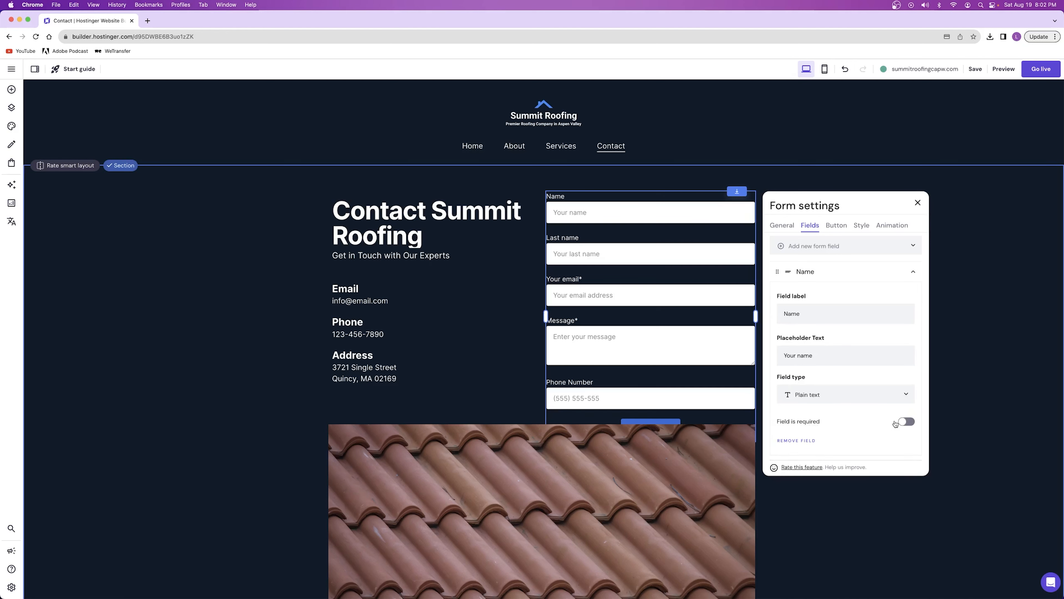
pyautogui.click(906, 421)
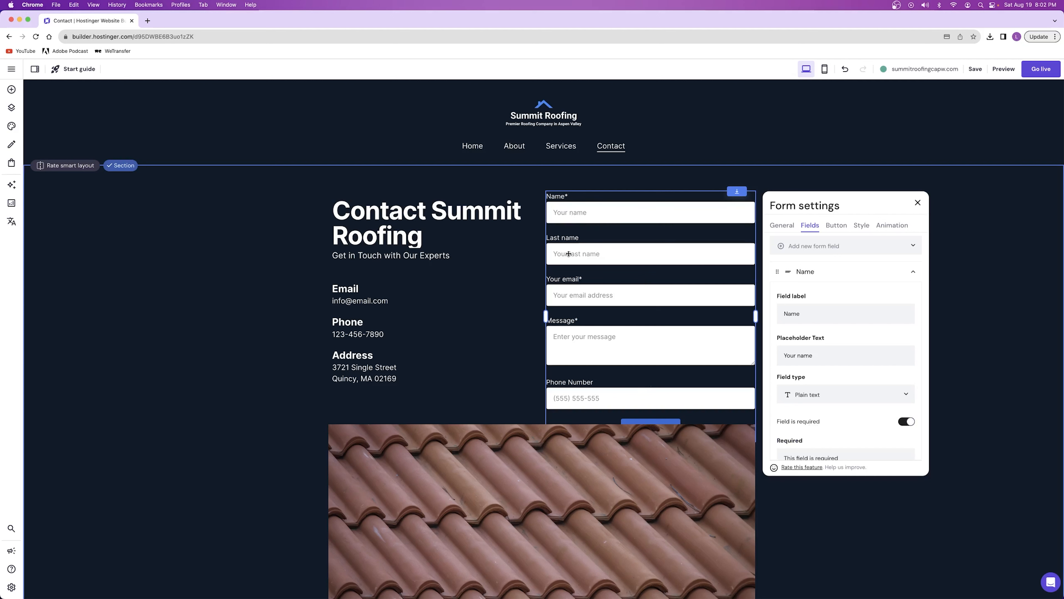
pyautogui.click(912, 422)
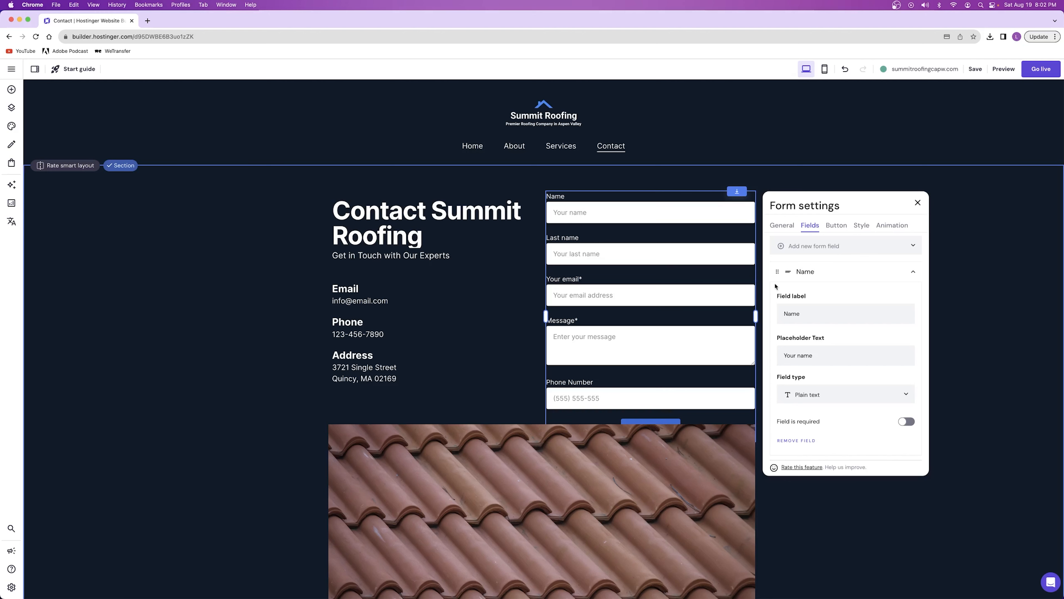
# Extend the contact section downward and move the roof-tile image down until it clears the form's Submit button
pyautogui.click(918, 203)
pyautogui.scroll(-5, 499, 371)
pyautogui.scroll(-3, 495, 368)
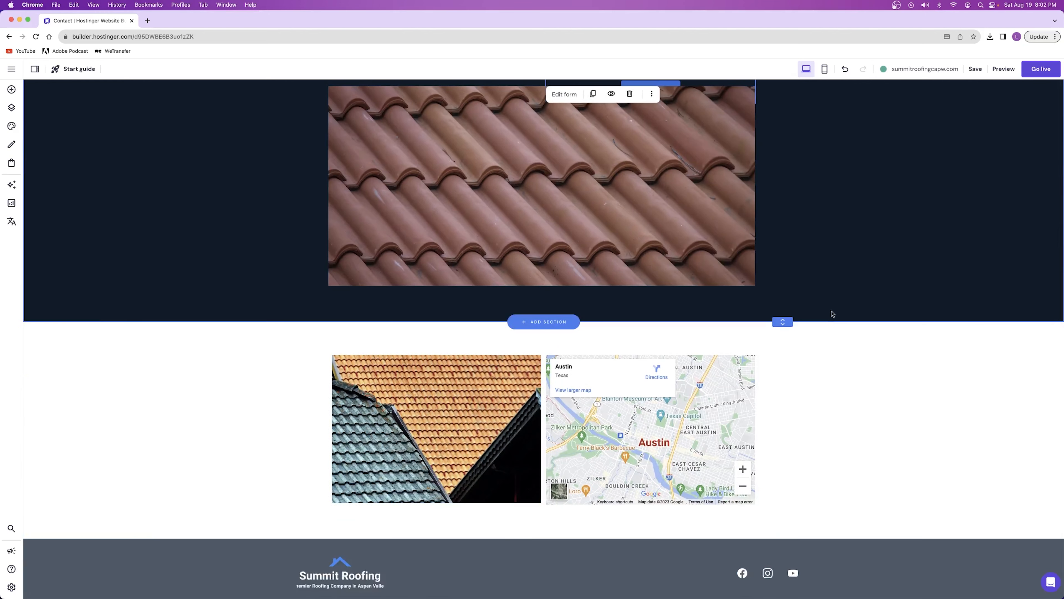
pyautogui.moveTo(783, 322); pyautogui.dragTo(783, 373)
pyautogui.moveTo(507, 198); pyautogui.dragTo(507, 241)
pyautogui.scroll(7, 506, 241)
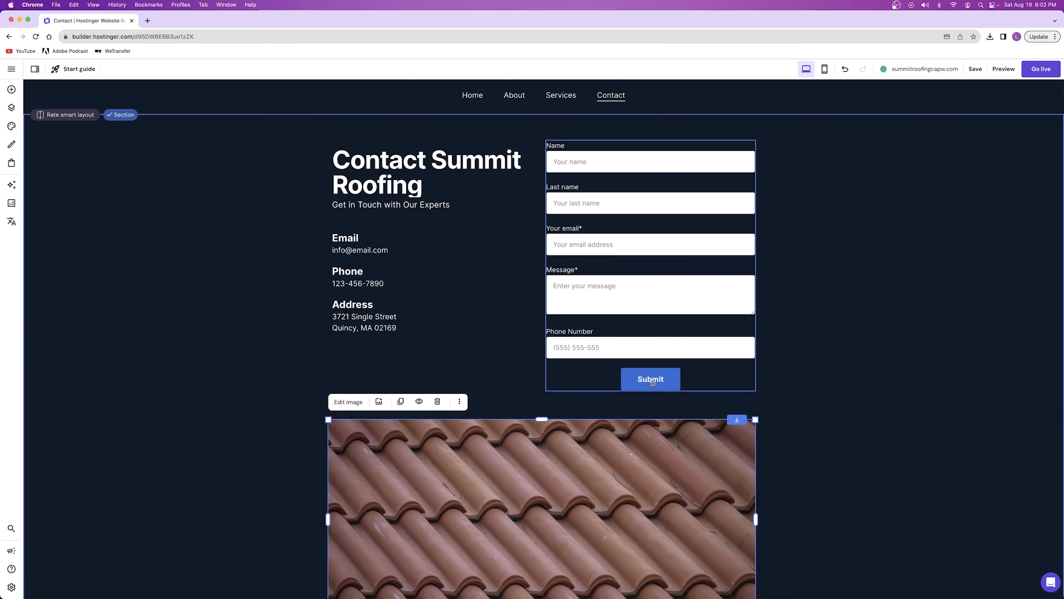
# Examine the contact form's field list, its notification email setting and its form submissions table
pyautogui.scroll(1, 540, 278)
pyautogui.doubleClick(599, 271)
pyautogui.click(814, 221)
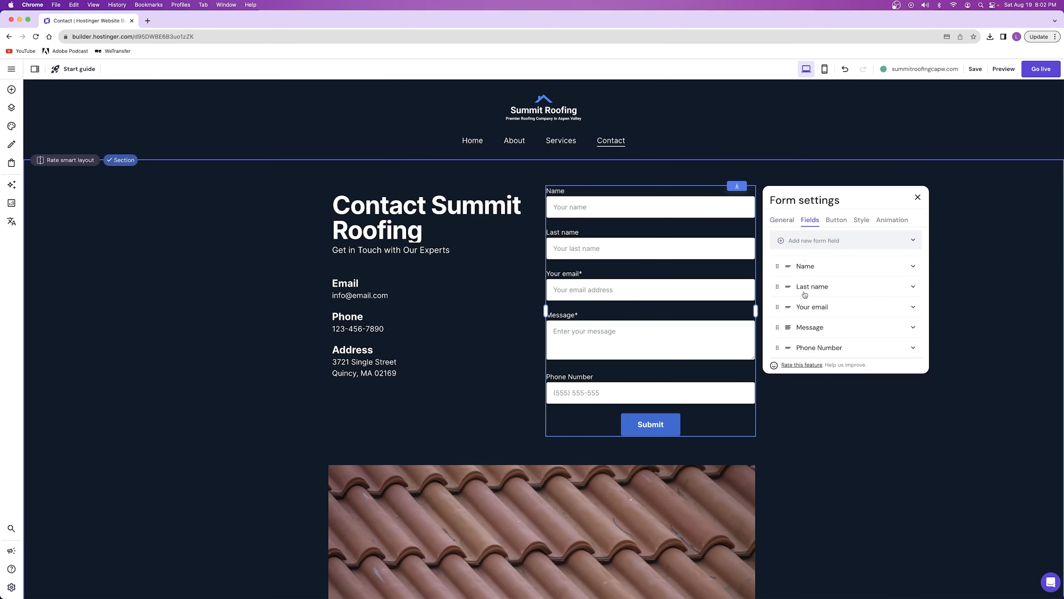
pyautogui.click(784, 221)
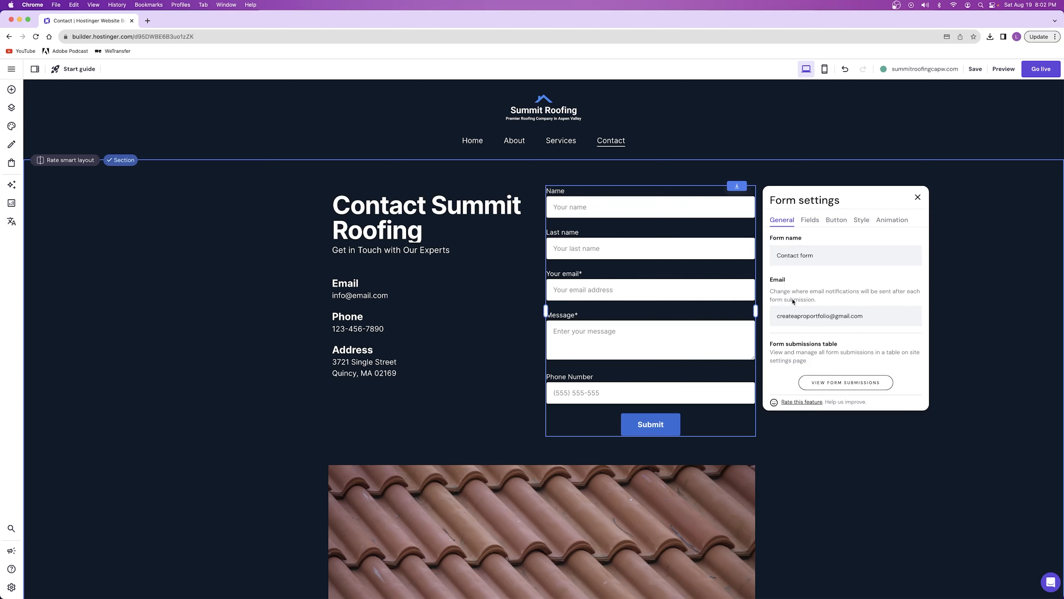
pyautogui.doubleClick(807, 315)
pyautogui.click(807, 315)
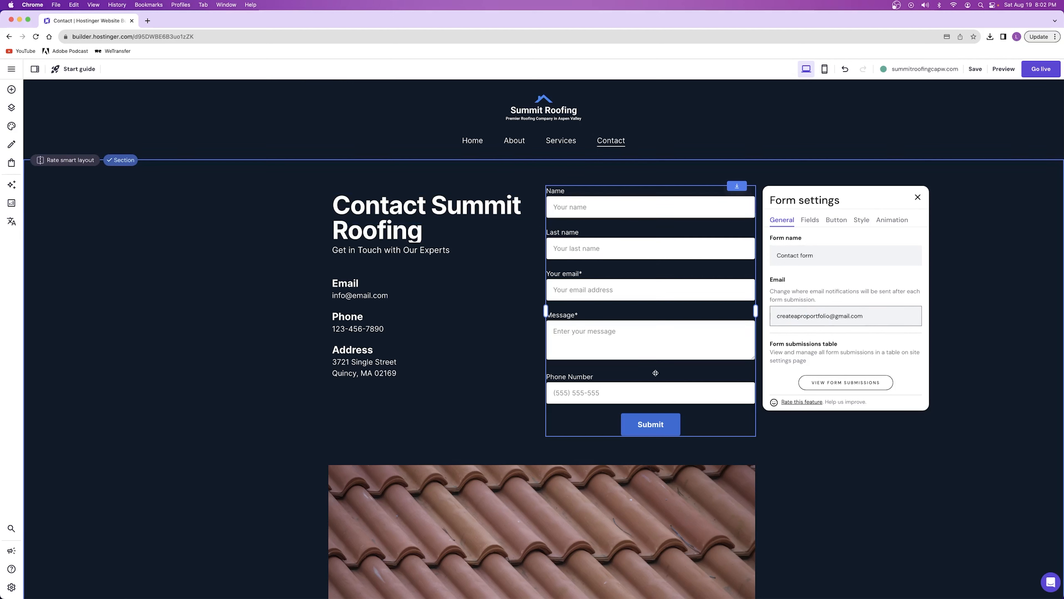
pyautogui.moveTo(889, 316); pyautogui.dragTo(816, 359)
pyautogui.click(815, 341)
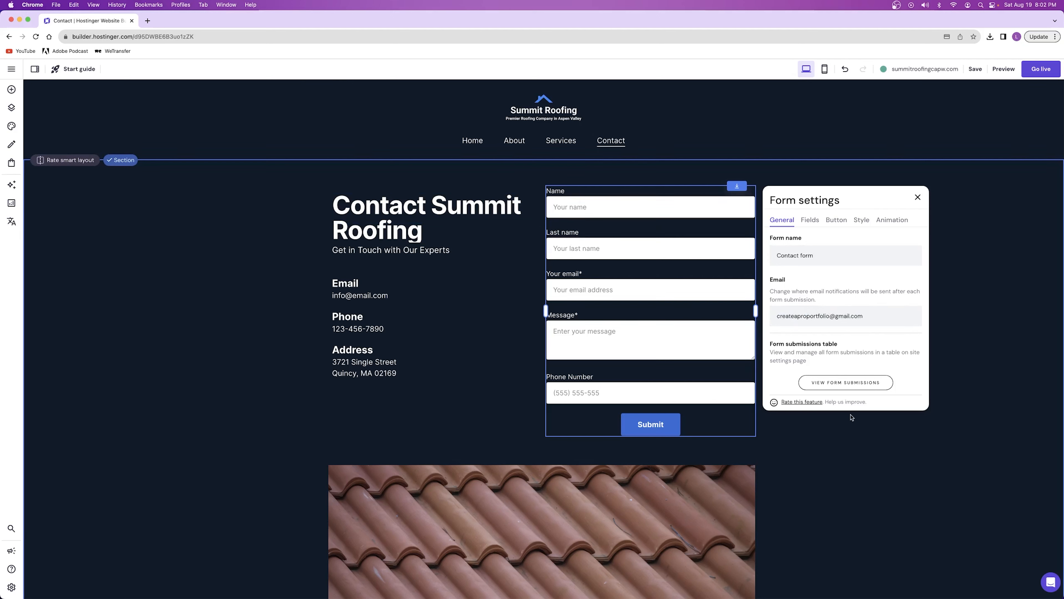
pyautogui.click(855, 383)
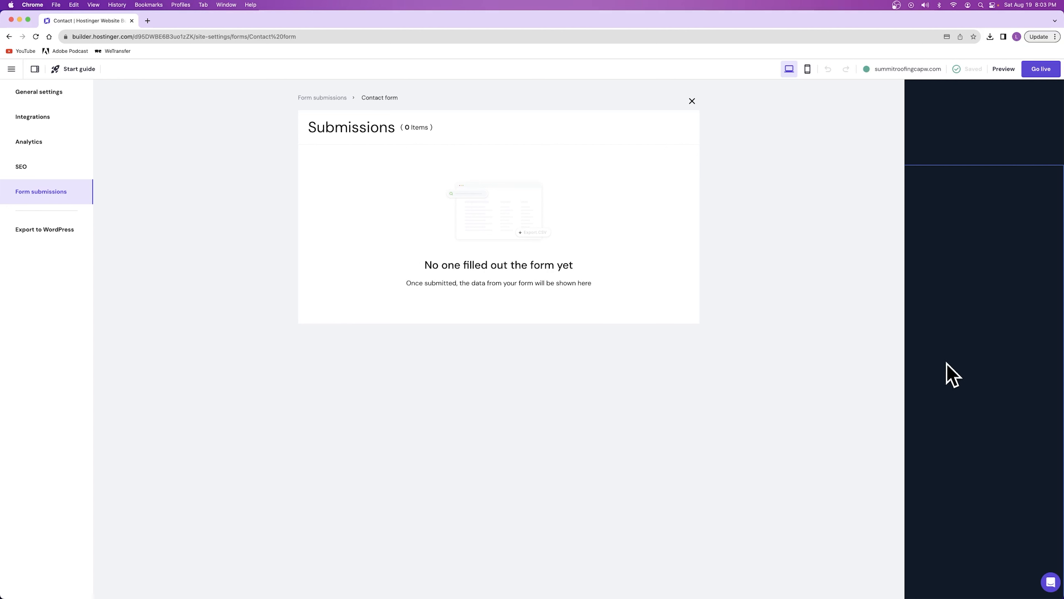
pyautogui.click(691, 103)
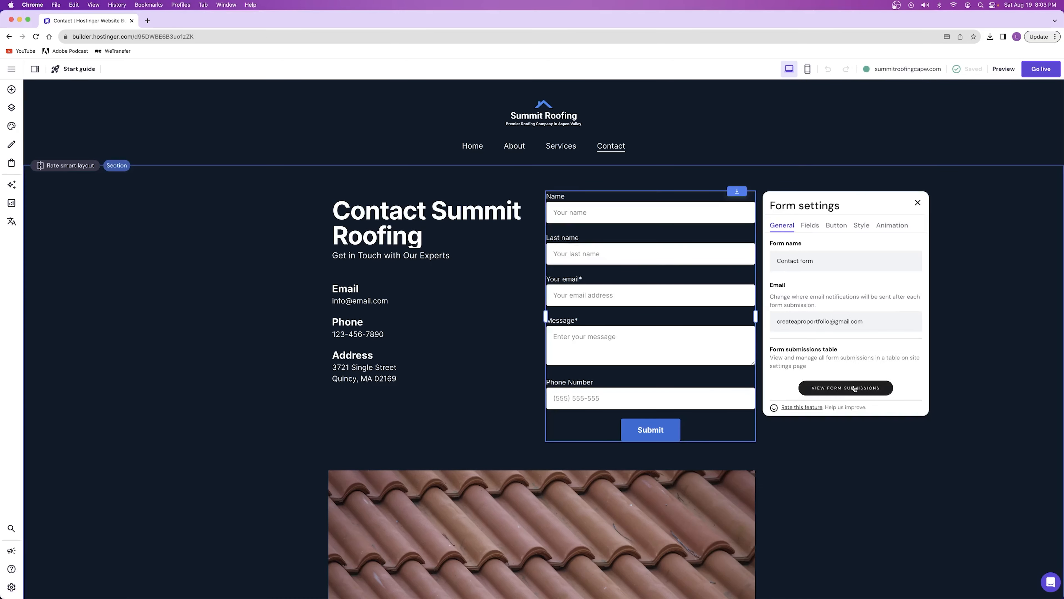
# Open the contact form's submit button text for editing
pyautogui.click(836, 226)
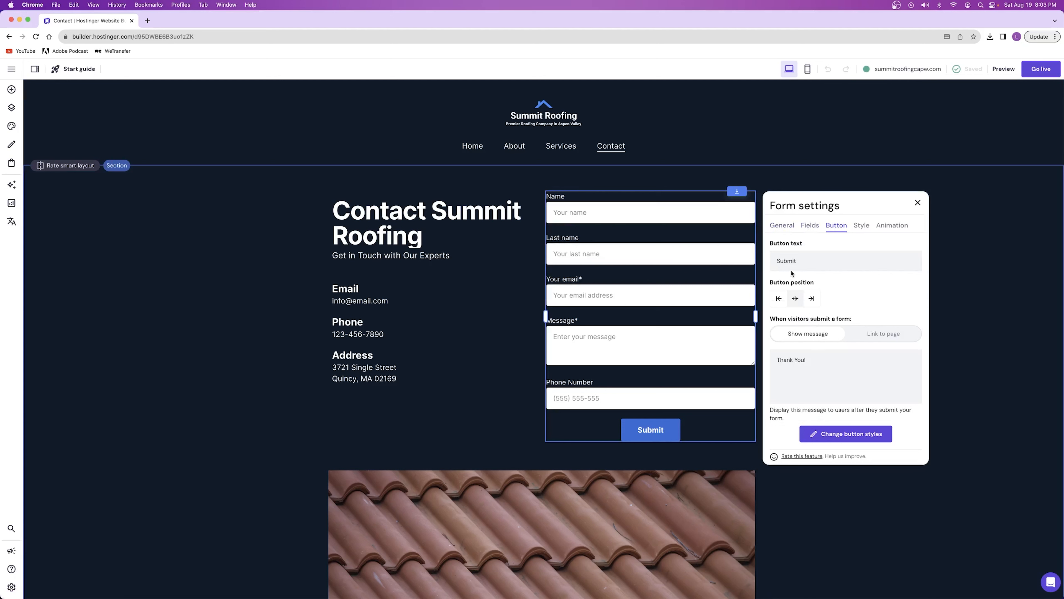
pyautogui.doubleClick(789, 260)
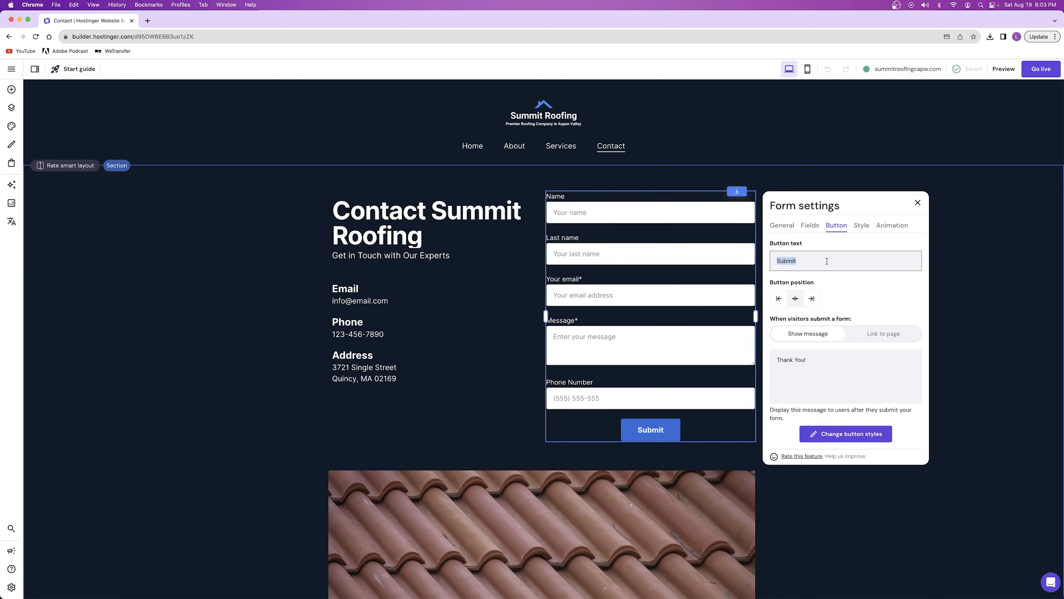